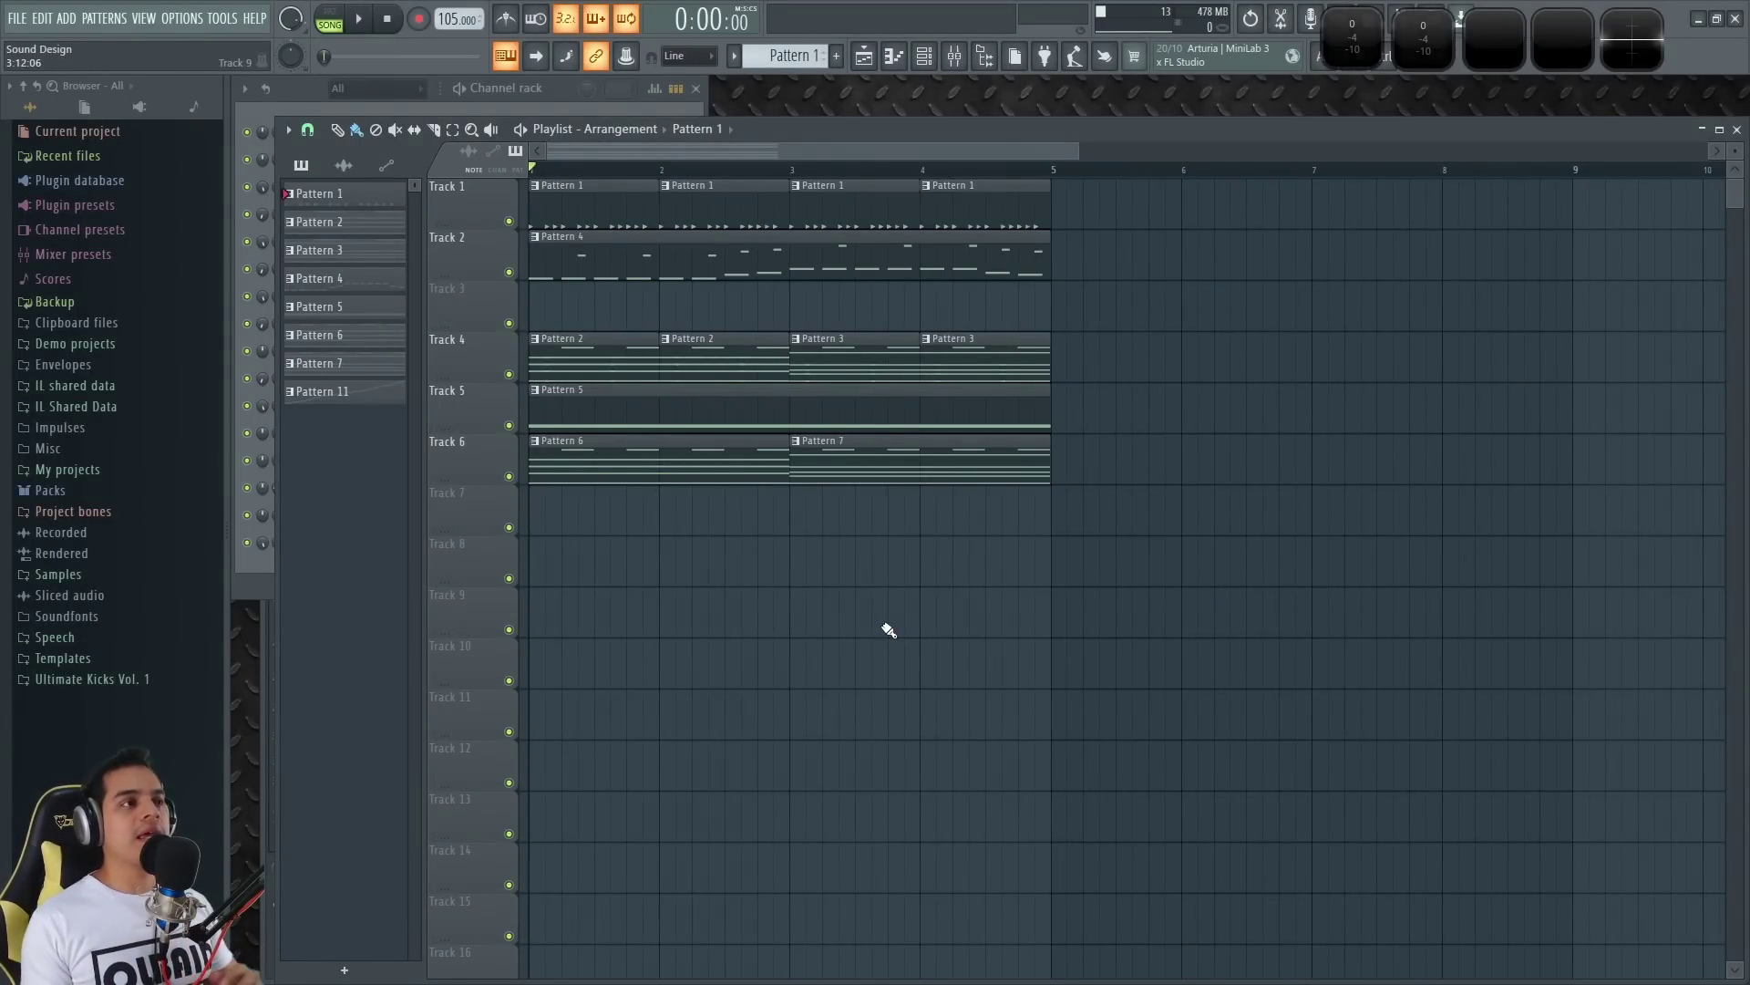
- Review the channels of Pattern 1 in the channel rack and play the full arrangement in song mode
{"action": "left_click", "coordinate": [562, 84]}
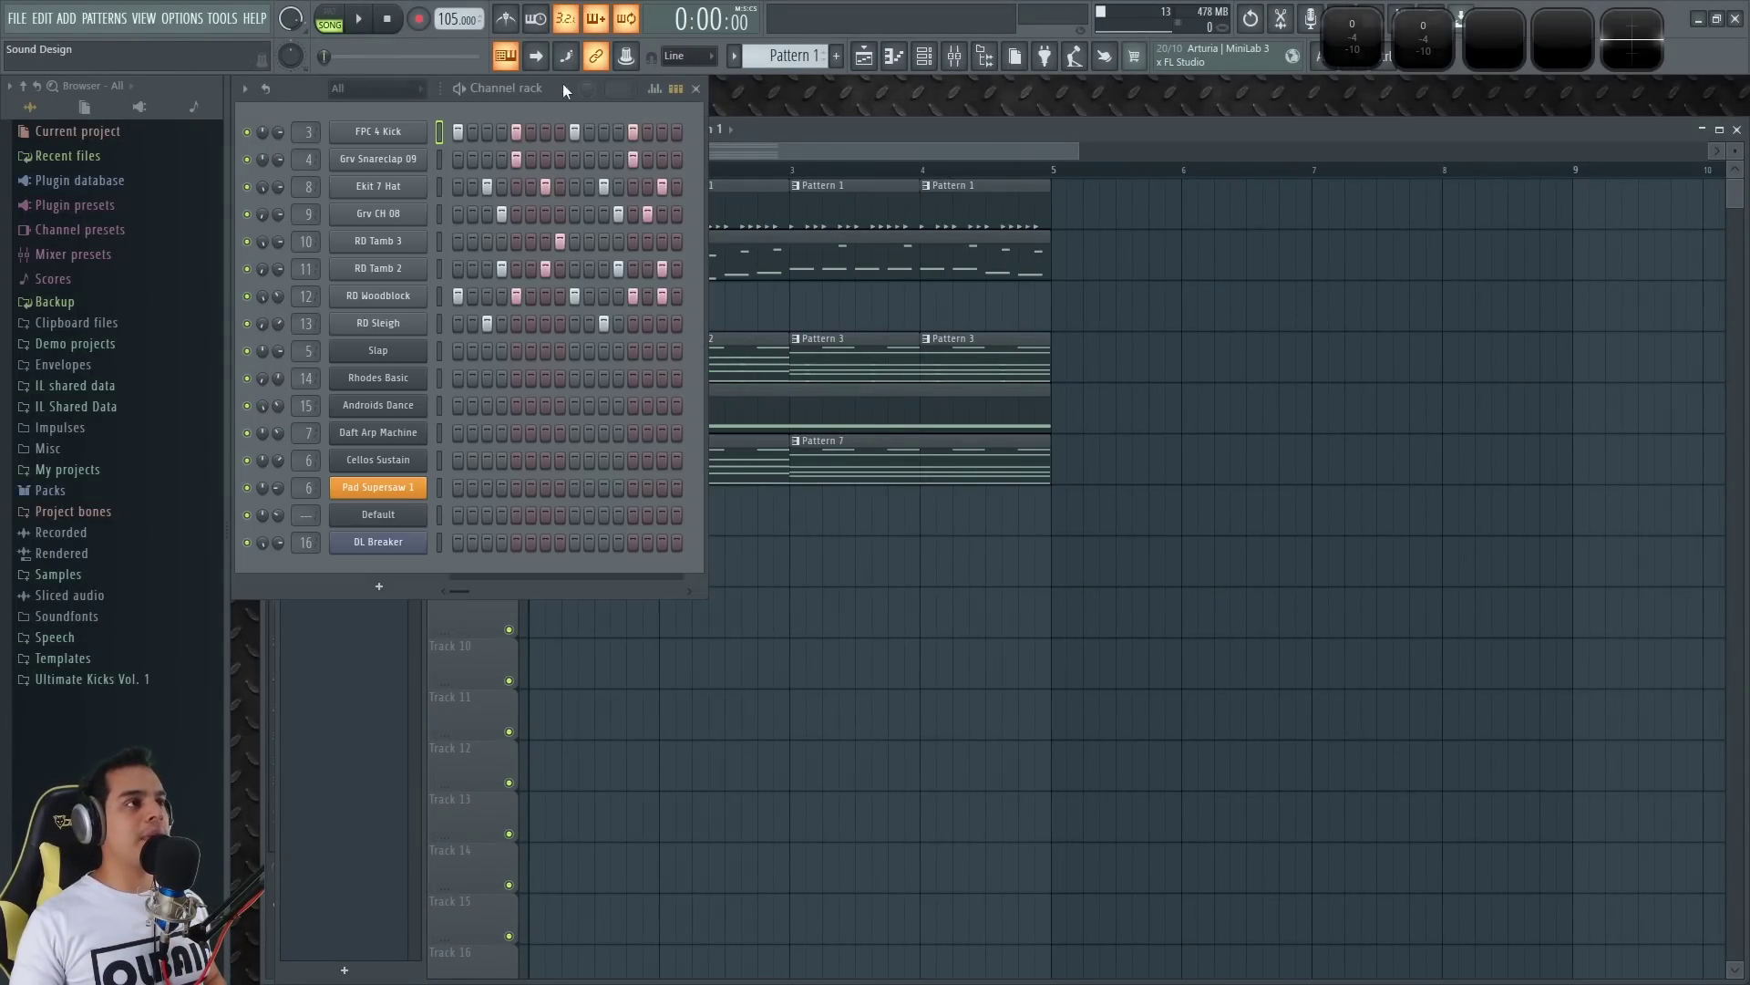
{"action": "left_click", "coordinate": [340, 22]}
{"action": "key", "text": "space"}
{"action": "left_click", "coordinate": [847, 540]}
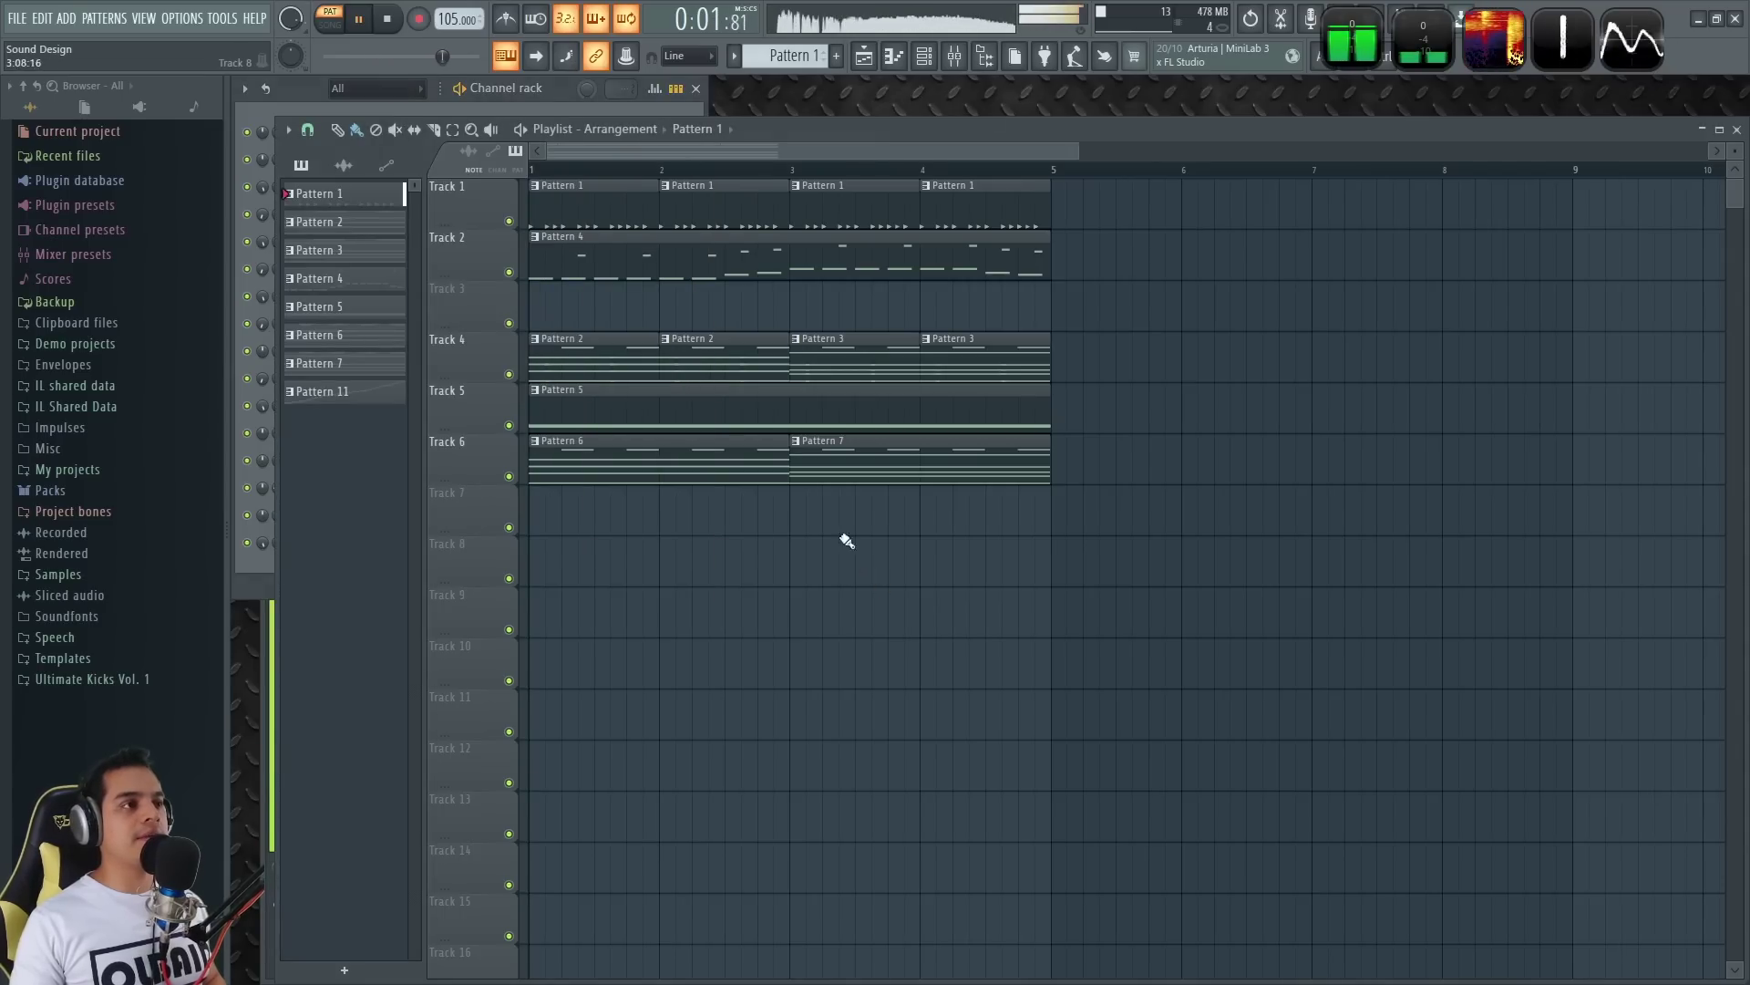
- Solo Track 1 and Track 2 one after the other in the playlist to listen to each alone
{"action": "right_click", "coordinate": [509, 222]}
{"action": "left_click", "coordinate": [330, 21]}
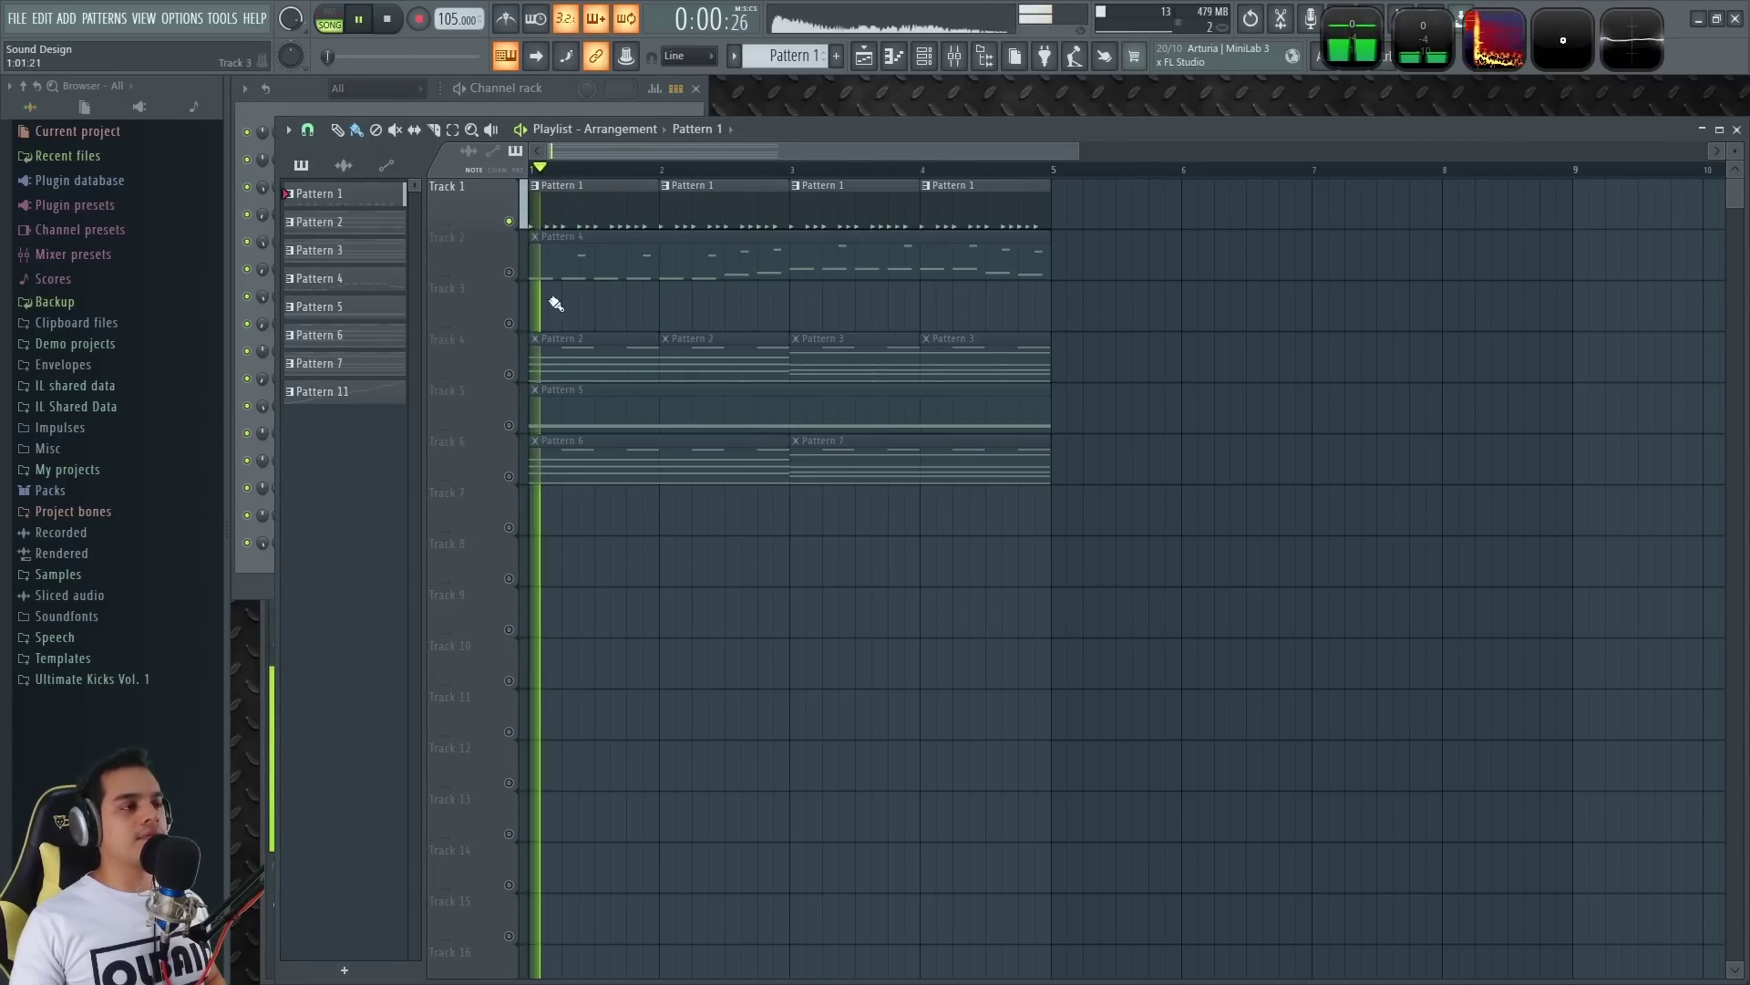
{"action": "right_click", "coordinate": [509, 273]}
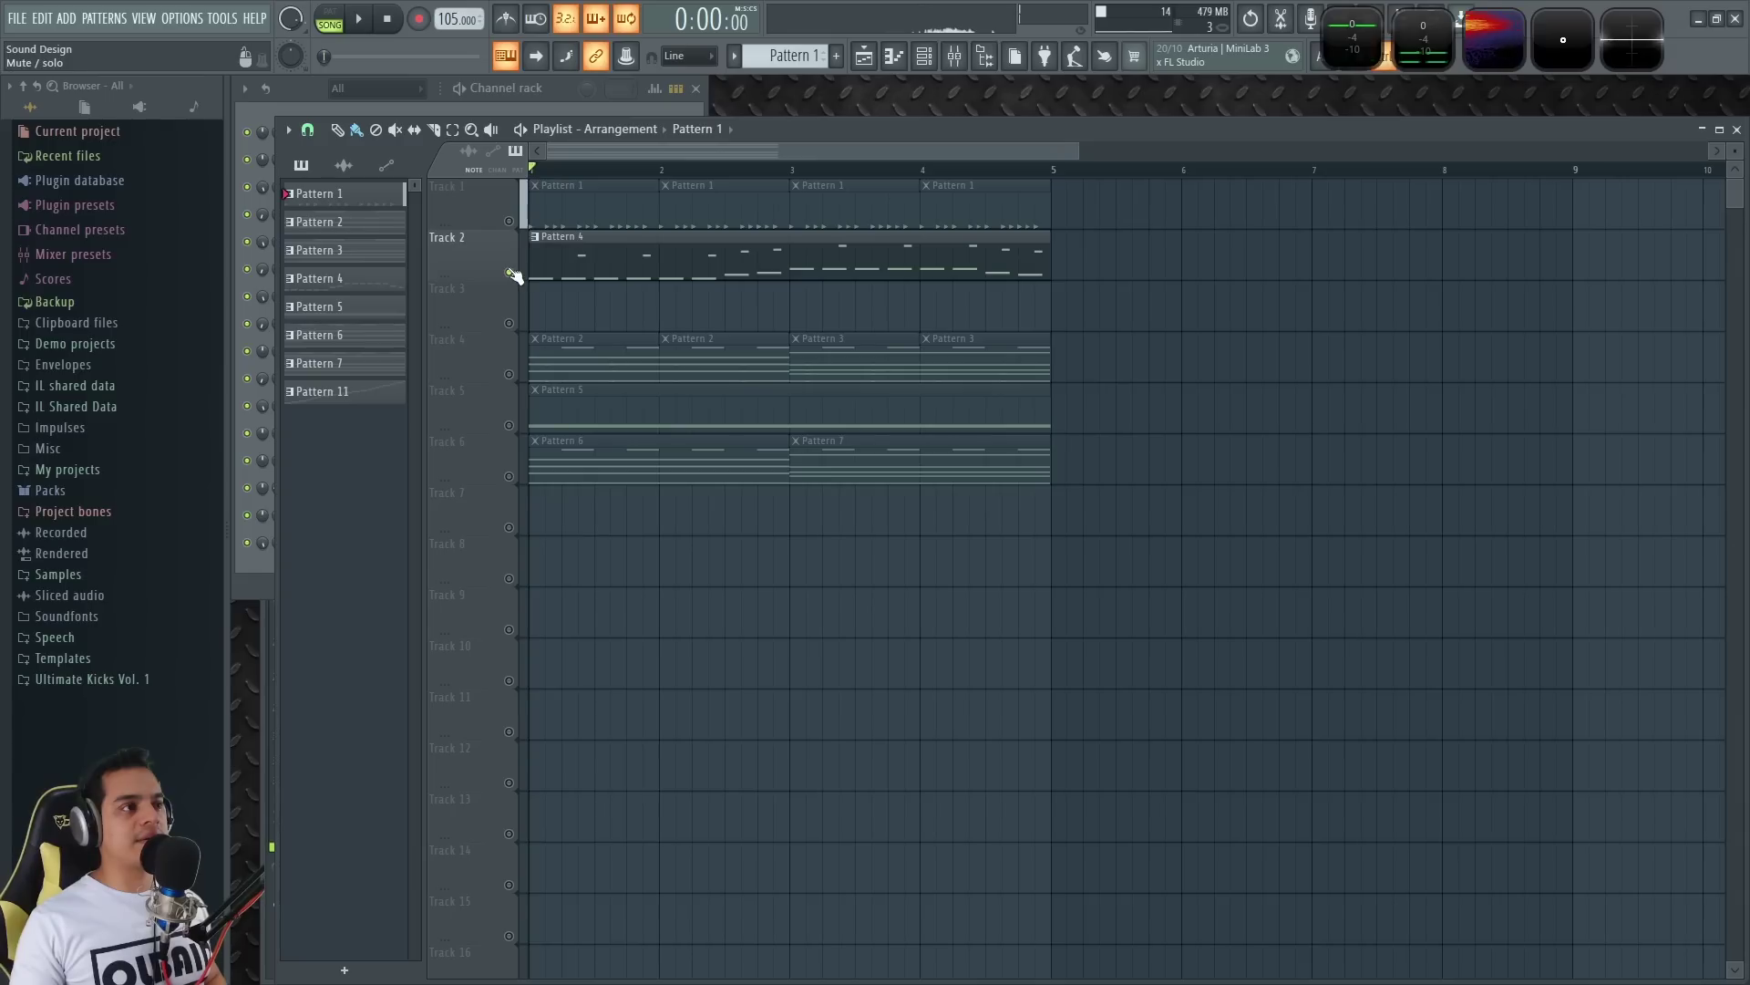
- Solo Track 4 in the playlist and check which channels Pattern 2 uses in the channel rack
{"action": "right_click", "coordinate": [509, 375]}
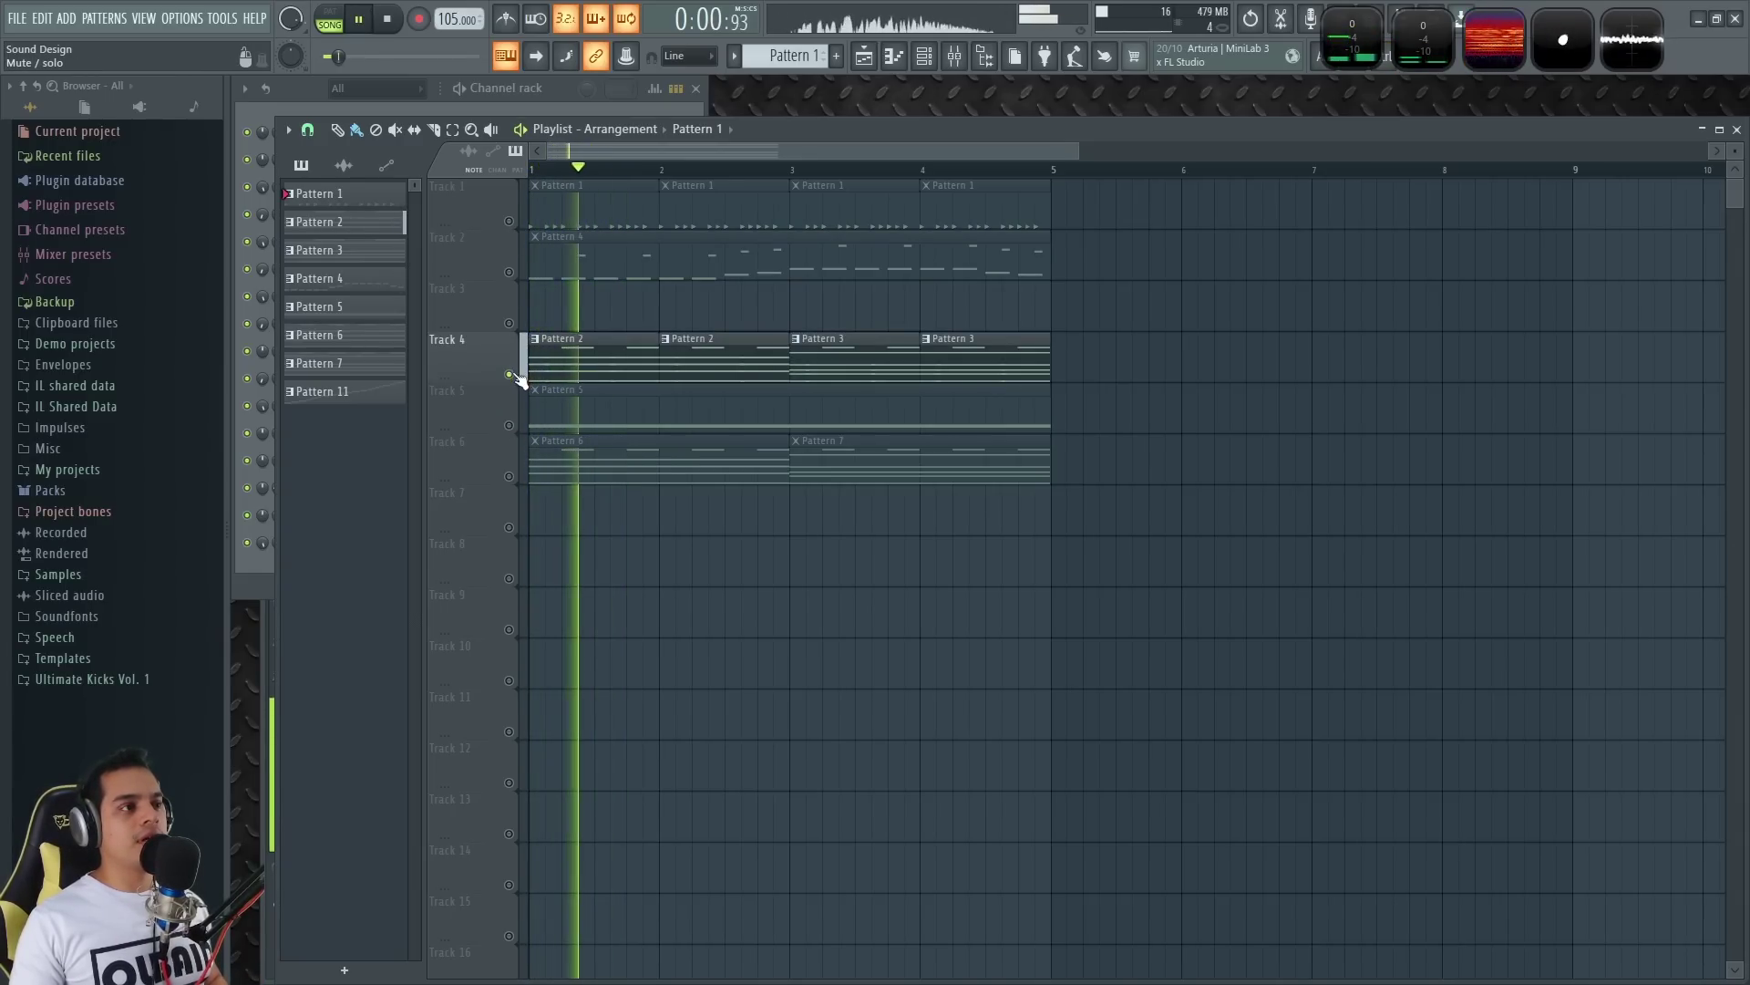
{"action": "left_click", "coordinate": [542, 341]}
{"action": "left_click", "coordinate": [558, 93]}
{"action": "left_click", "coordinate": [823, 134]}
- Solo Track 5 in the playlist and check which channels Pattern 5 uses in the channel rack
{"action": "right_click", "coordinate": [509, 426]}
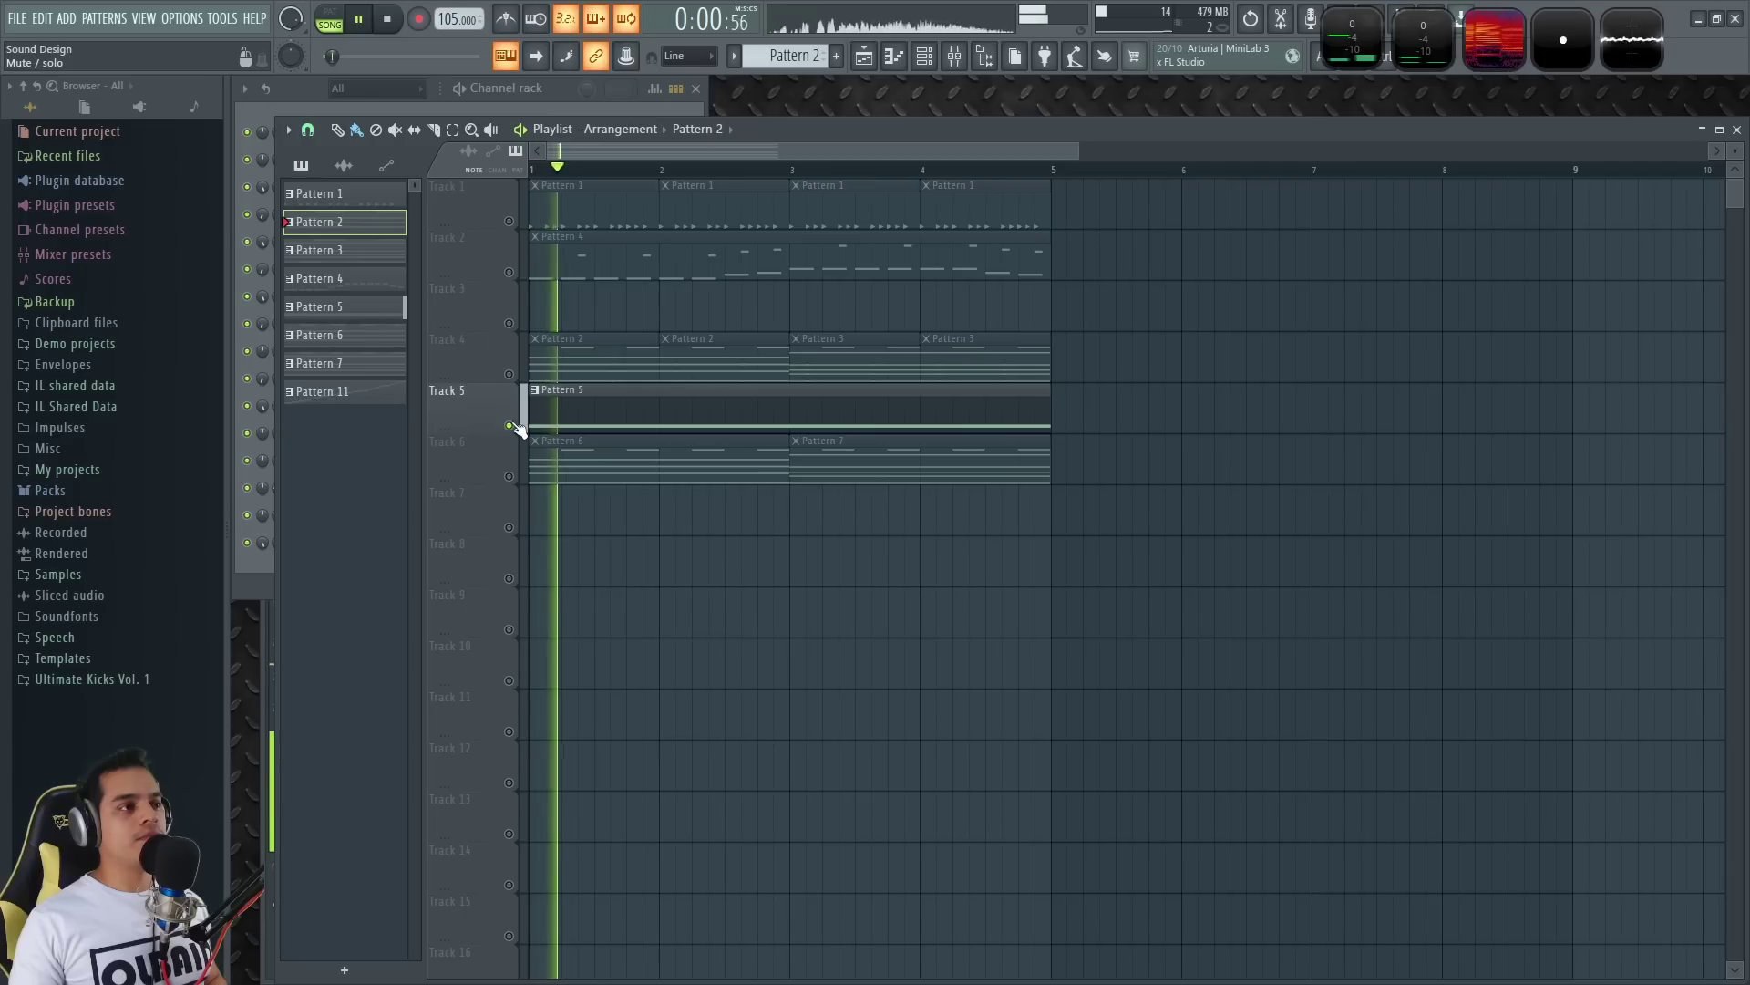
{"action": "left_click", "coordinate": [586, 406]}
{"action": "left_click", "coordinate": [549, 83]}
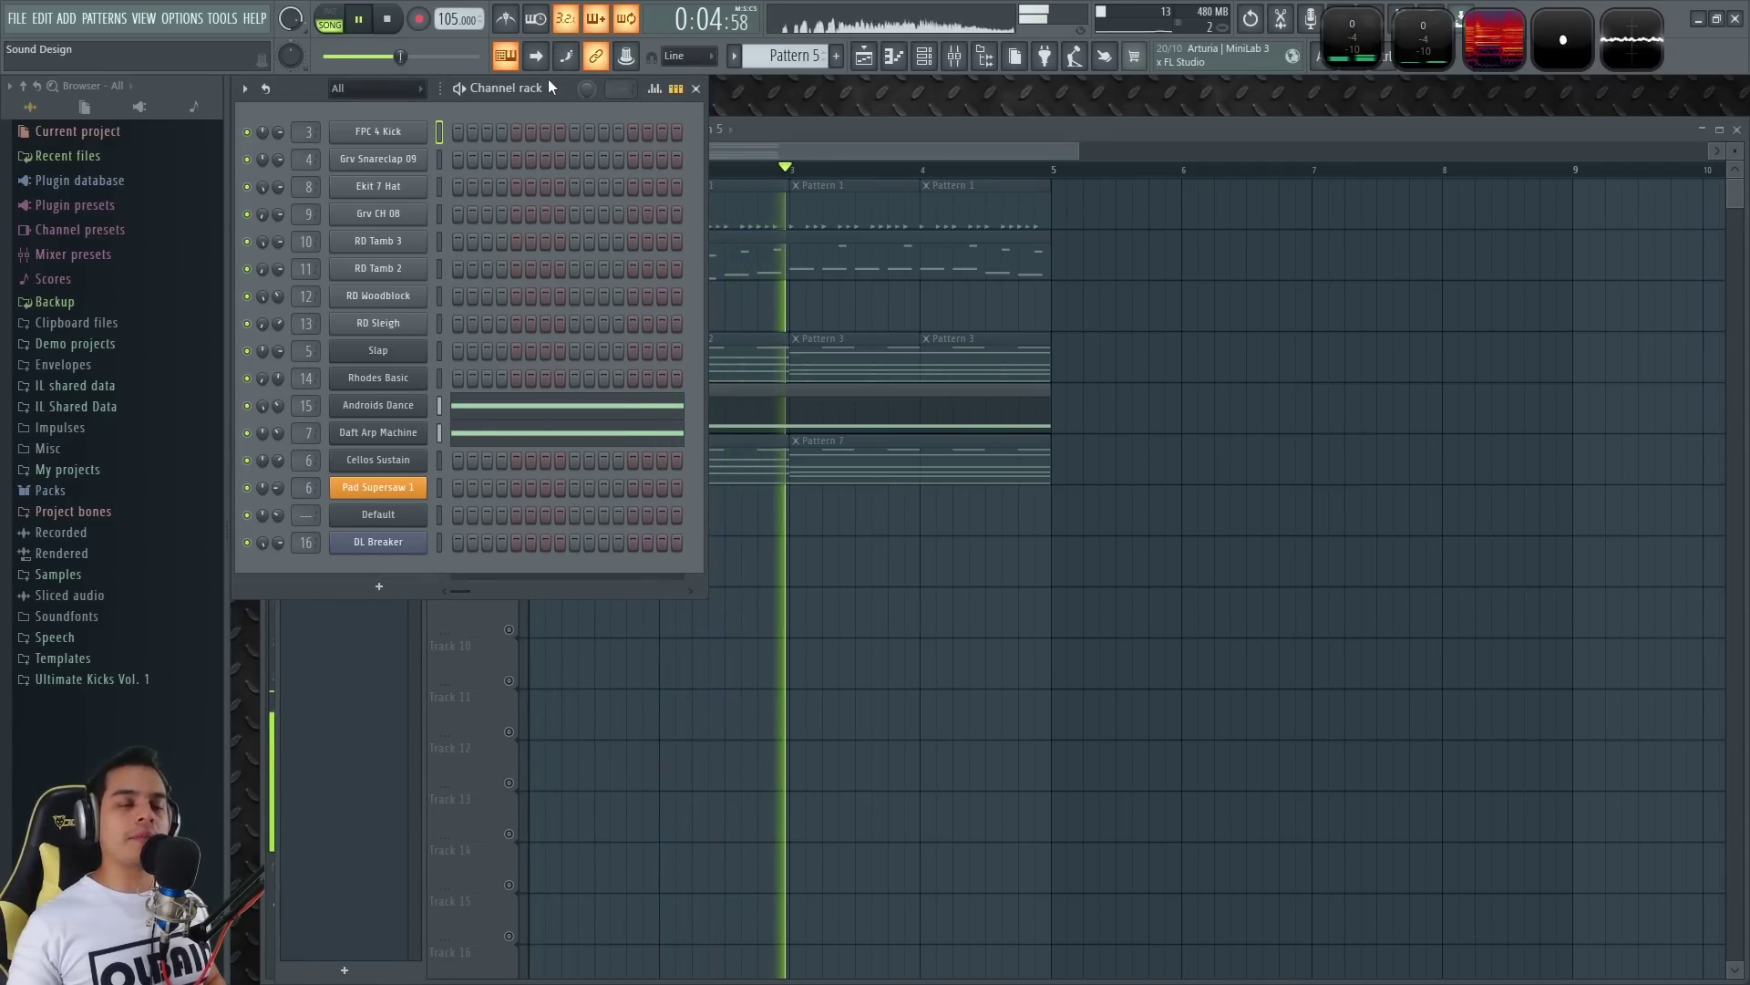
{"action": "left_click", "coordinate": [871, 523]}
- Solo Track 6 in the playlist and check which channels Pattern 6 uses in the channel rack
{"action": "right_click", "coordinate": [509, 476]}
{"action": "left_click", "coordinate": [567, 459]}
{"action": "left_click", "coordinate": [555, 91]}
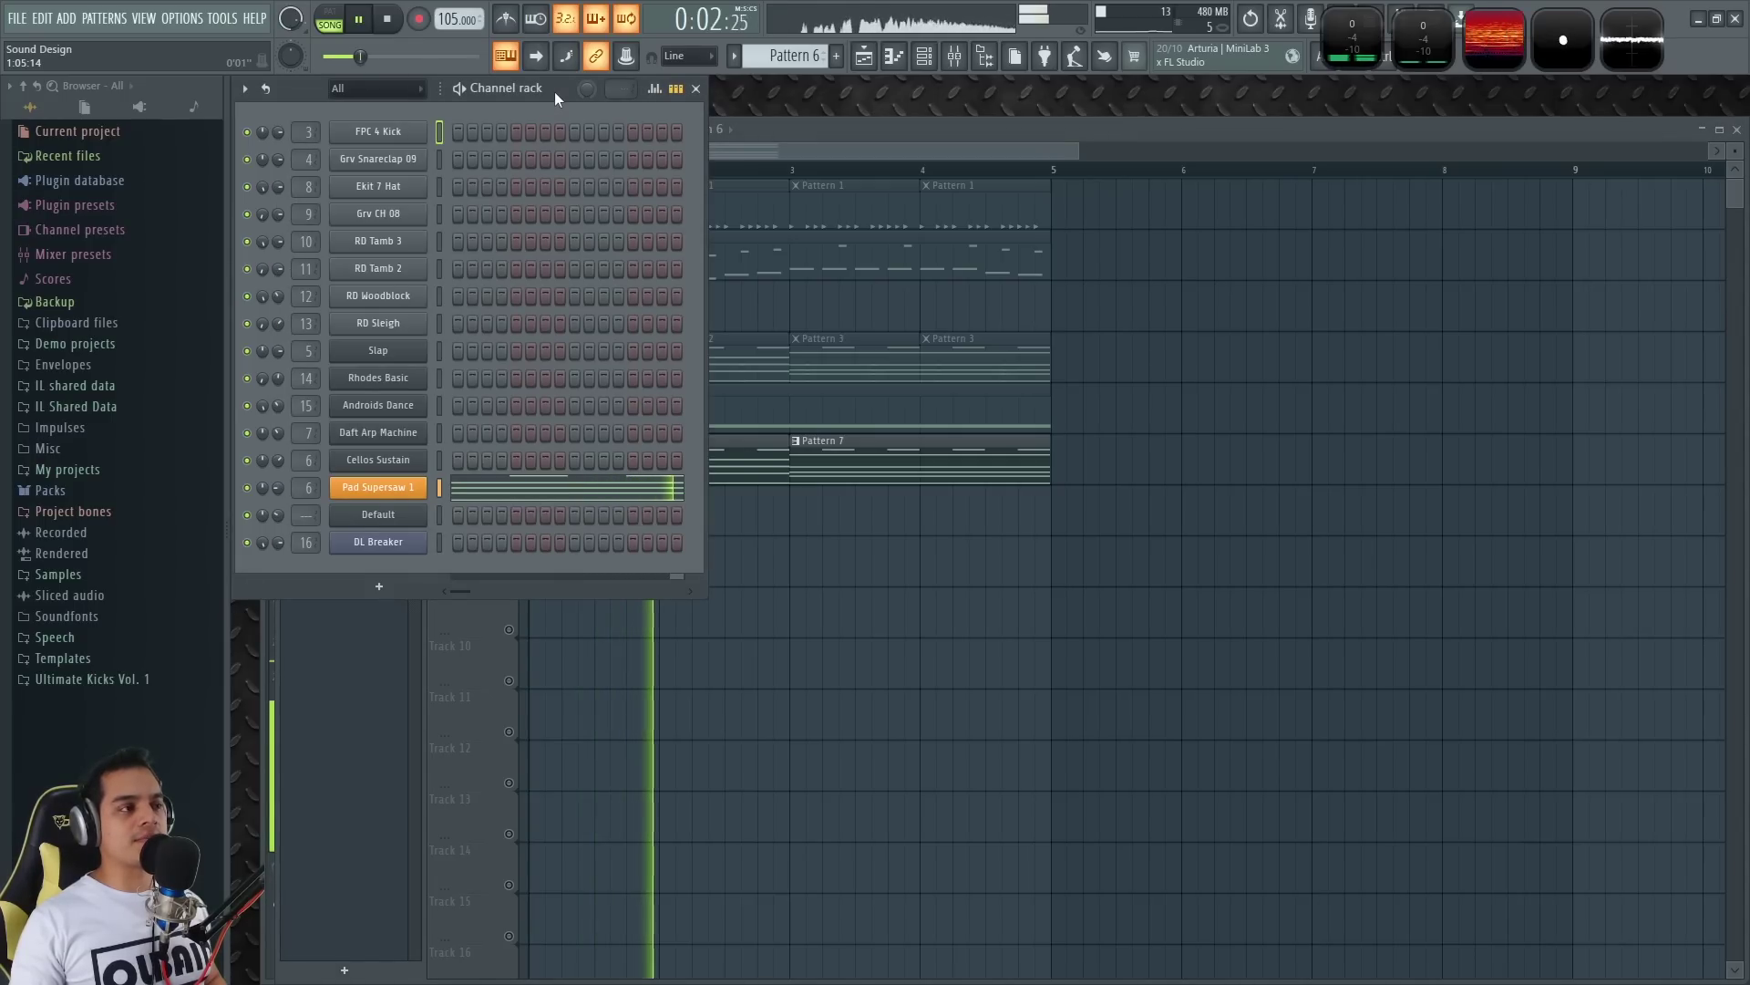
{"action": "left_click", "coordinate": [677, 613]}
- Stop playback, remove the solo from Track 6 and look over the full channel list in the channel rack
{"action": "key", "text": "space"}
{"action": "right_click", "coordinate": [513, 475]}
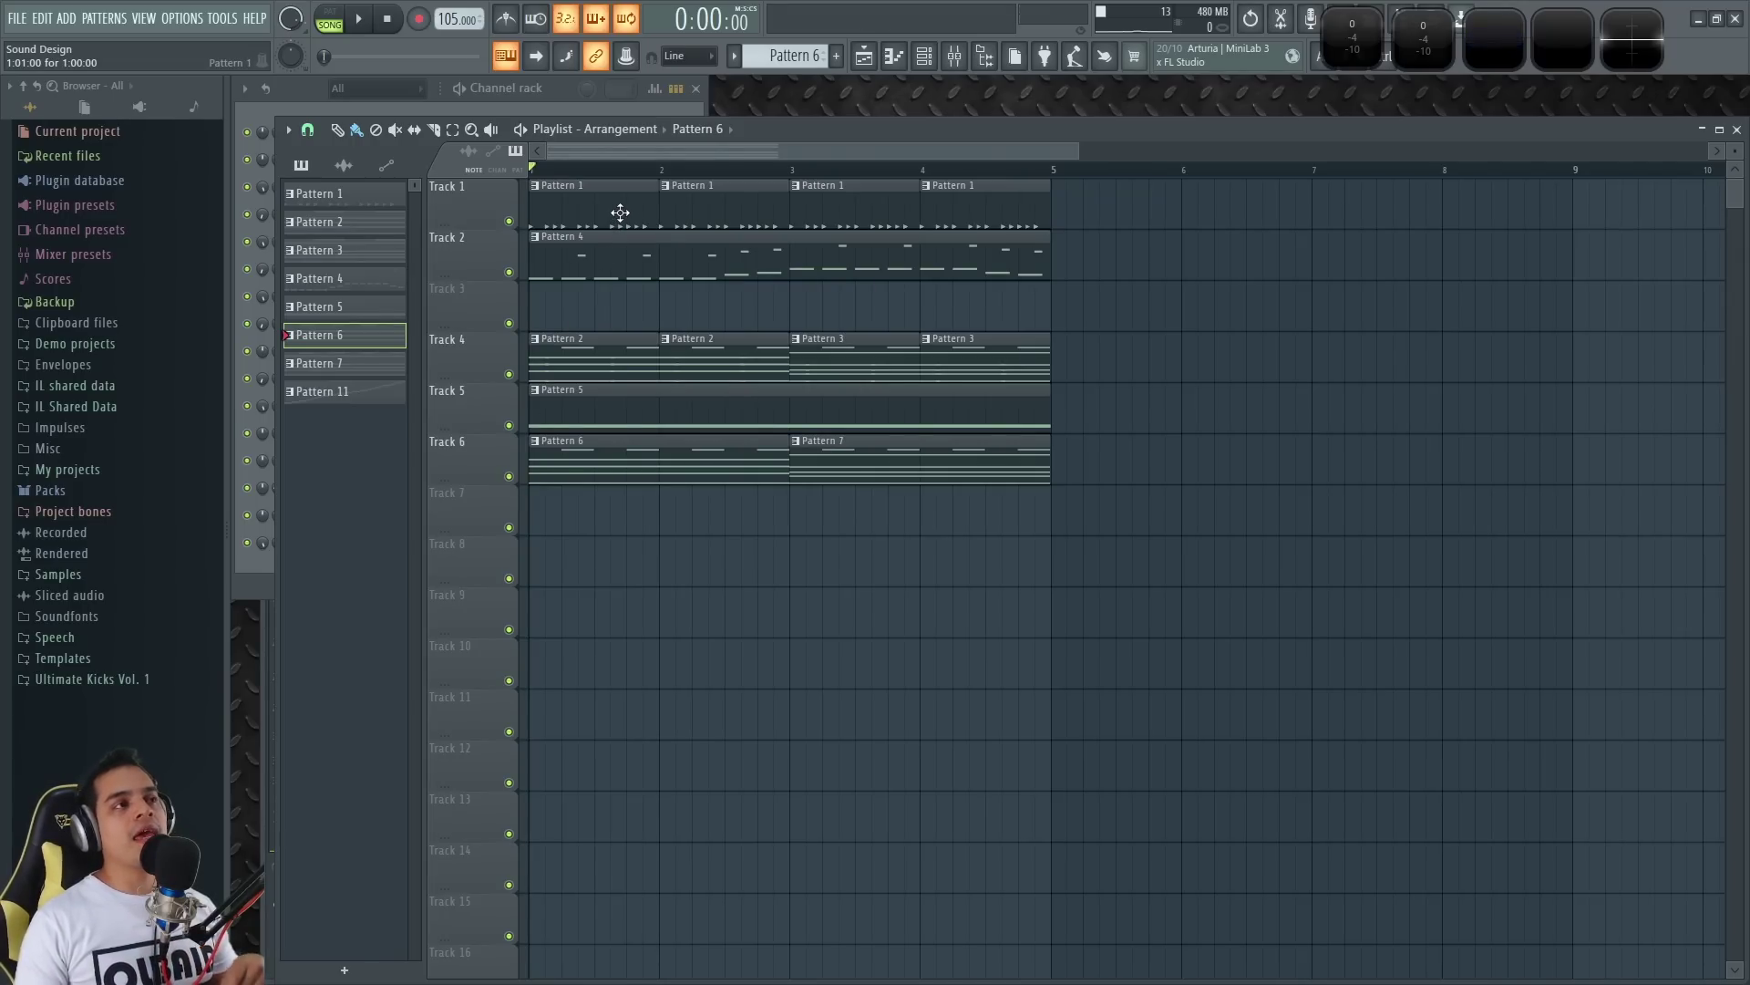
{"action": "left_click", "coordinate": [566, 88]}
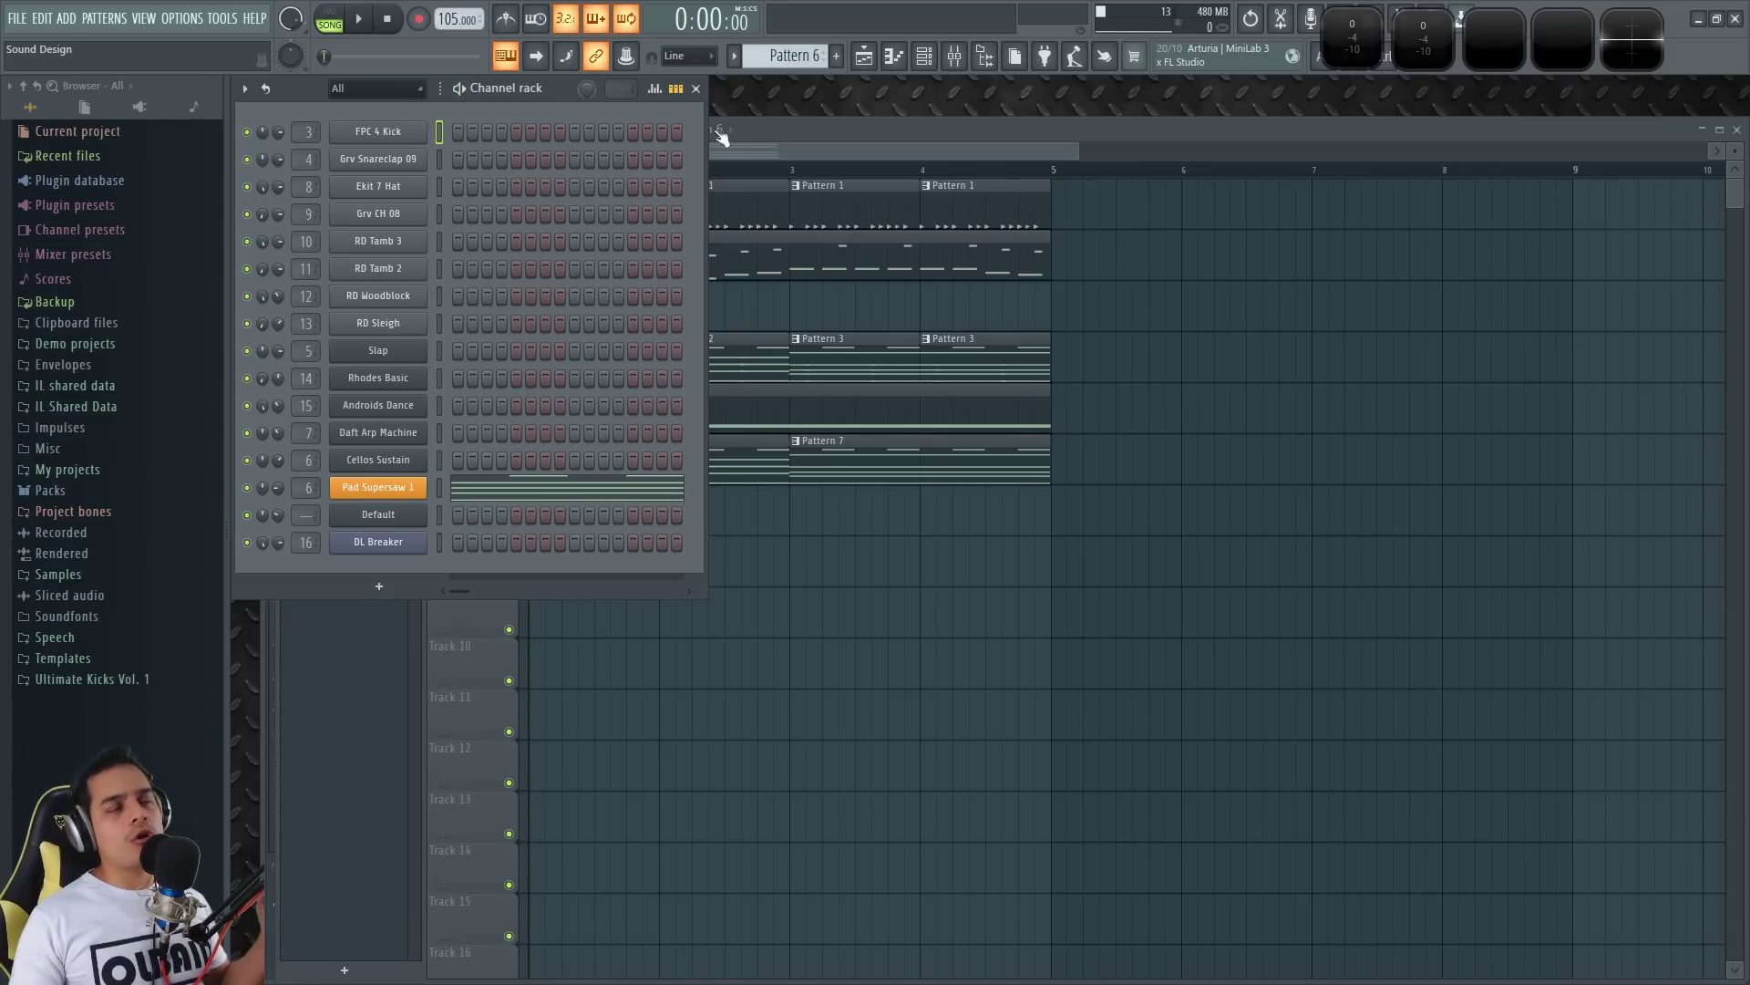
{"action": "left_click", "coordinate": [861, 139]}
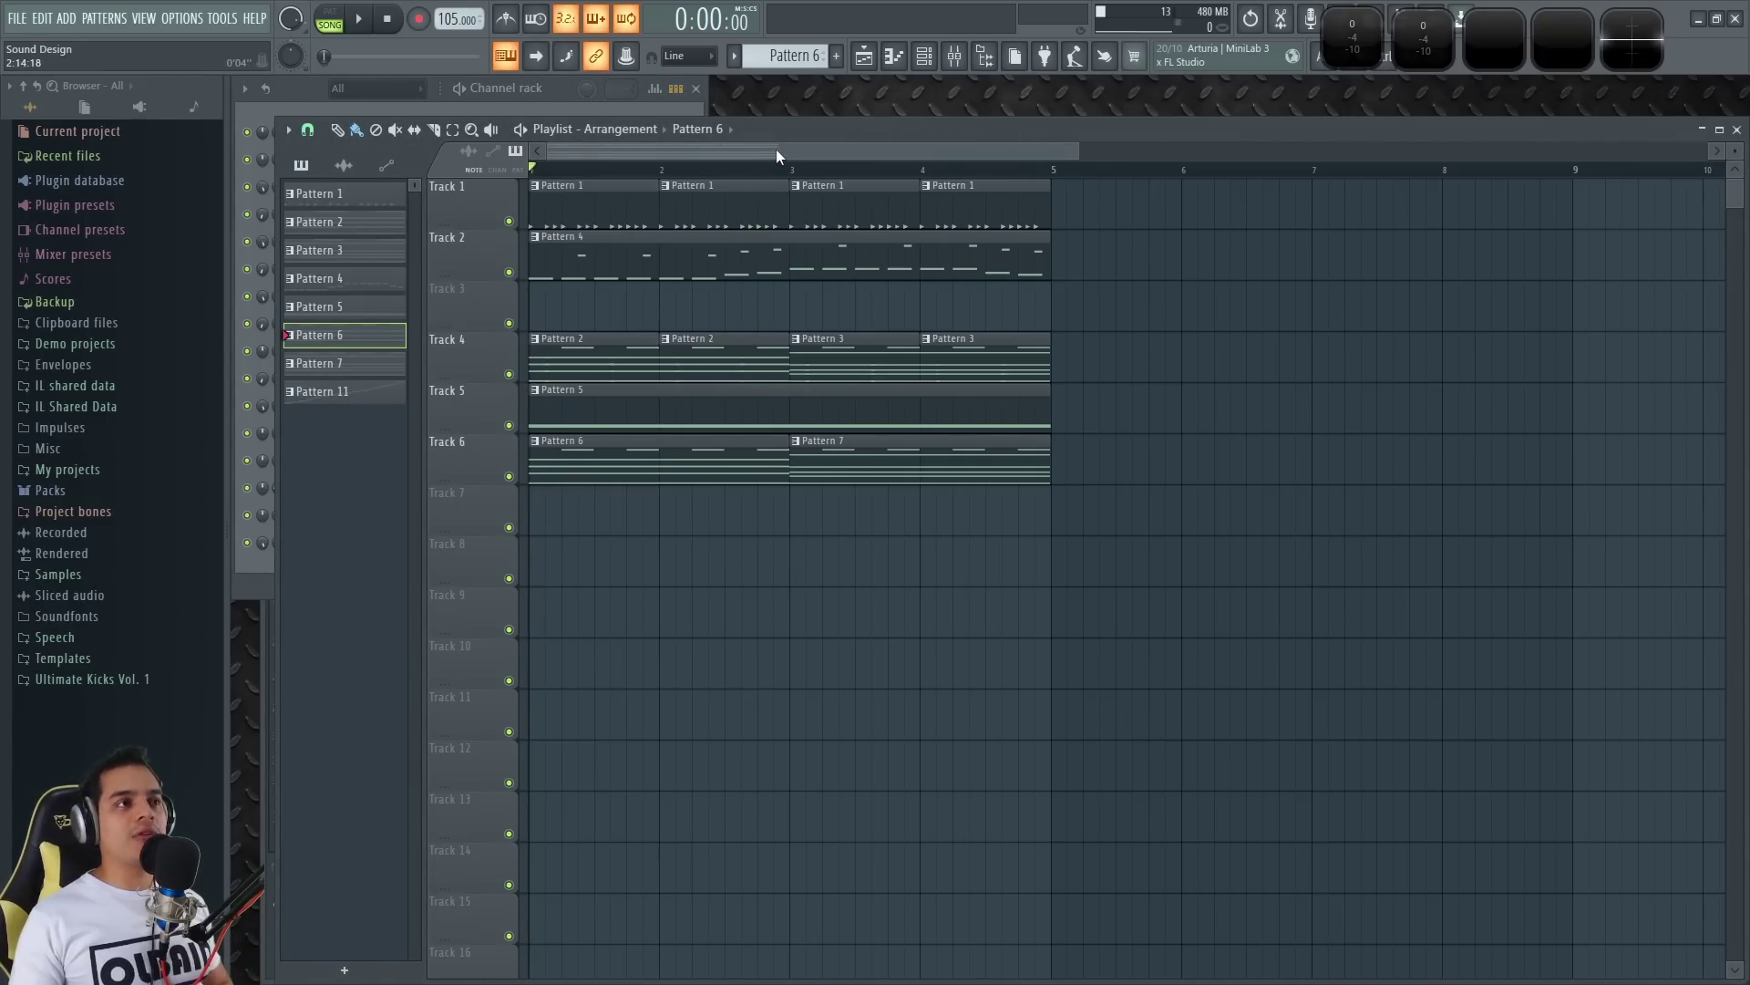
- Open the mixer, solo the LADOS bus with its routed inserts and play the song to audition them
{"action": "key", "text": "F9"}
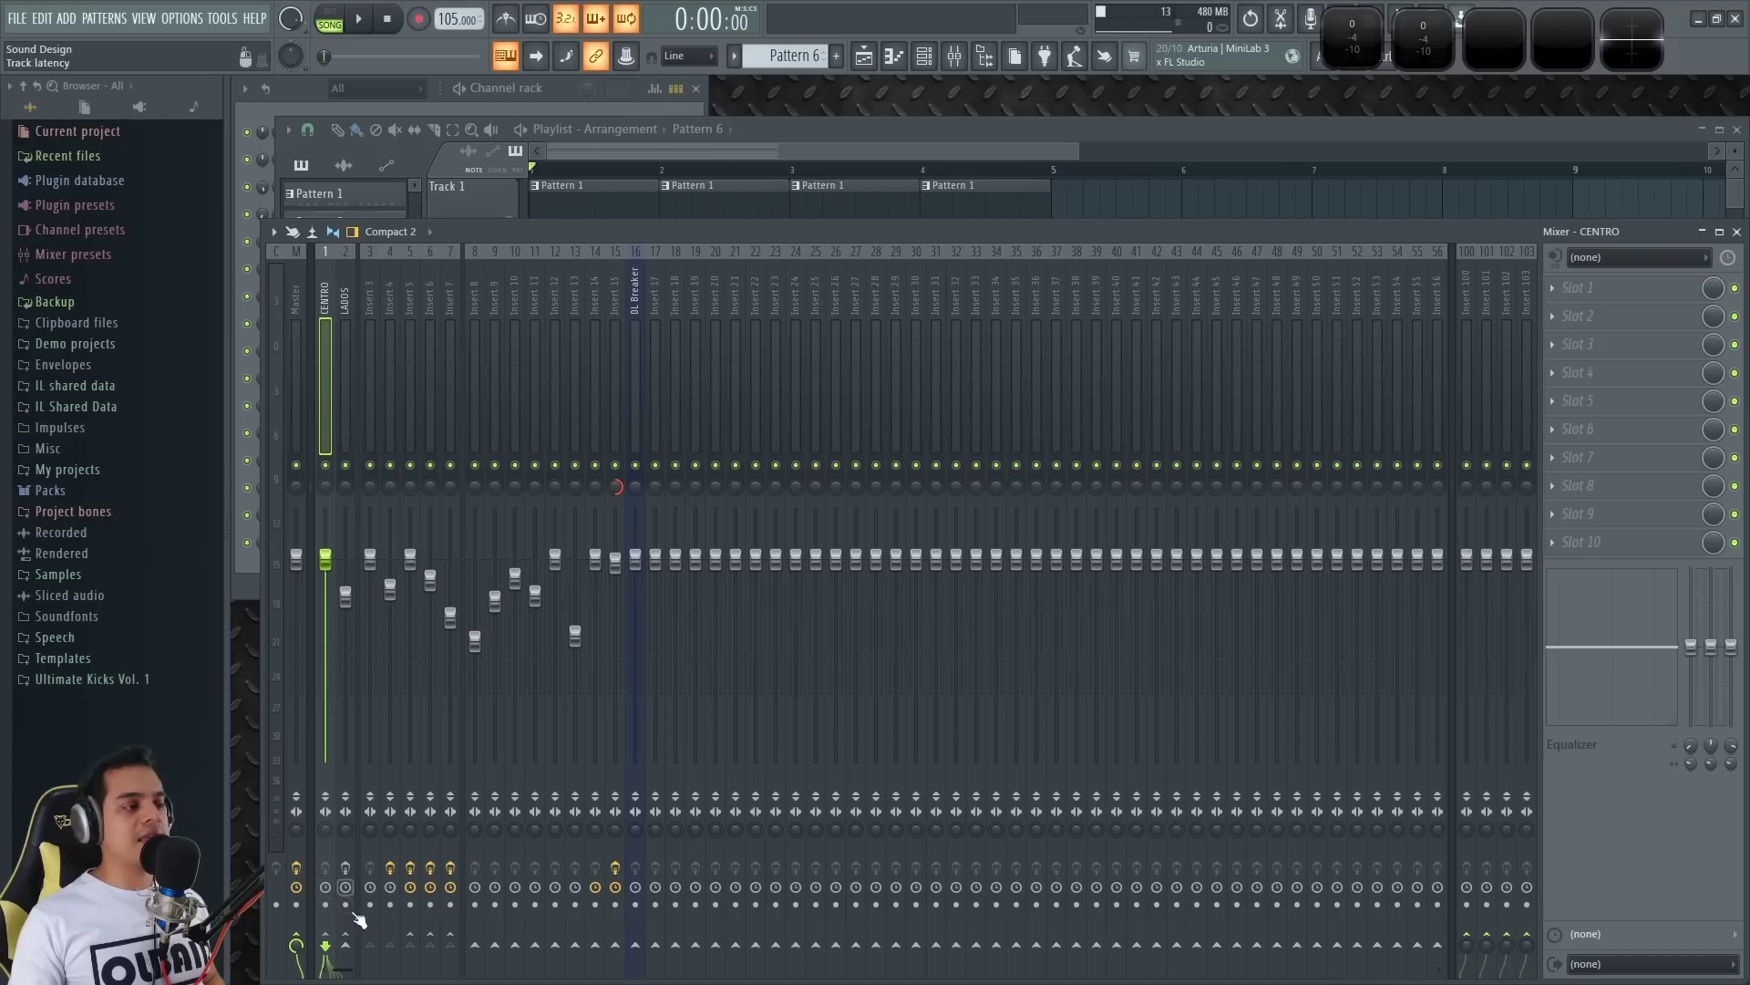
{"action": "right_click", "coordinate": [345, 465]}
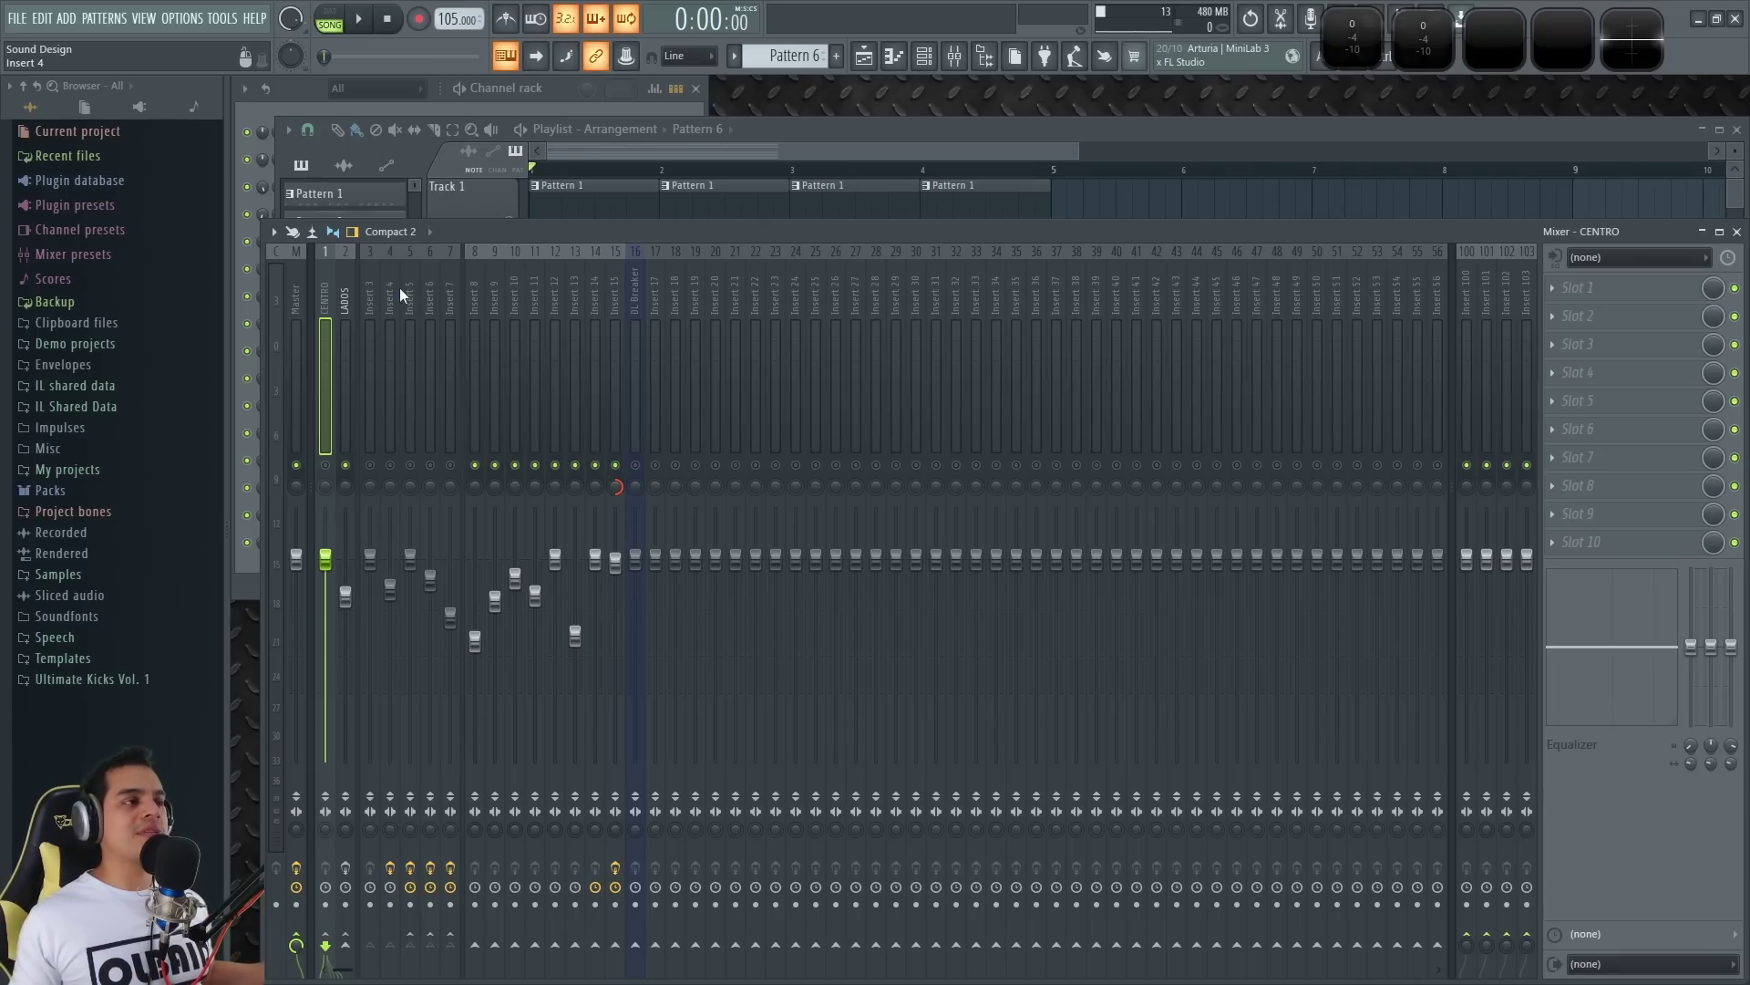
{"action": "key", "text": "space"}
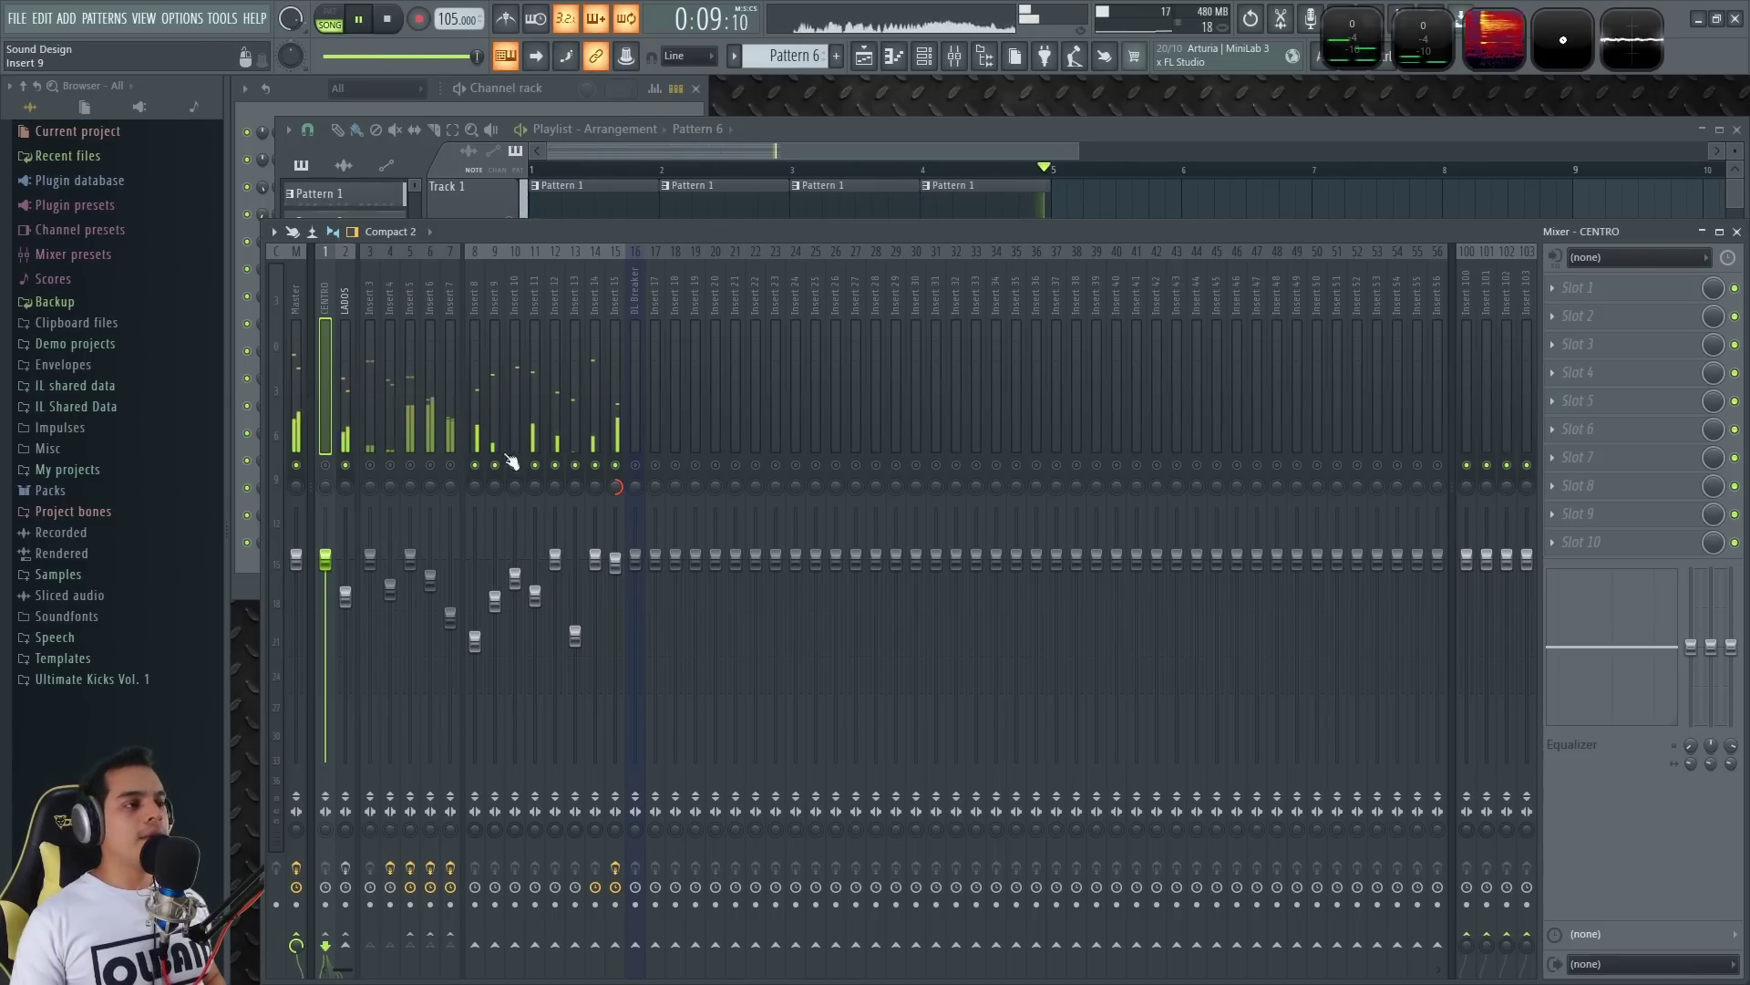
{"action": "key", "text": "space"}
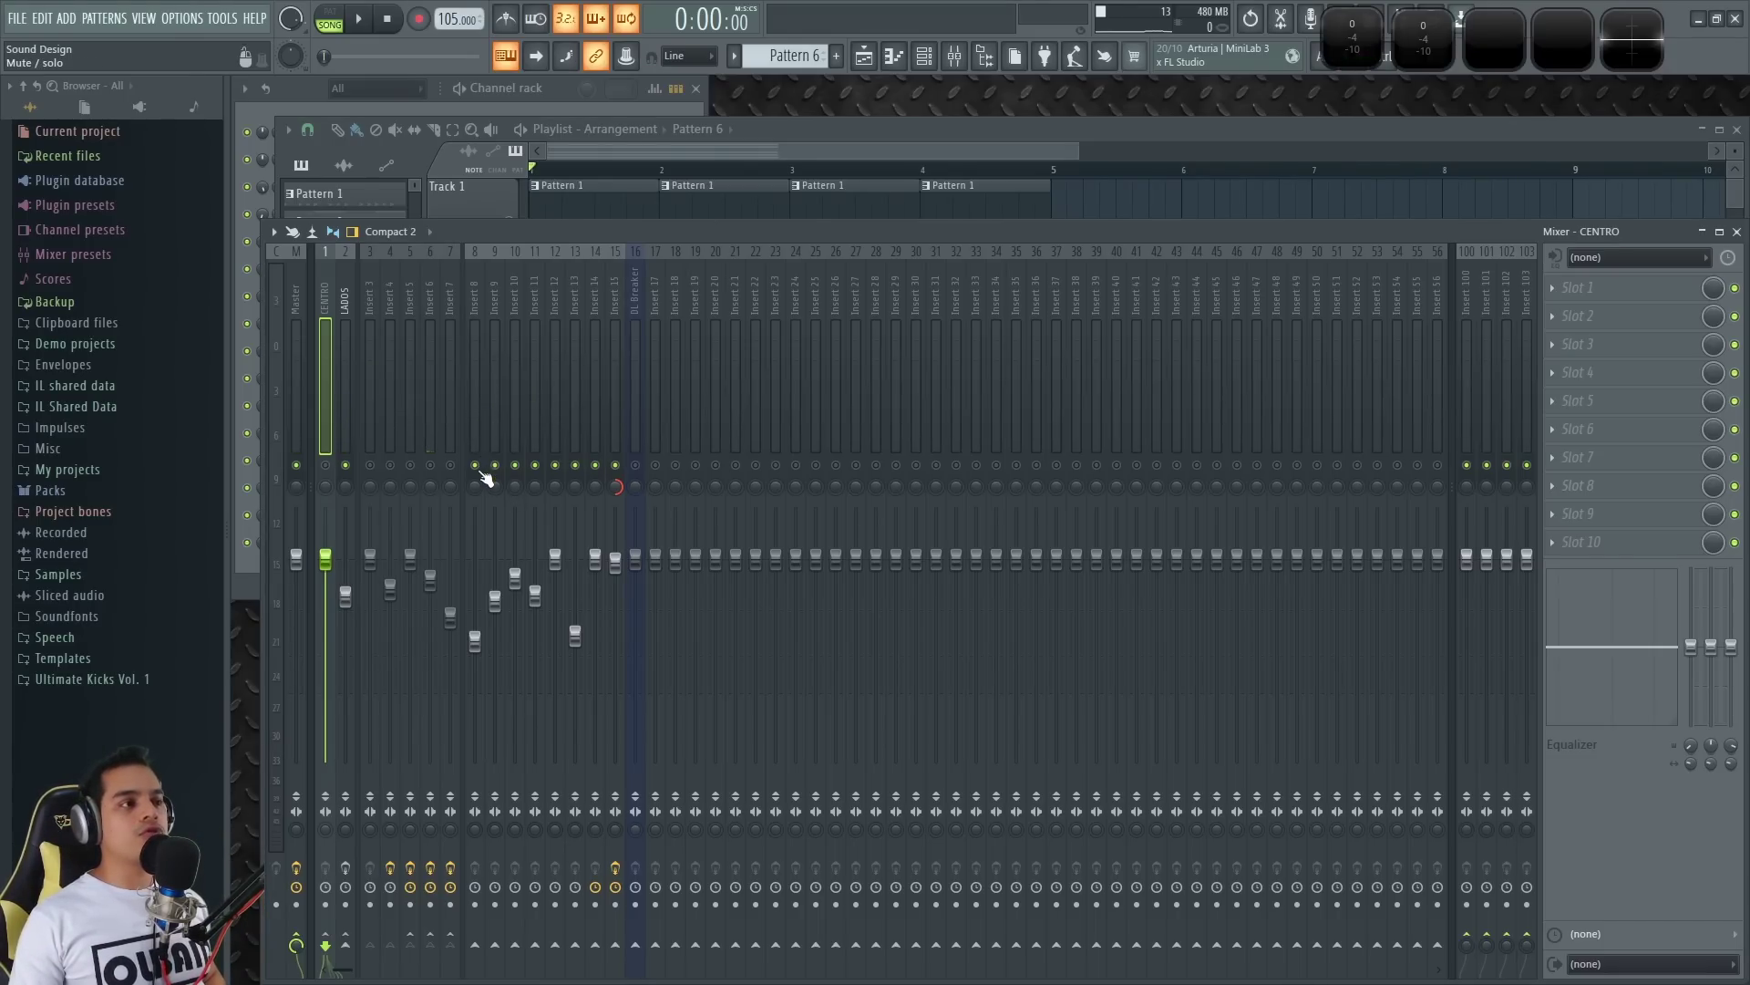
{"action": "key", "text": "space"}
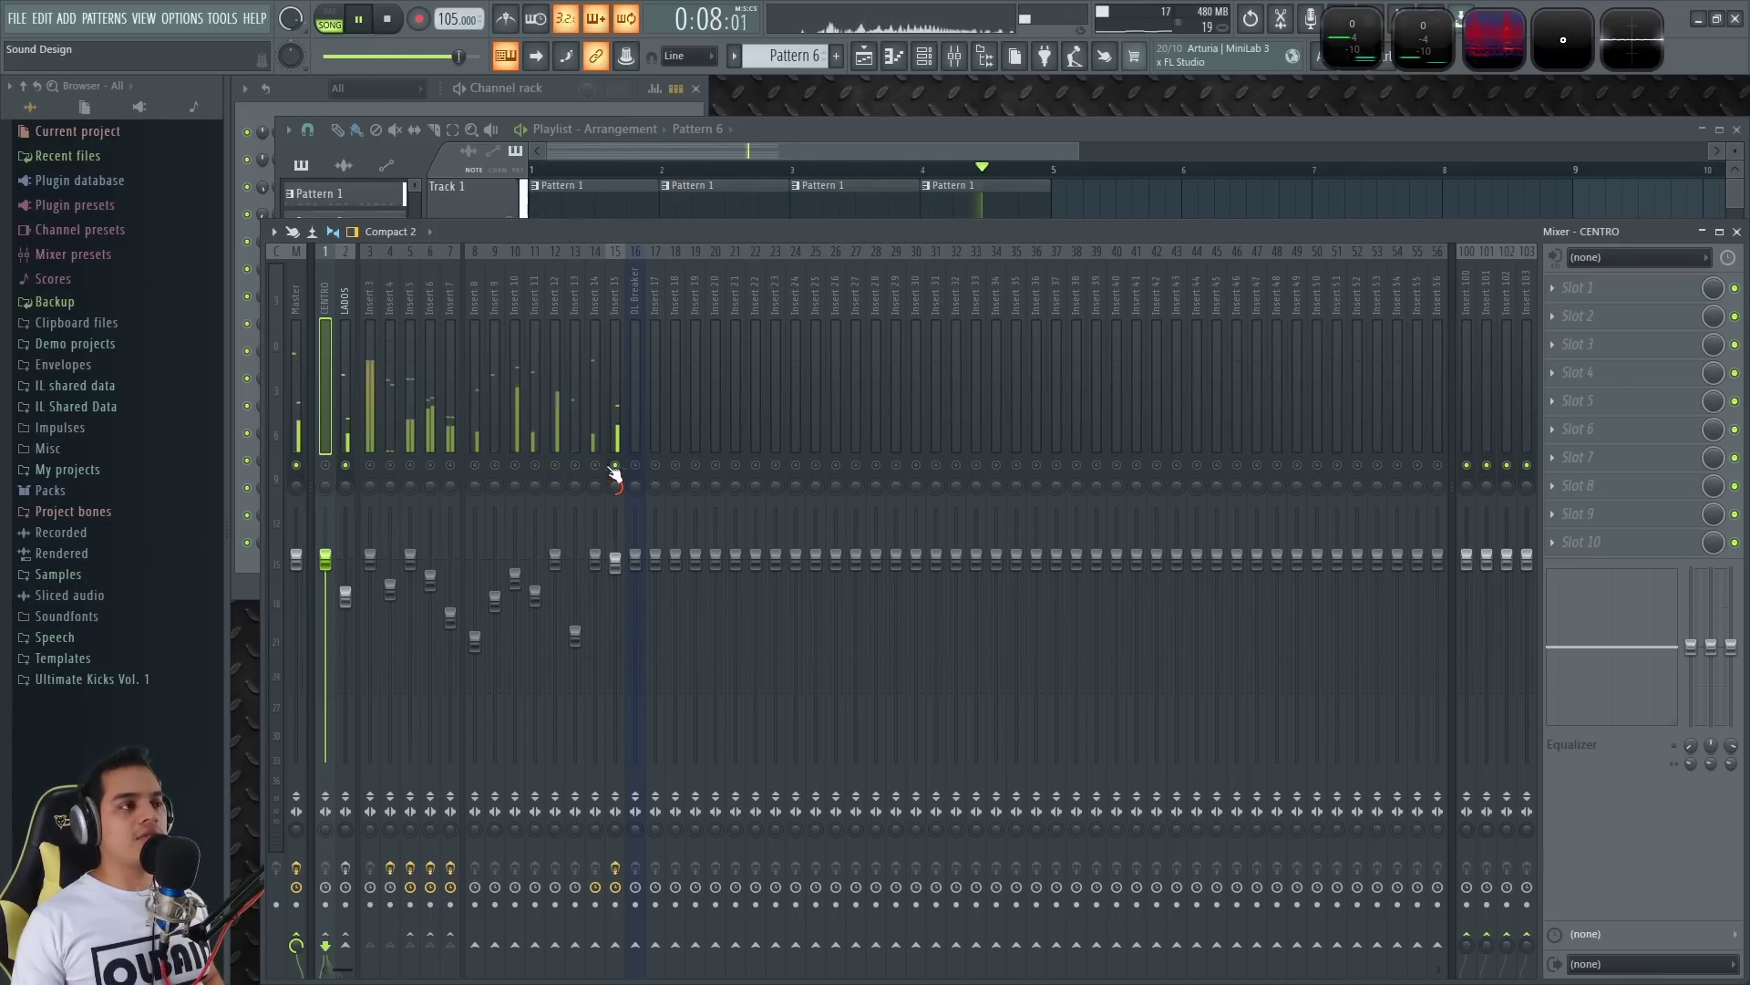
- Solo the LADOS bus with all its inserts again and play it with its effect slots enabled
{"action": "right_click", "coordinate": [346, 466]}
{"action": "key", "text": "space"}
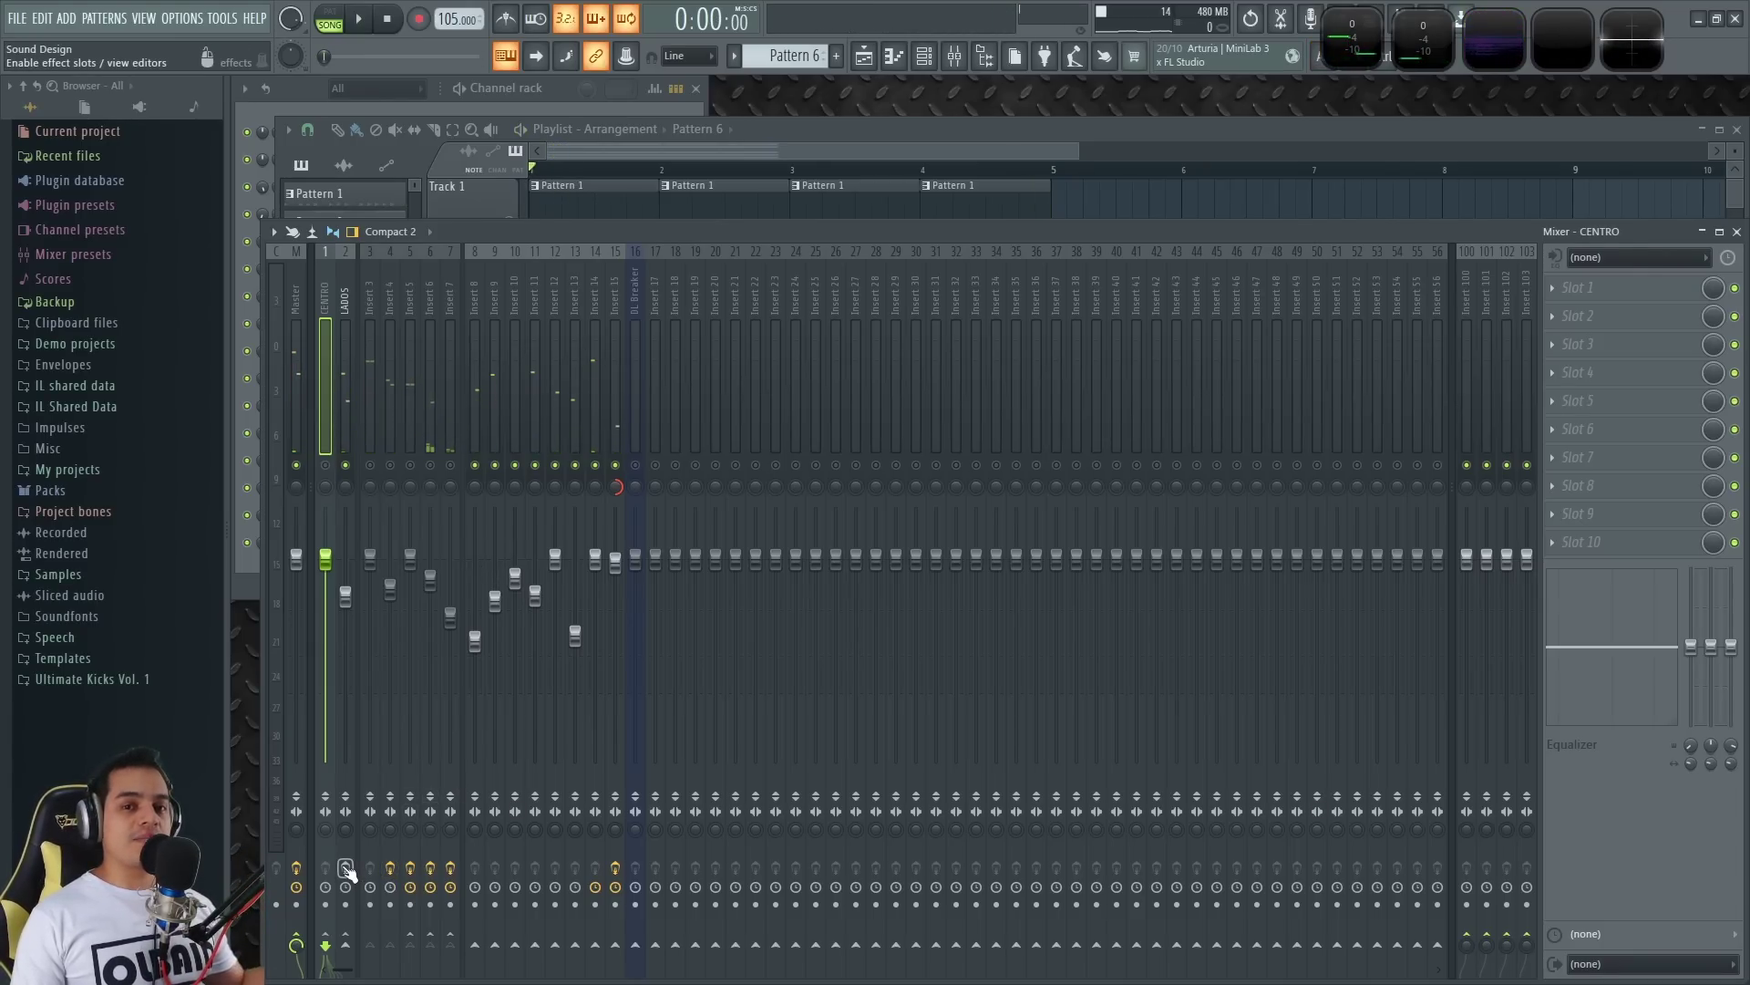
{"action": "key", "text": "space"}
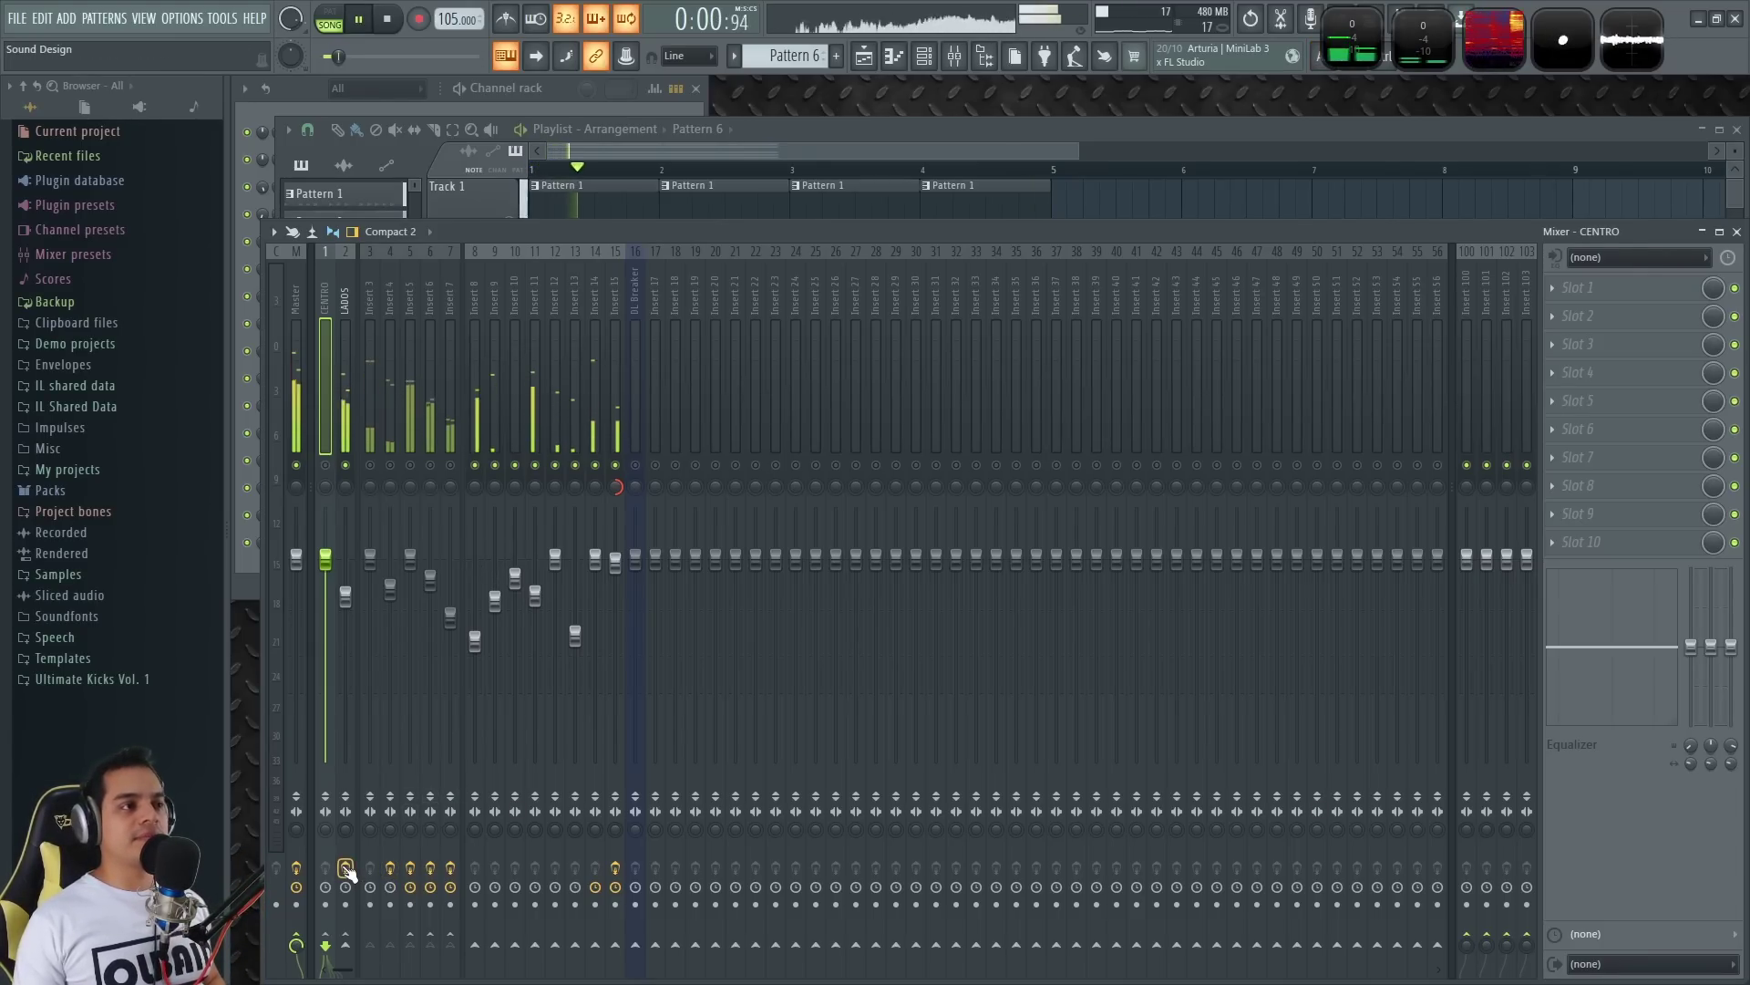
{"action": "key", "text": "space"}
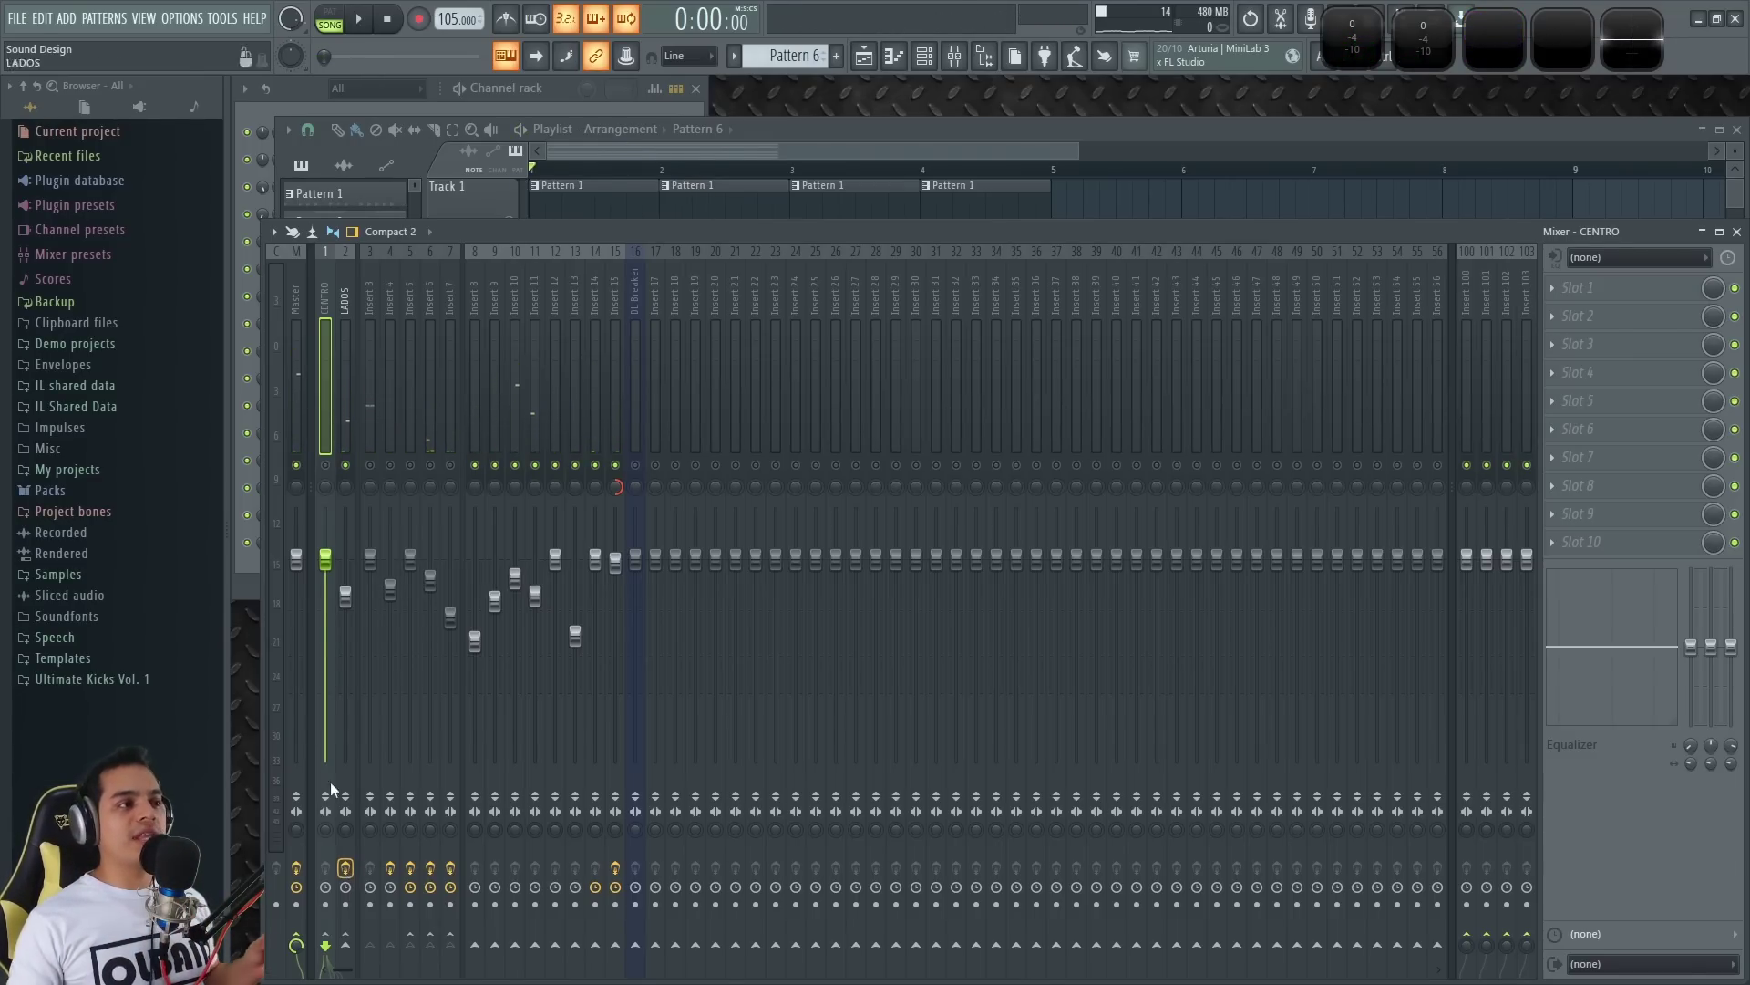
- Unsolo all mixer tracks and play the full mix while switching the LADOS effect slots off and on to compare
{"action": "right_click", "coordinate": [297, 465]}
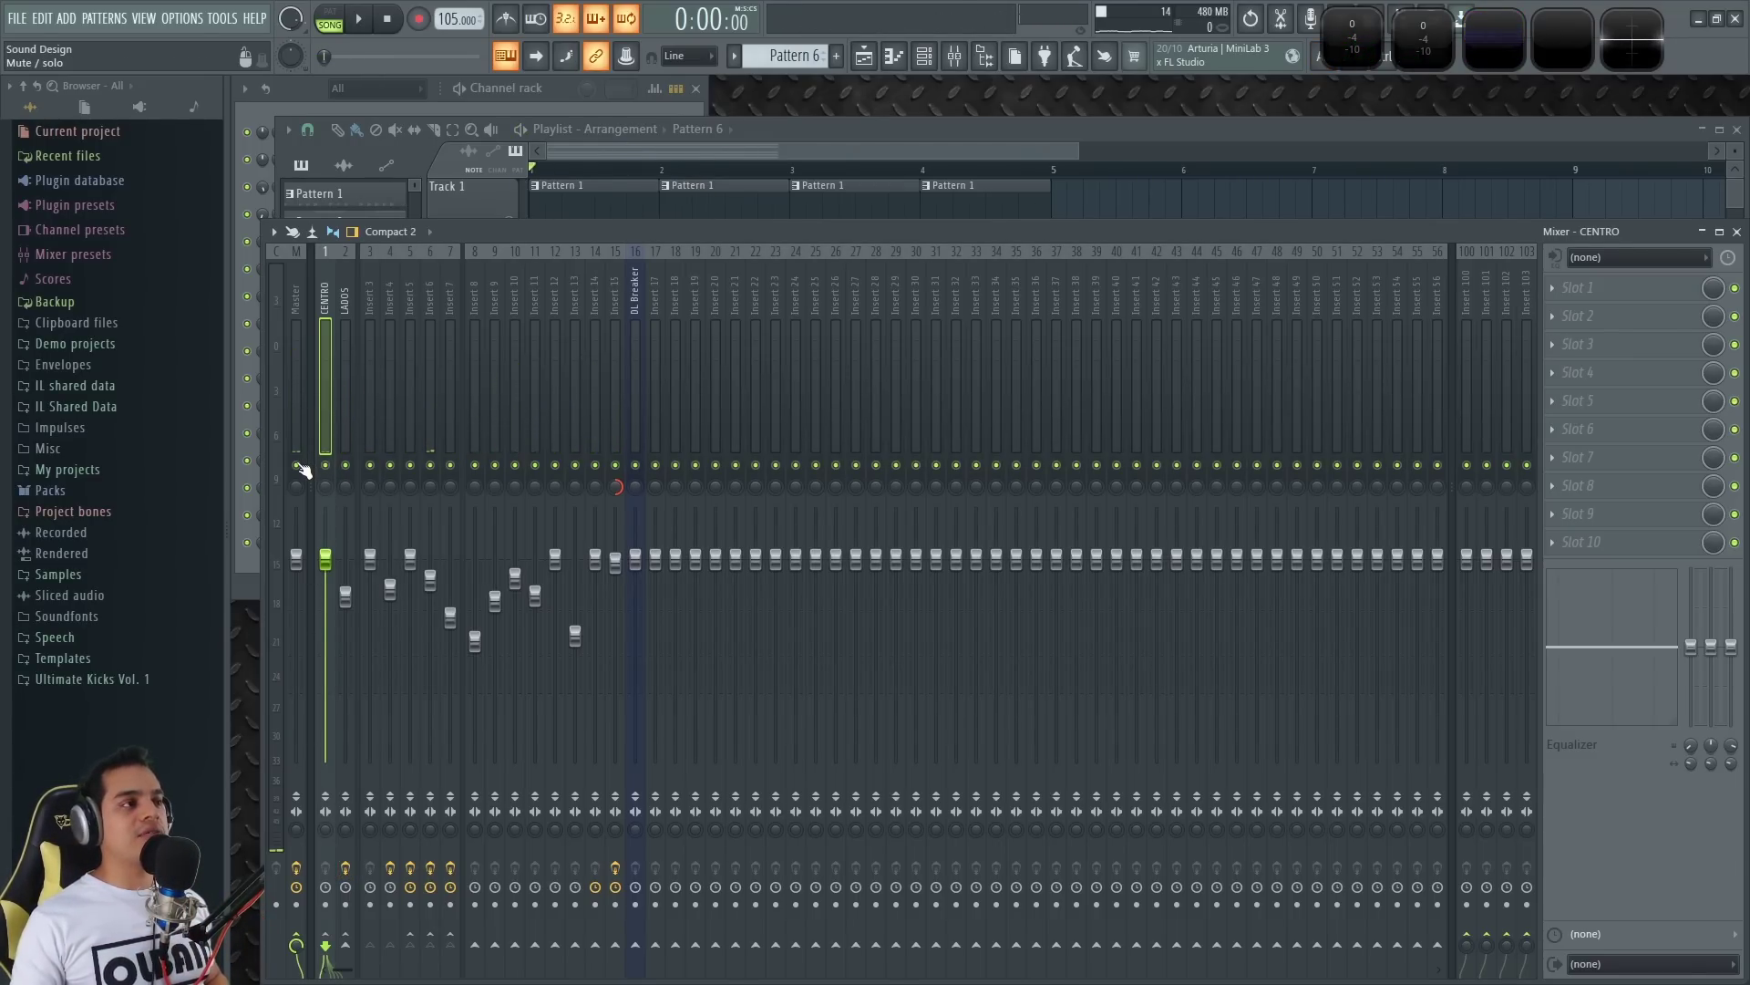
{"action": "key", "text": "space"}
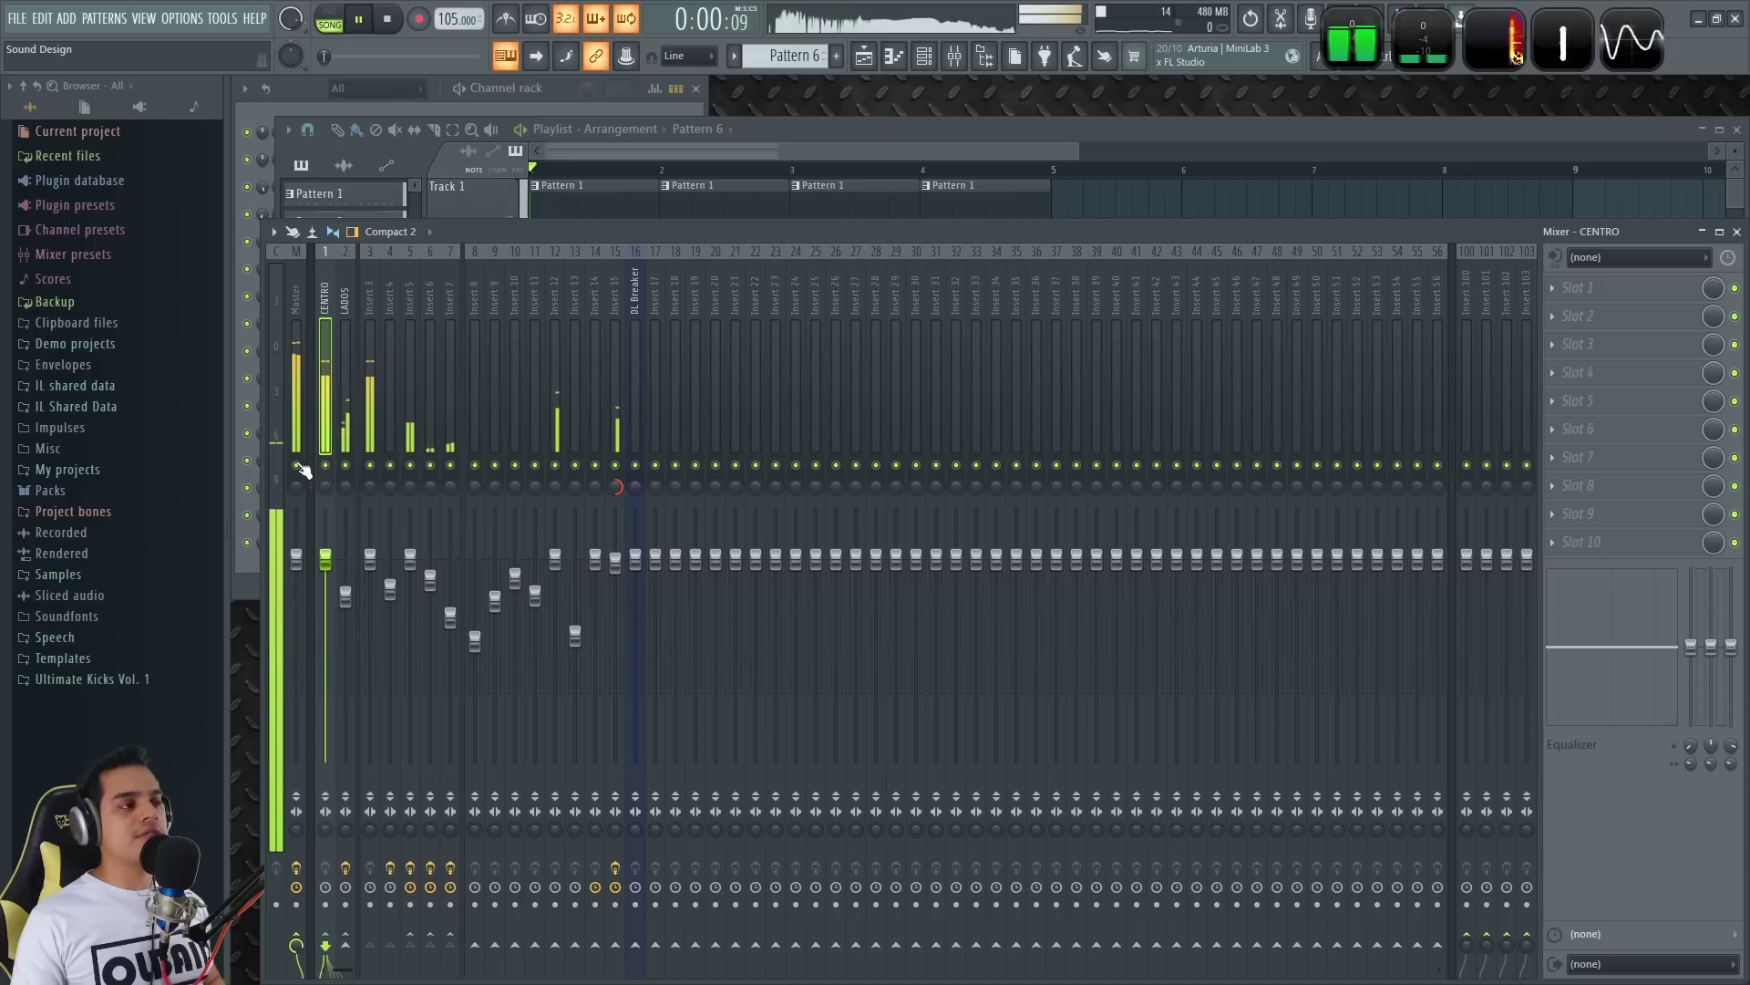
{"action": "left_click", "coordinate": [346, 867]}
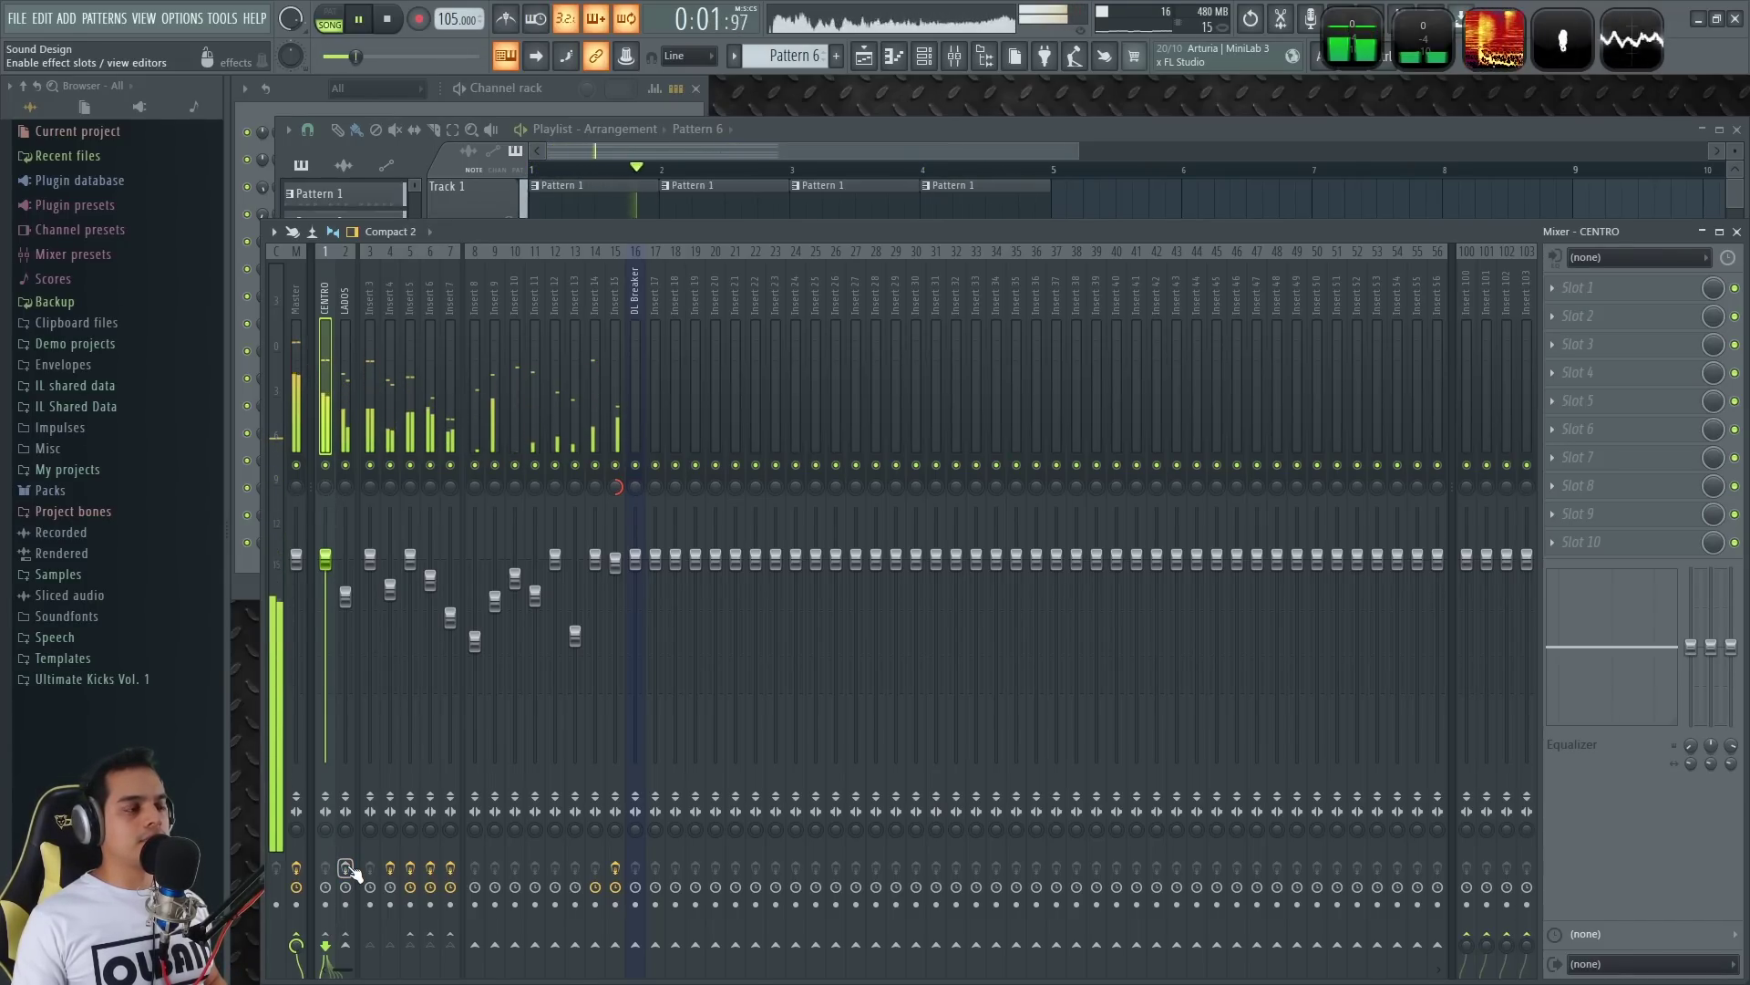
{"action": "left_click", "coordinate": [345, 867]}
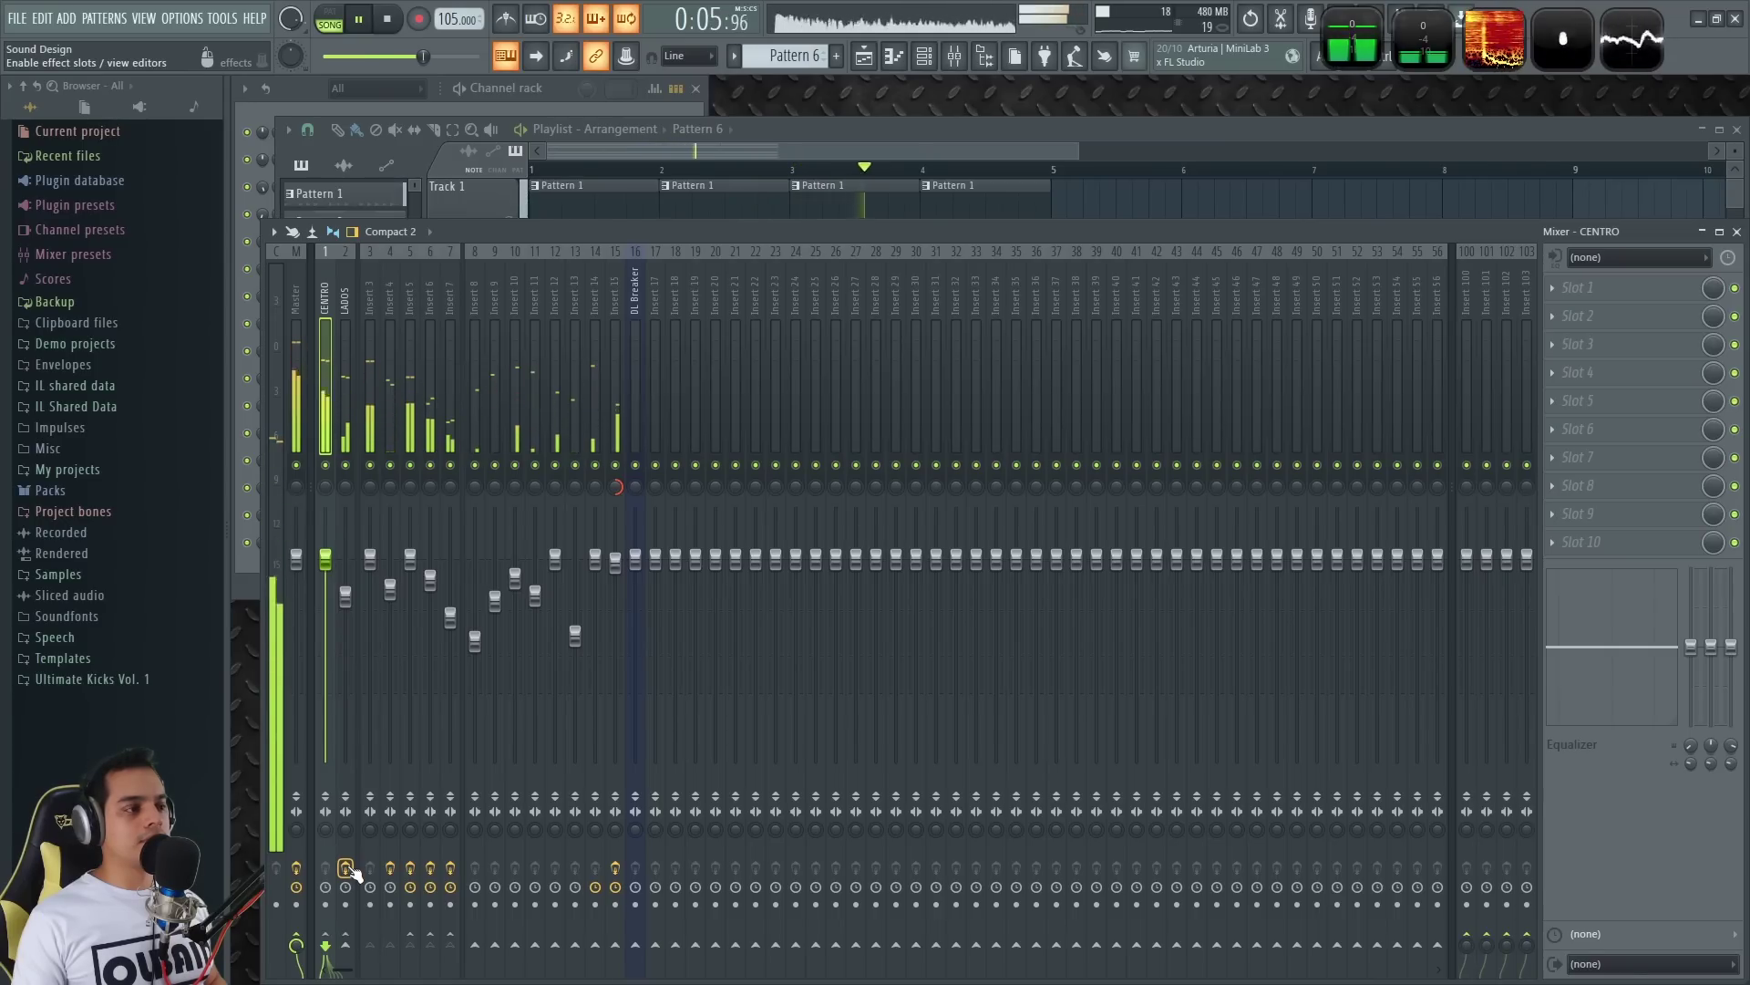
{"action": "left_click", "coordinate": [345, 867]}
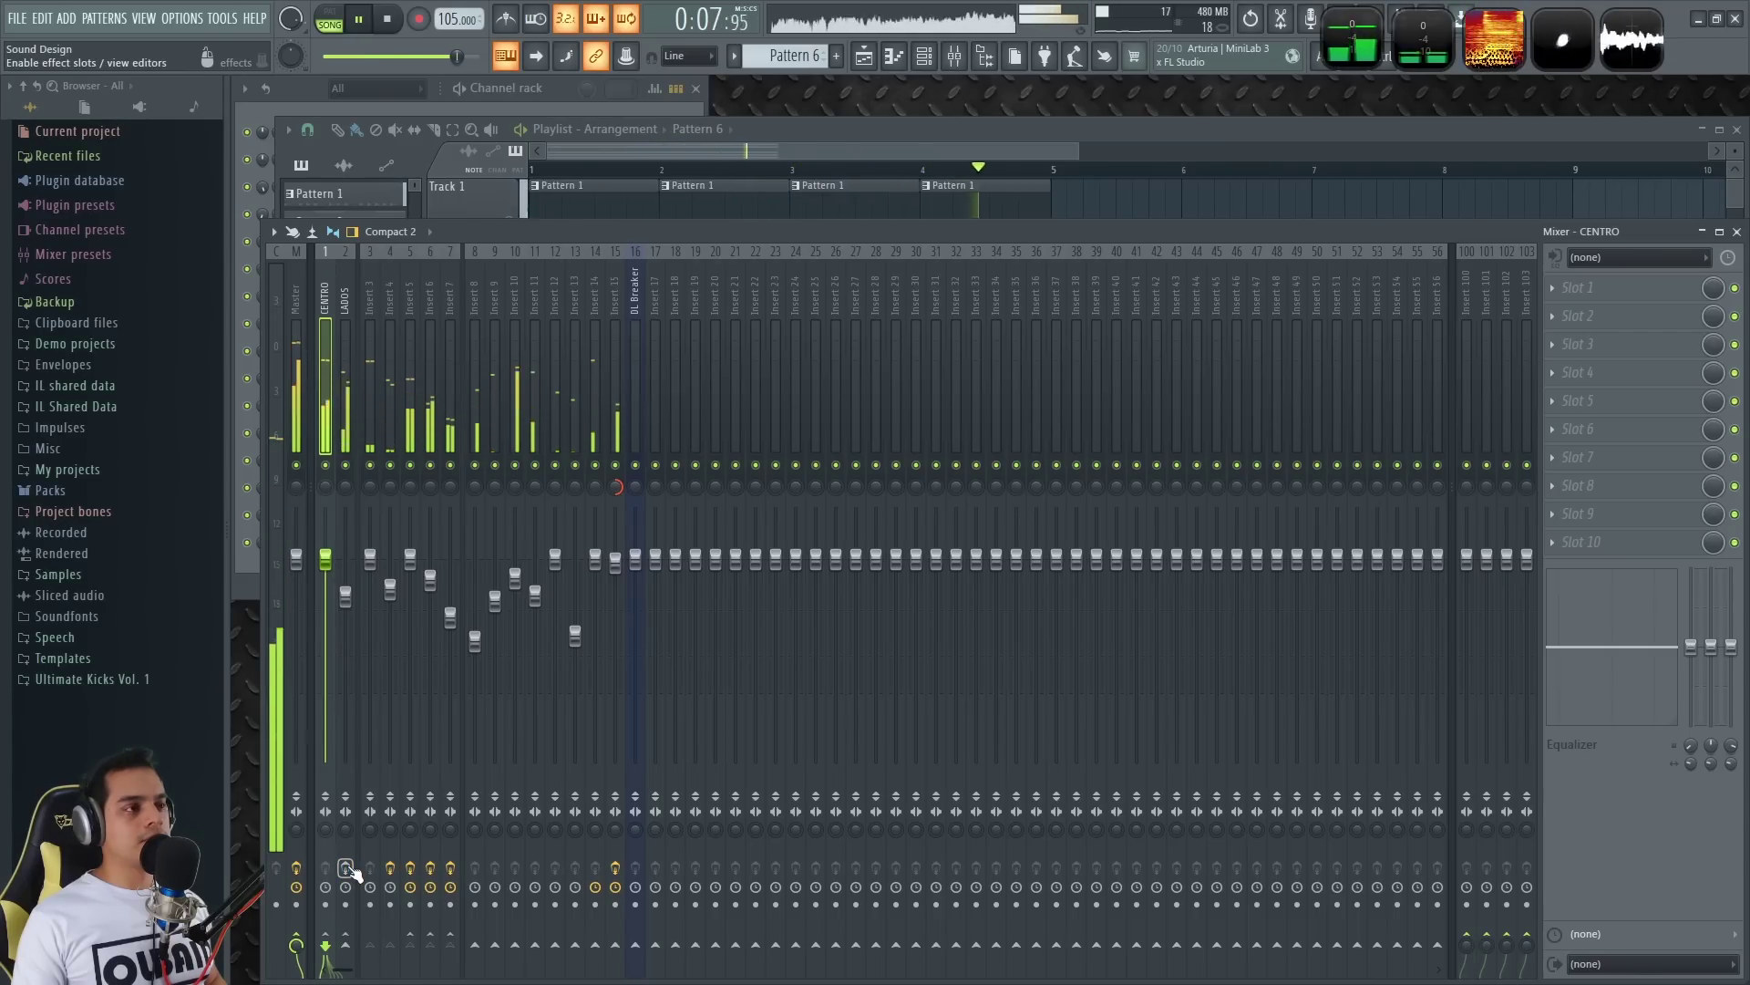
{"action": "left_click", "coordinate": [346, 867]}
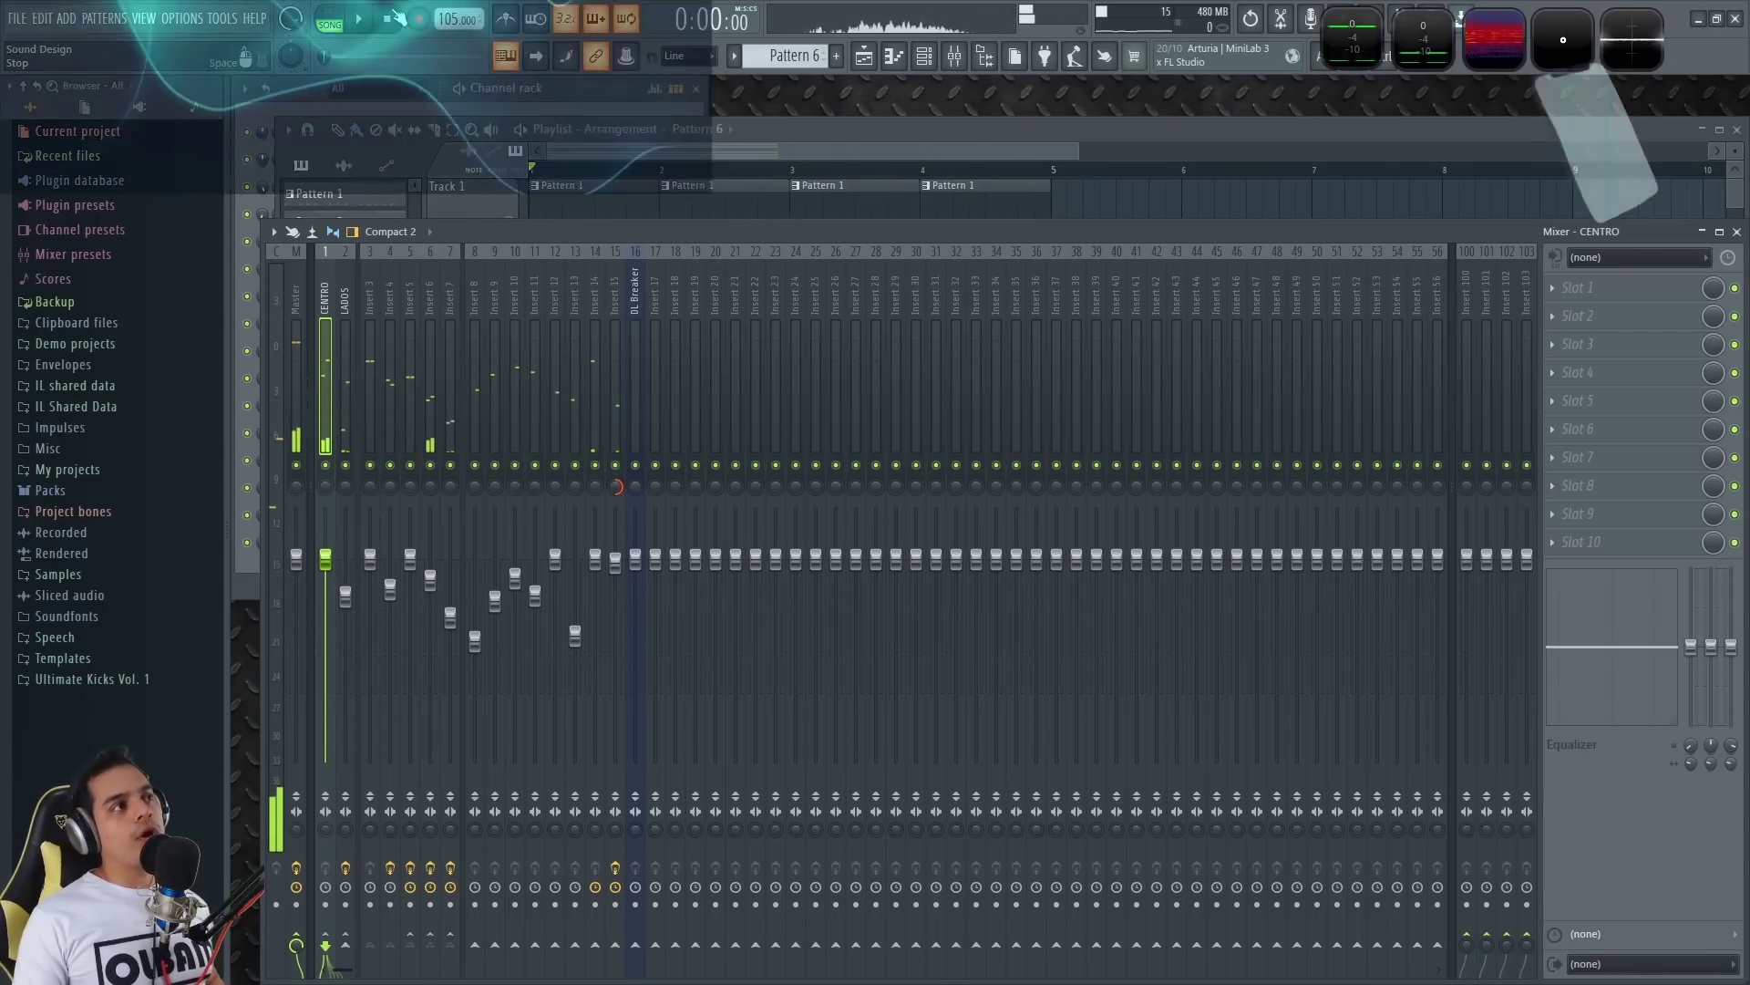
- Solo the CENTRO bus in the mixer, select Insert 3 and play it soloed to audition it
{"action": "key", "text": "F9"}
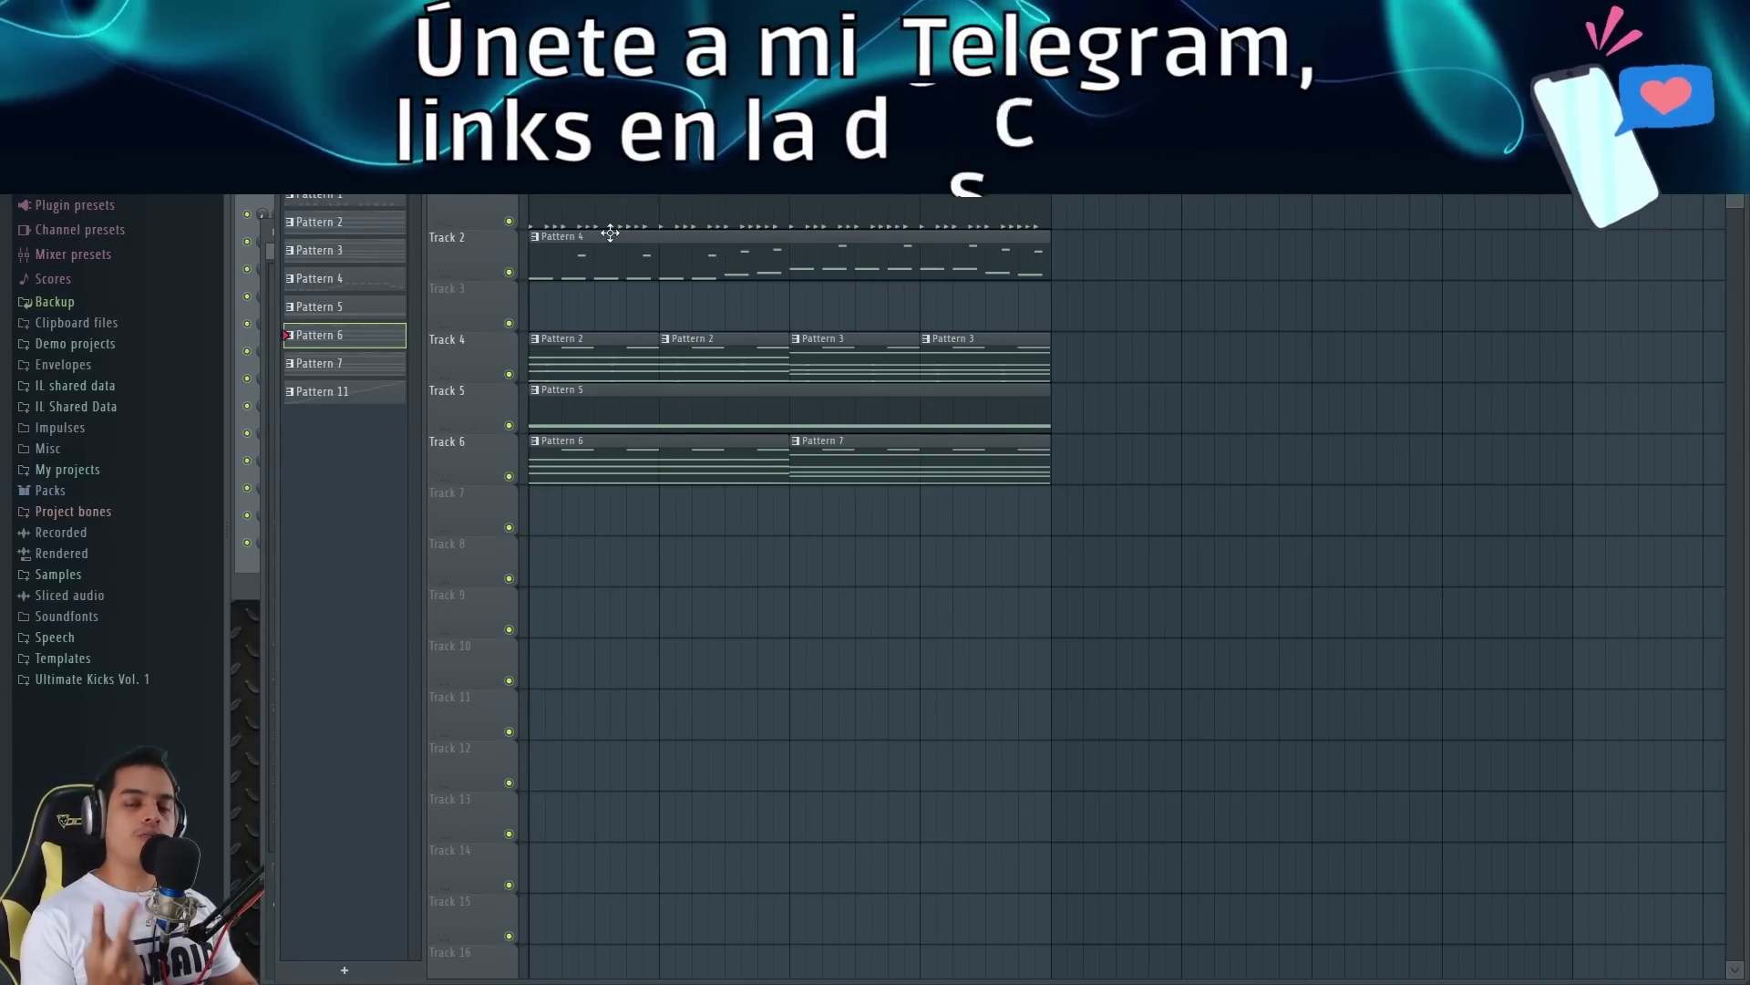
{"action": "key", "text": "F9"}
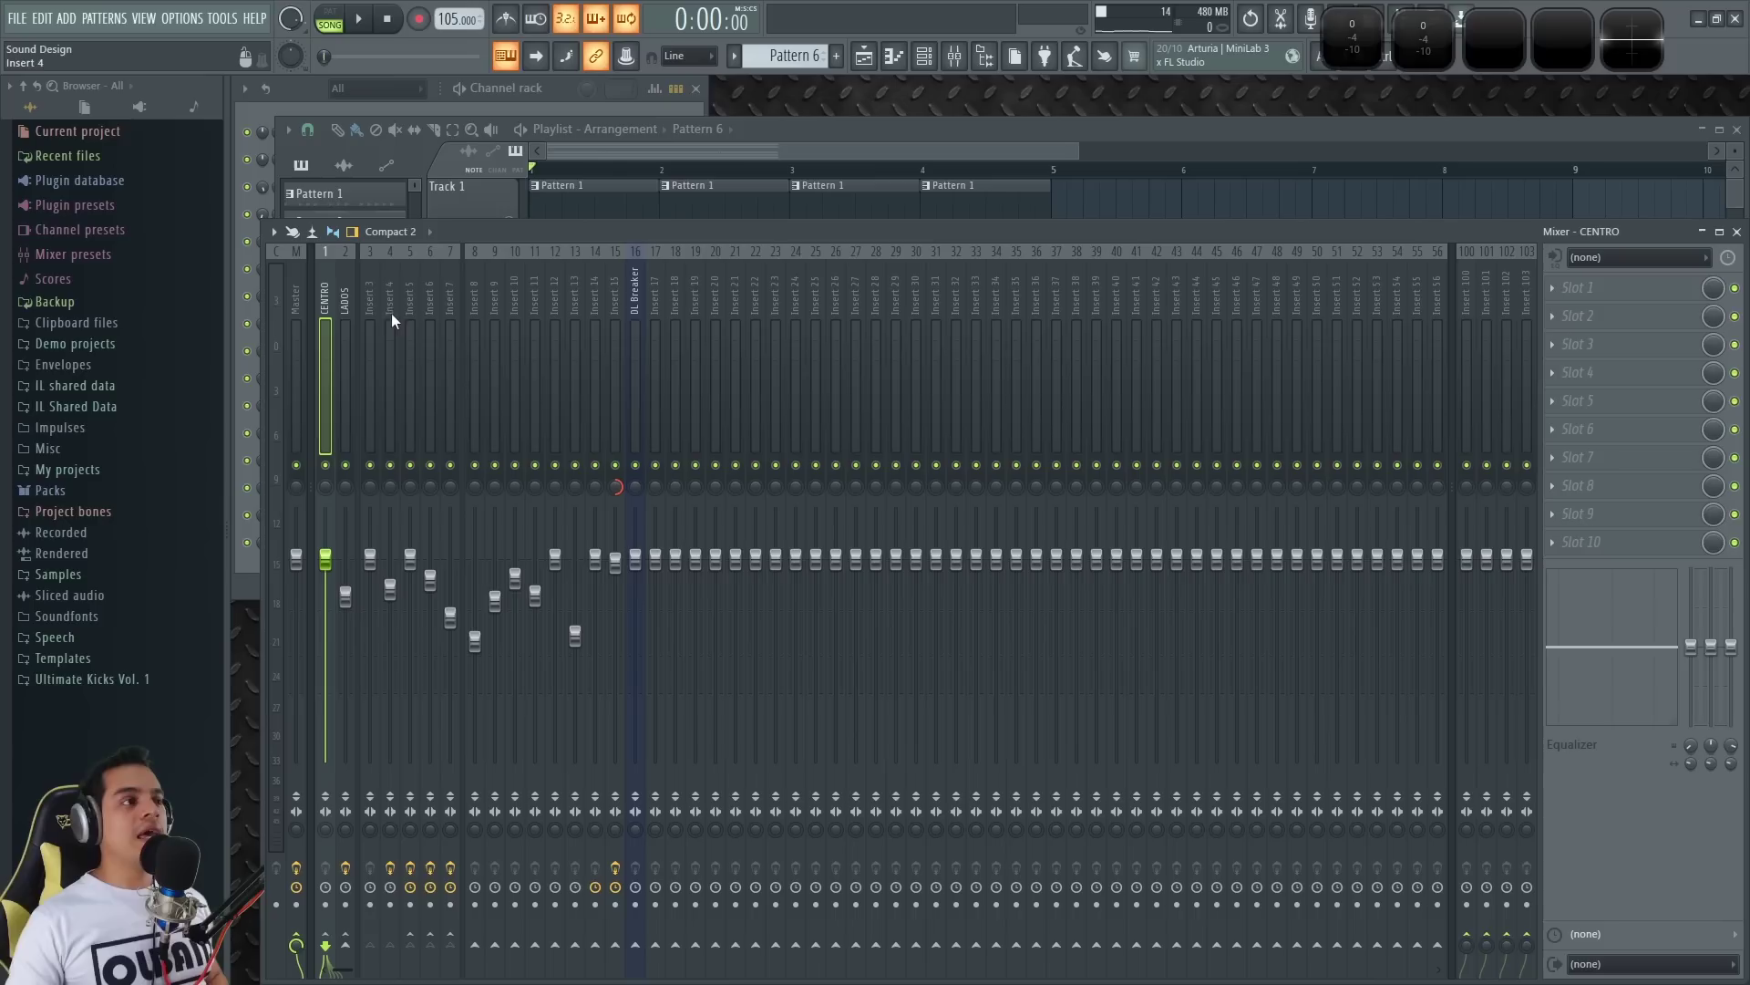
{"action": "left_click", "coordinate": [371, 274]}
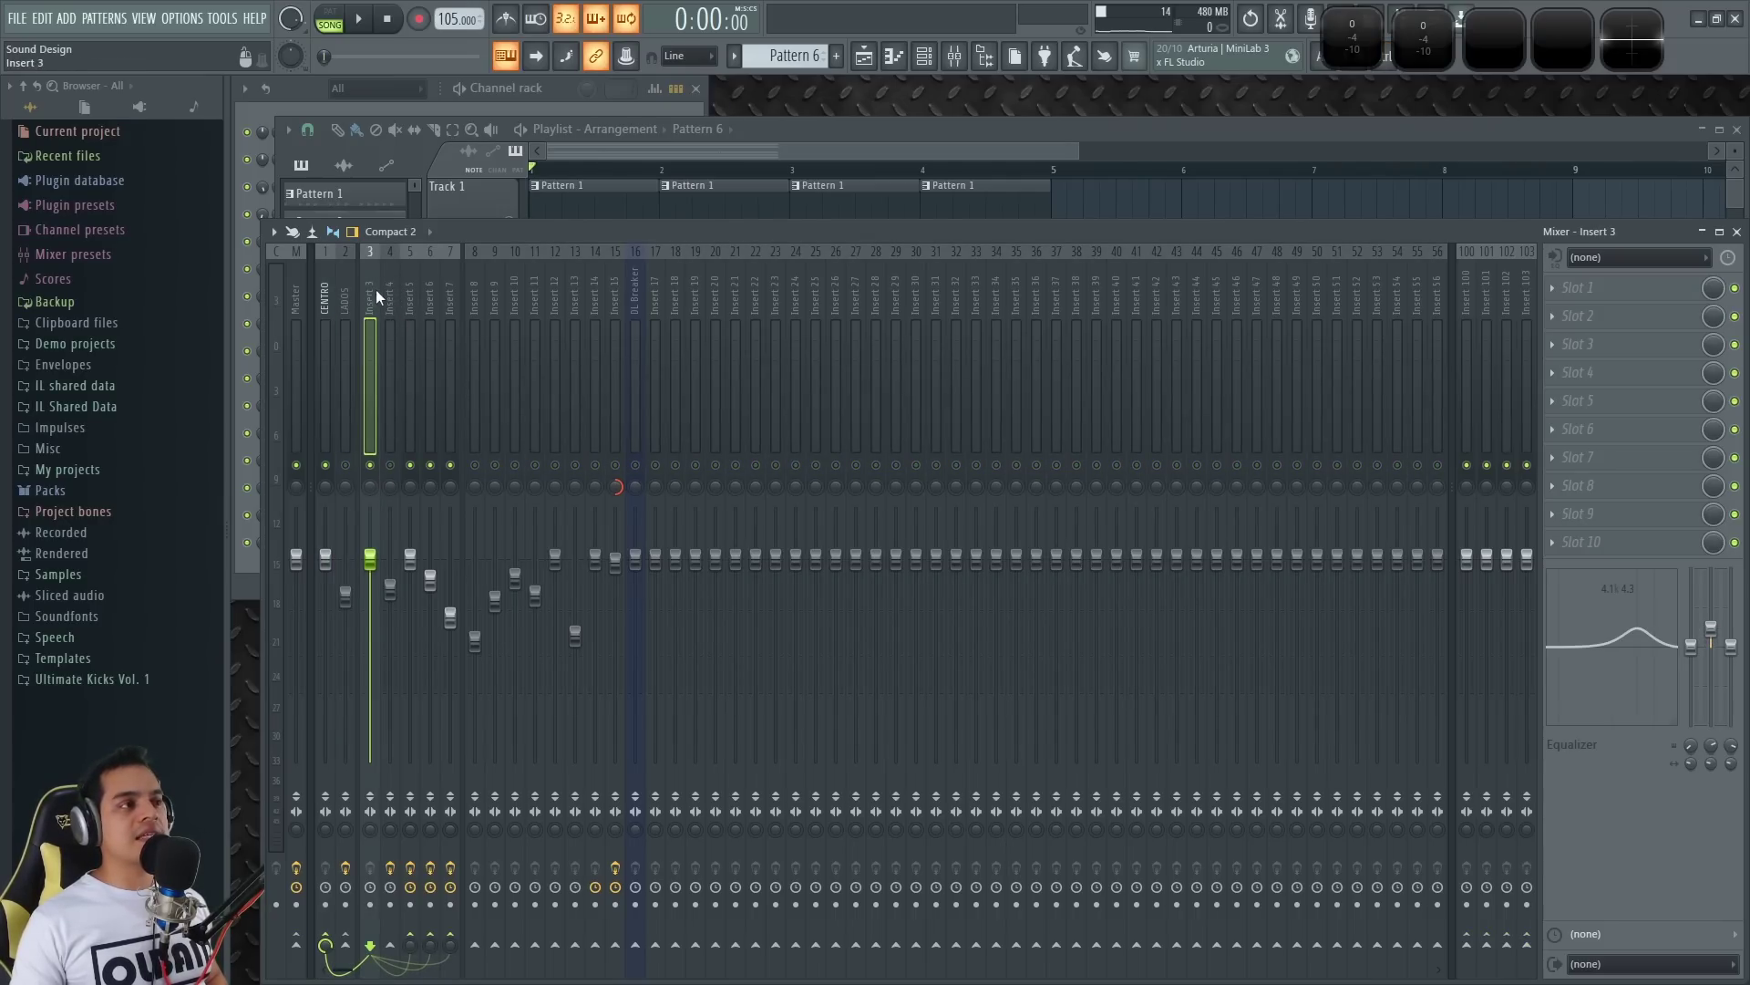
{"action": "key", "text": "space"}
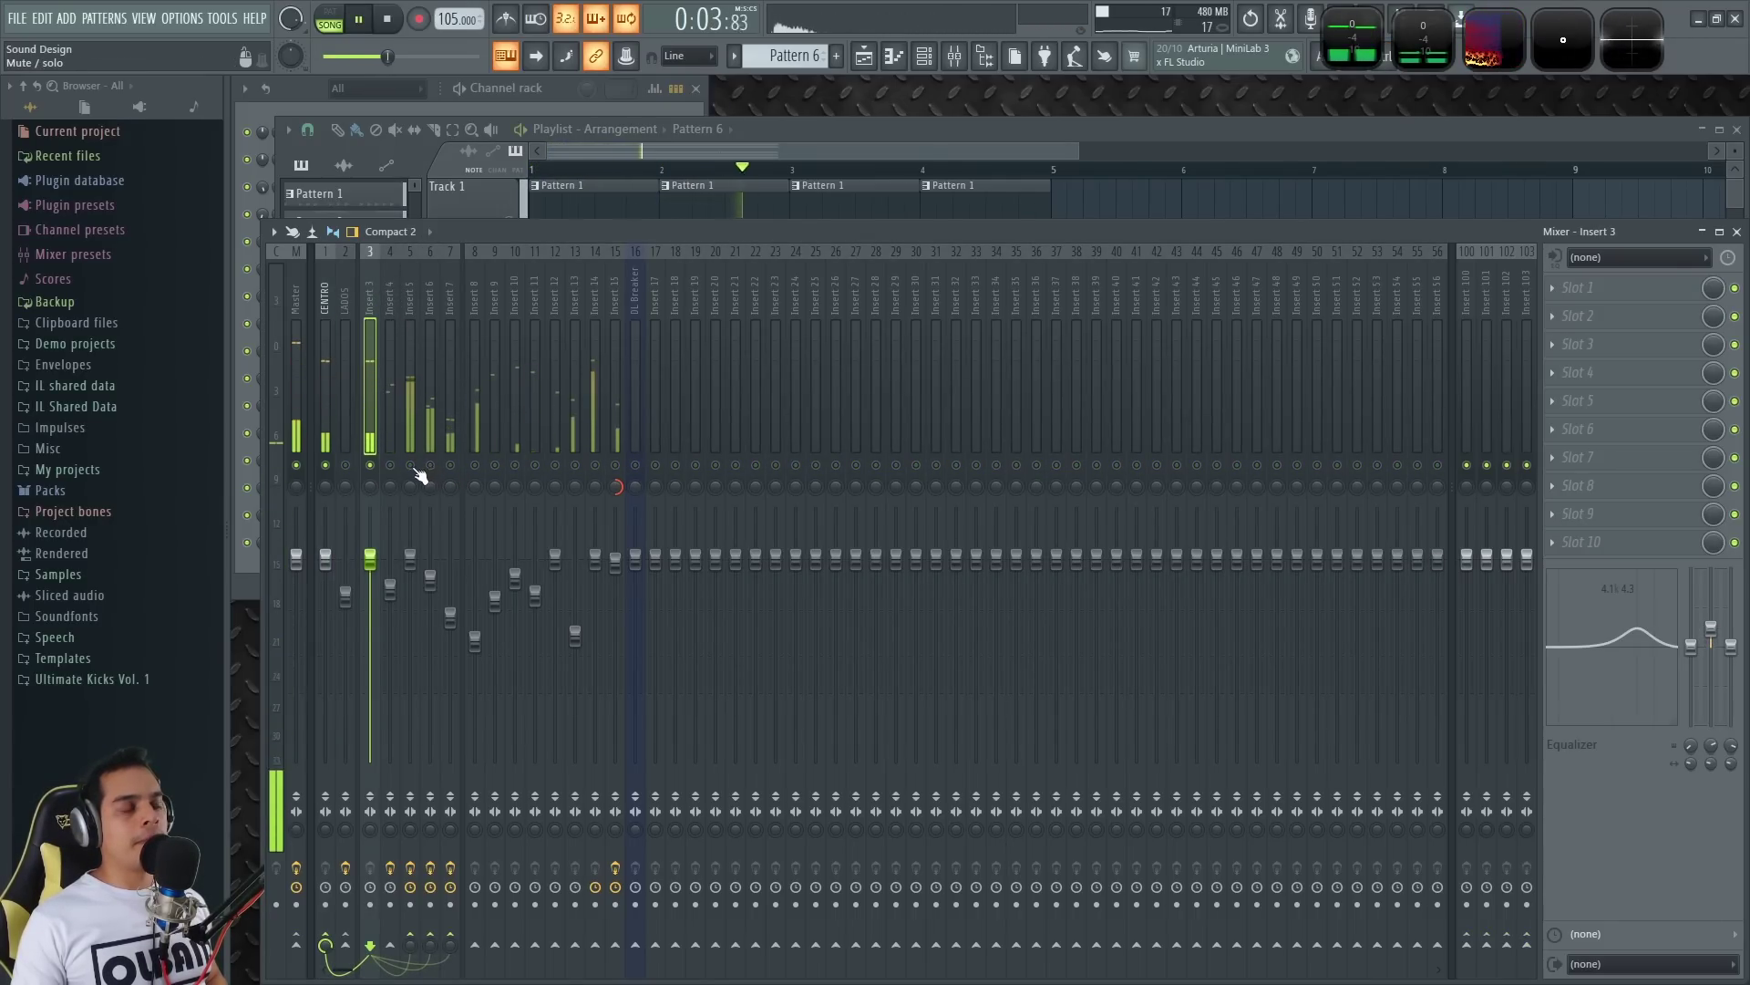
{"action": "key", "text": "space"}
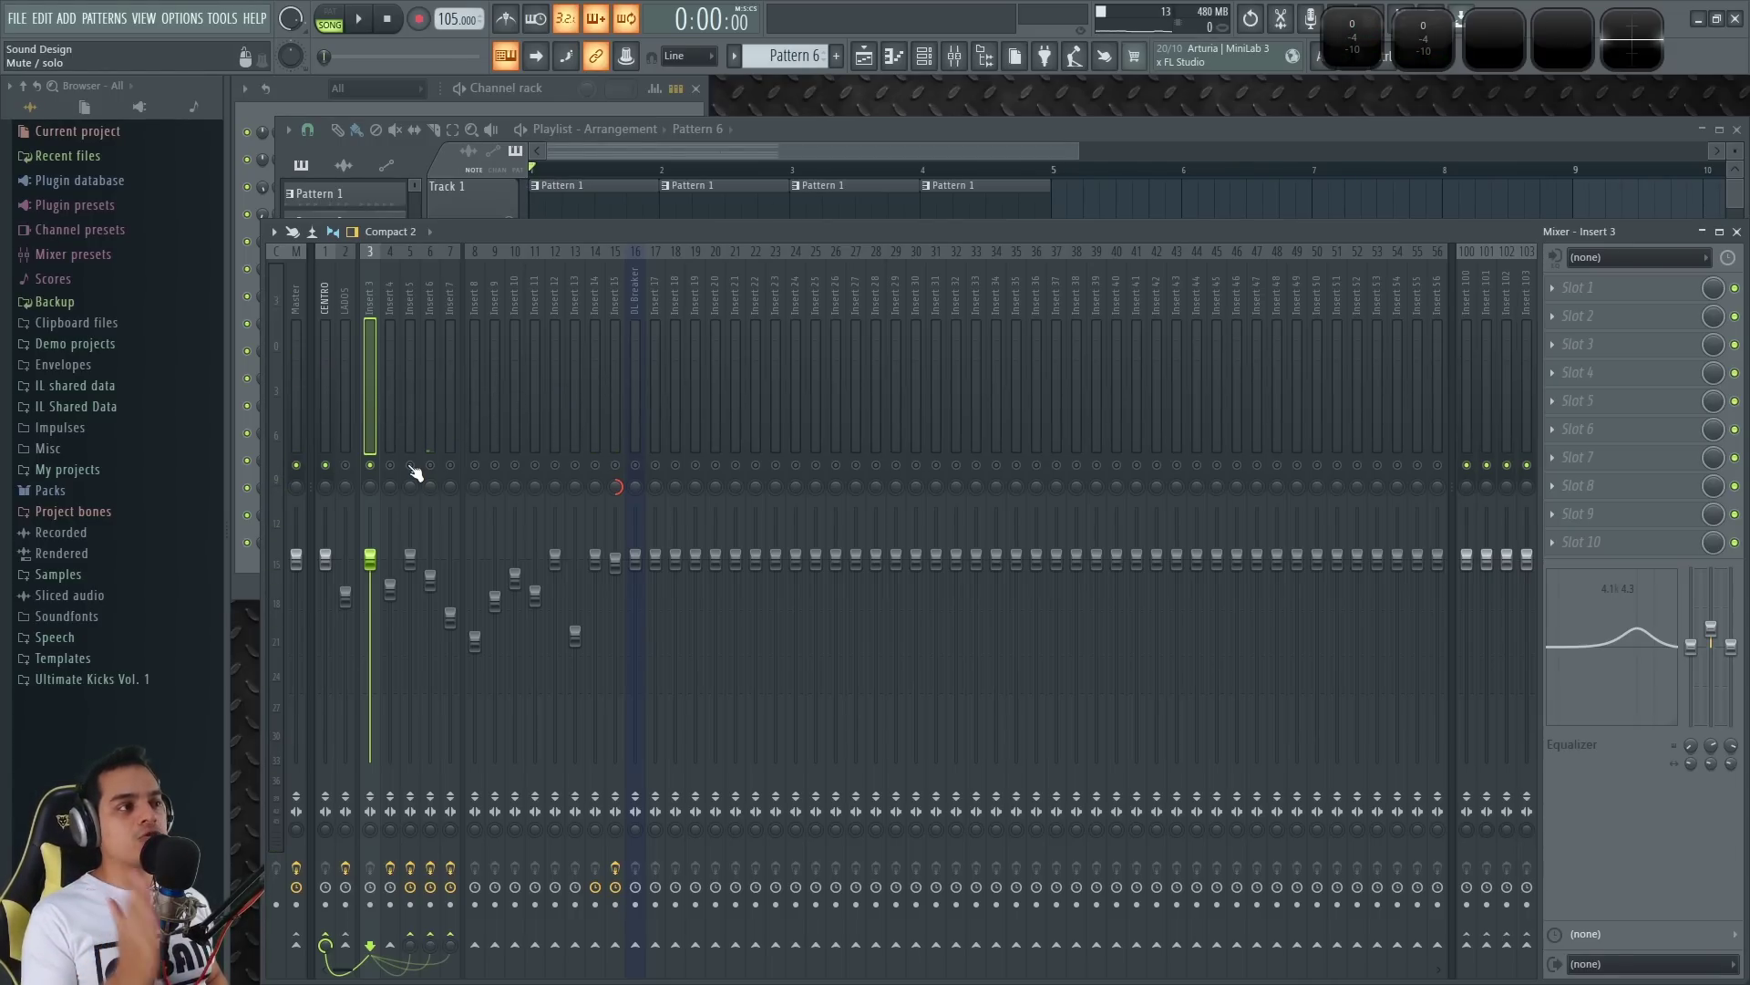
{"action": "key", "text": "space"}
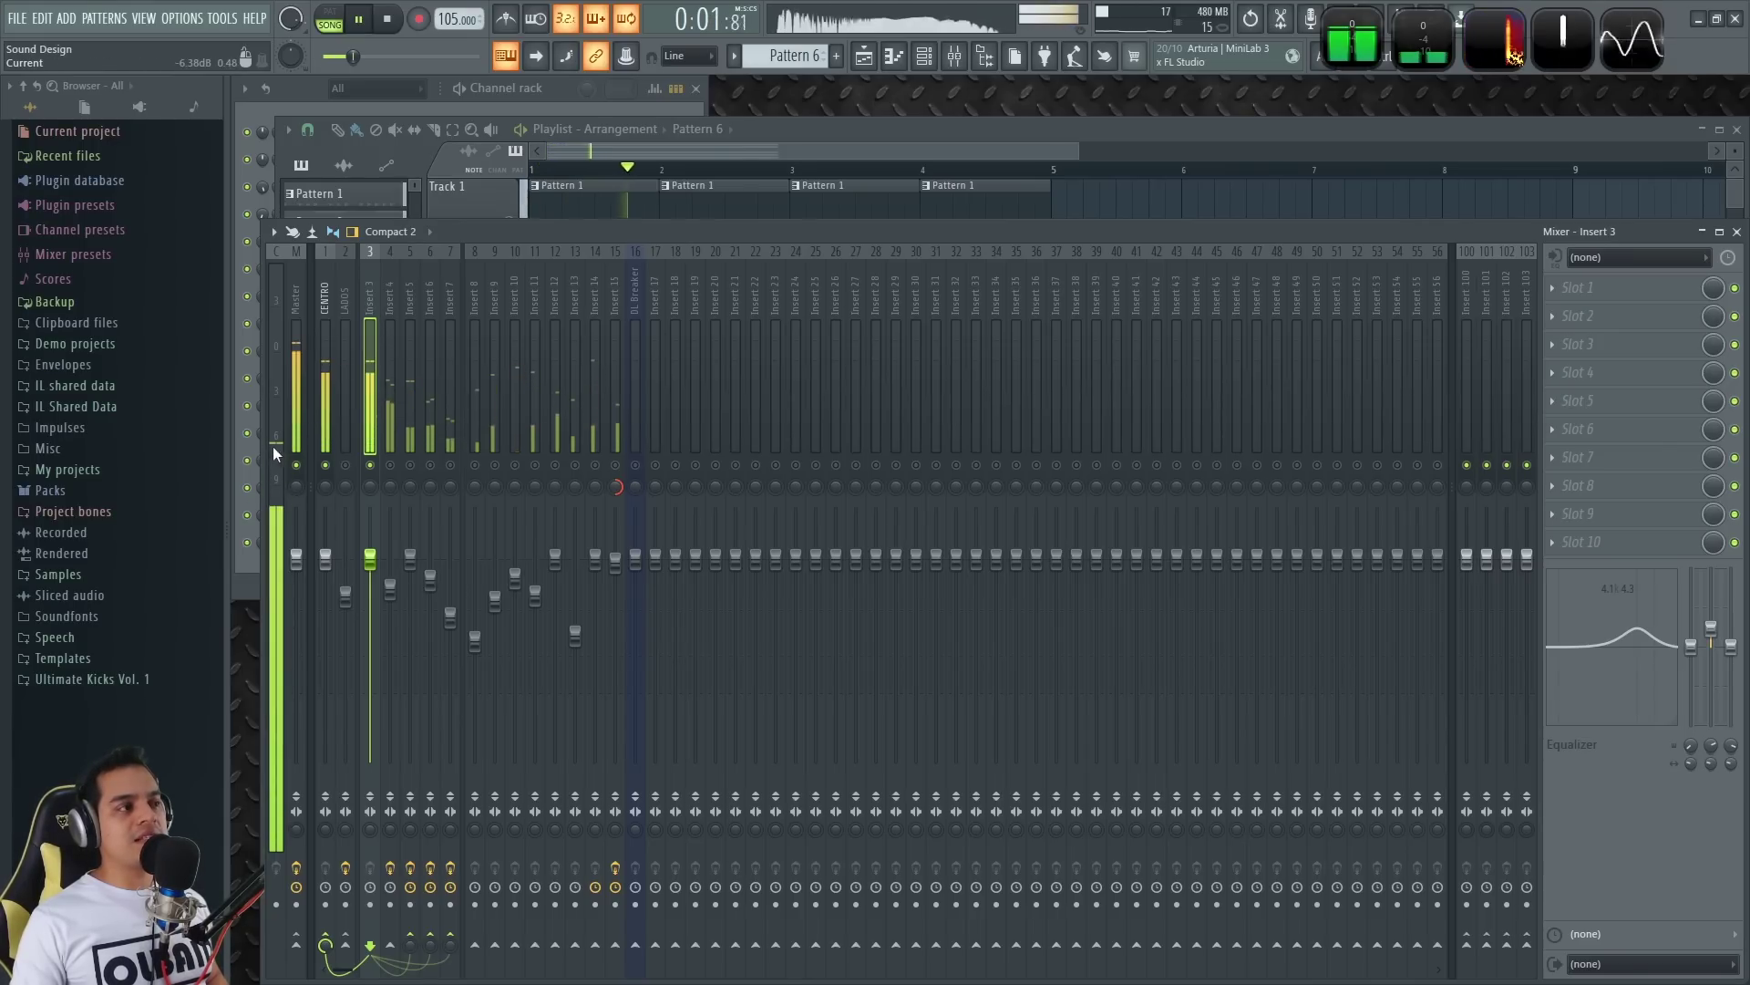
{"action": "key", "text": "space"}
- Select Insert 4 and play it soloed through the CENTRO bus to audition it
{"action": "left_click", "coordinate": [390, 292]}
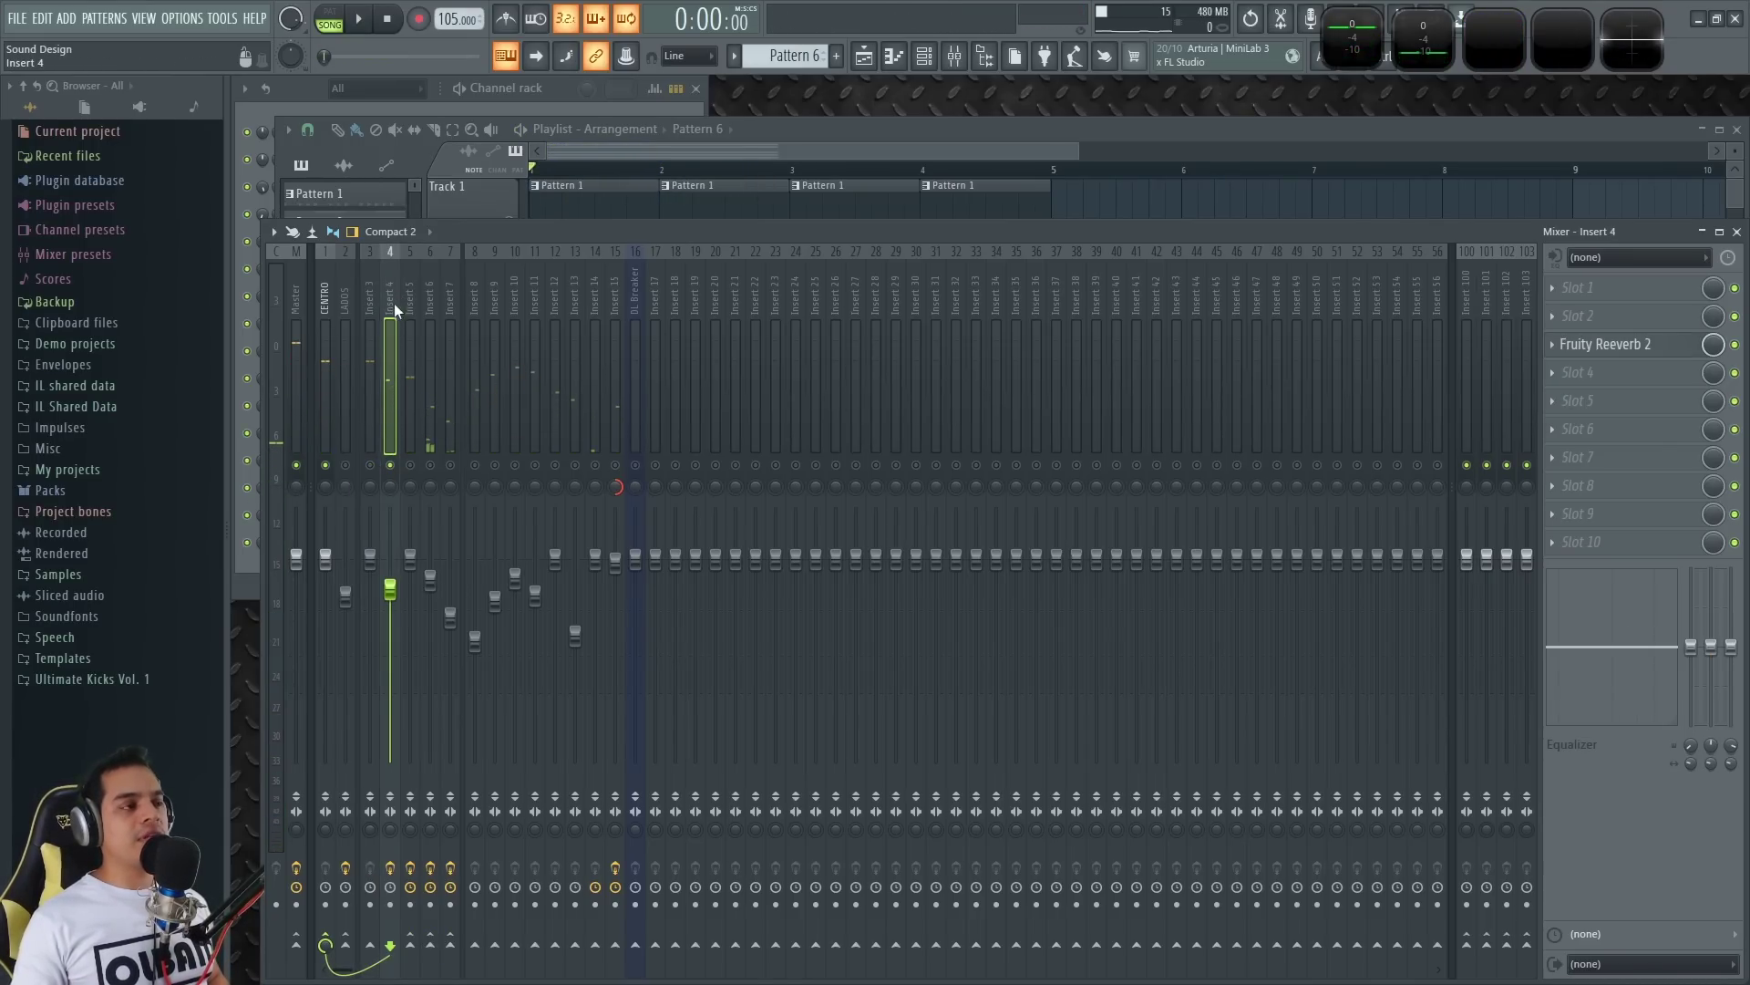
{"action": "key", "text": "space"}
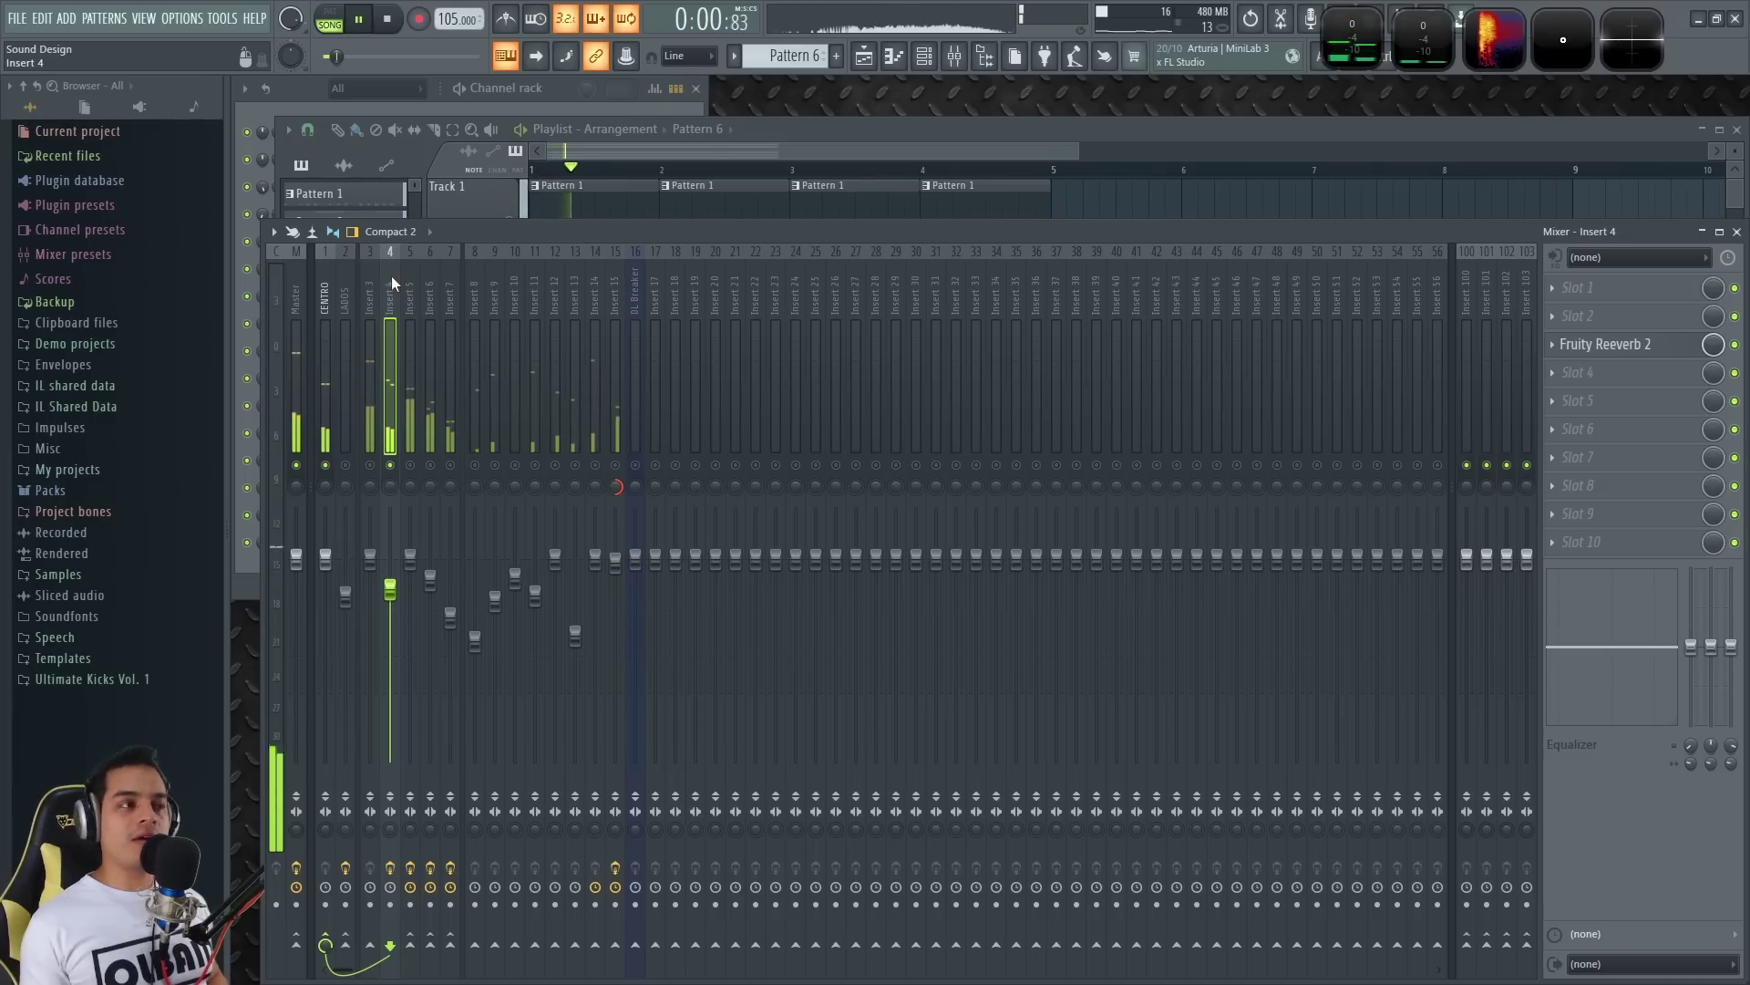
{"action": "key", "text": "space"}
- Solo Insert 5, play it and select it to view its effect slots
{"action": "right_click", "coordinate": [412, 465]}
{"action": "key", "text": "space"}
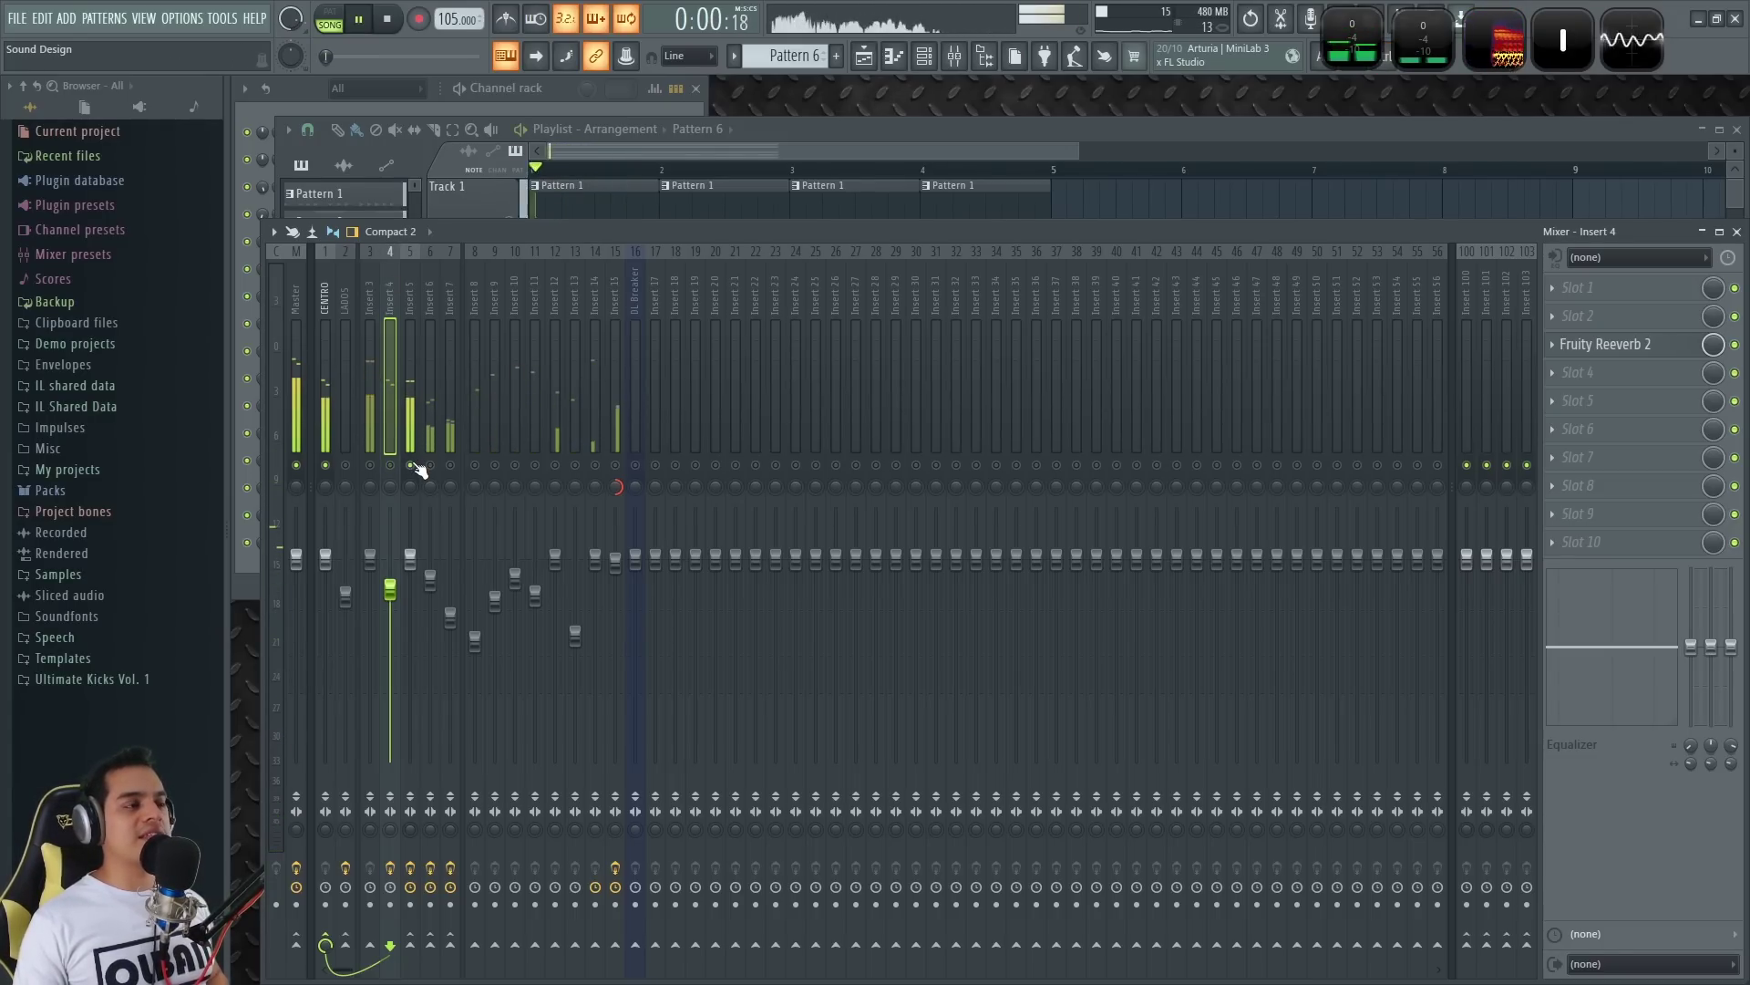
{"action": "left_click", "coordinate": [408, 282]}
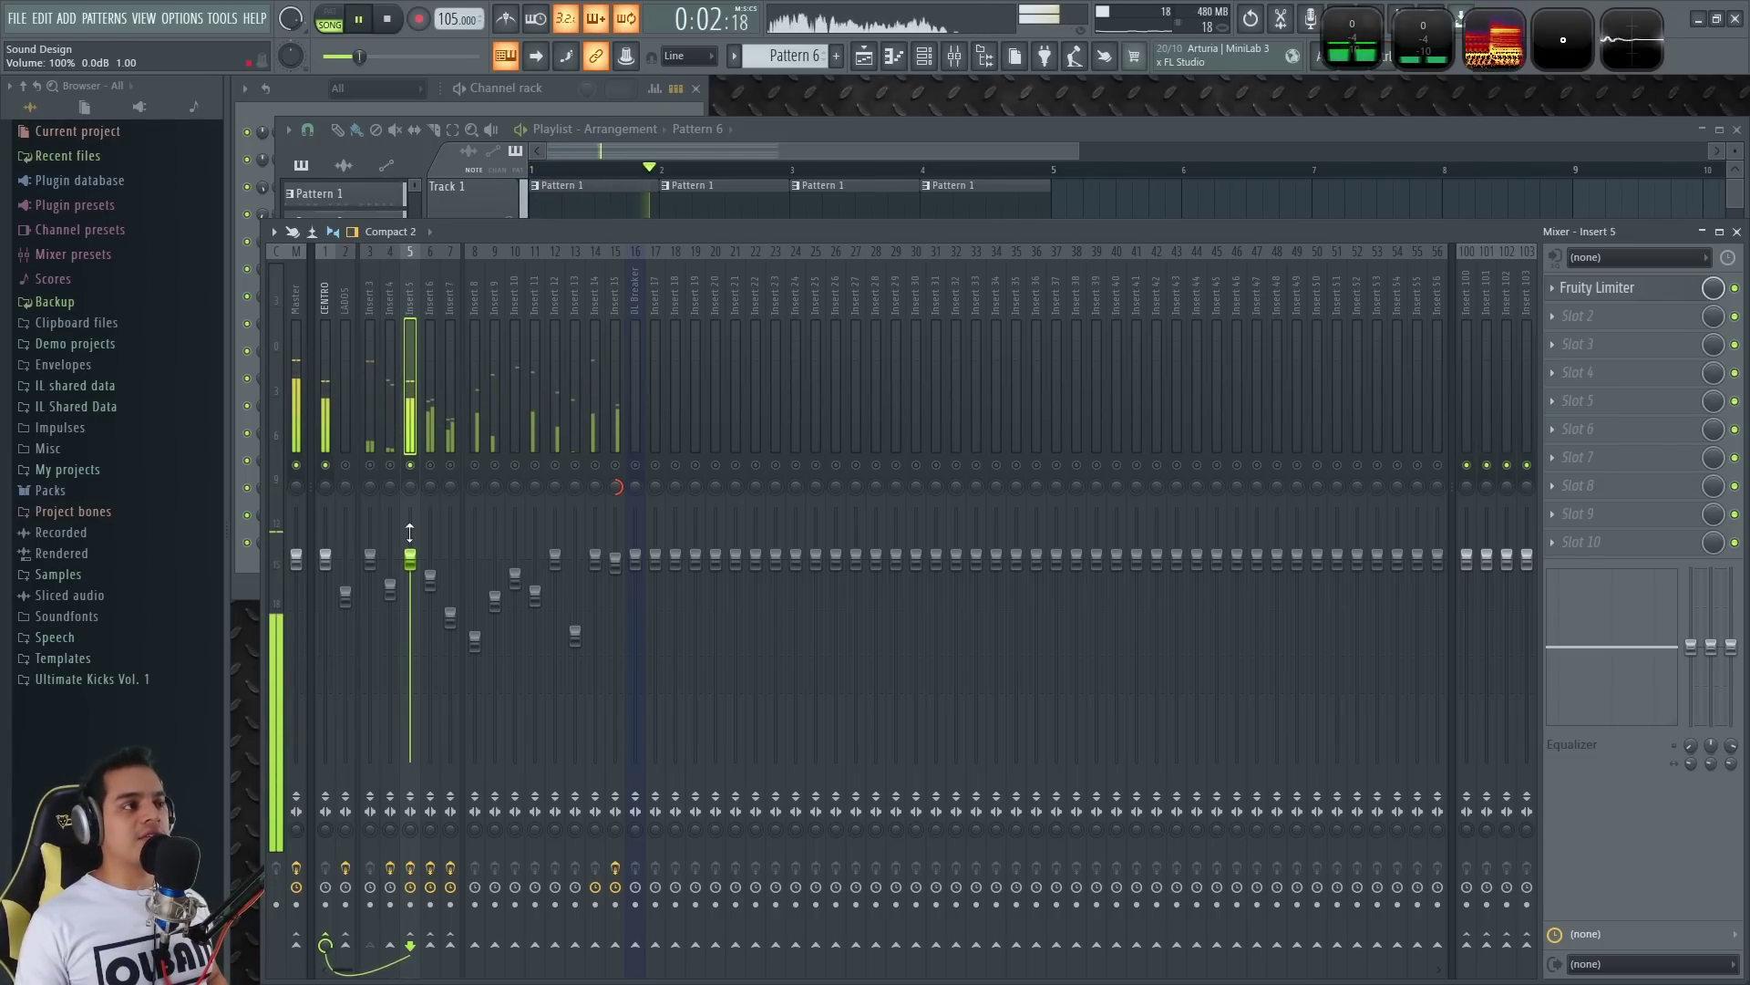
- Restart playback of the soloed Insert 5 to audition it again through the CENTRO bus
{"action": "key", "text": "space"}
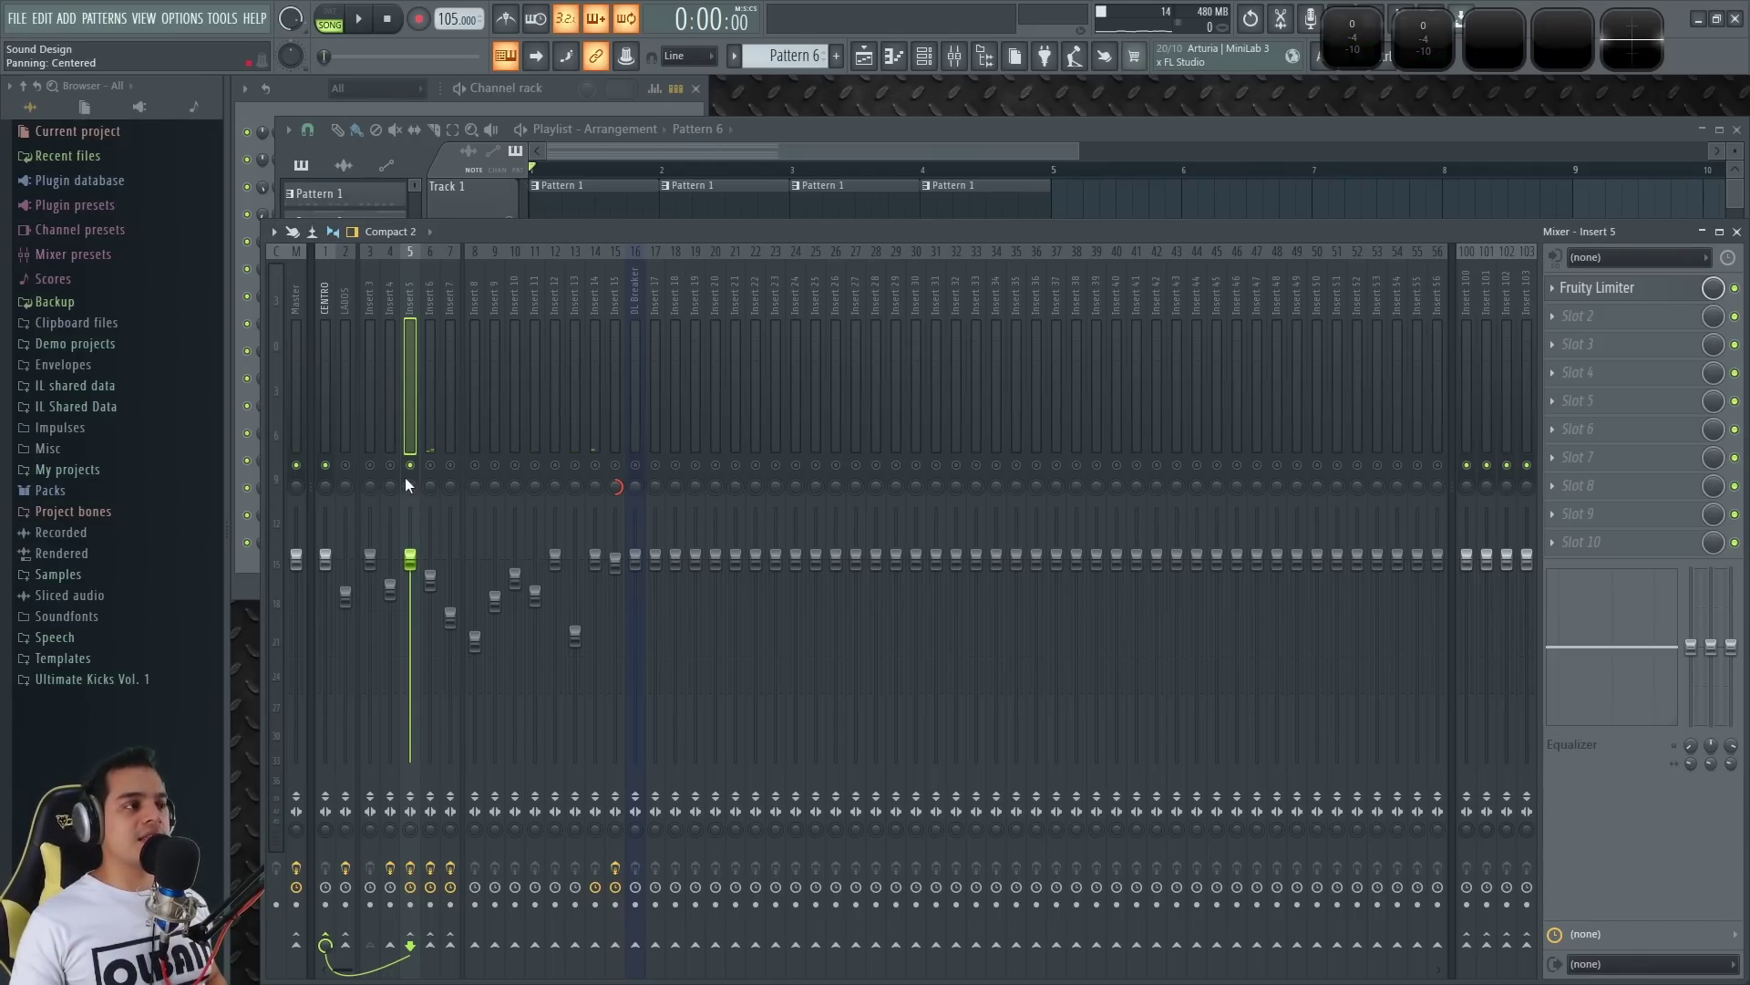
{"action": "key", "text": "space"}
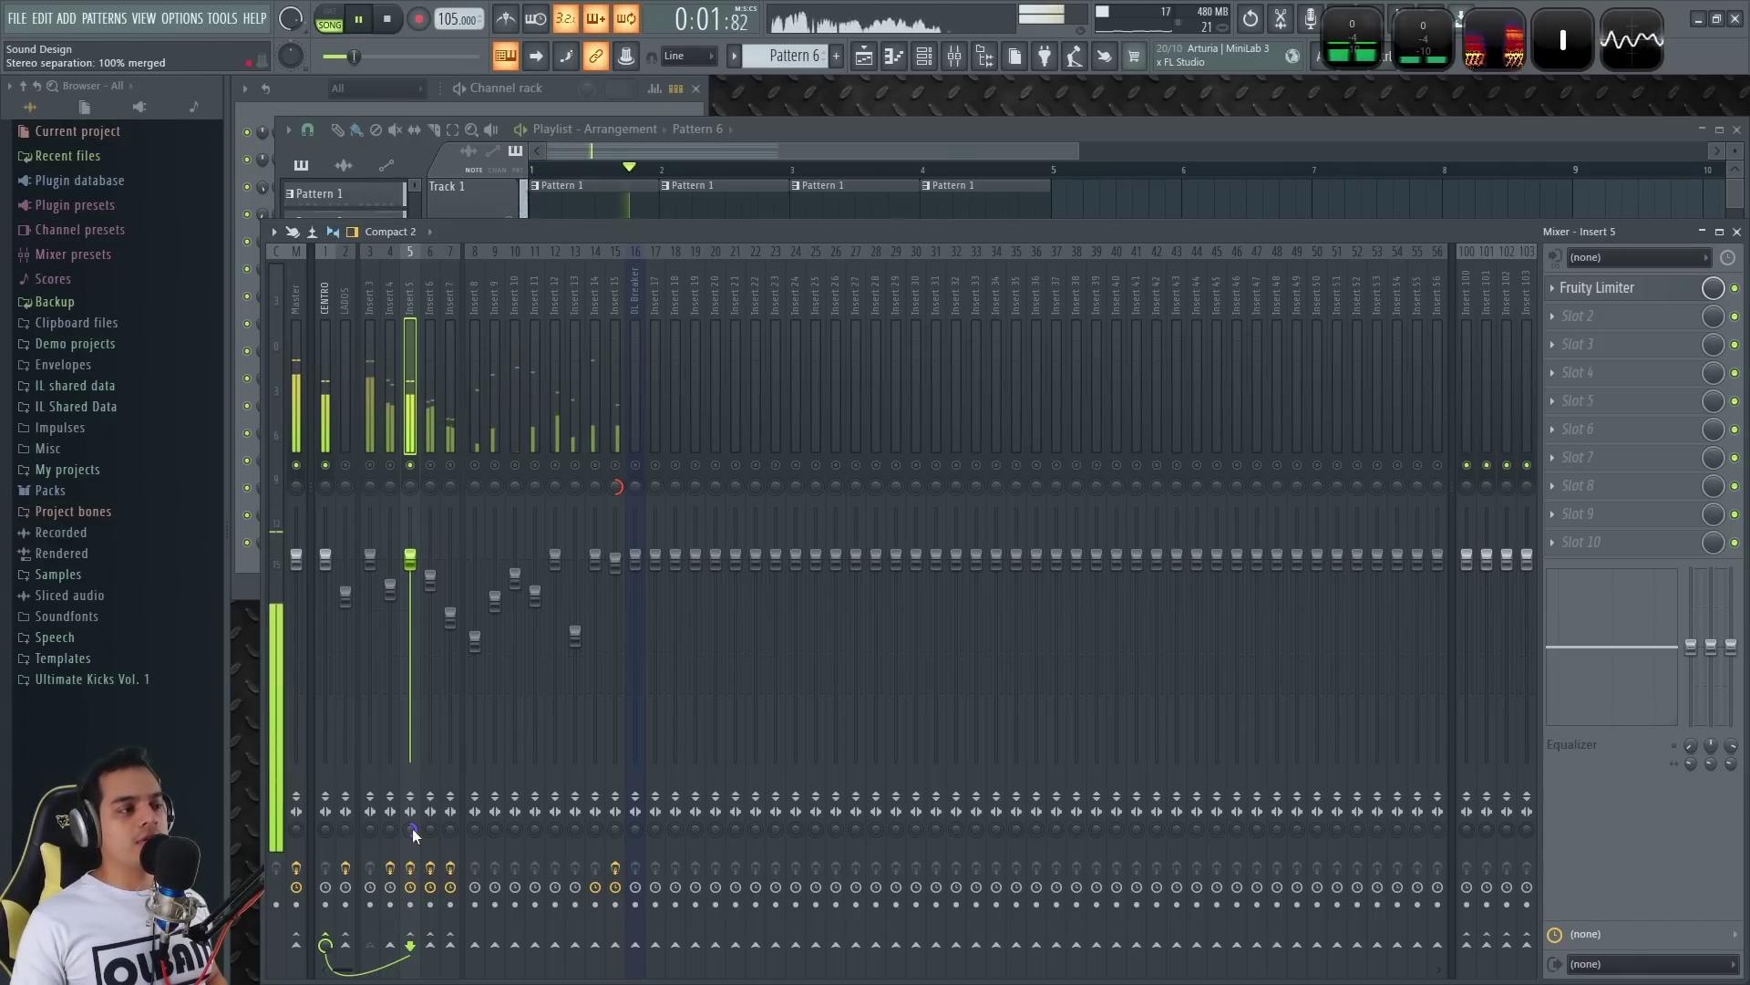
{"action": "key", "text": "space"}
- Solo Insert 4 and play it with its Fruity Reeverb 2 slot switched off and on to compare
{"action": "left_click", "coordinate": [392, 298]}
{"action": "key", "text": "space"}
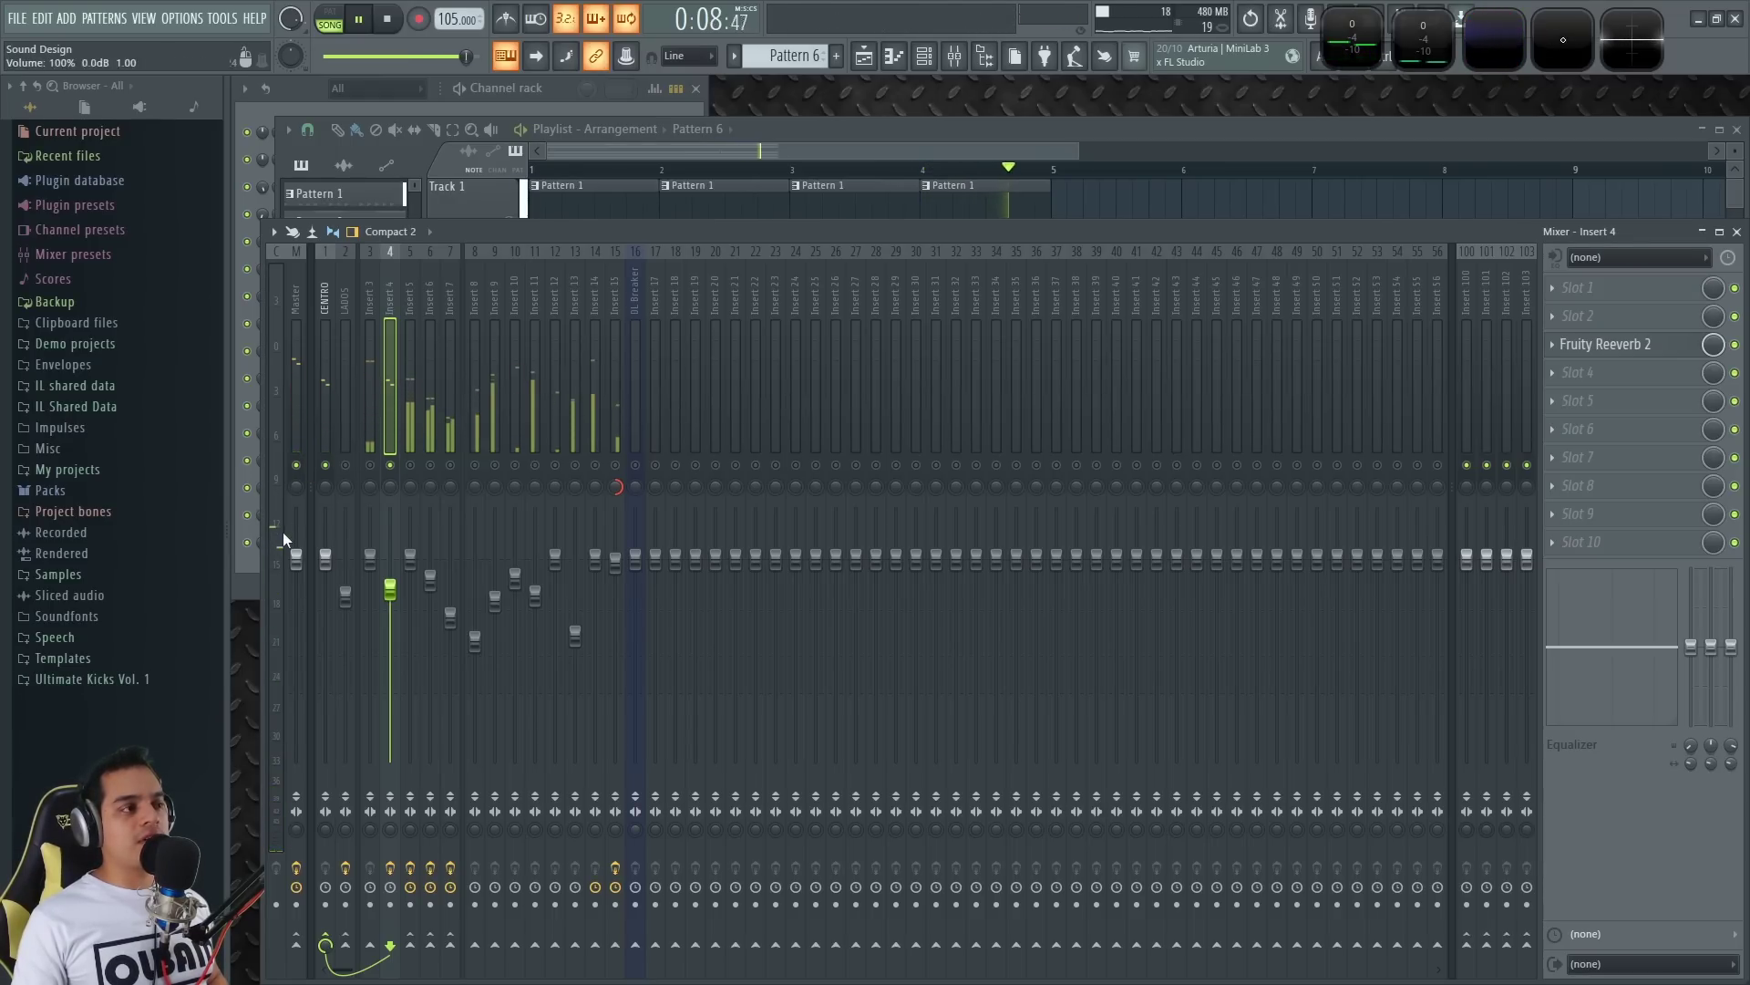
{"action": "left_click", "coordinate": [1735, 346]}
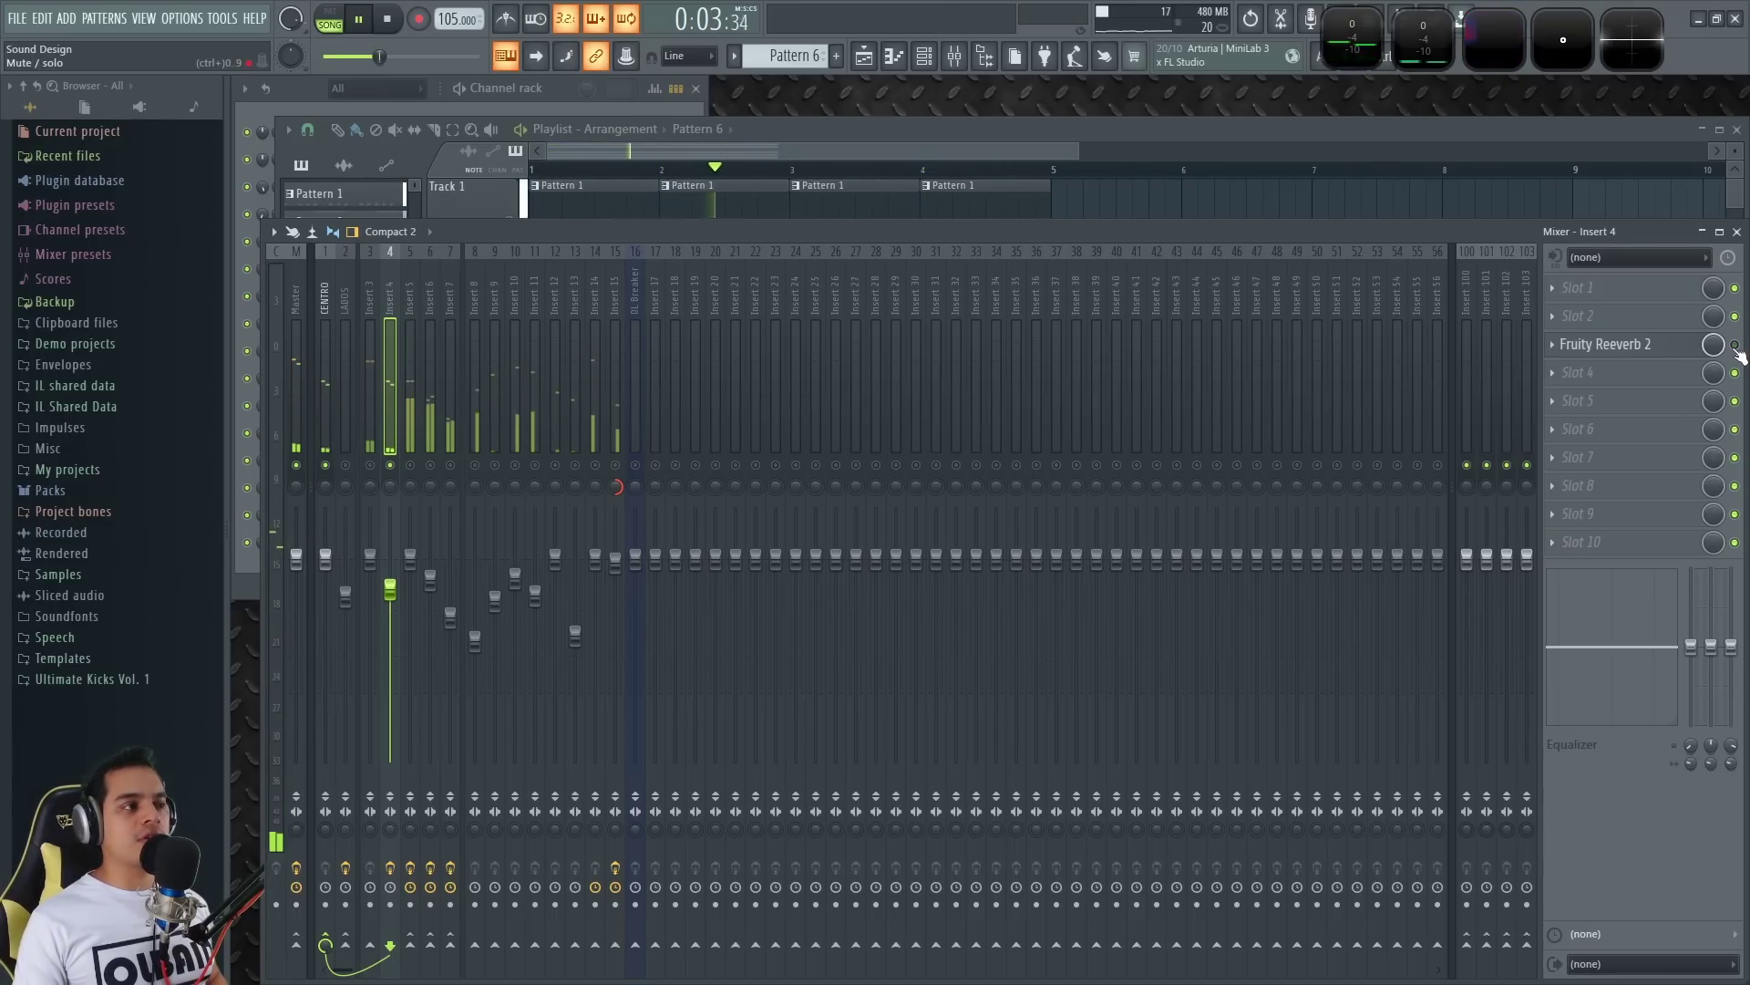
{"action": "scroll", "coordinate": [388, 485], "scroll_direction": "up", "scroll_amount": 5}
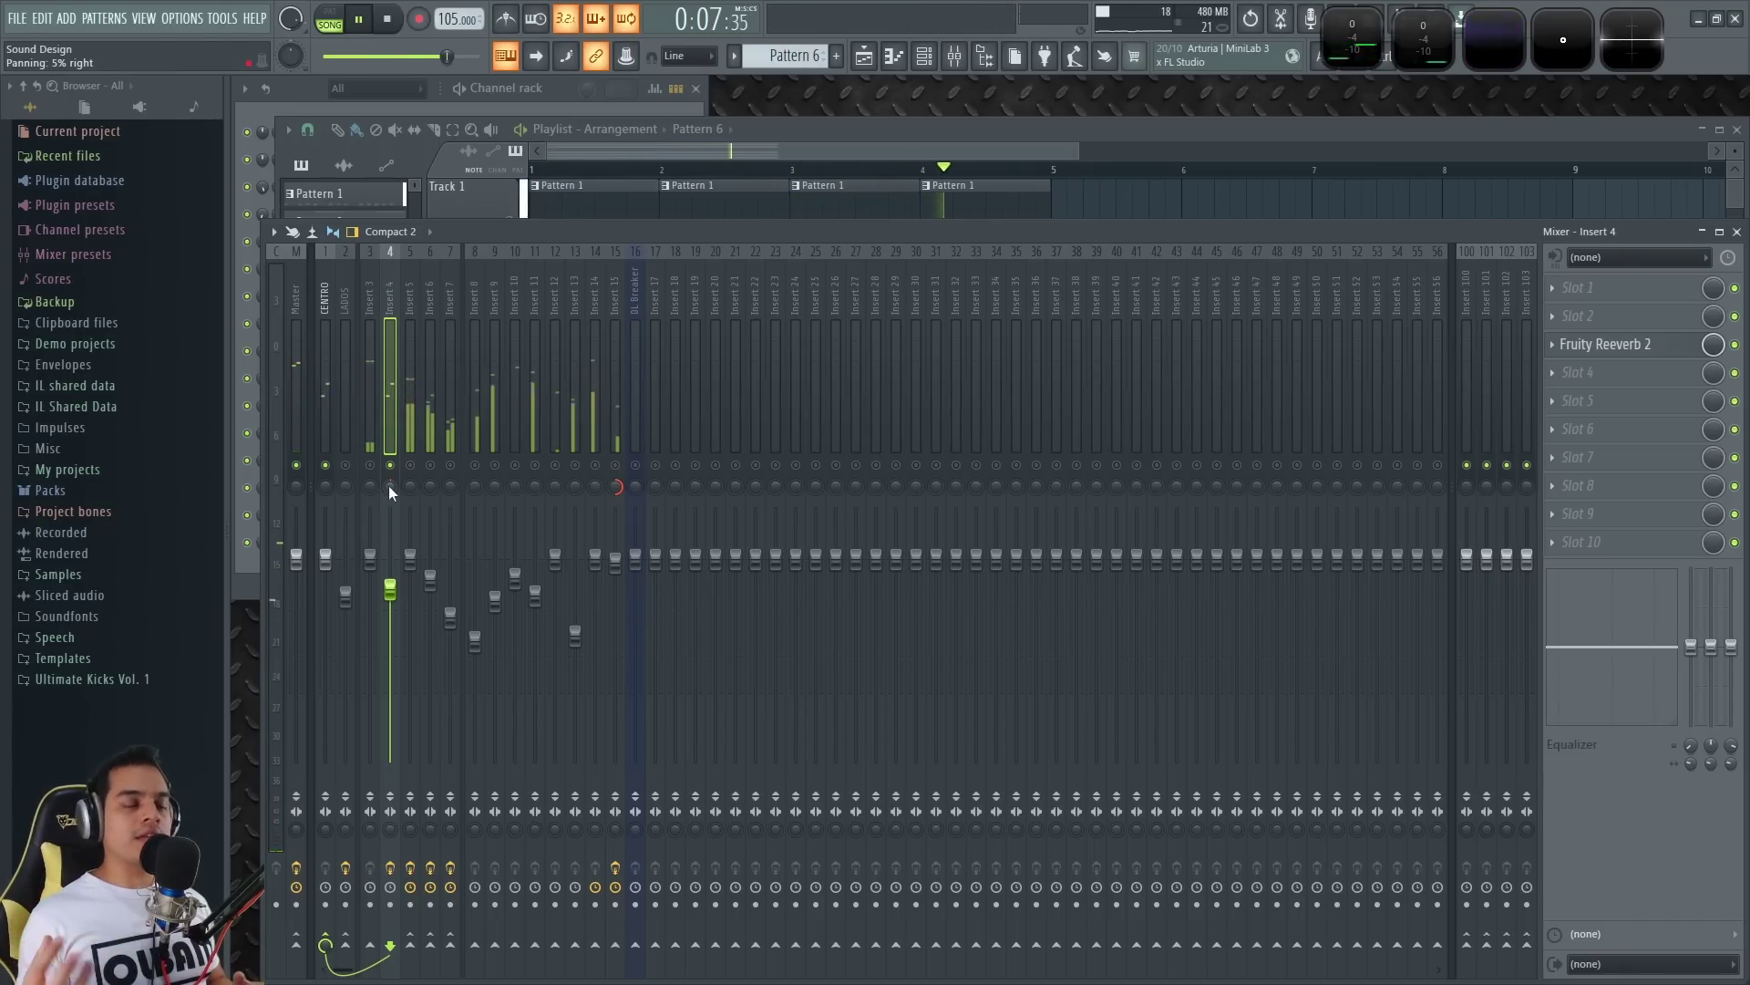
{"action": "key", "text": "space"}
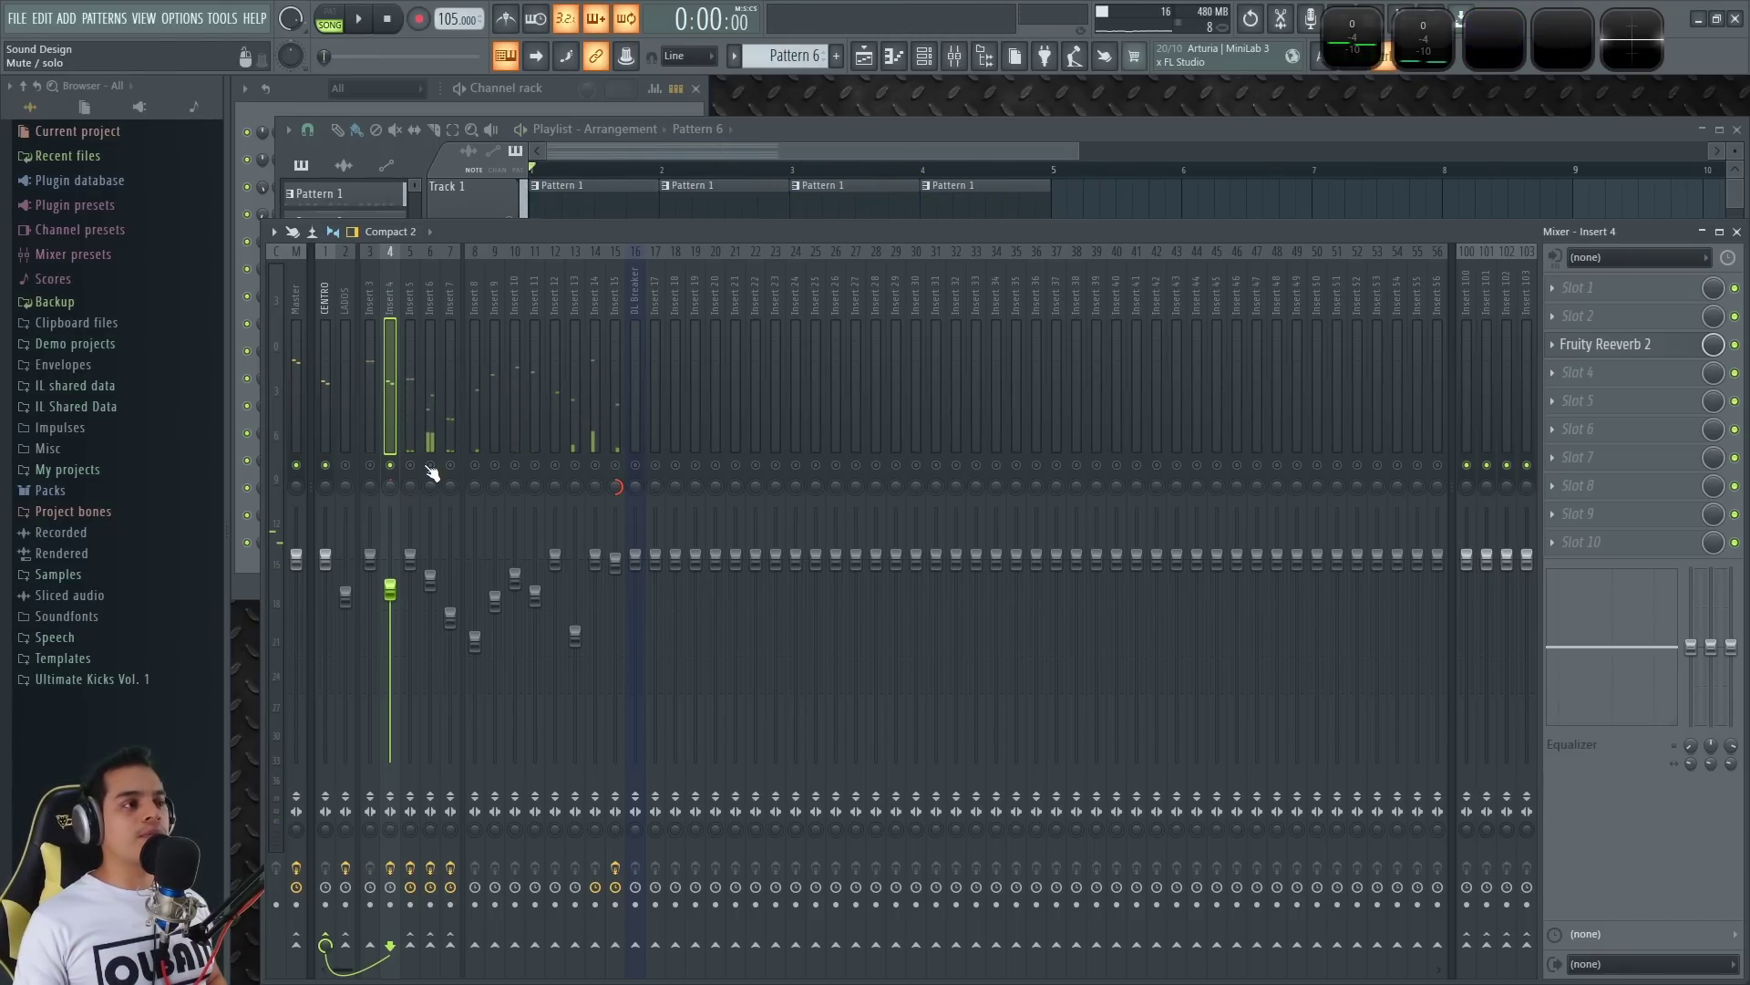
- Select Insert 6 to view its effect slots, and audition Insert 7 soloed through the CENTRO bus
{"action": "left_click", "coordinate": [427, 309]}
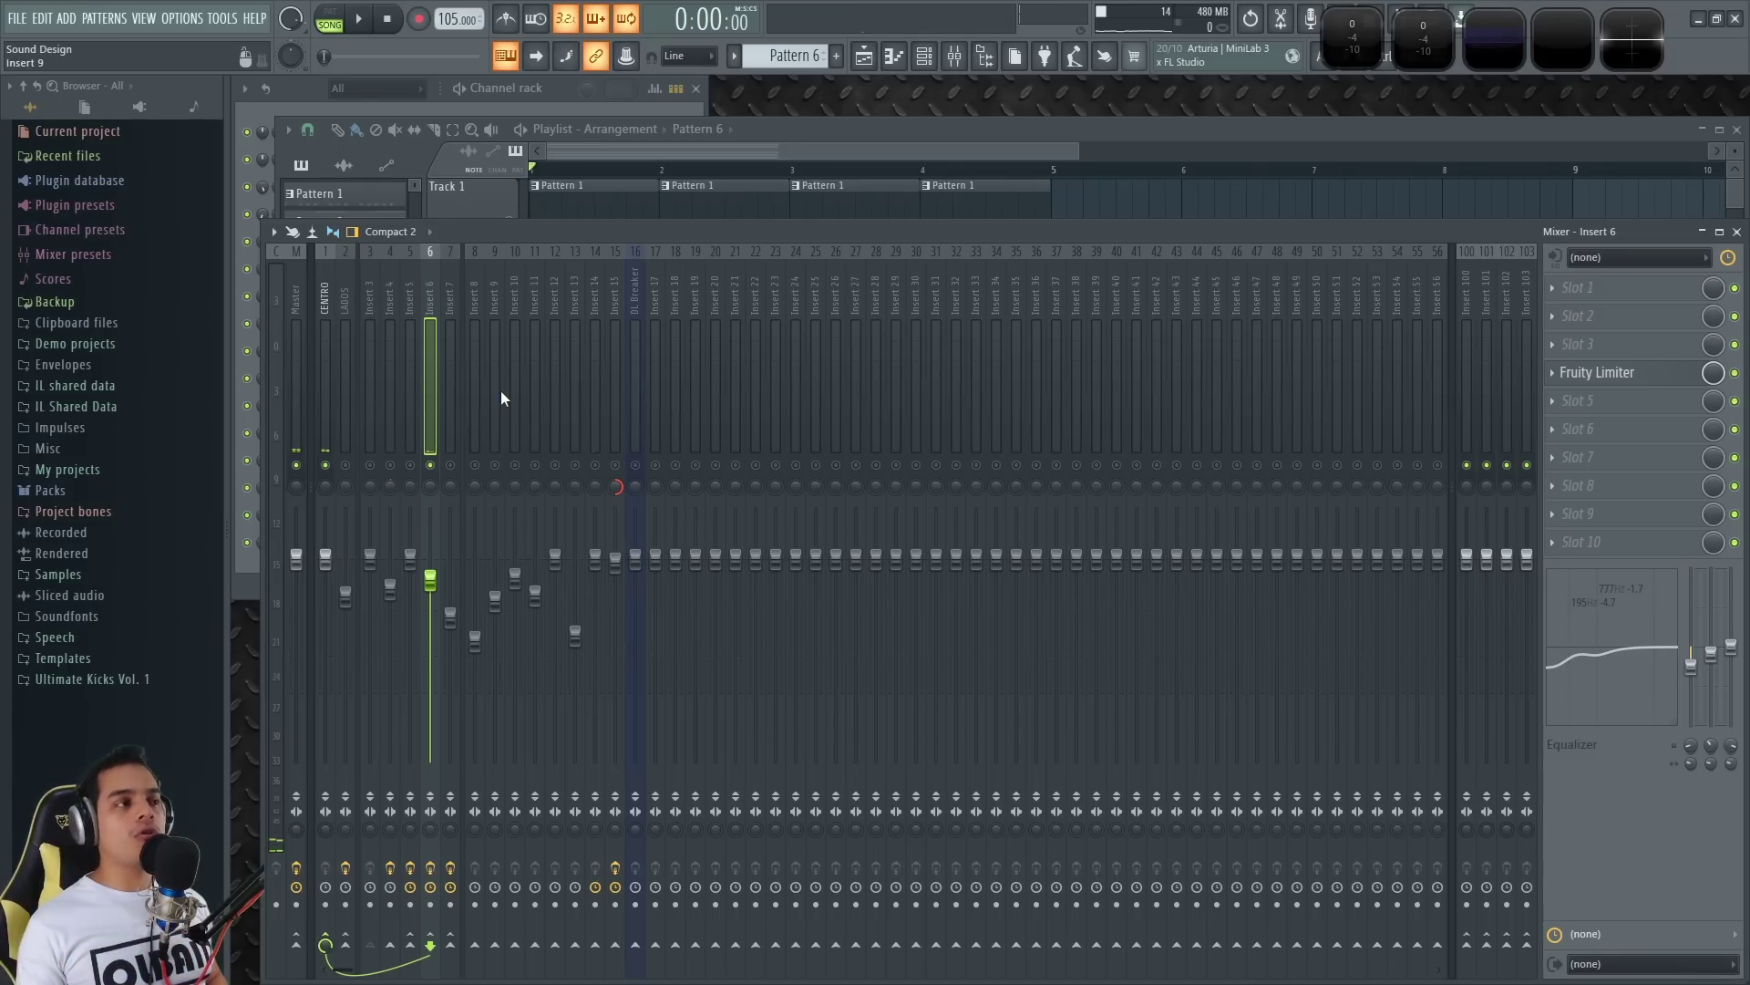
{"action": "left_click", "coordinate": [450, 465]}
{"action": "key", "text": "space"}
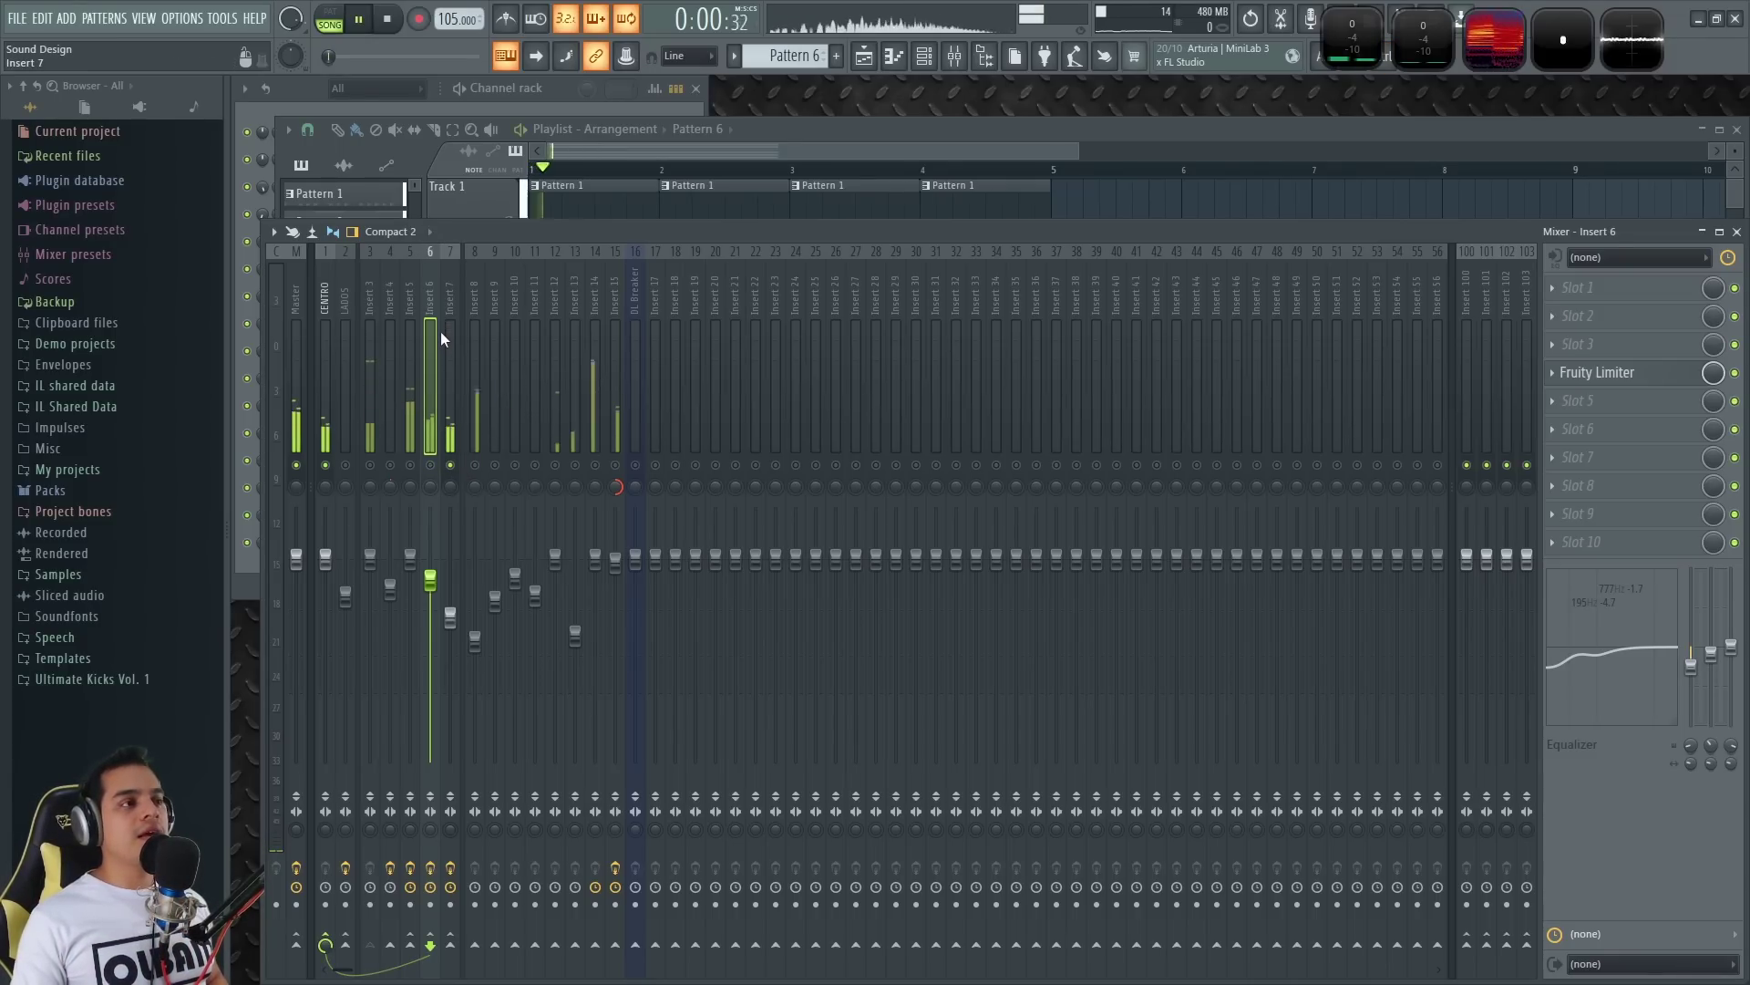
{"action": "left_click", "coordinate": [449, 298]}
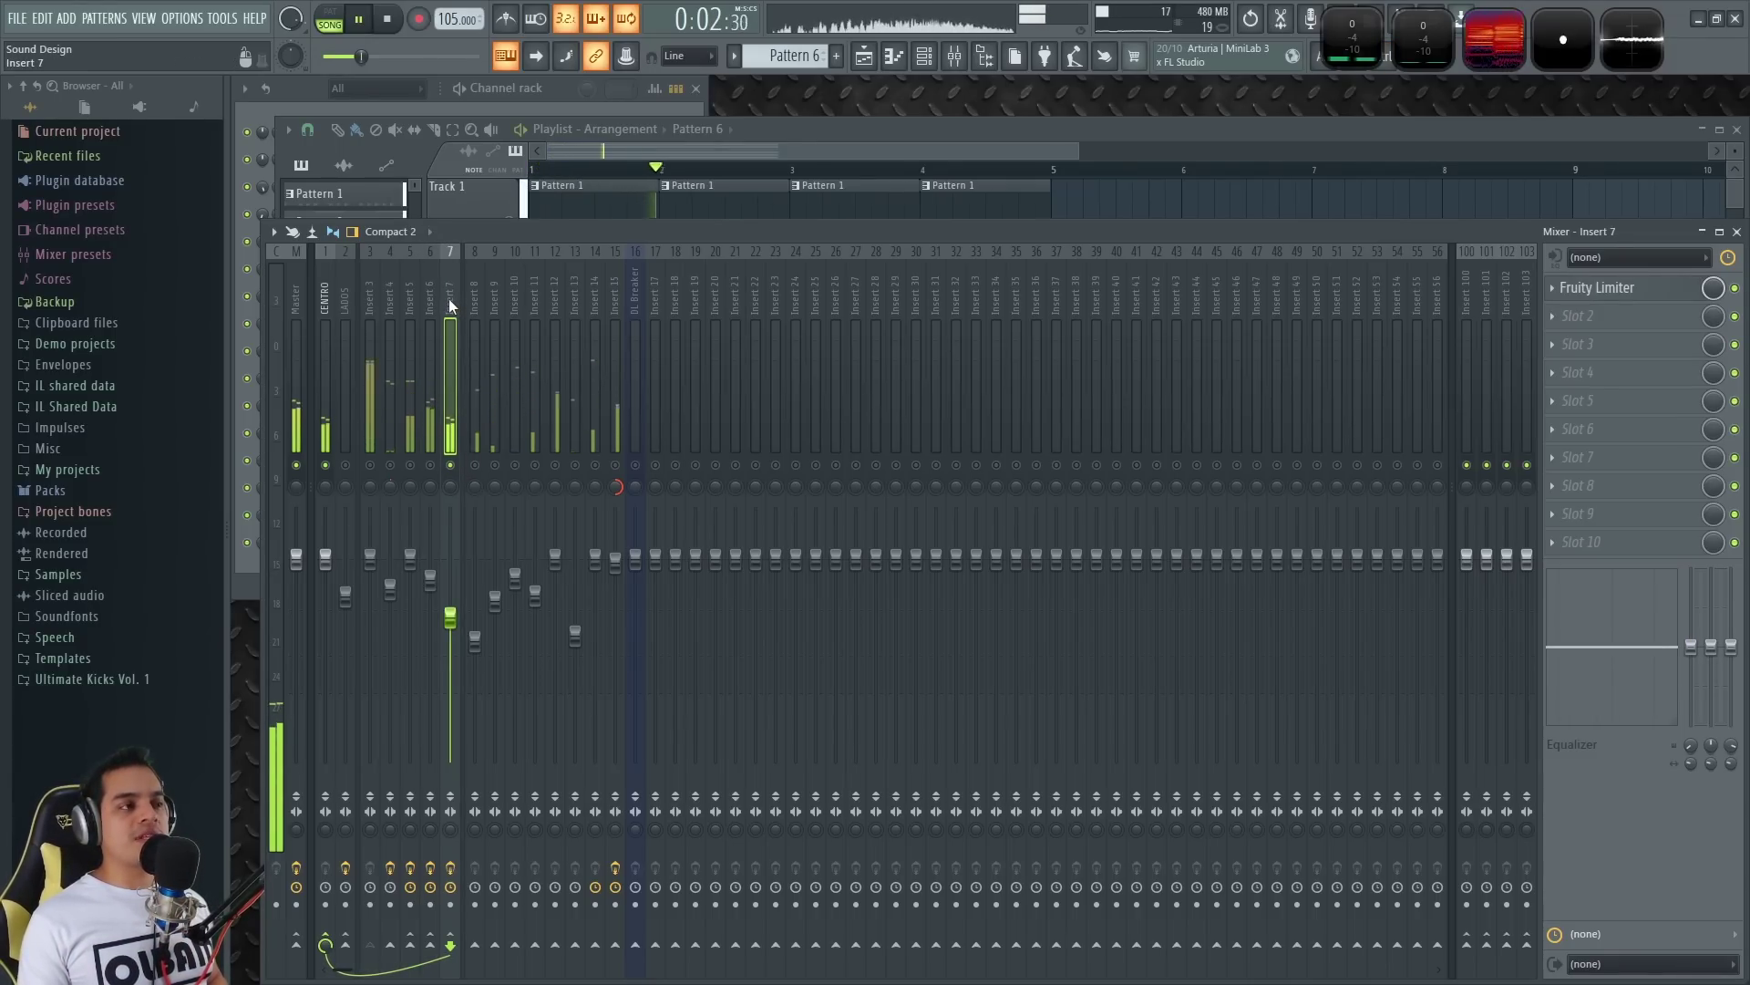
{"action": "key", "text": "space"}
- Audition Insert 6, switching the solo between it and Insert 7 to compare the two
{"action": "key", "text": "space"}
{"action": "left_click", "coordinate": [433, 360]}
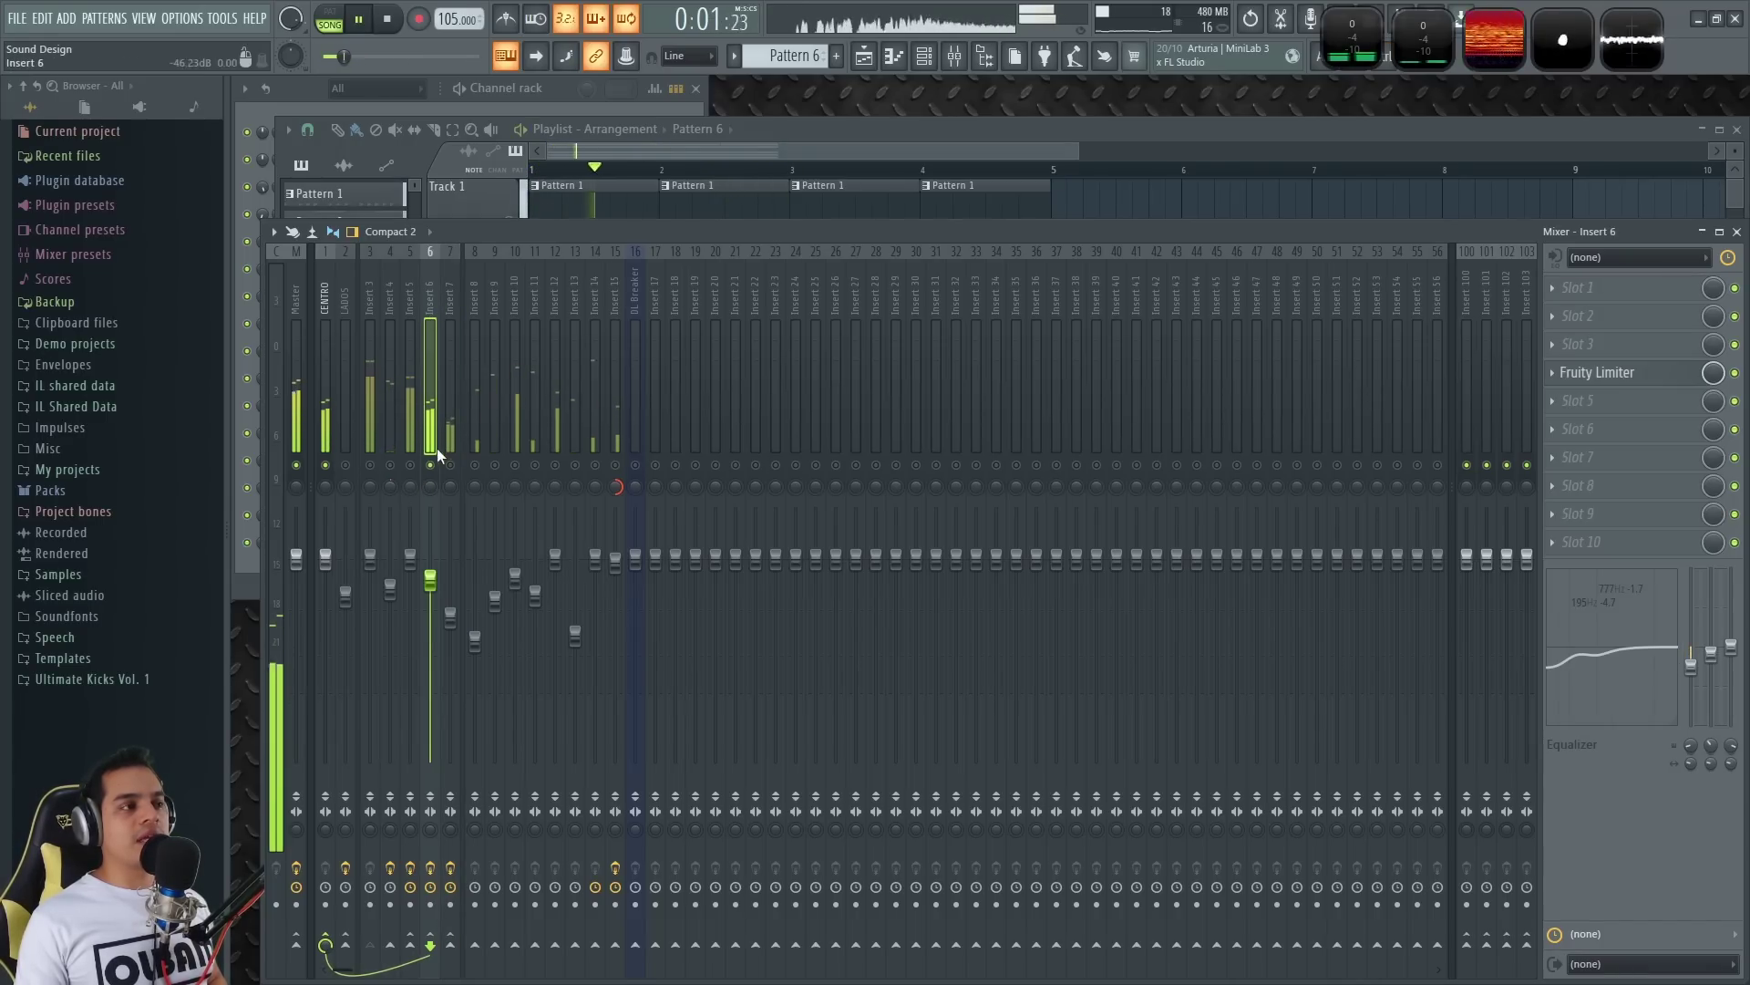
{"action": "key", "text": "space"}
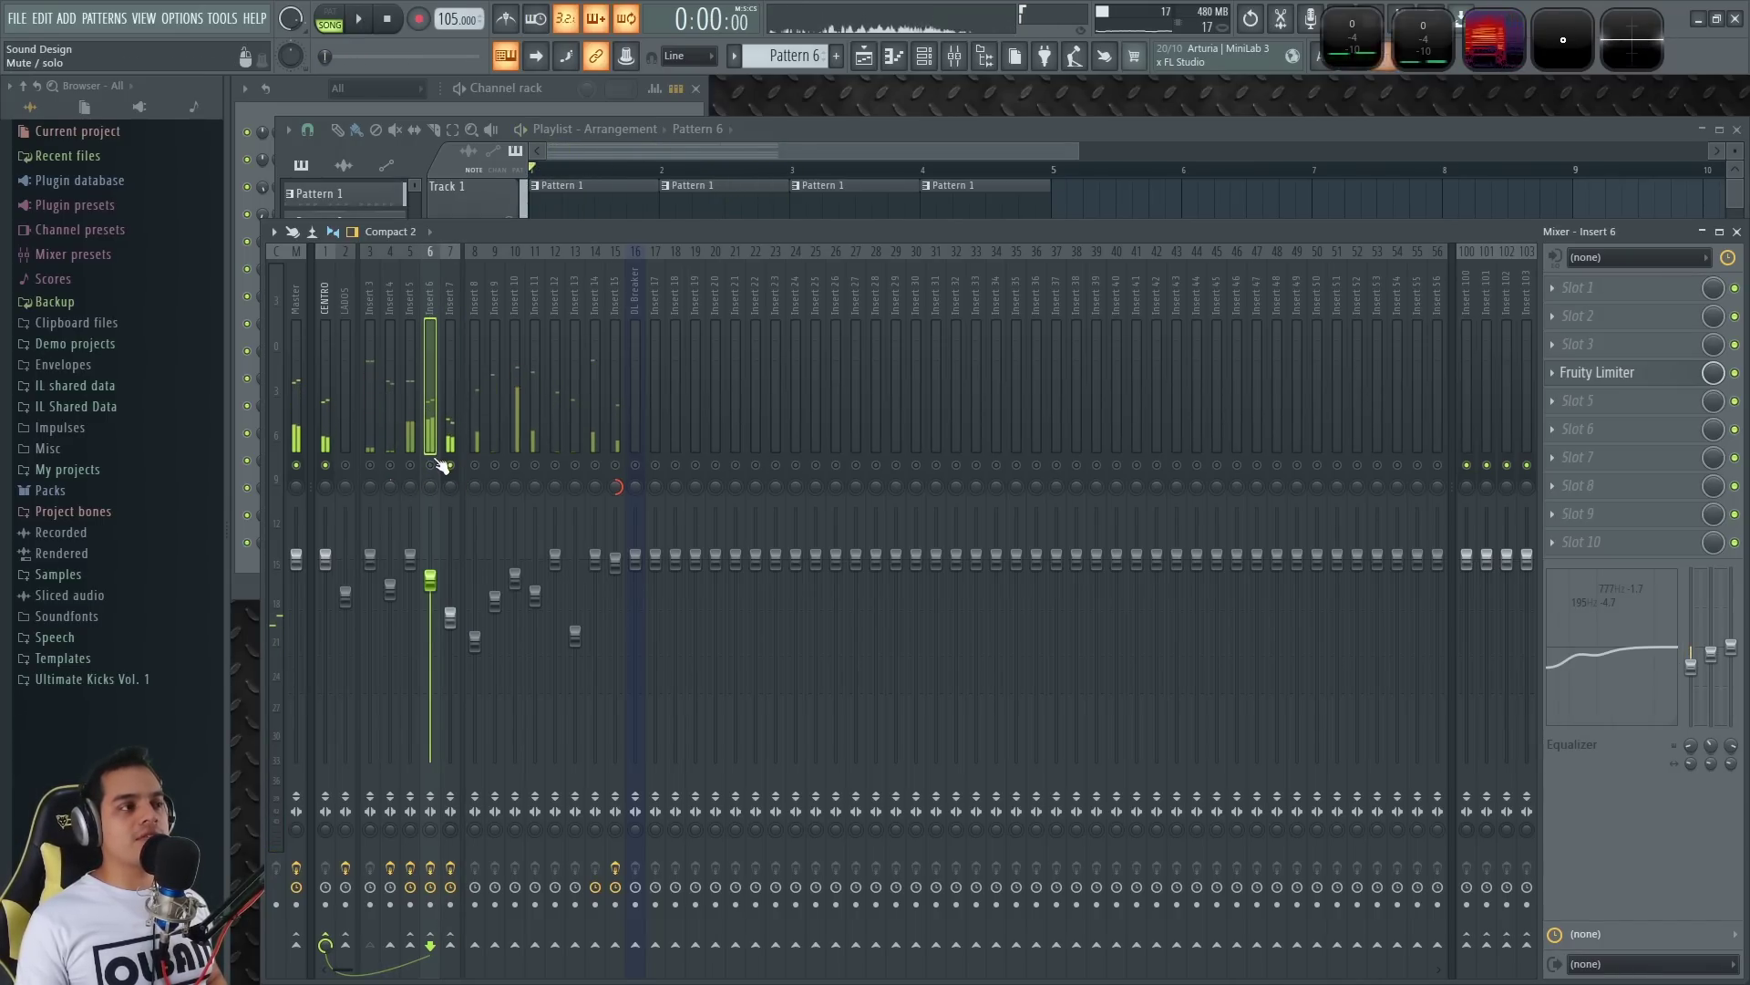
{"action": "key", "text": "space"}
{"action": "key", "text": "space"}
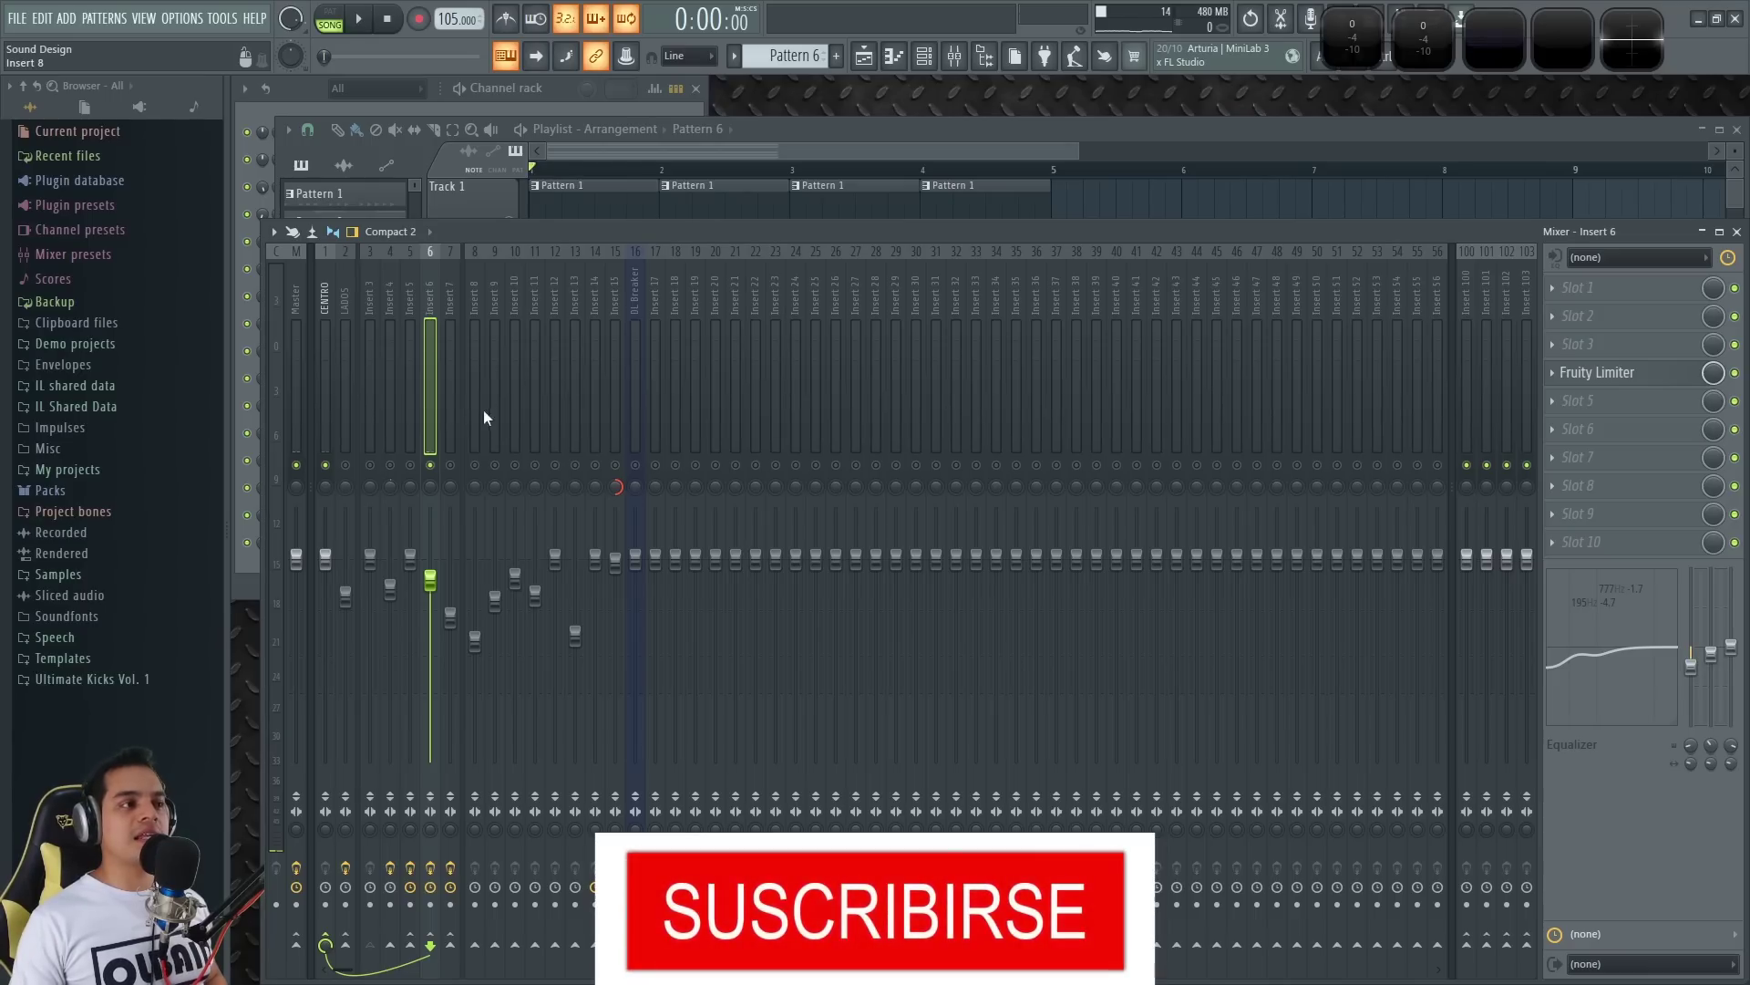
- Pan the soloed Insert 6 to 100% left, play it to hear the difference, and reset its panning to centre
{"action": "mouse_move", "coordinate": [431, 485]}
{"action": "left_mouse_down"}
{"action": "mouse_move", "coordinate": [431, 500]}
{"action": "mouse_move", "coordinate": [428, 485]}
{"action": "left_mouse_up"}
{"action": "key", "text": "space"}
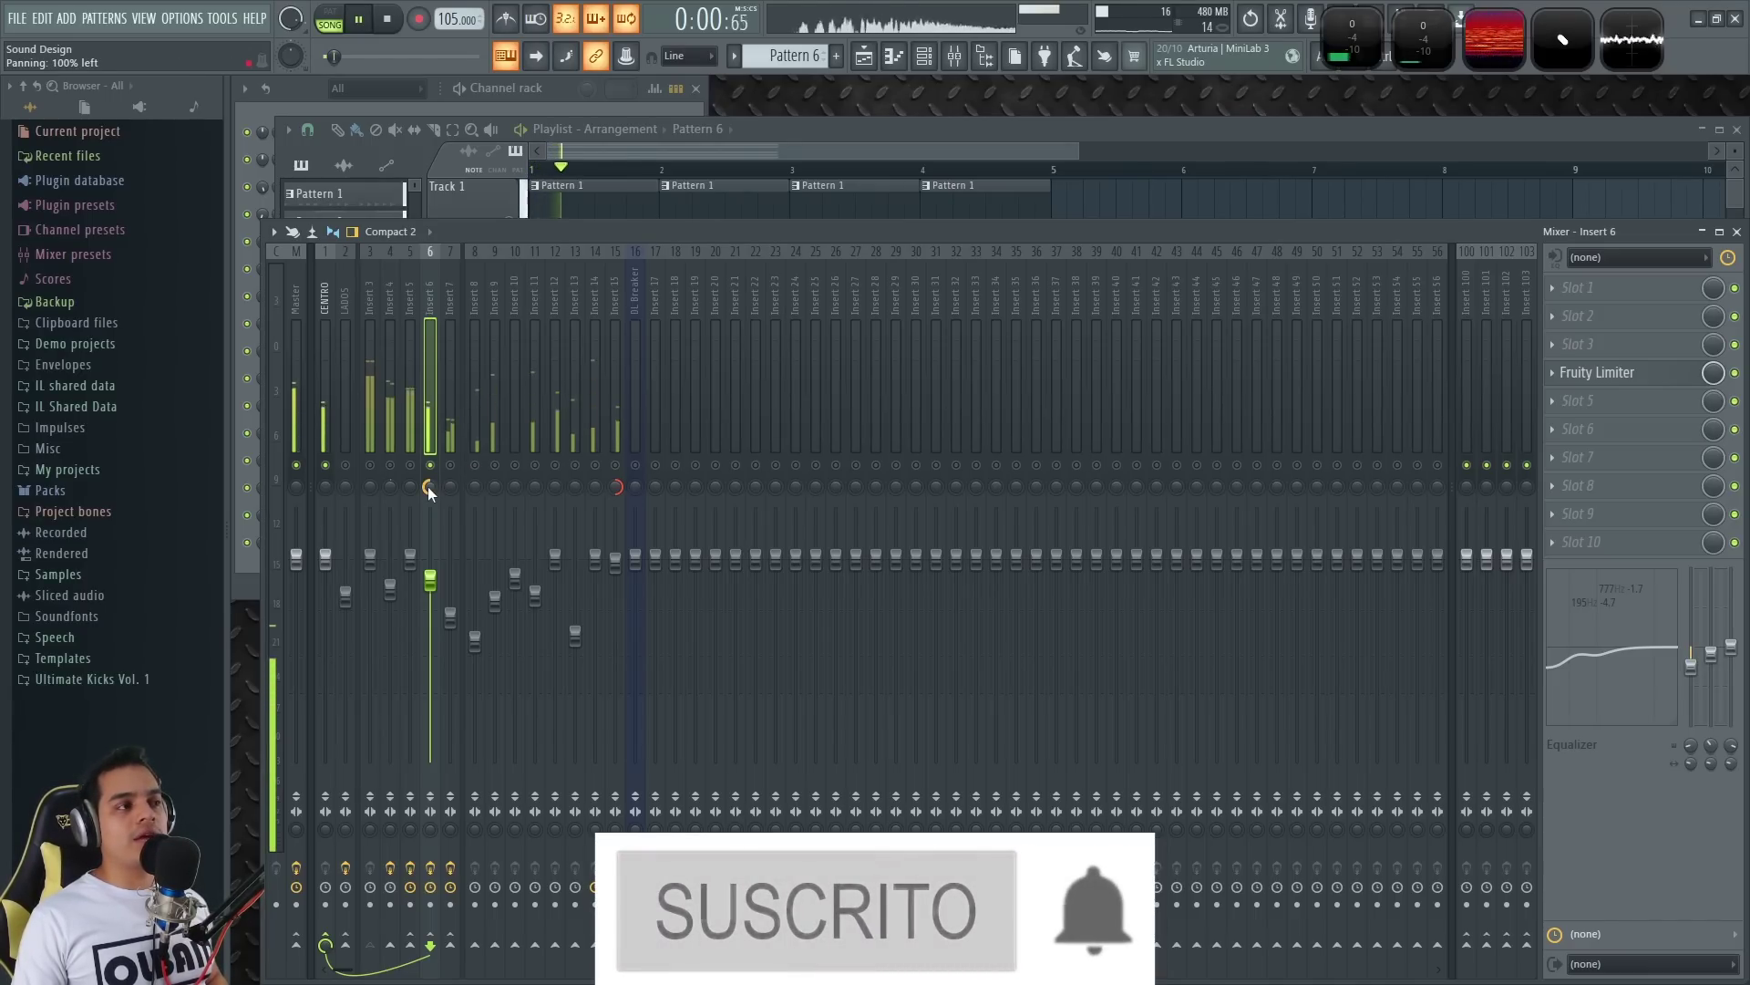
{"action": "left_click", "coordinate": [428, 489], "text": "alt"}
{"action": "key", "text": "space"}
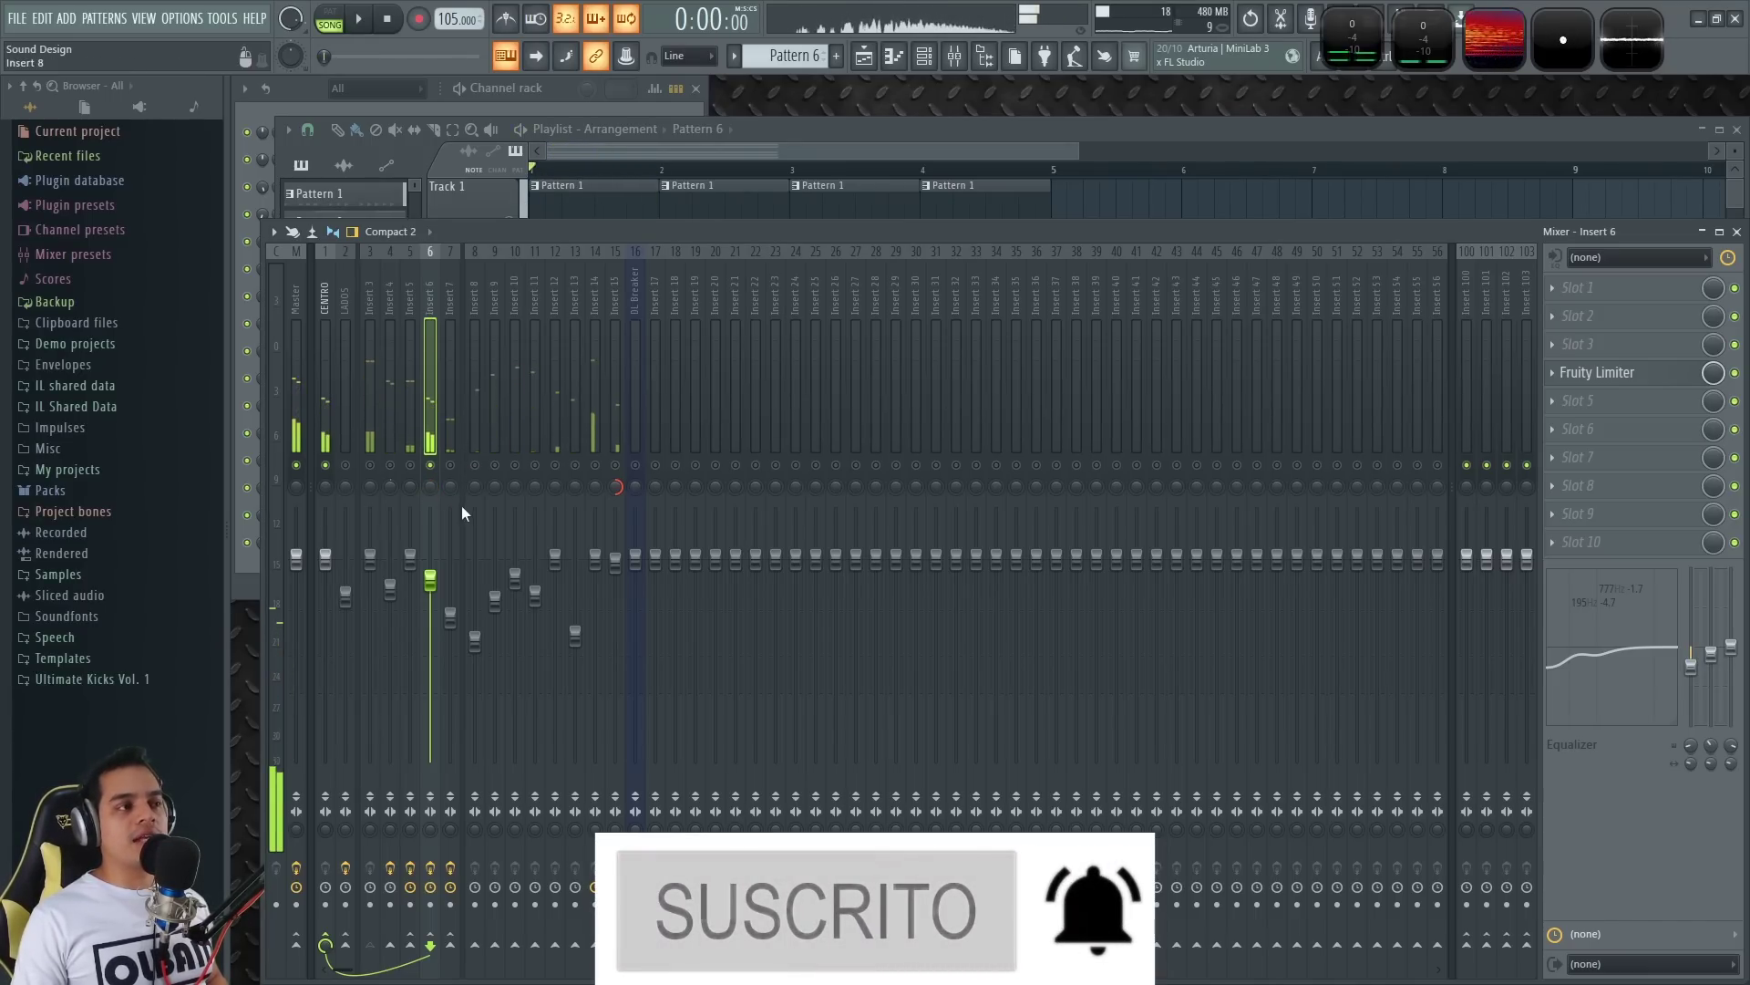
- Play the soloed Insert 6 and check its signal in the colored visualizer display
{"action": "key", "text": "space"}
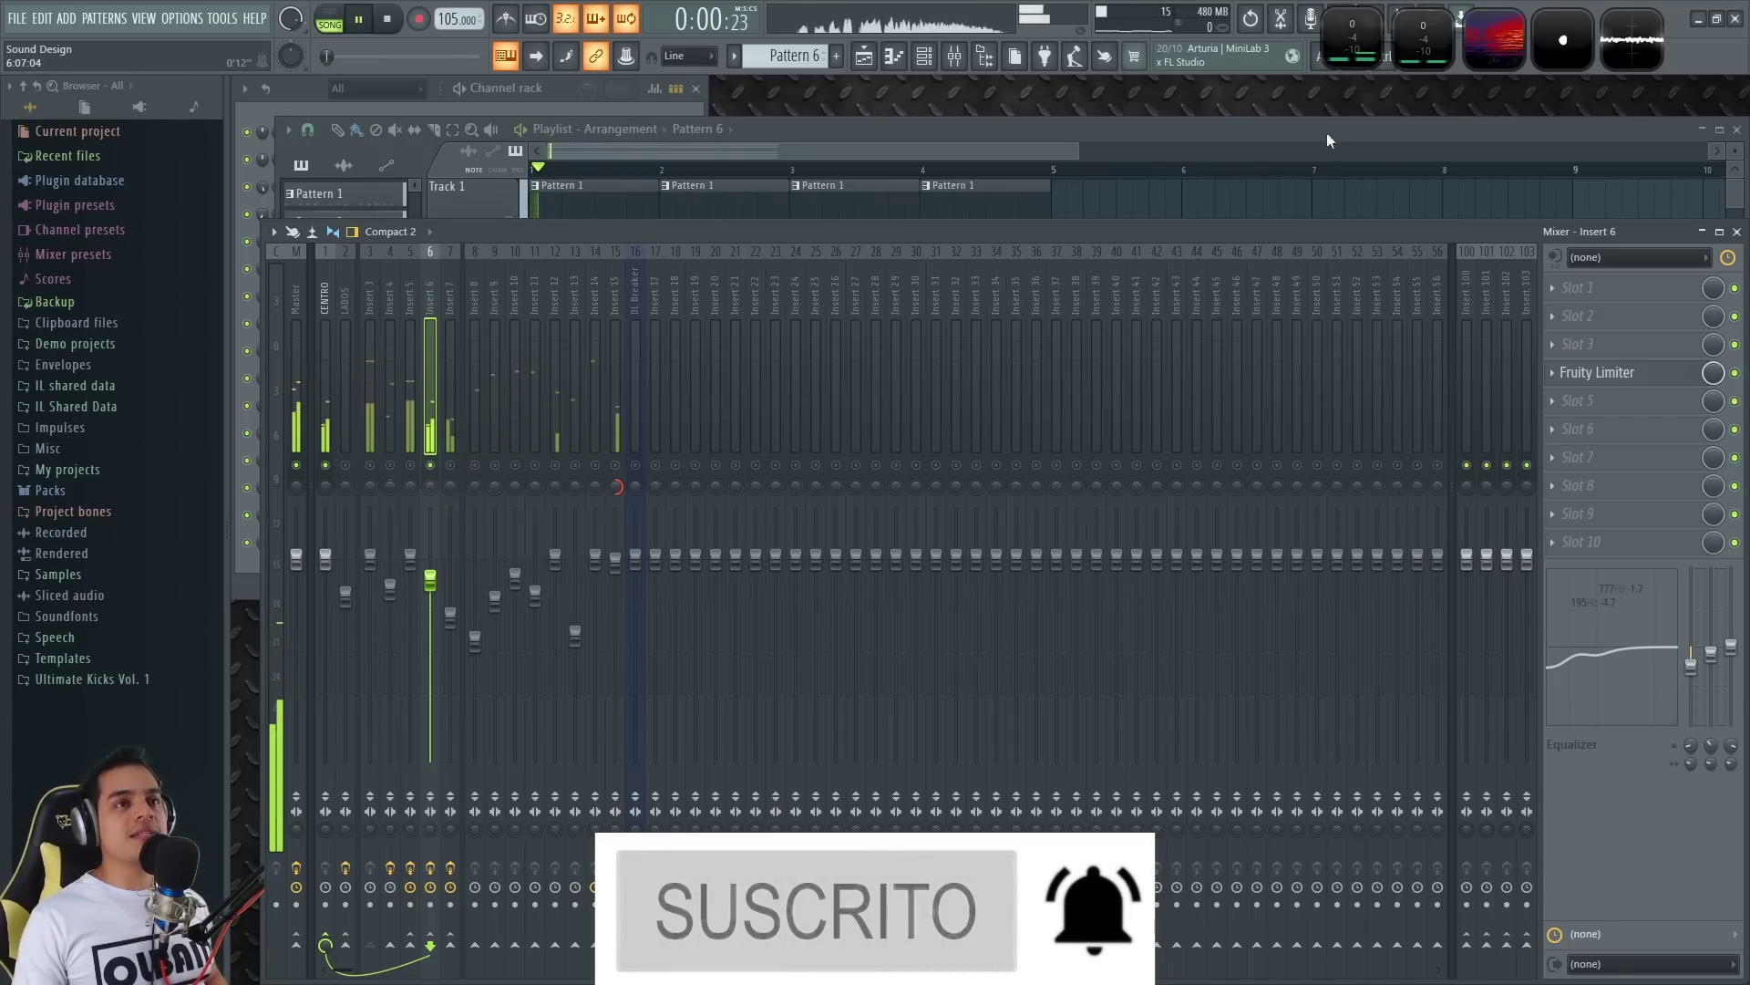
{"action": "left_click", "coordinate": [1494, 36]}
{"action": "key", "text": "space"}
{"action": "key", "text": "space"}
{"action": "left_click", "coordinate": [1411, 605]}
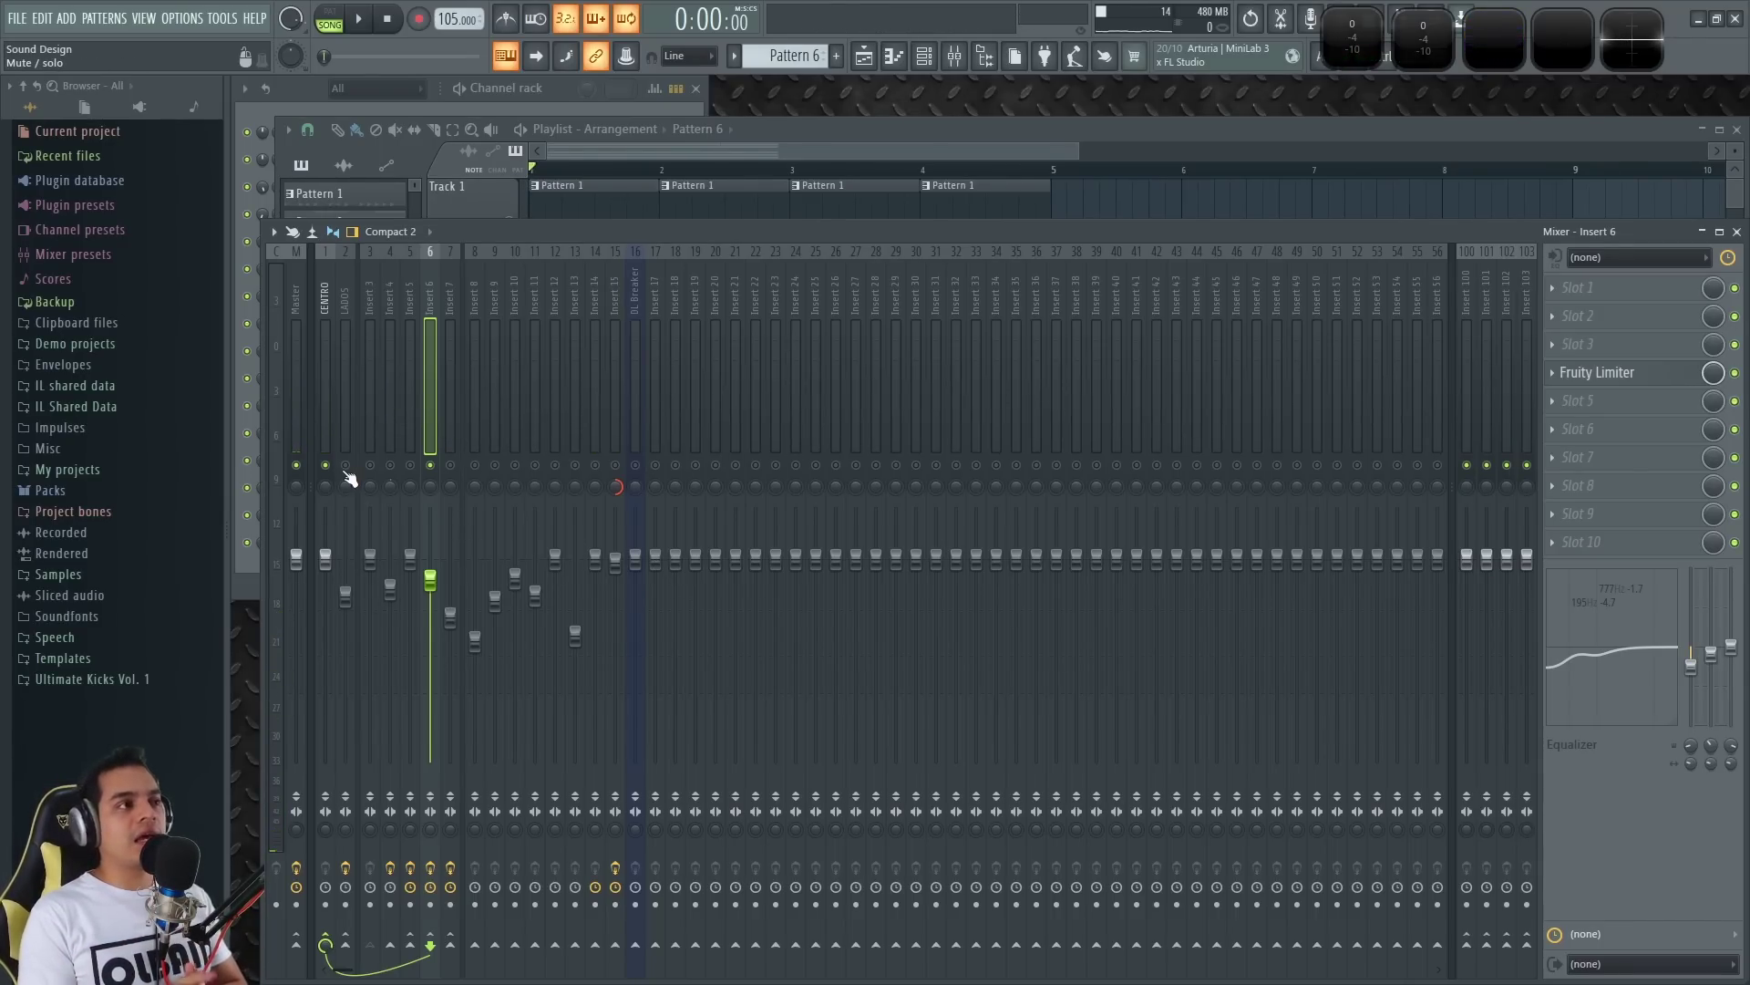
- Compare the soloed Insert 6 with Insert 4, and slightly adjust Insert 4's panning while auditioning it soloed
{"action": "key", "text": "space"}
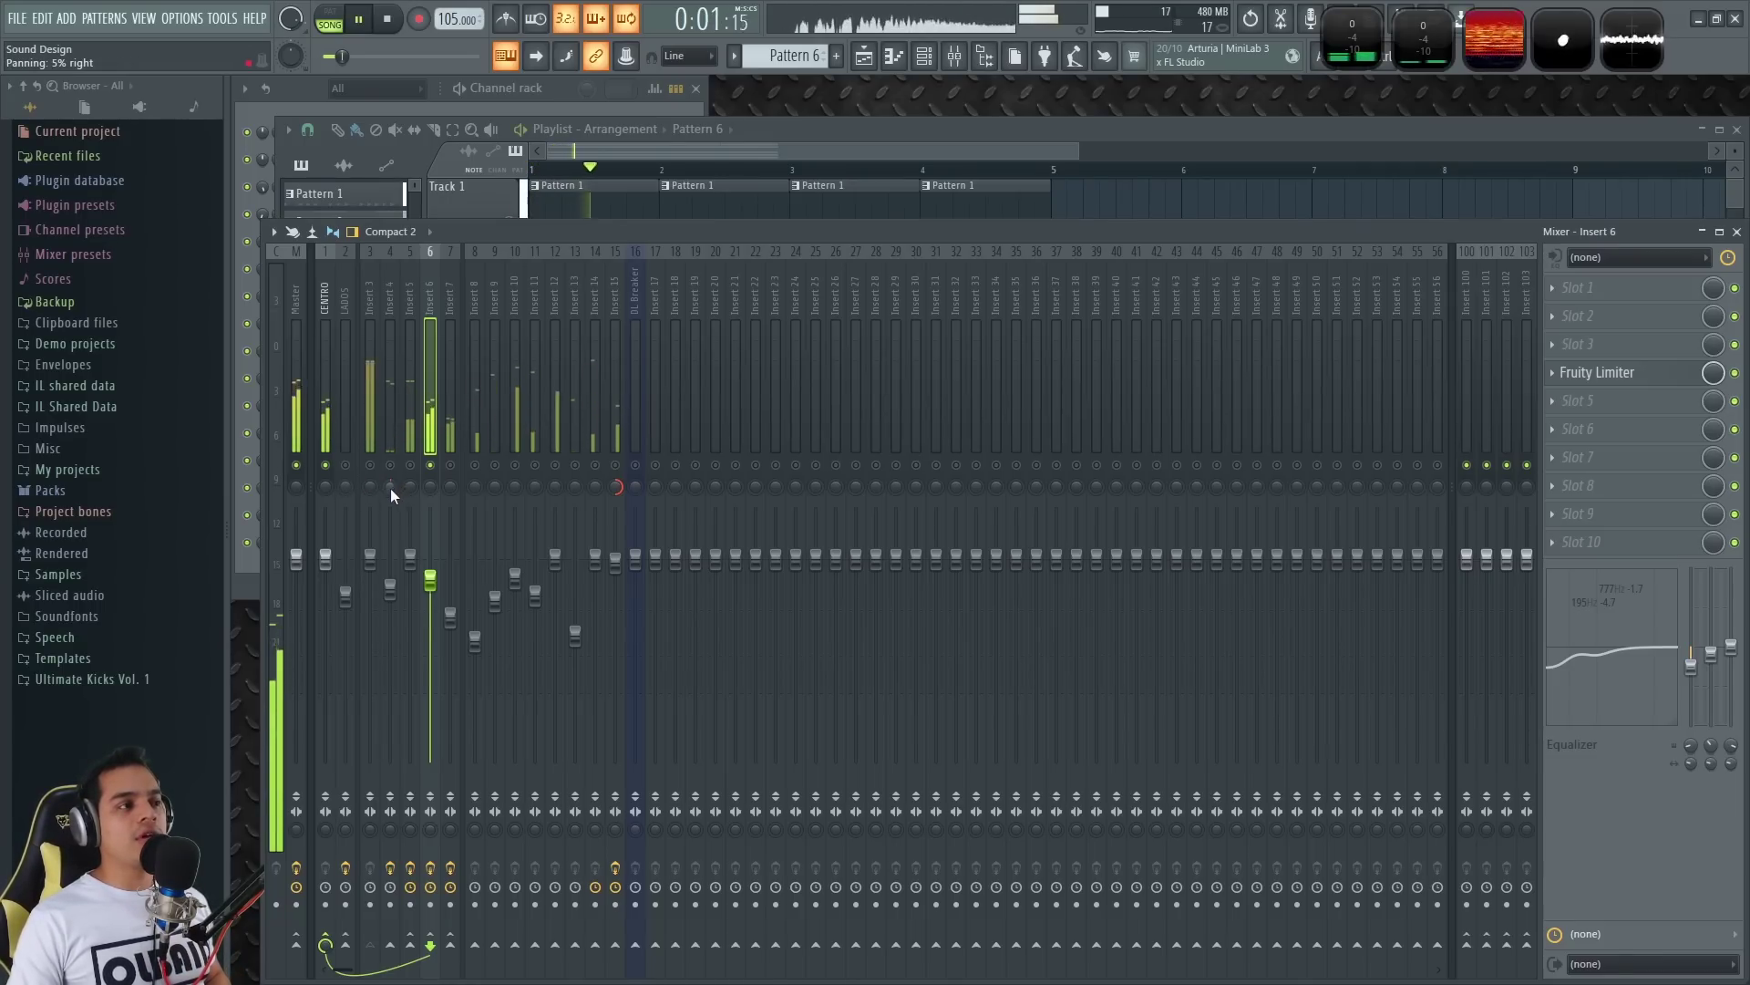
{"action": "left_click", "coordinate": [394, 287]}
{"action": "key", "text": "space"}
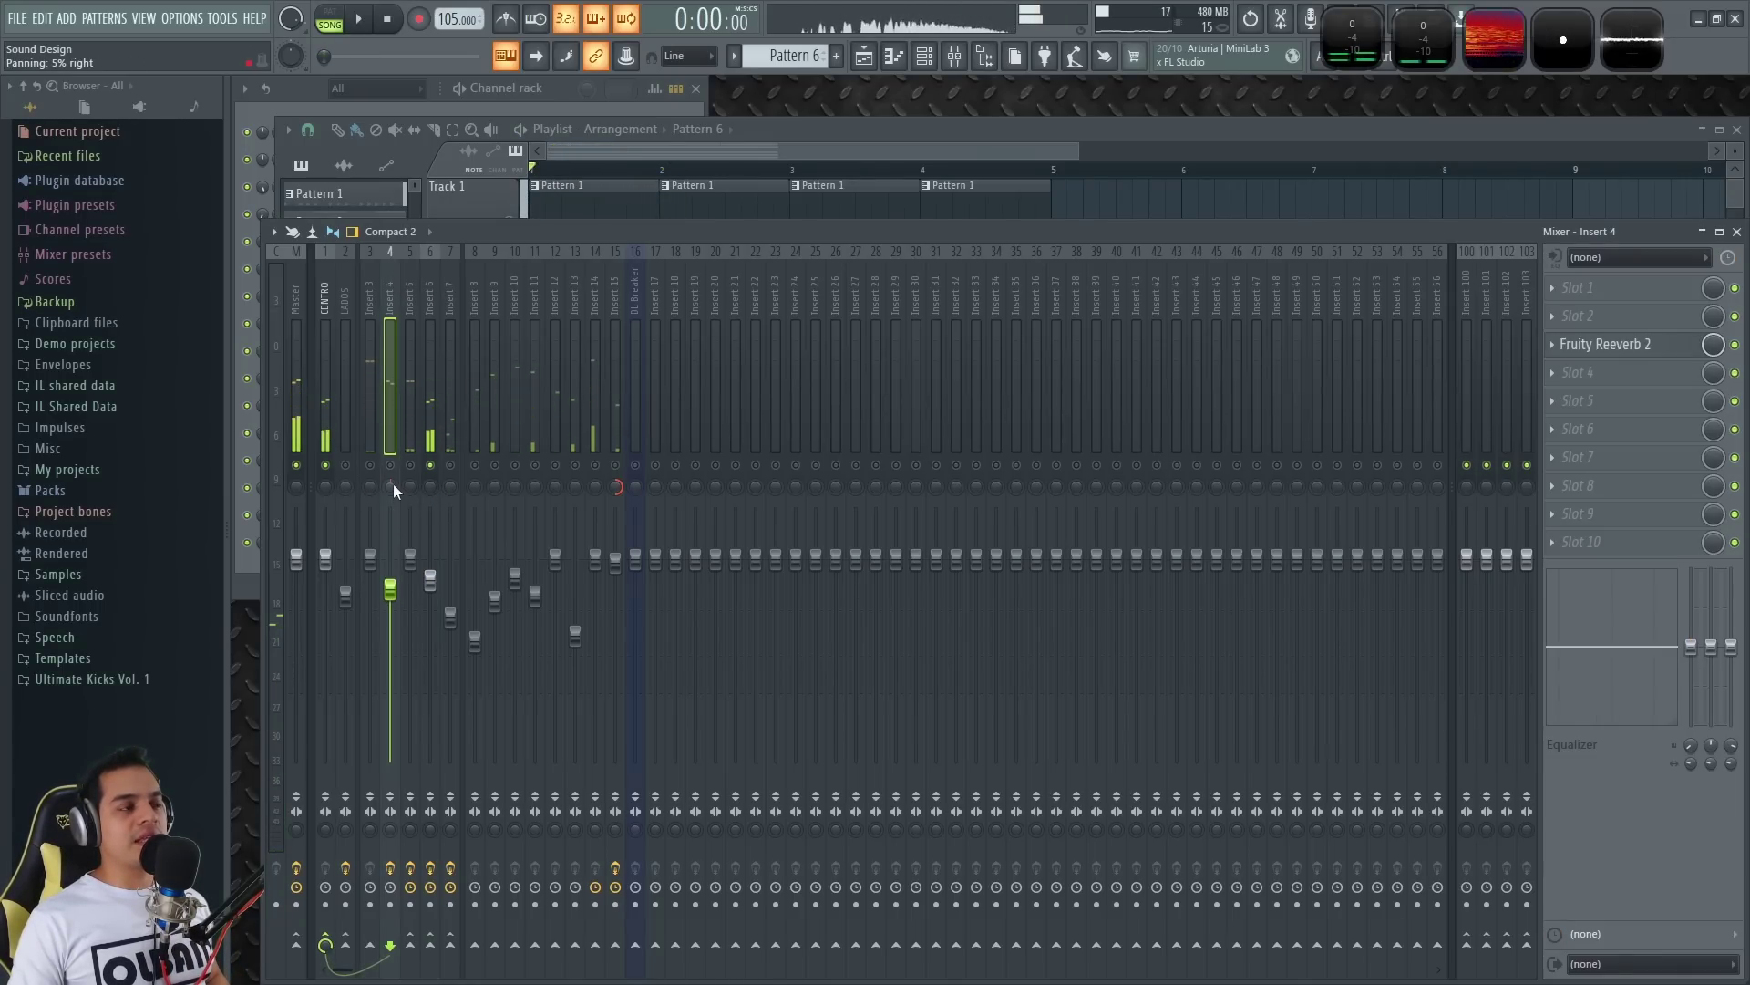
{"action": "key", "text": "space"}
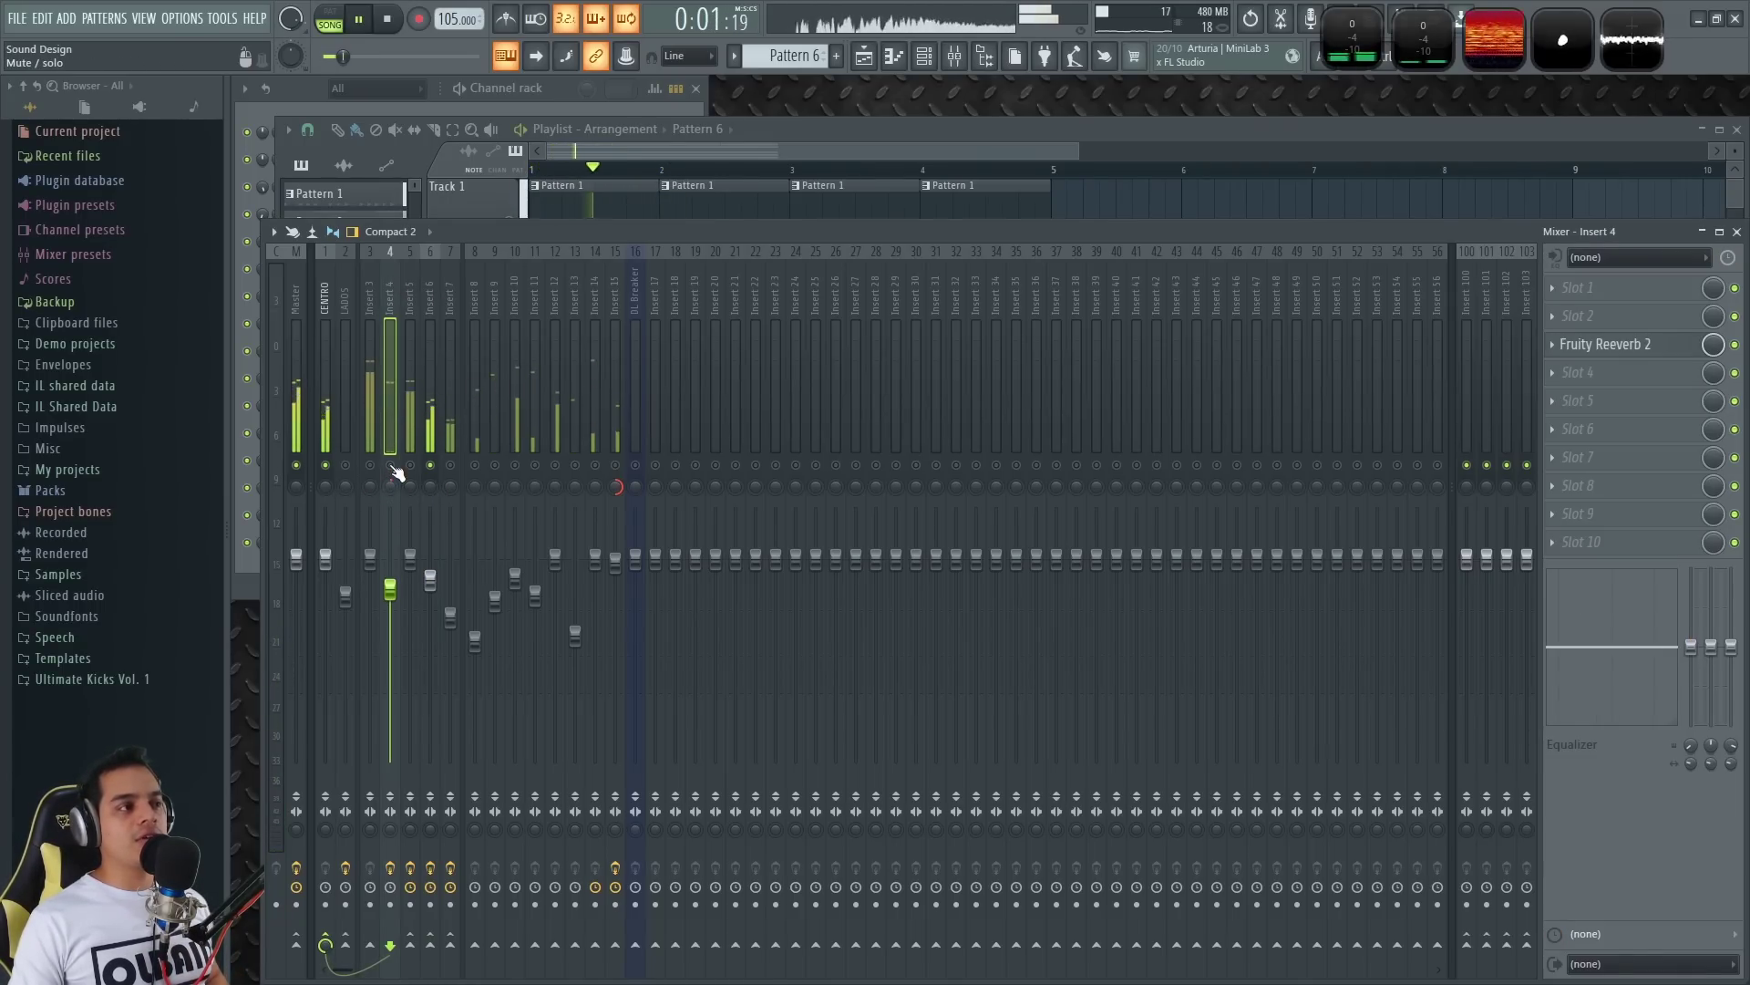
{"action": "left_click_drag", "start_coordinate": [386, 487], "coordinate": [387, 476]}
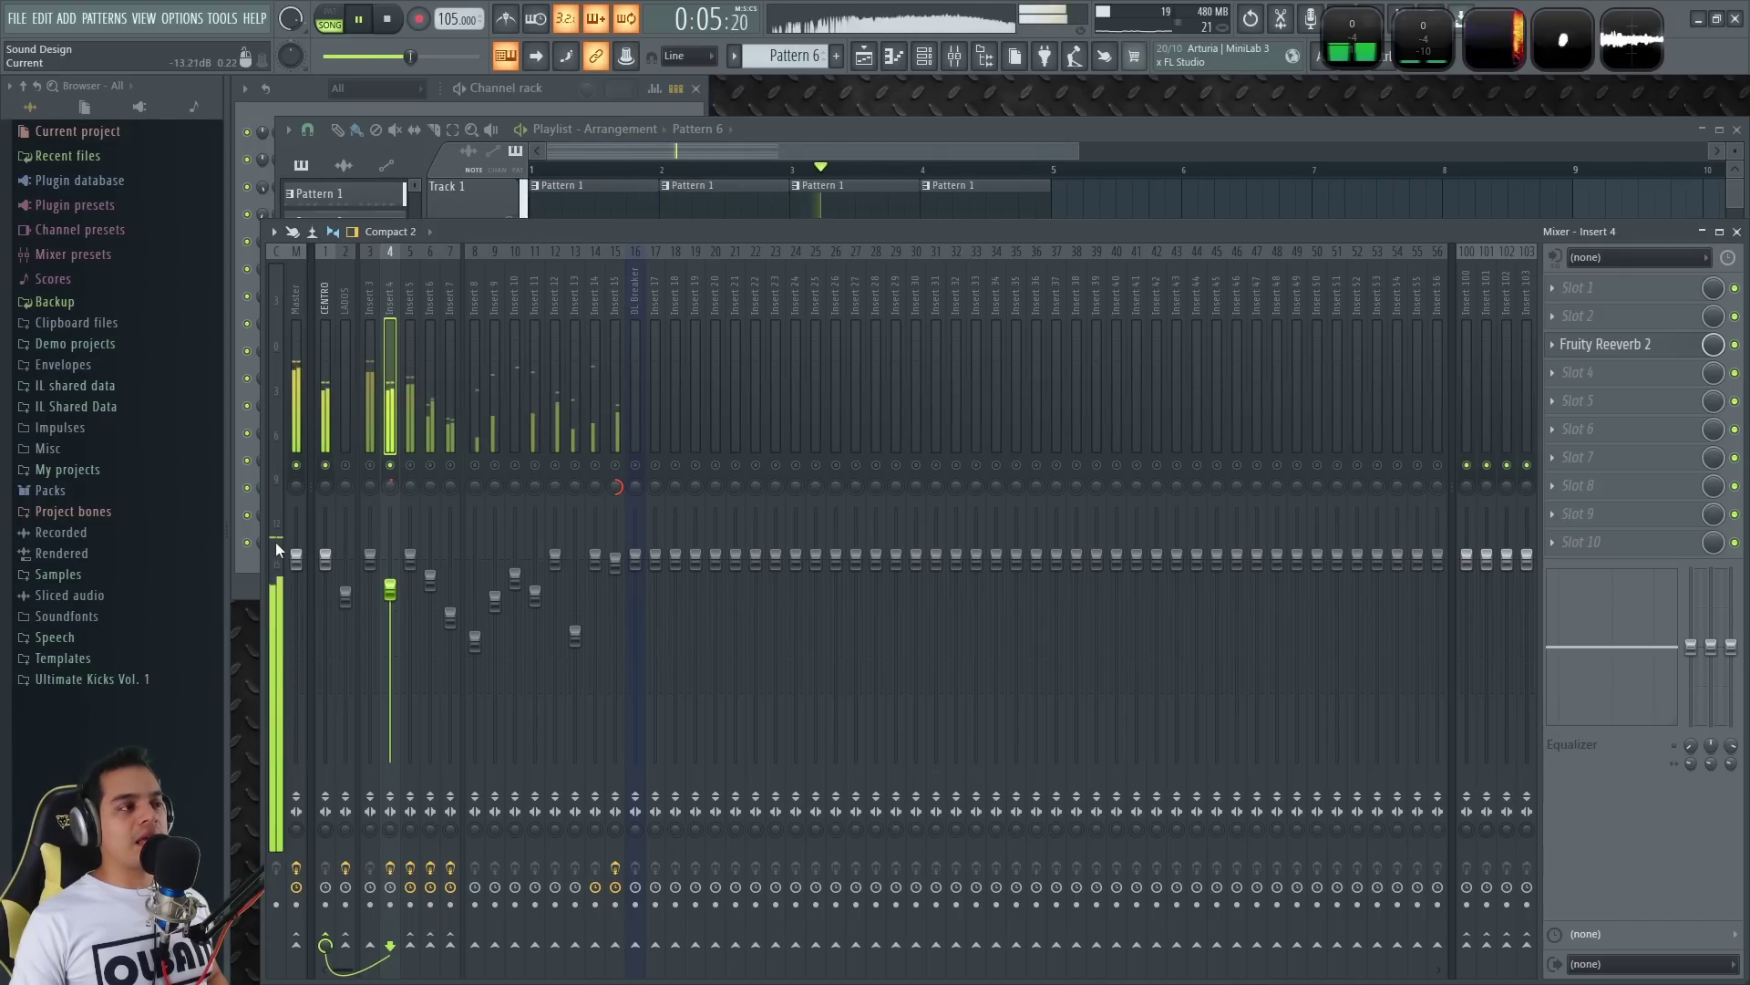
{"action": "key", "text": "space"}
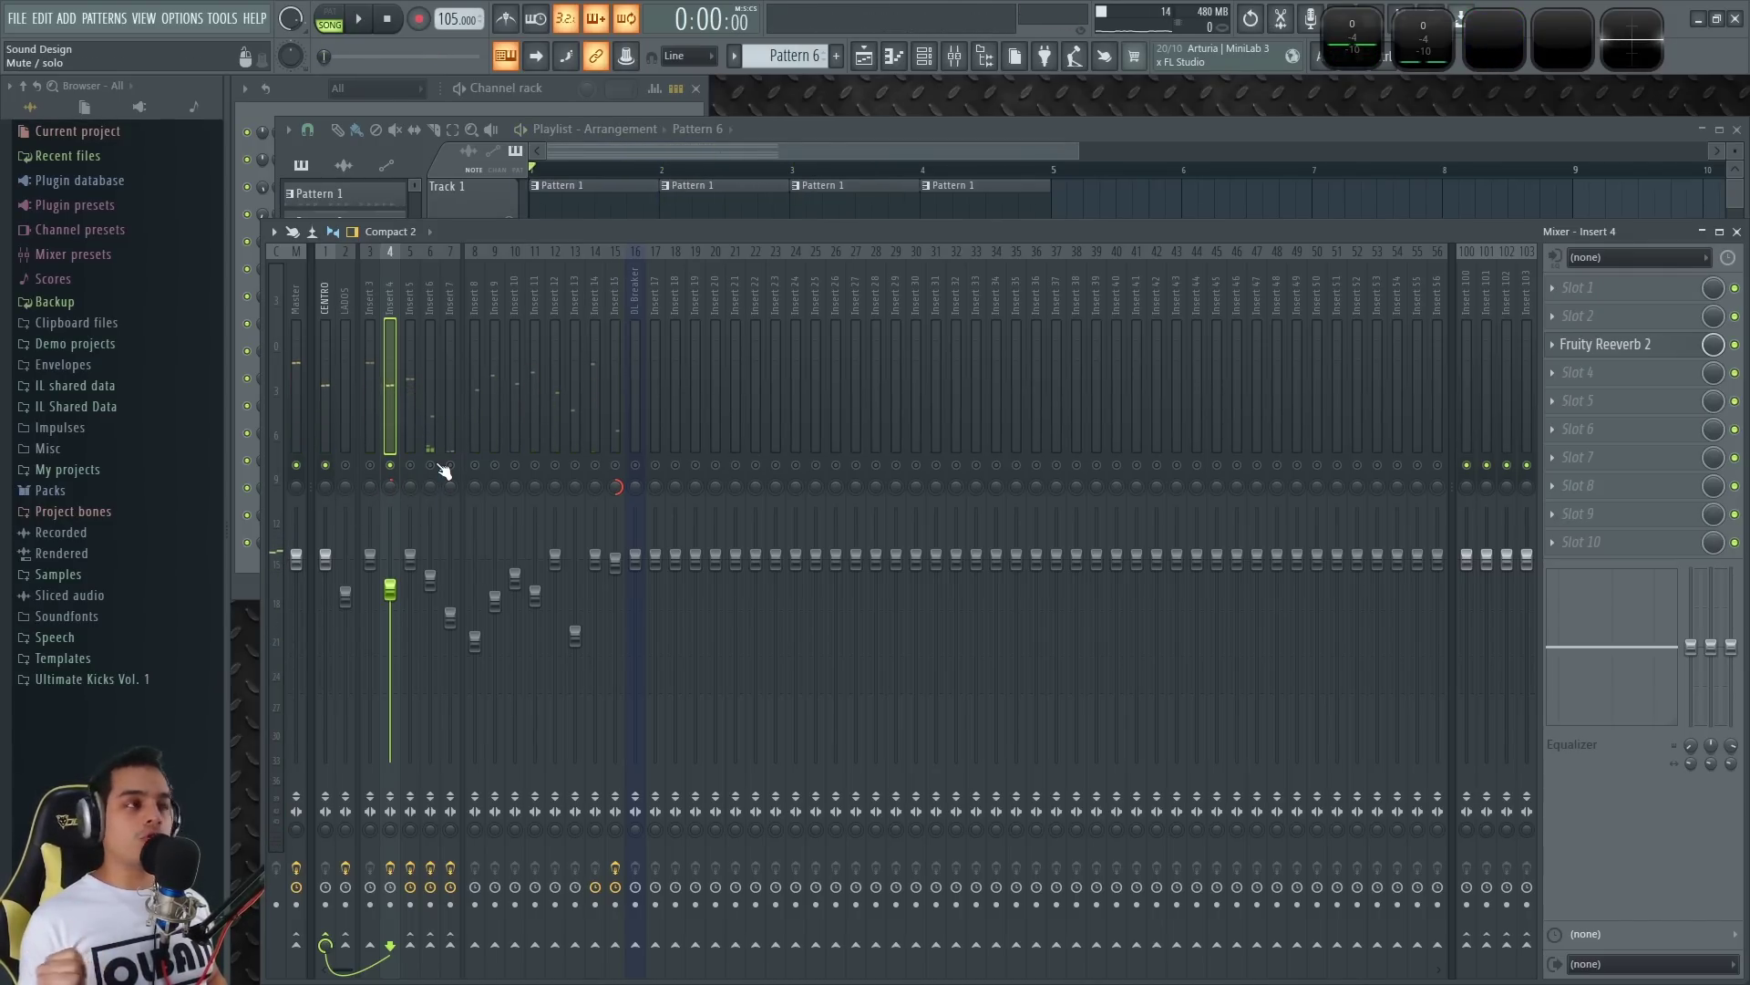
- Solo the LADOS bus and play it, and audition Insert 8 soloed through that bus
{"action": "left_click", "coordinate": [352, 284]}
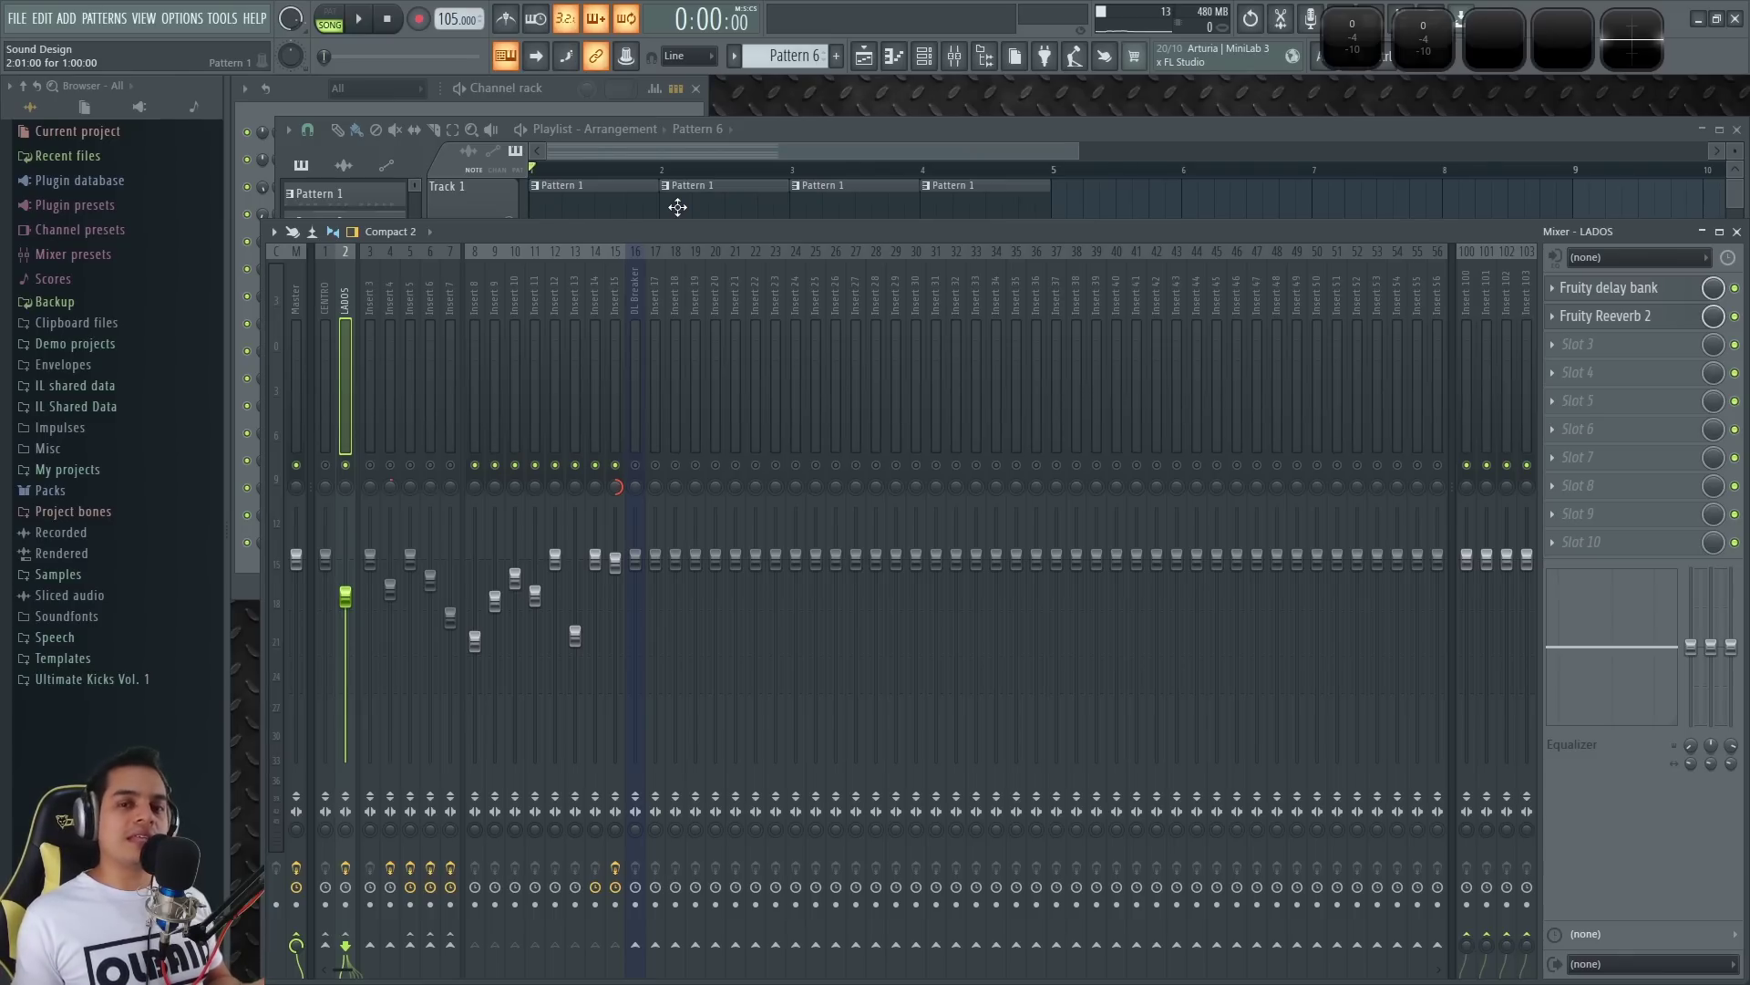
{"action": "key", "text": "space"}
{"action": "left_click", "coordinate": [484, 369]}
{"action": "key", "text": "space"}
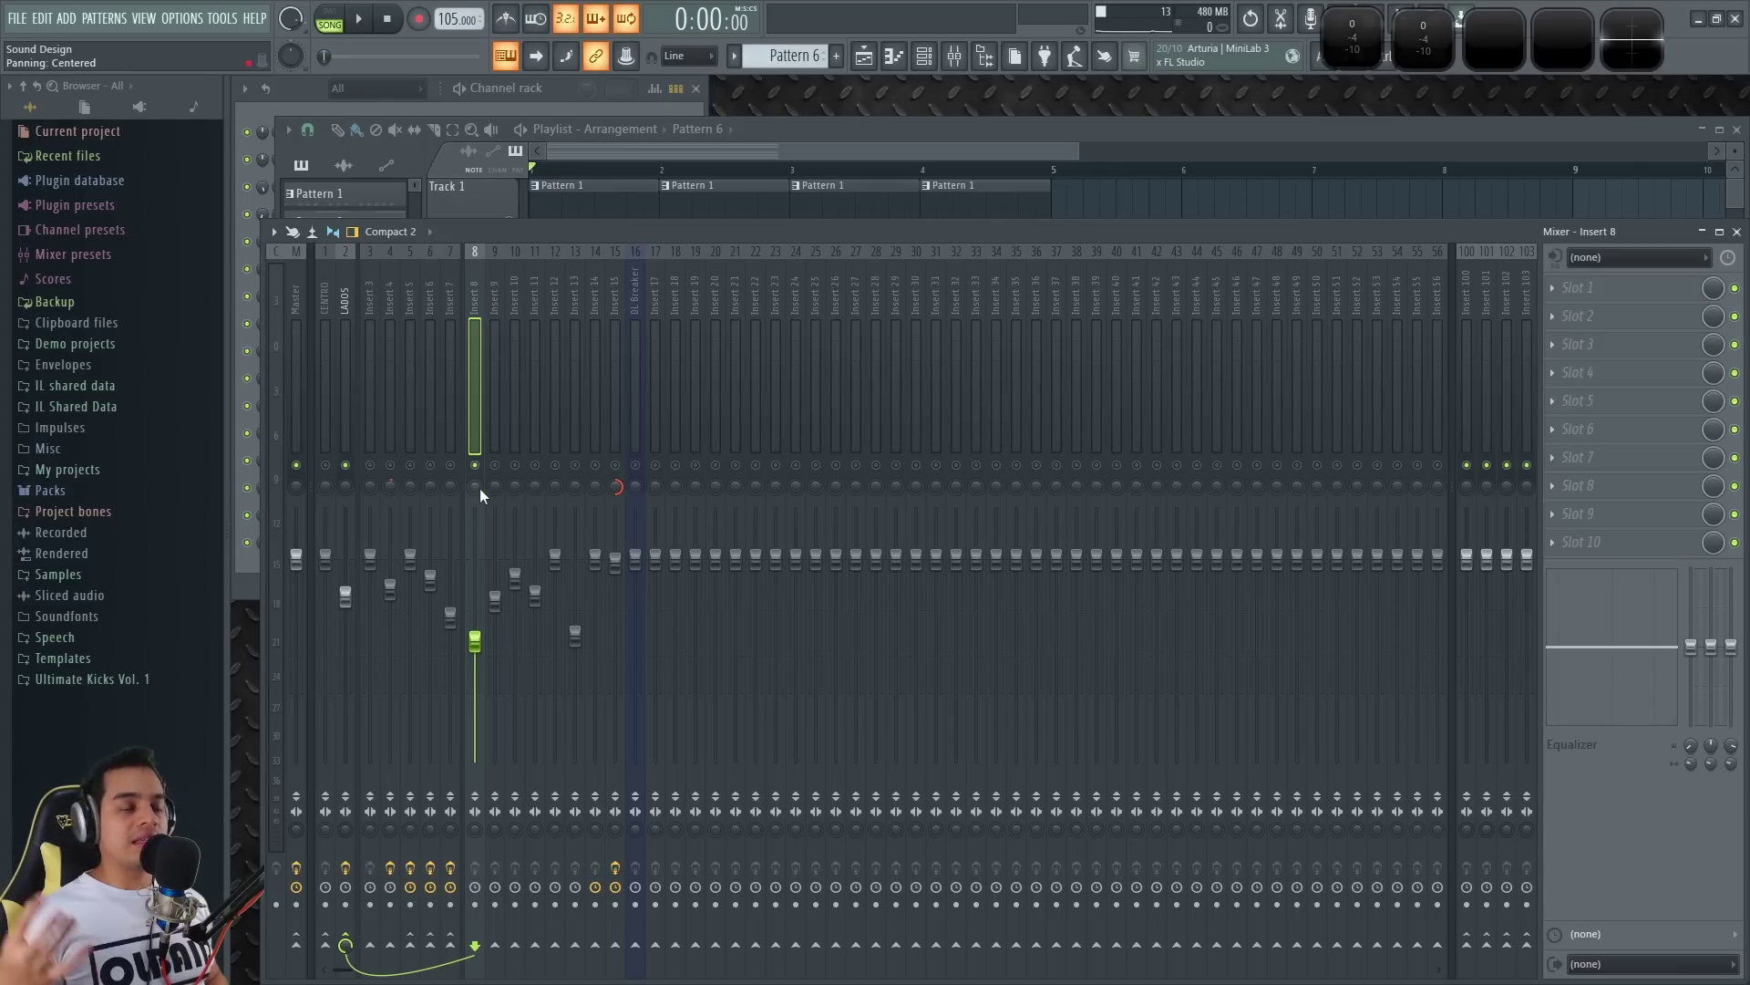
{"action": "key", "text": "space"}
{"action": "key", "text": "space"}
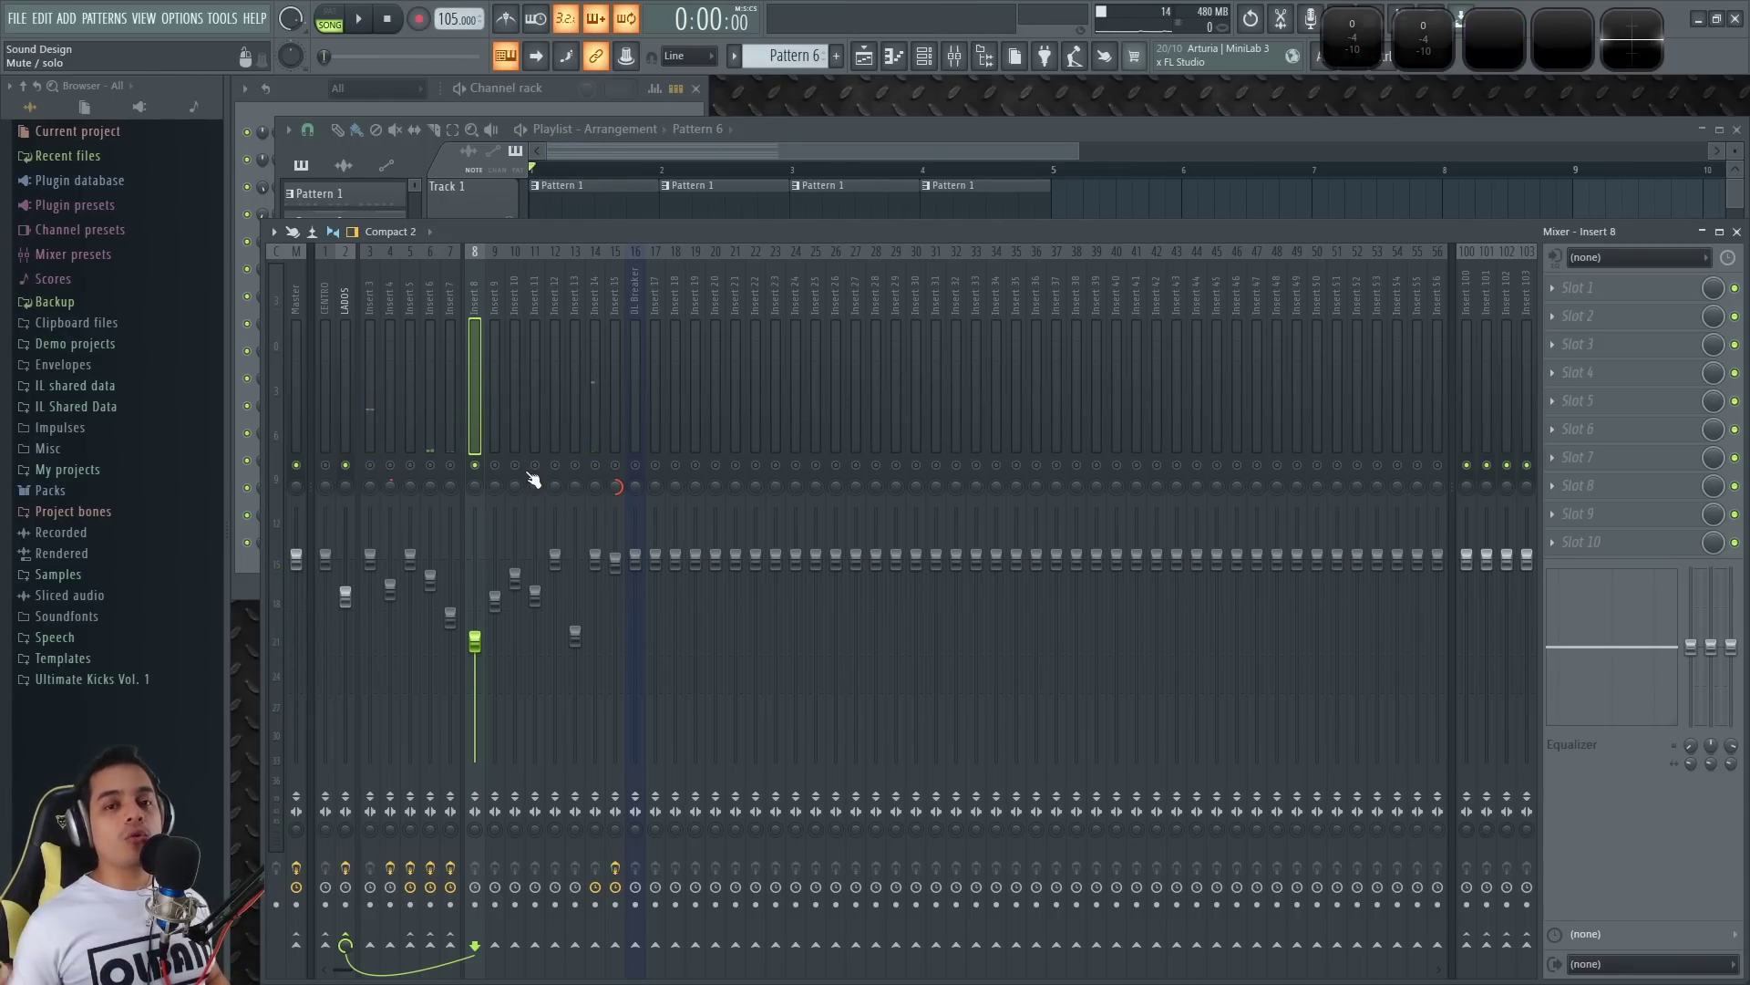
- Solo Insert 9, select it and play it through the LADOS bus to audition it
{"action": "key", "text": "space"}
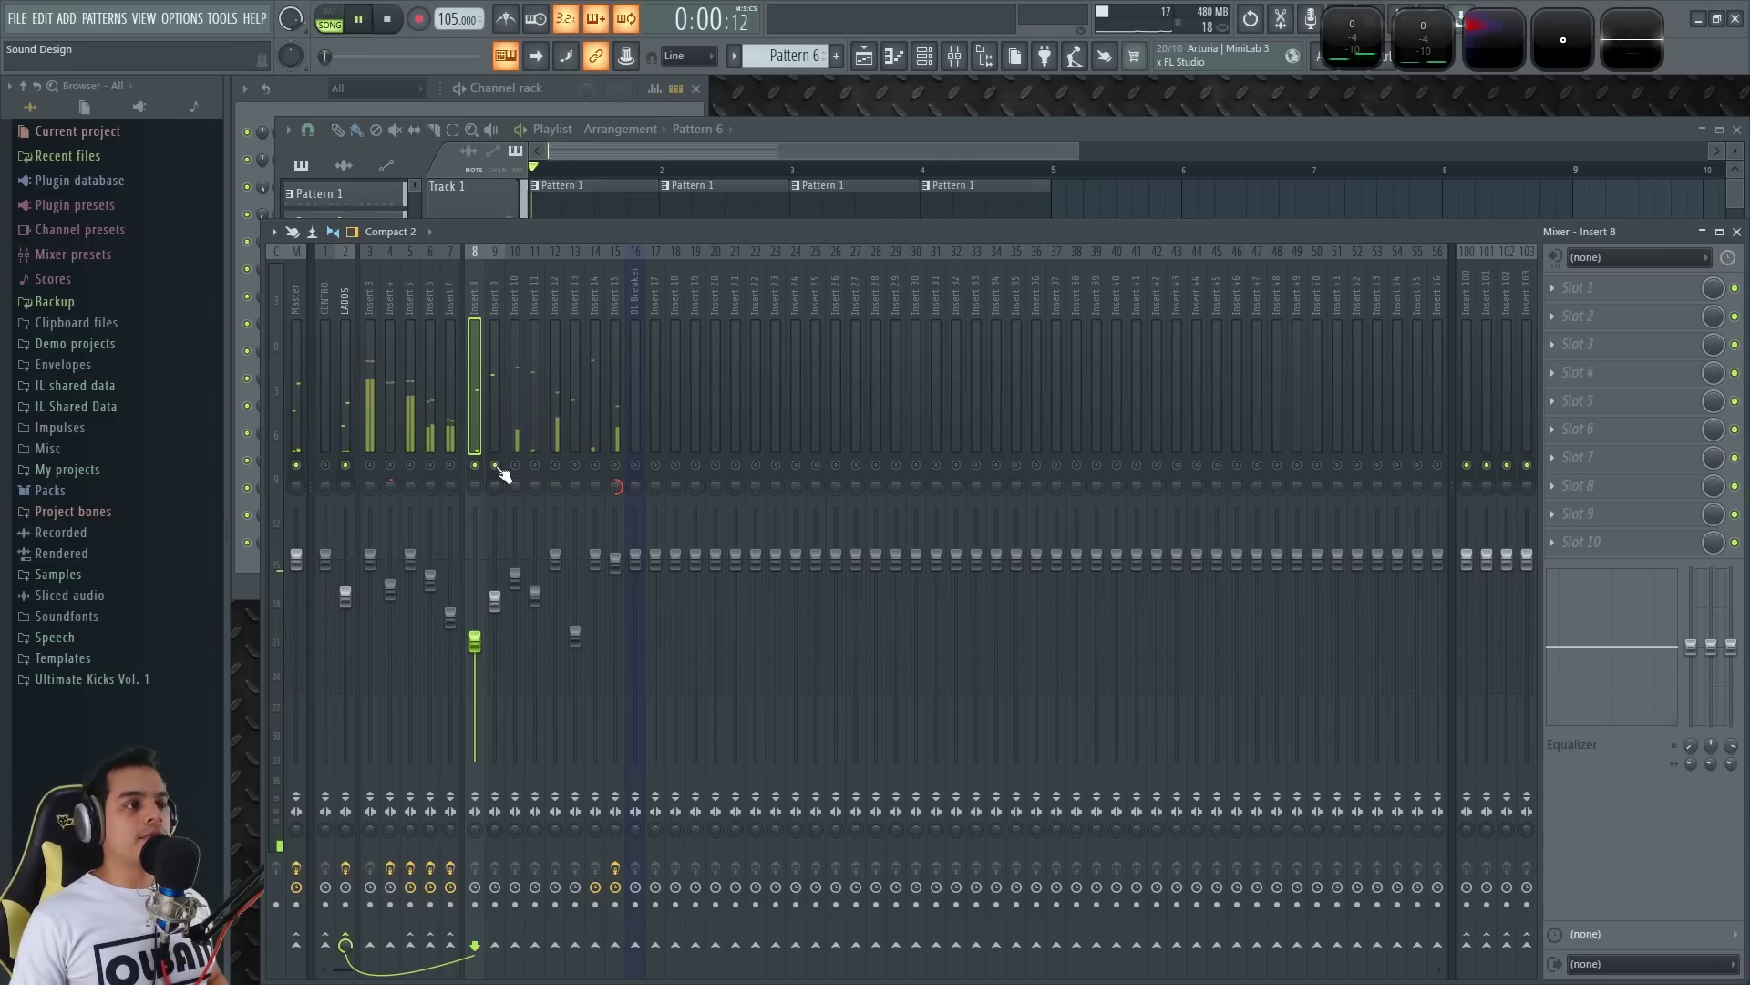
{"action": "left_click", "coordinate": [499, 324]}
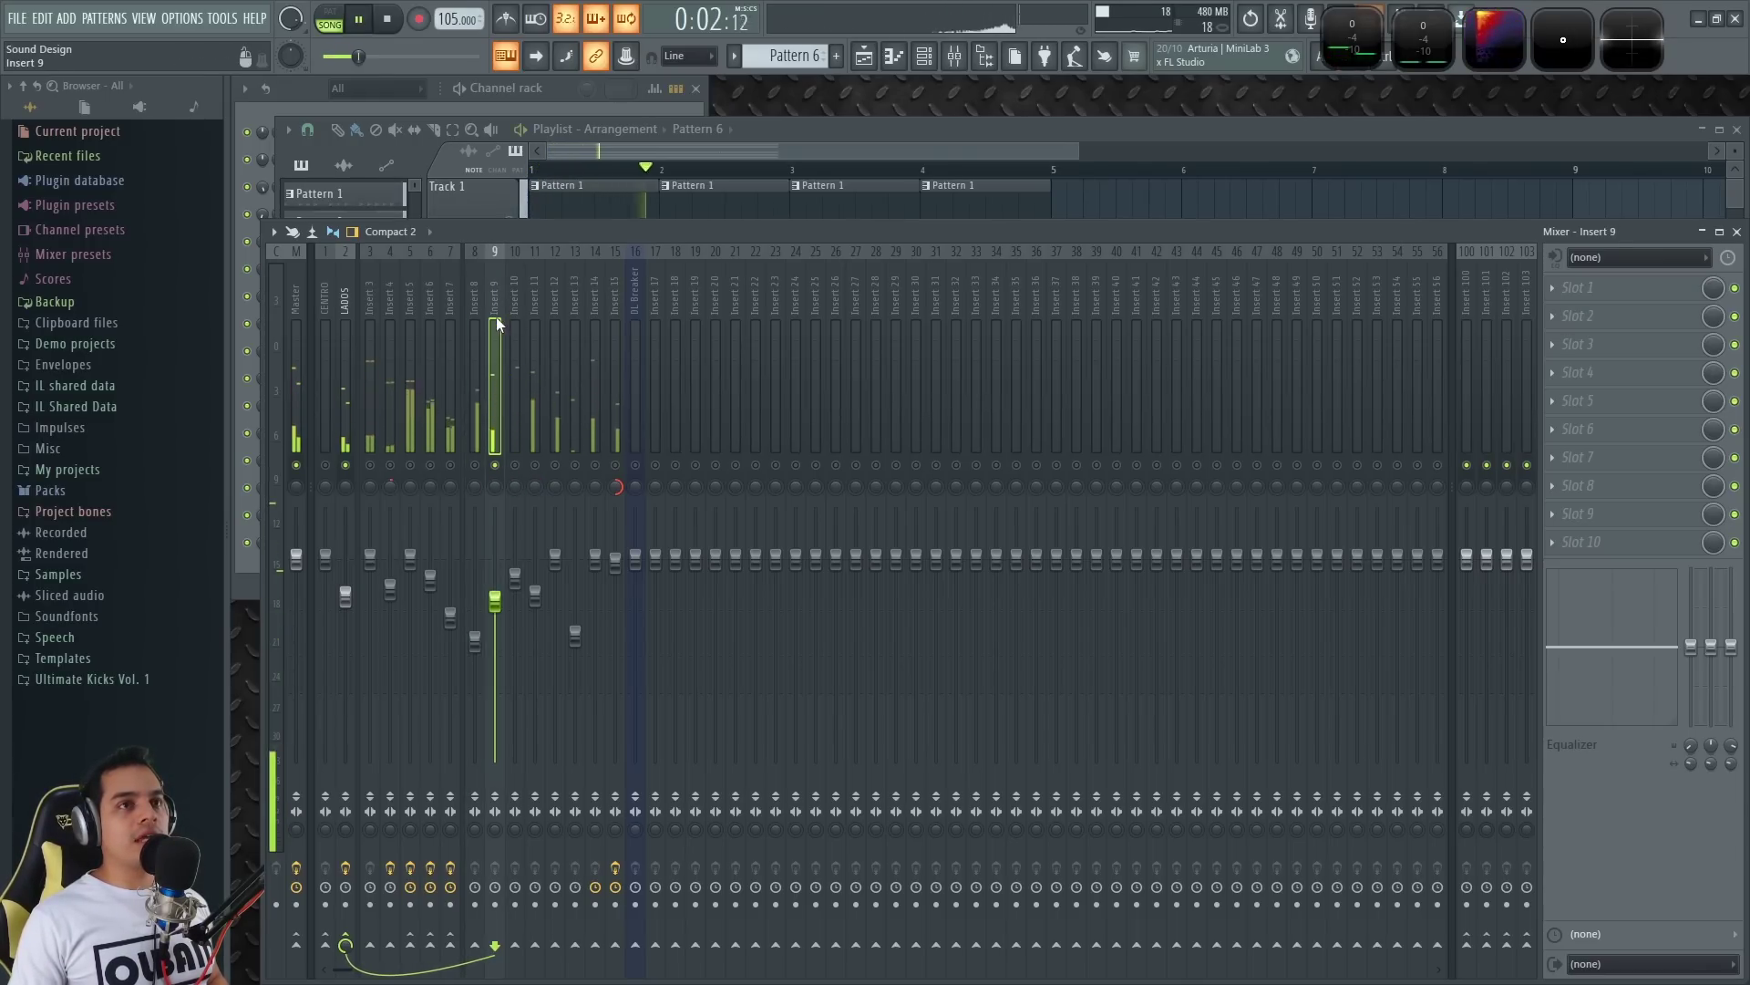
{"action": "key", "text": "space"}
- Switch the solo from Insert 9 to Insert 11, select it and play it to audition it
{"action": "left_click", "coordinate": [535, 465]}
{"action": "left_click", "coordinate": [495, 465]}
{"action": "key", "text": "space"}
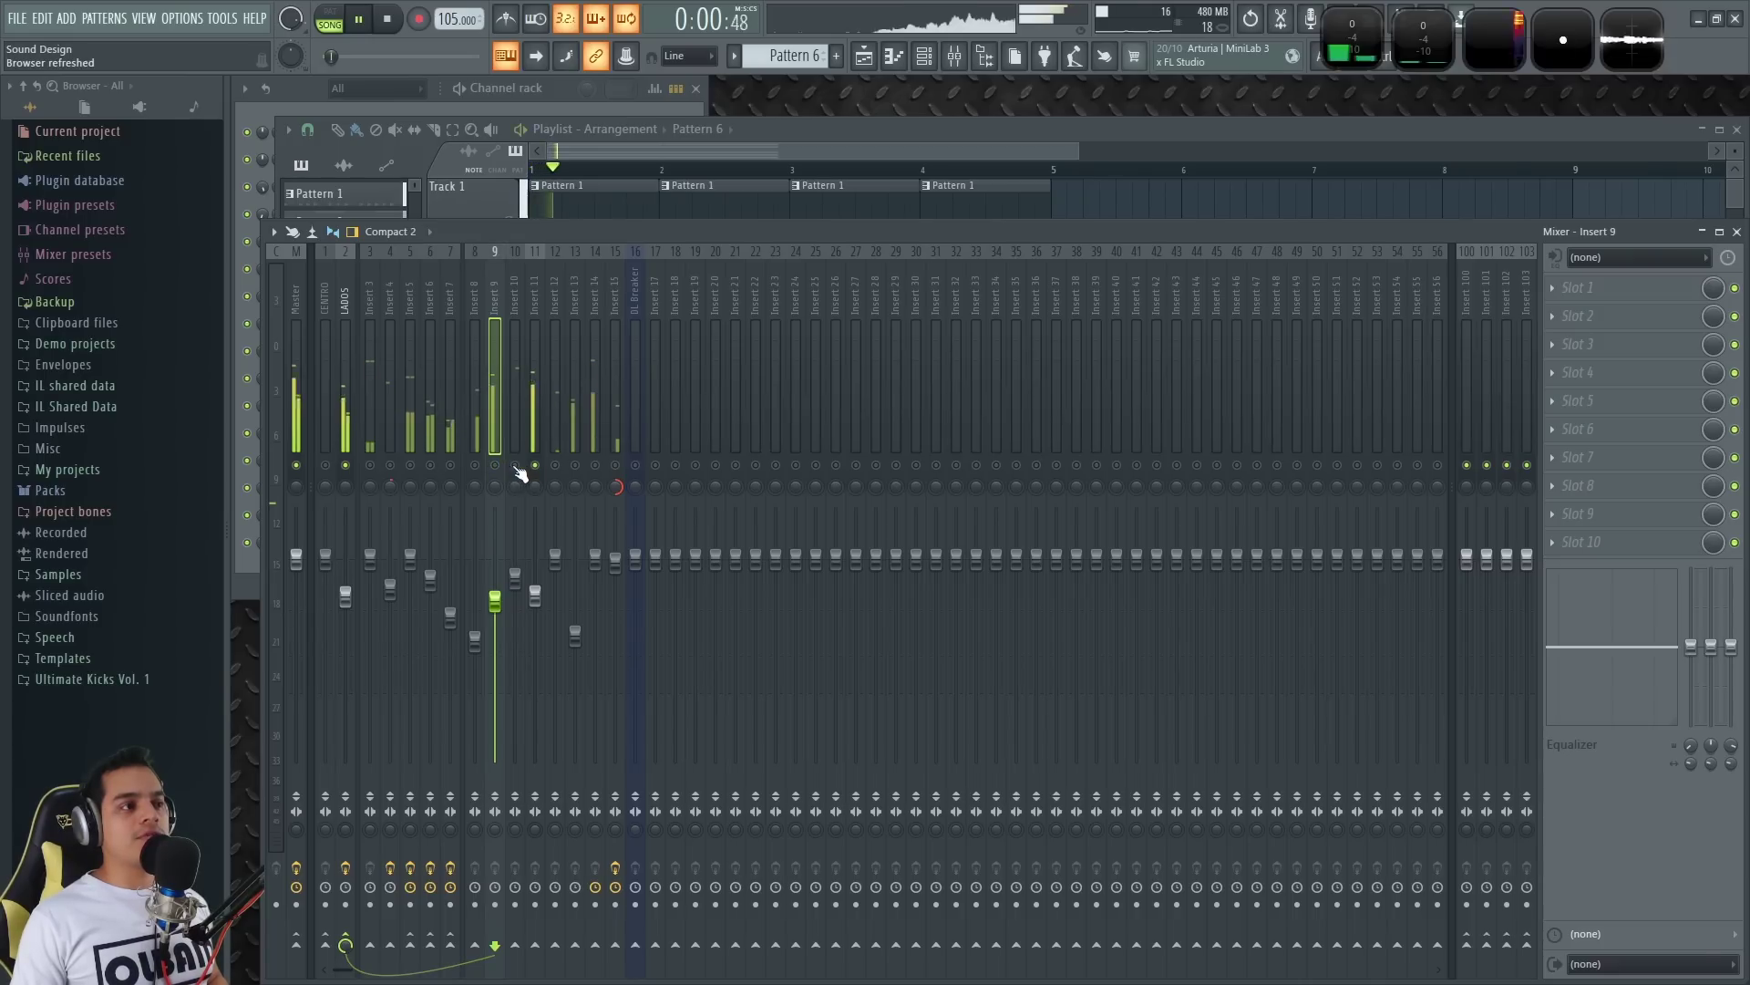
{"action": "left_click", "coordinate": [529, 277]}
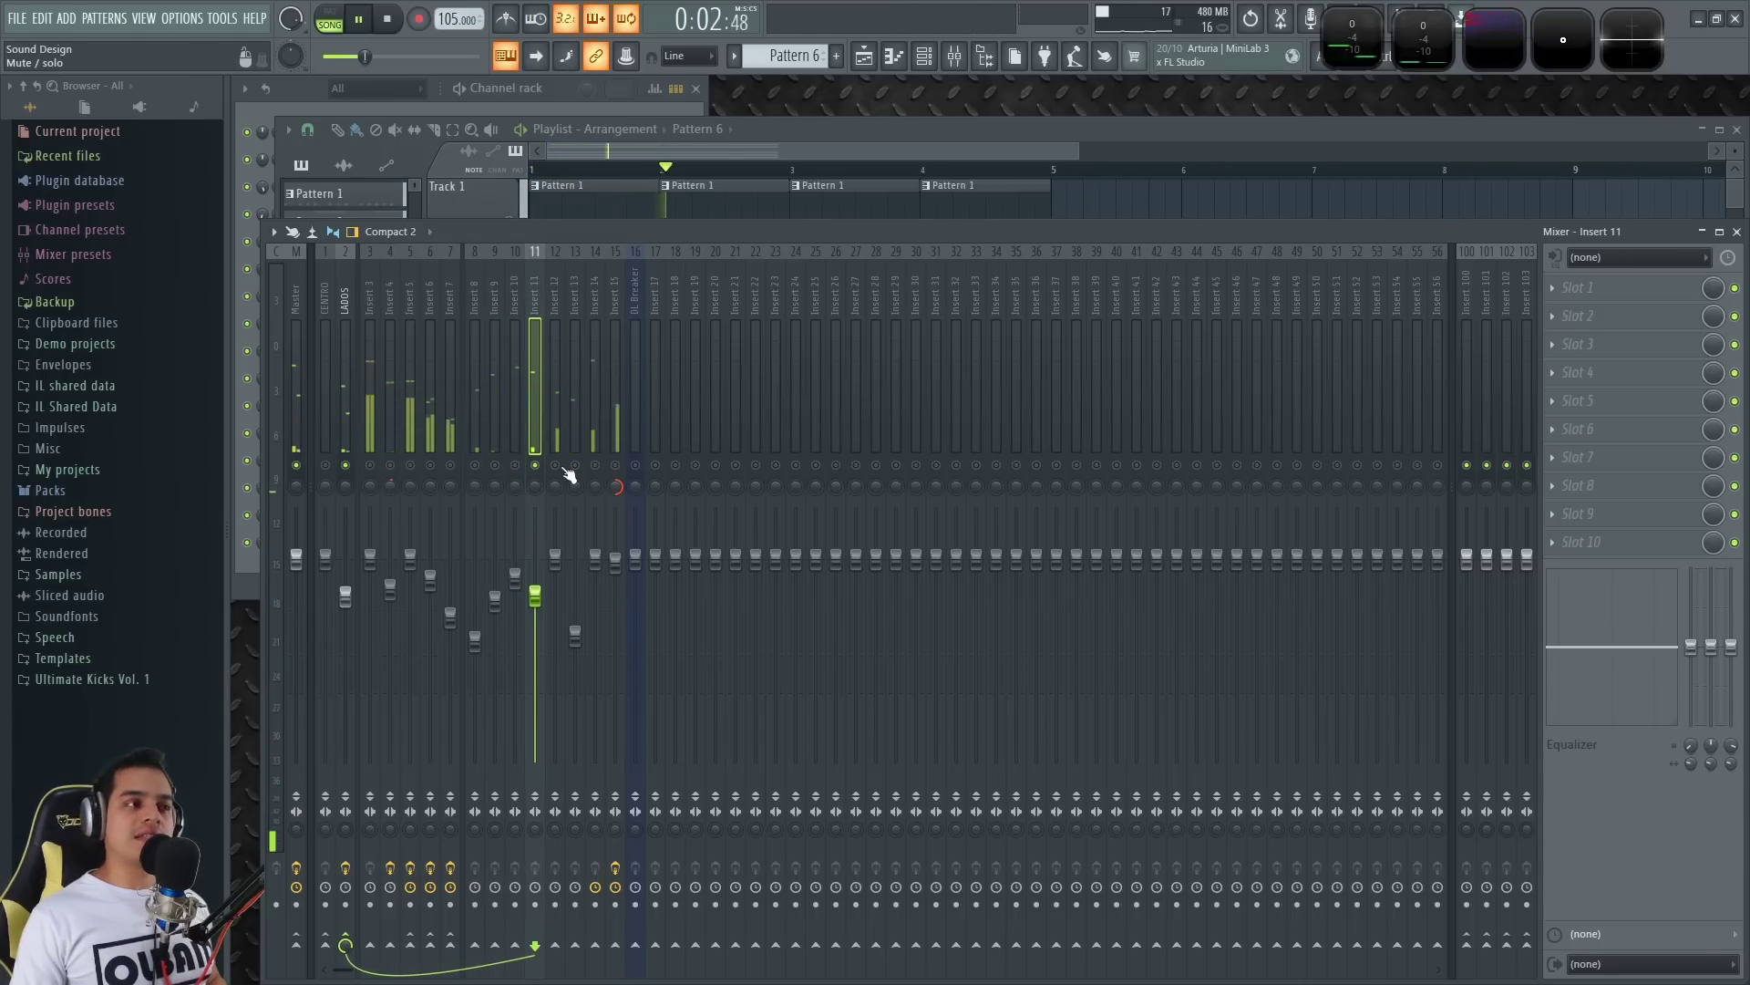
{"action": "key", "text": "space"}
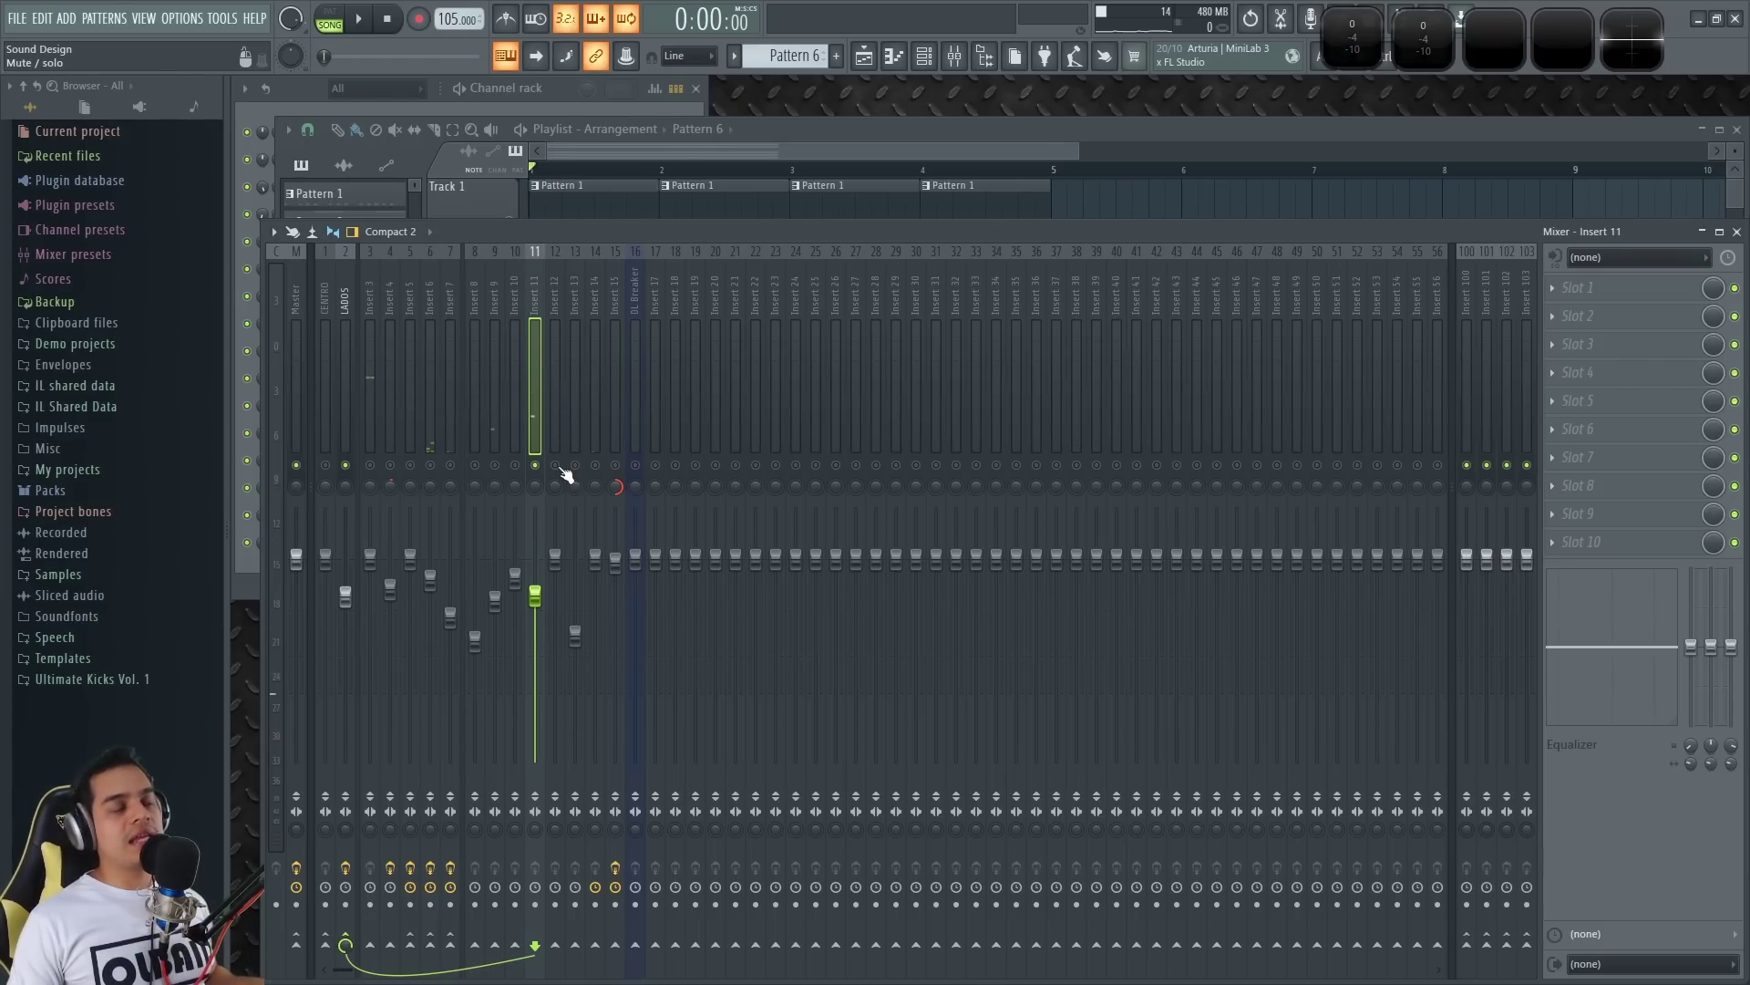
- Solo Insert 12 and play it, switching Insert 13 in and Insert 12 off and on to compare them
{"action": "left_click", "coordinate": [556, 464]}
{"action": "key", "text": "space"}
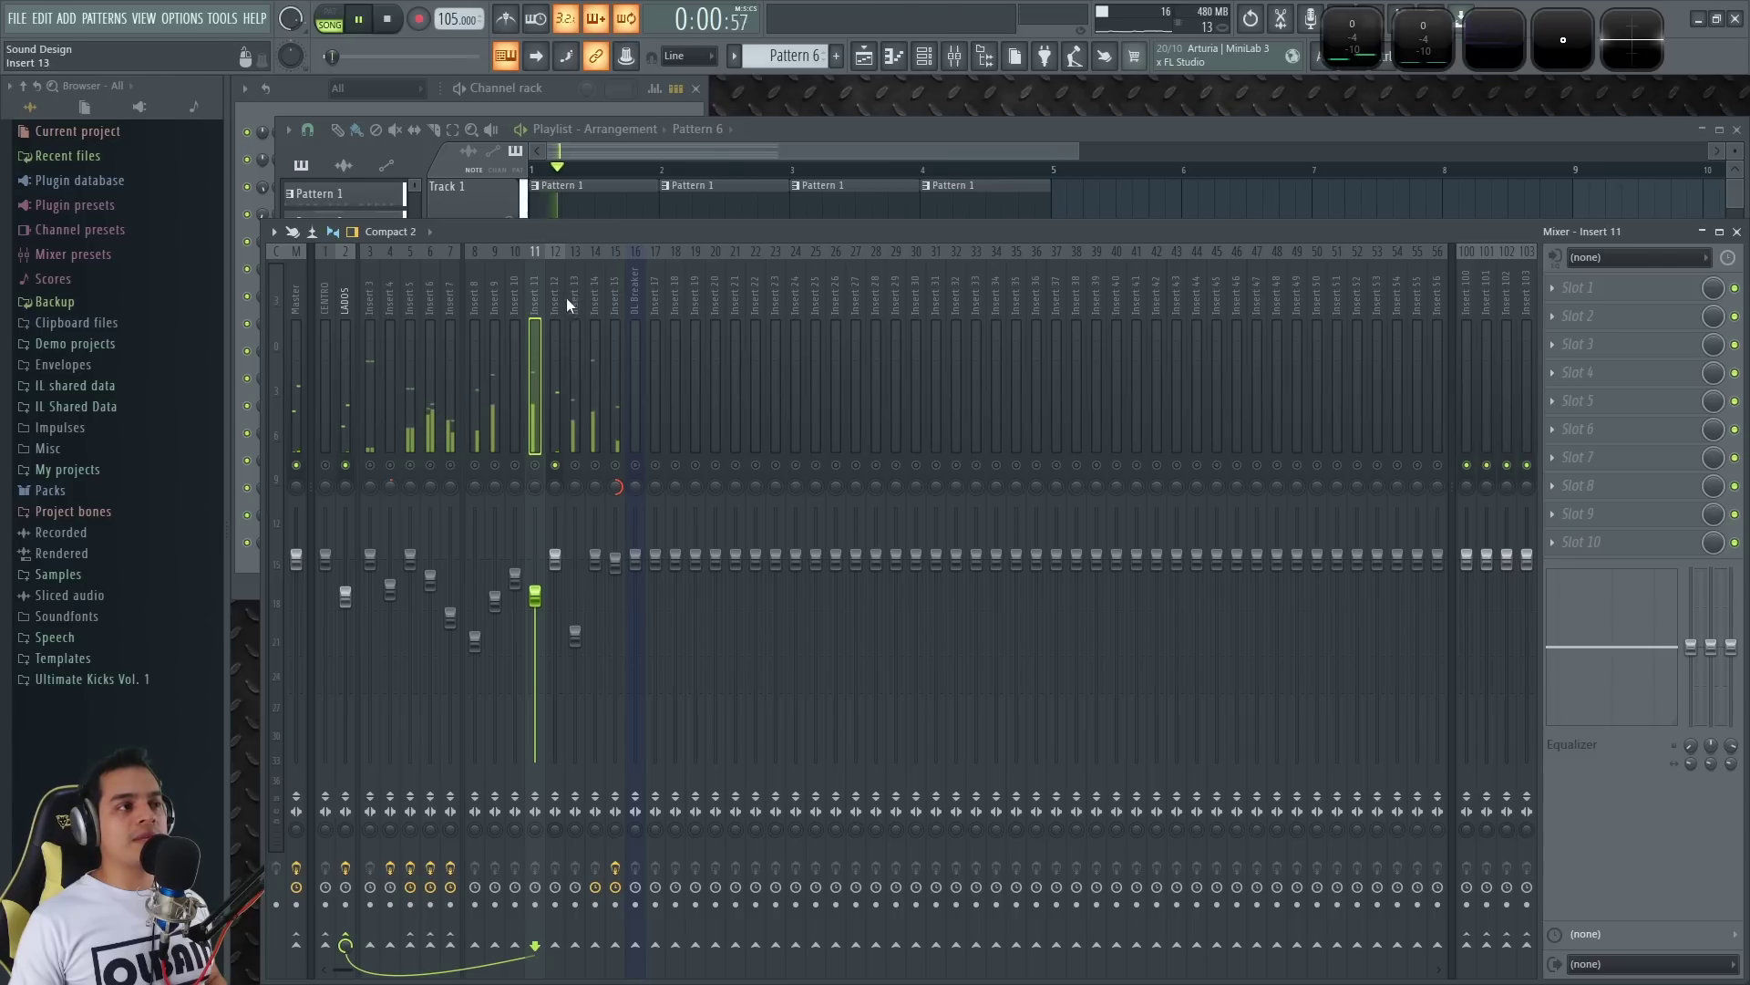
{"action": "left_click", "coordinate": [575, 465]}
{"action": "left_click", "coordinate": [555, 465]}
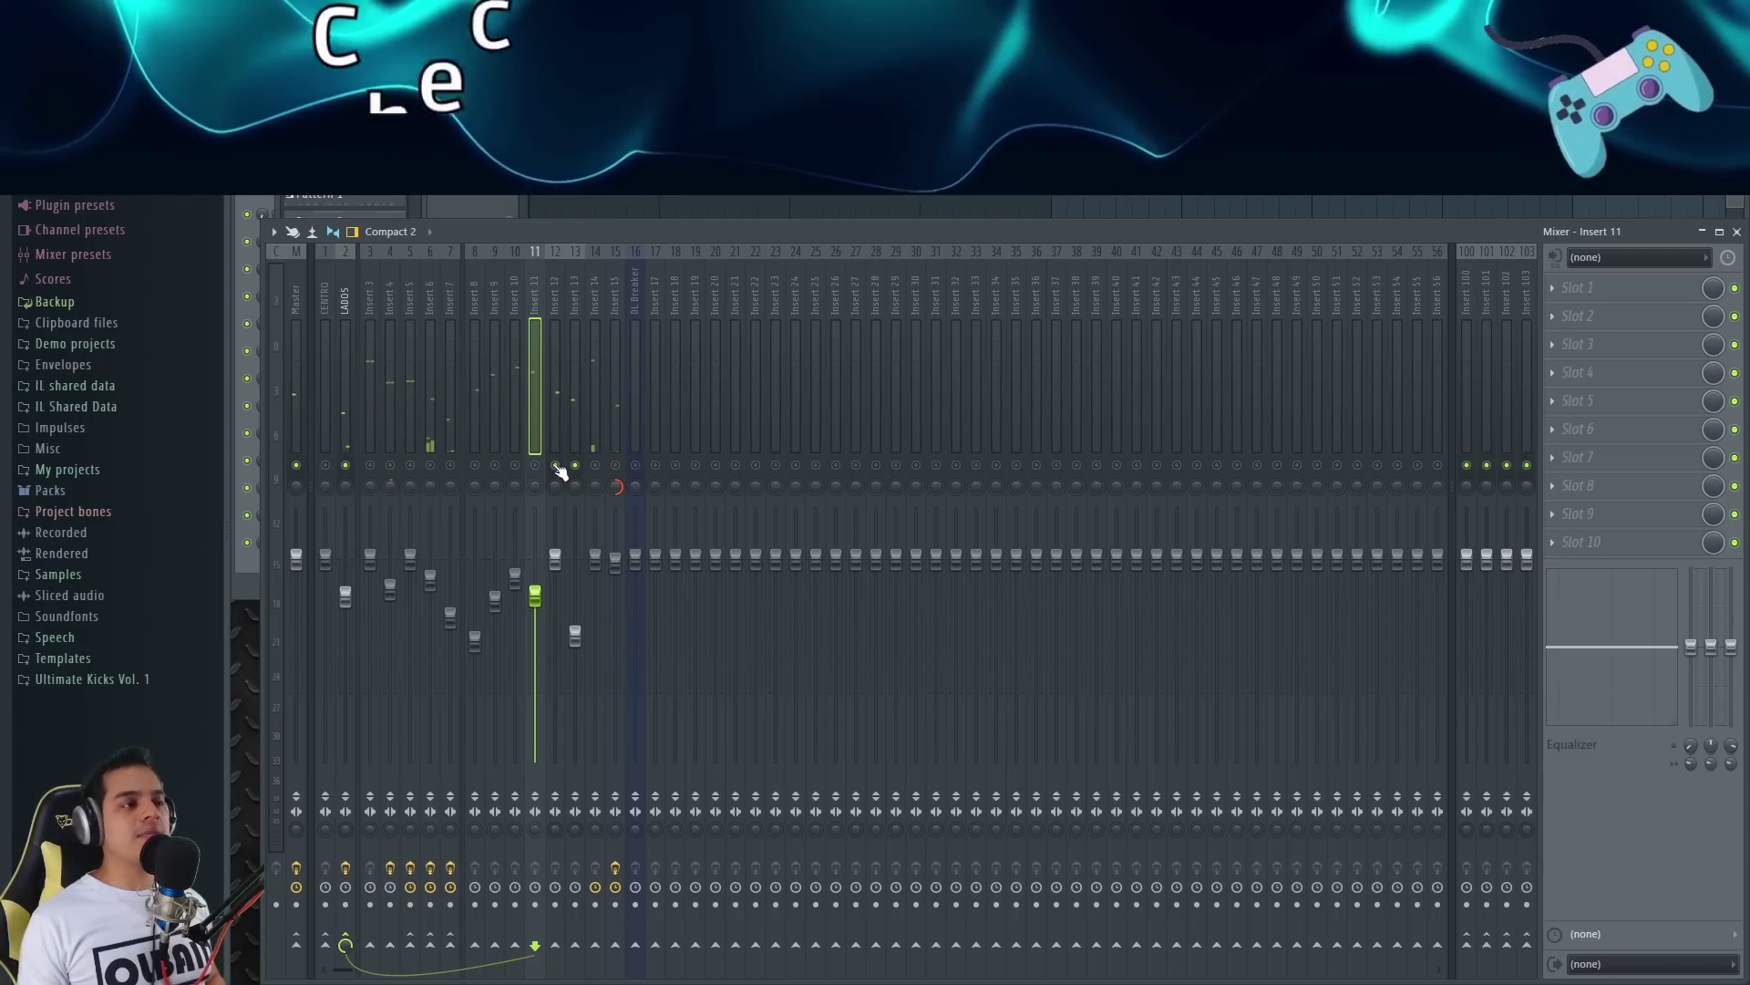
{"action": "left_click", "coordinate": [556, 466]}
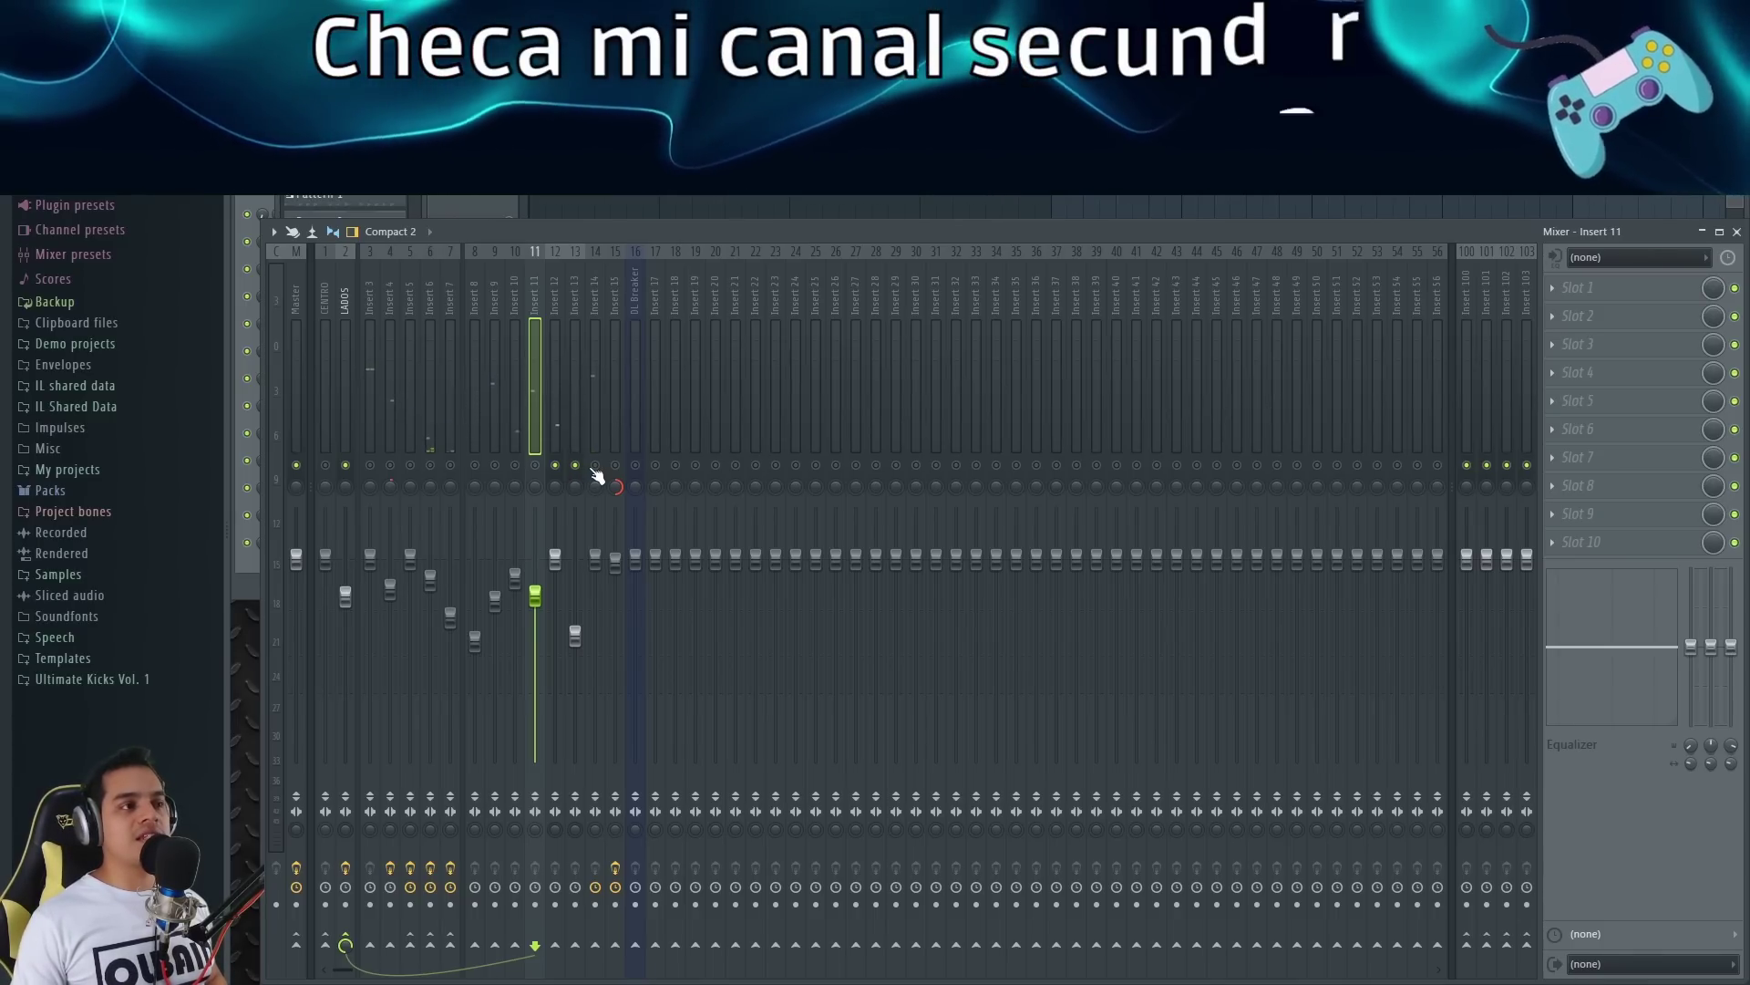
- Solo Insert 14 and play it through the LADOS bus, comparing it with the neighbouring Insert 15
{"action": "right_click", "coordinate": [594, 466]}
{"action": "key", "text": "space"}
{"action": "left_click", "coordinate": [593, 324]}
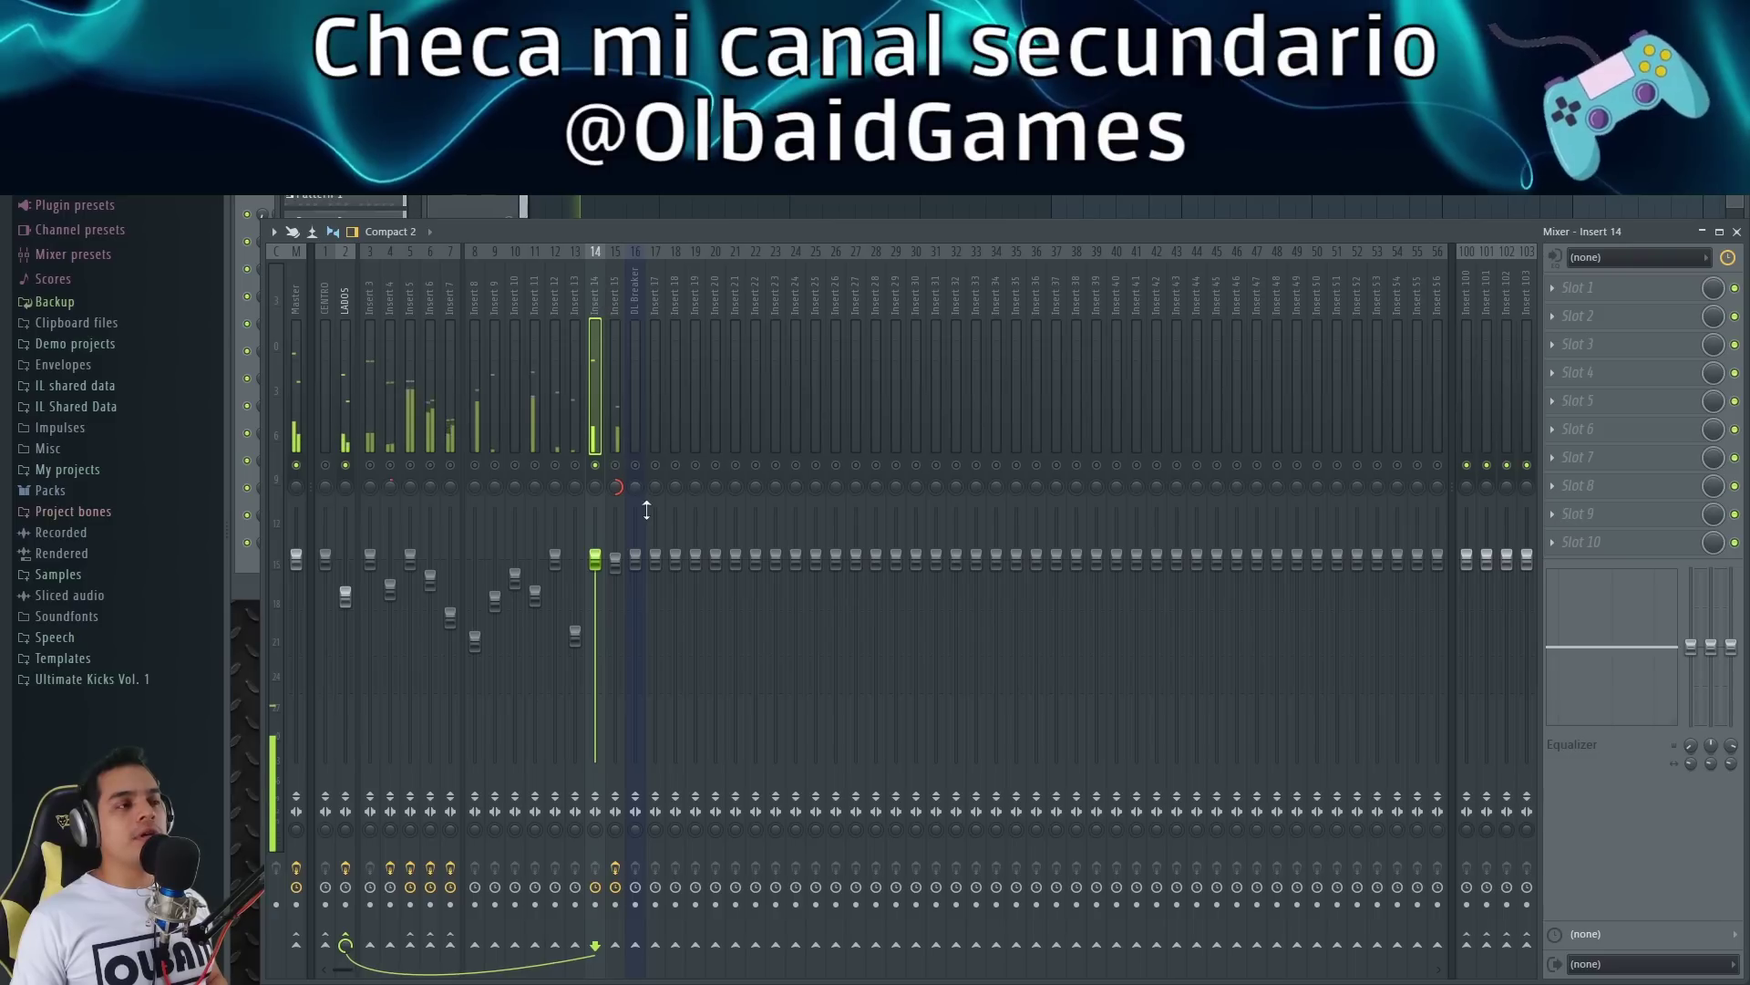
{"action": "left_click", "coordinate": [621, 294]}
{"action": "left_click", "coordinate": [603, 489]}
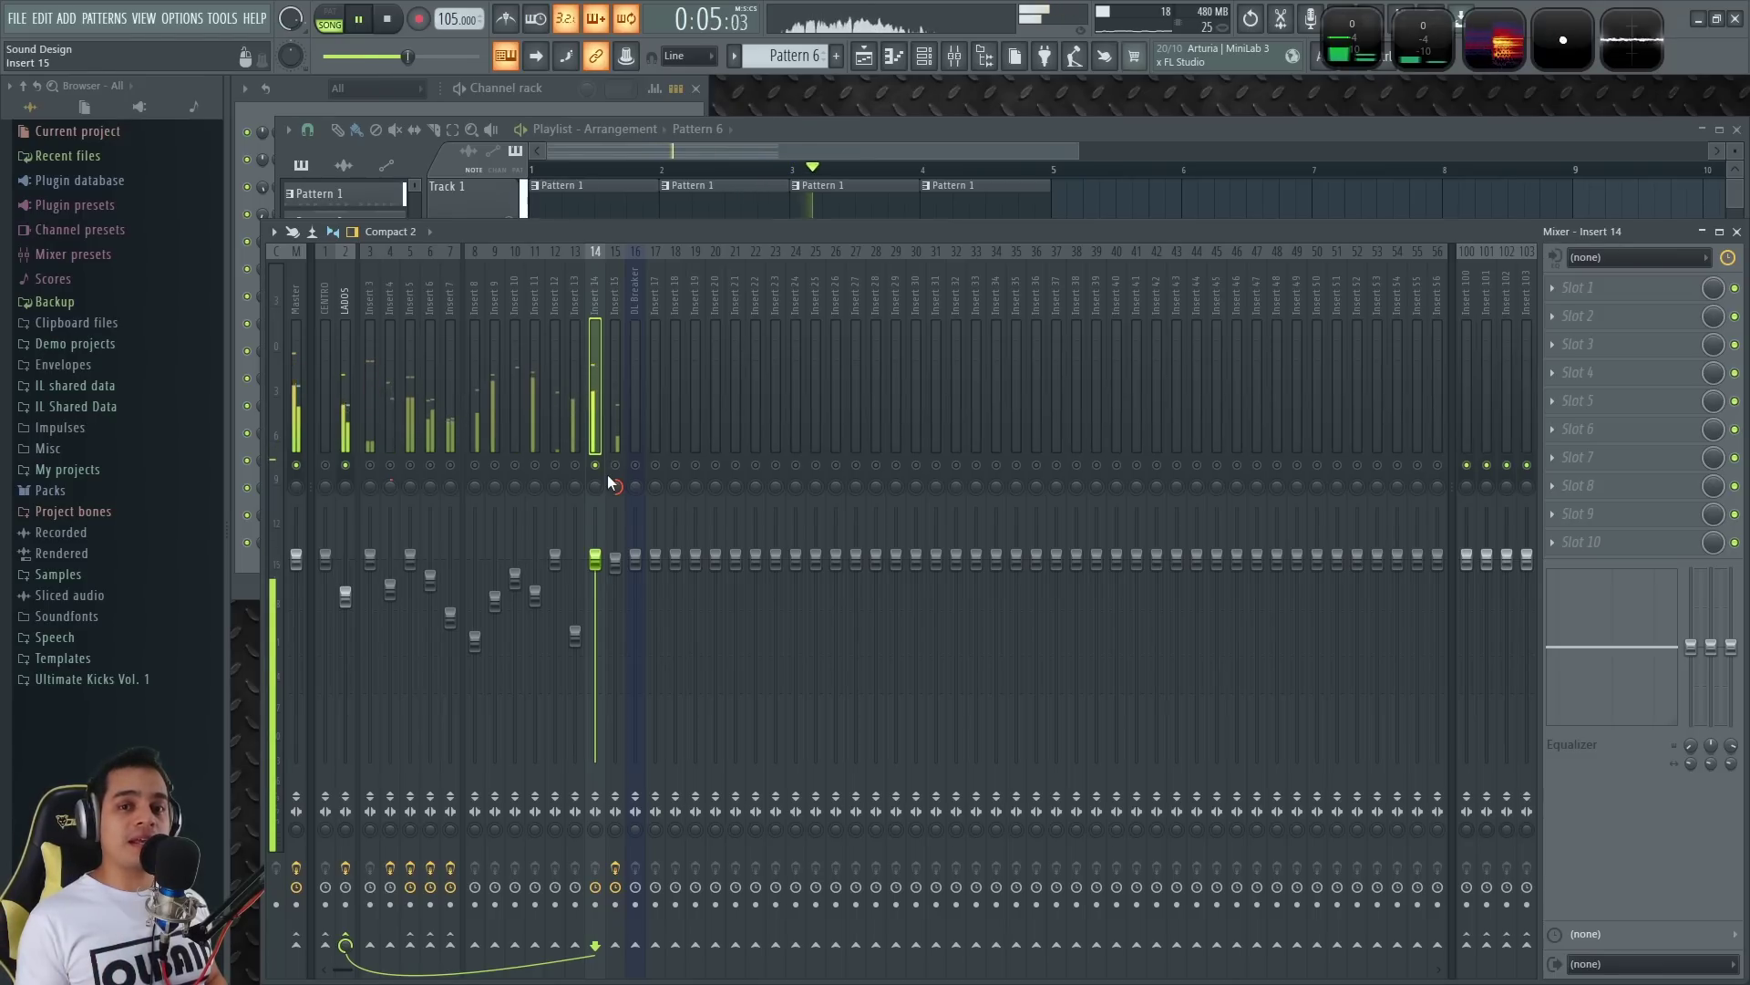
{"action": "key", "text": "space"}
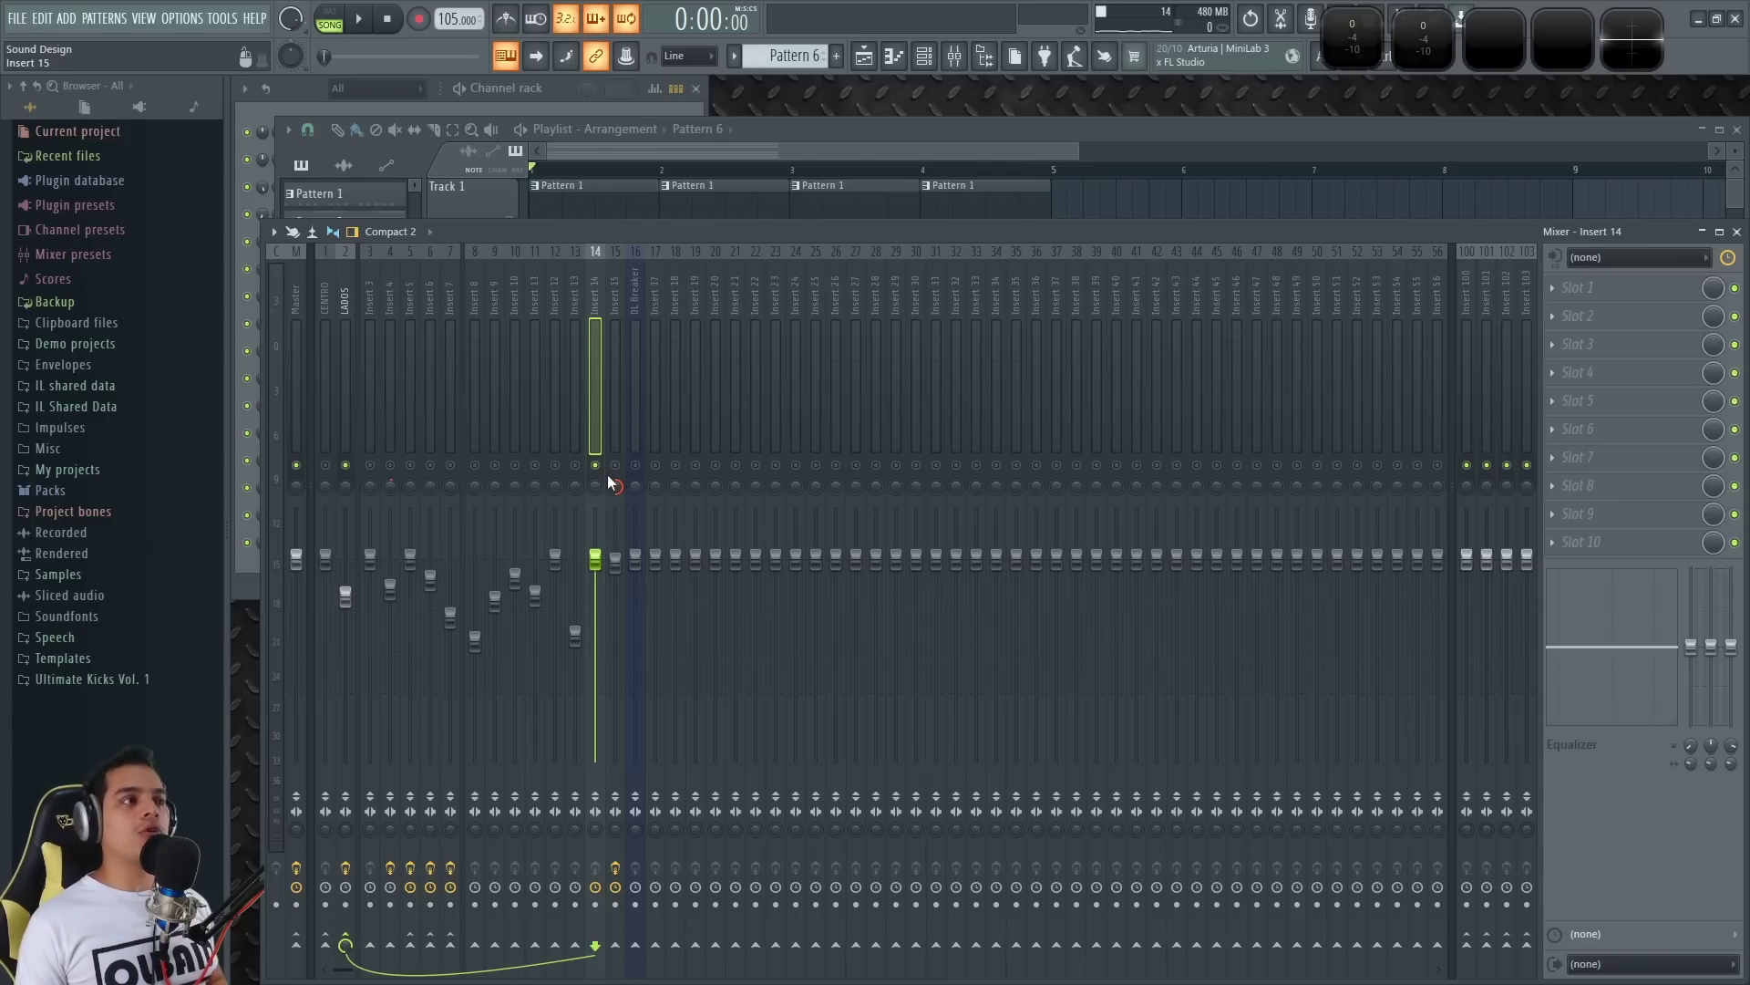
- Play Inserts 14 and 15 through the LADOS bus, selecting each strip to compare its signal with the bus
{"action": "left_click", "coordinate": [344, 290]}
{"action": "key", "text": "space"}
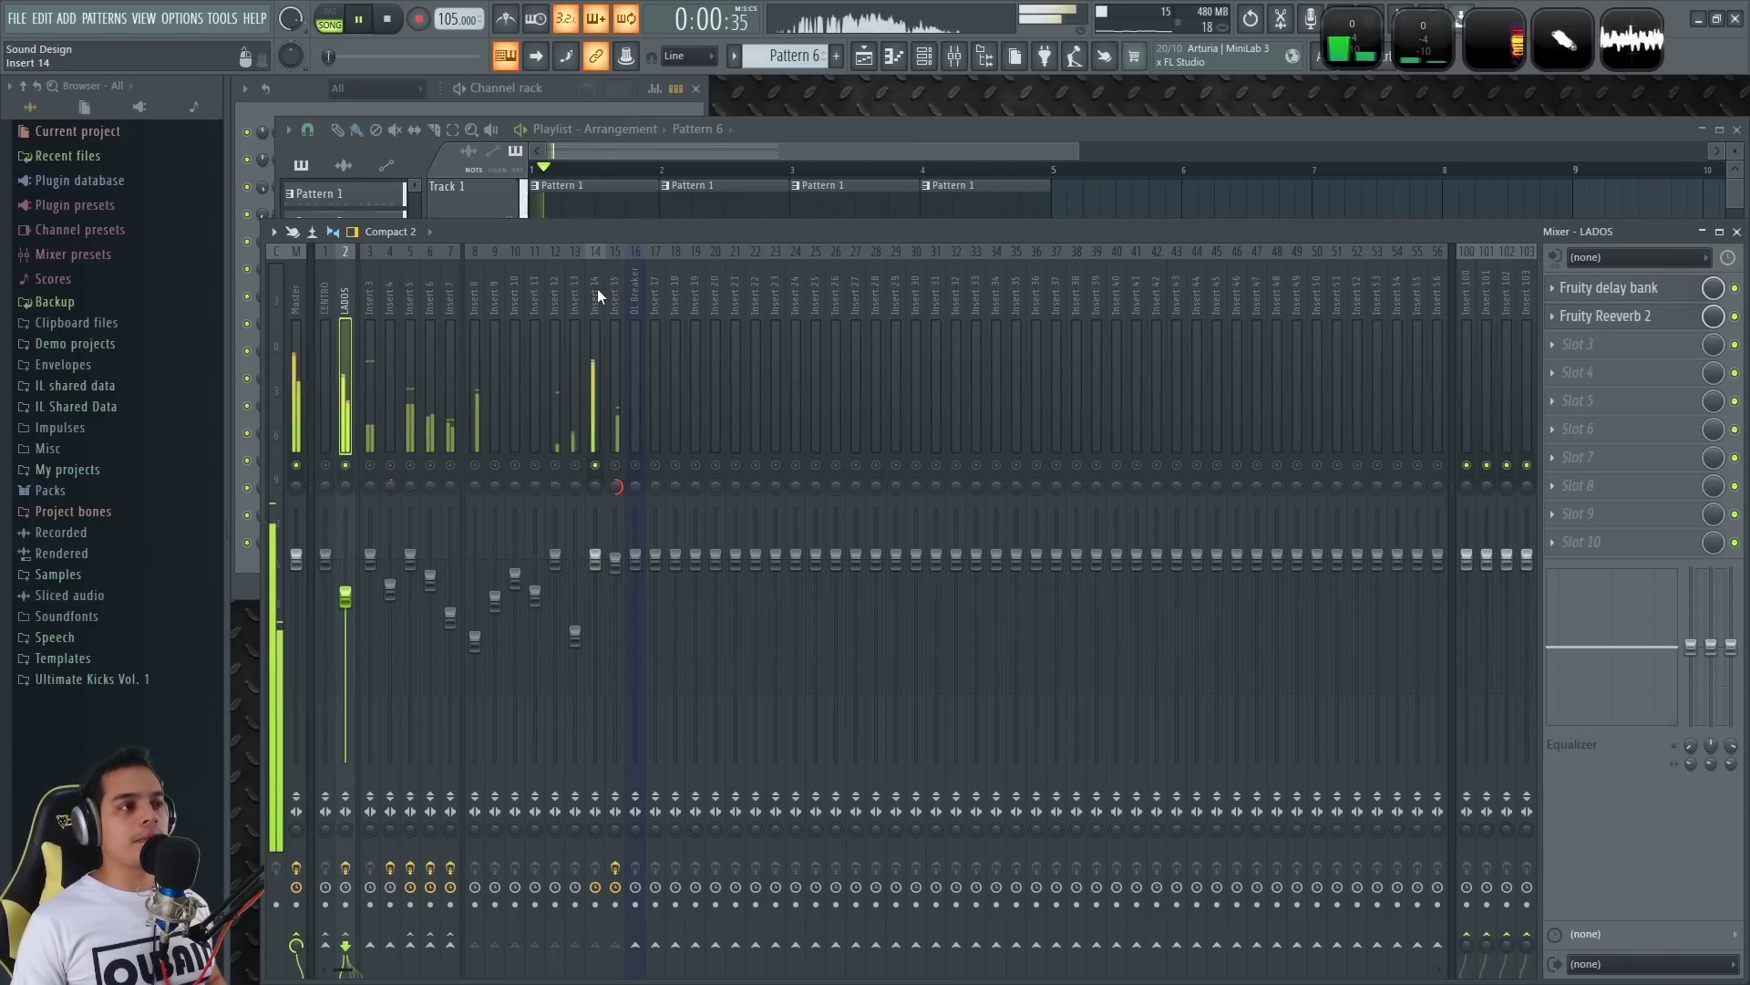
{"action": "left_click", "coordinate": [598, 288]}
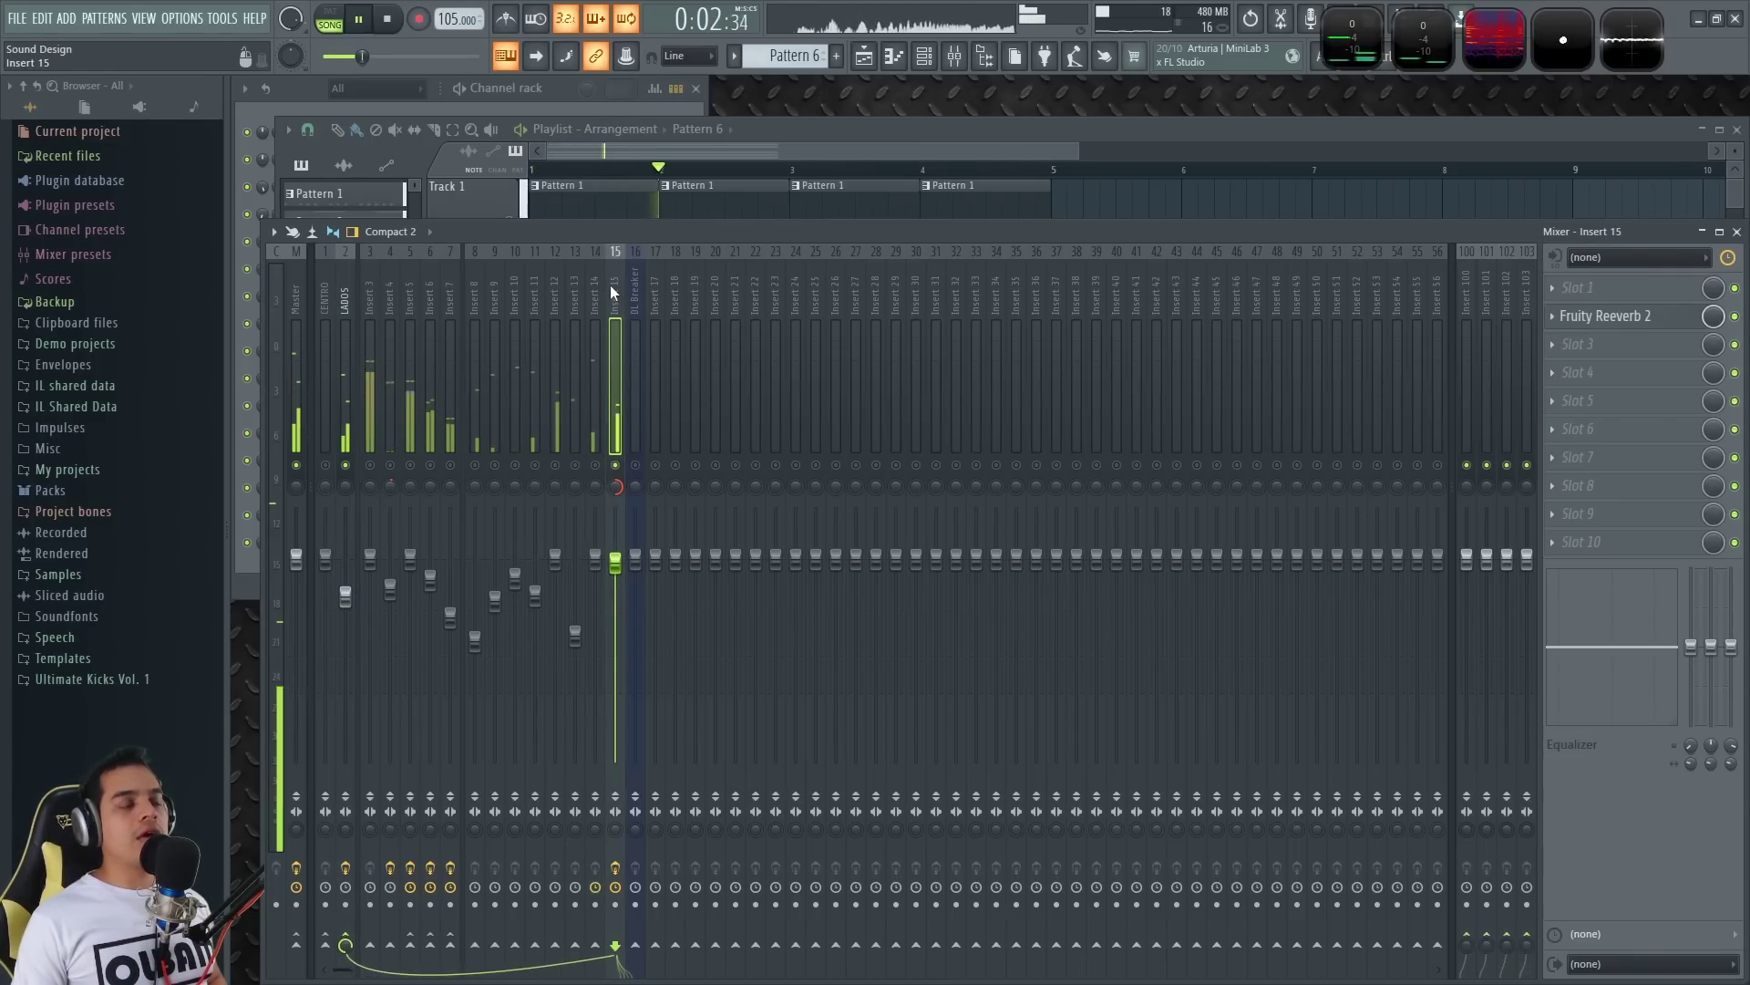
{"action": "key", "text": "space"}
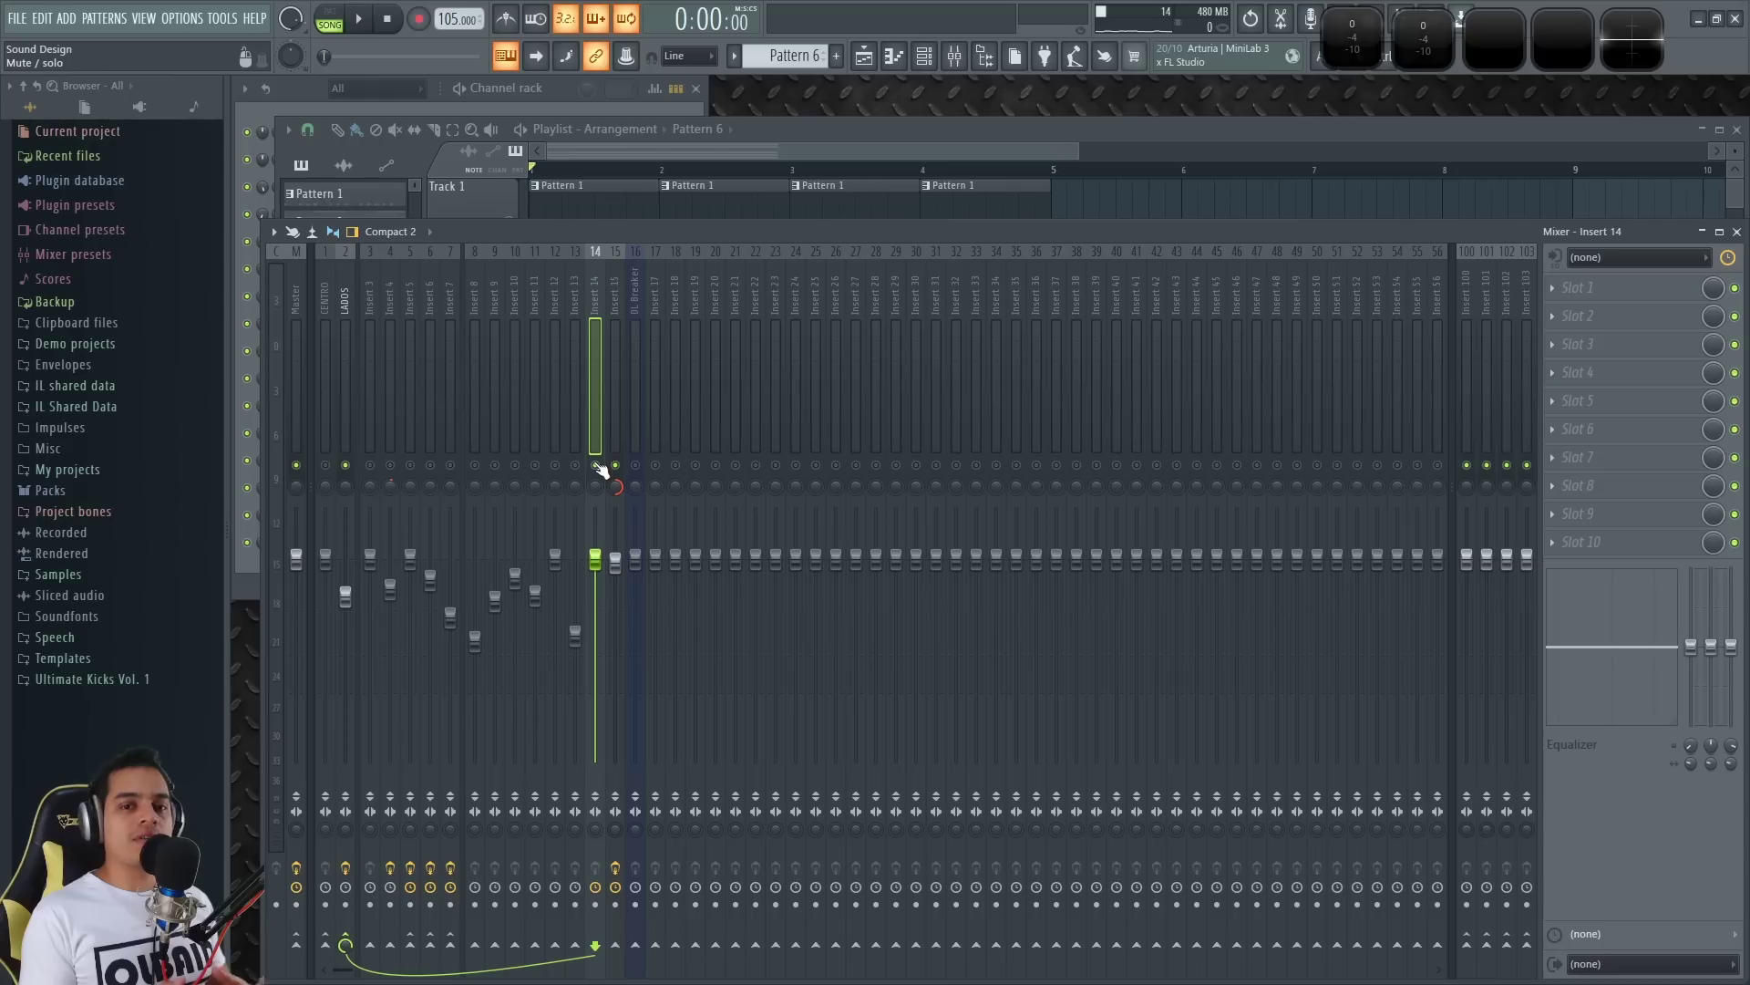
{"action": "key", "text": "space"}
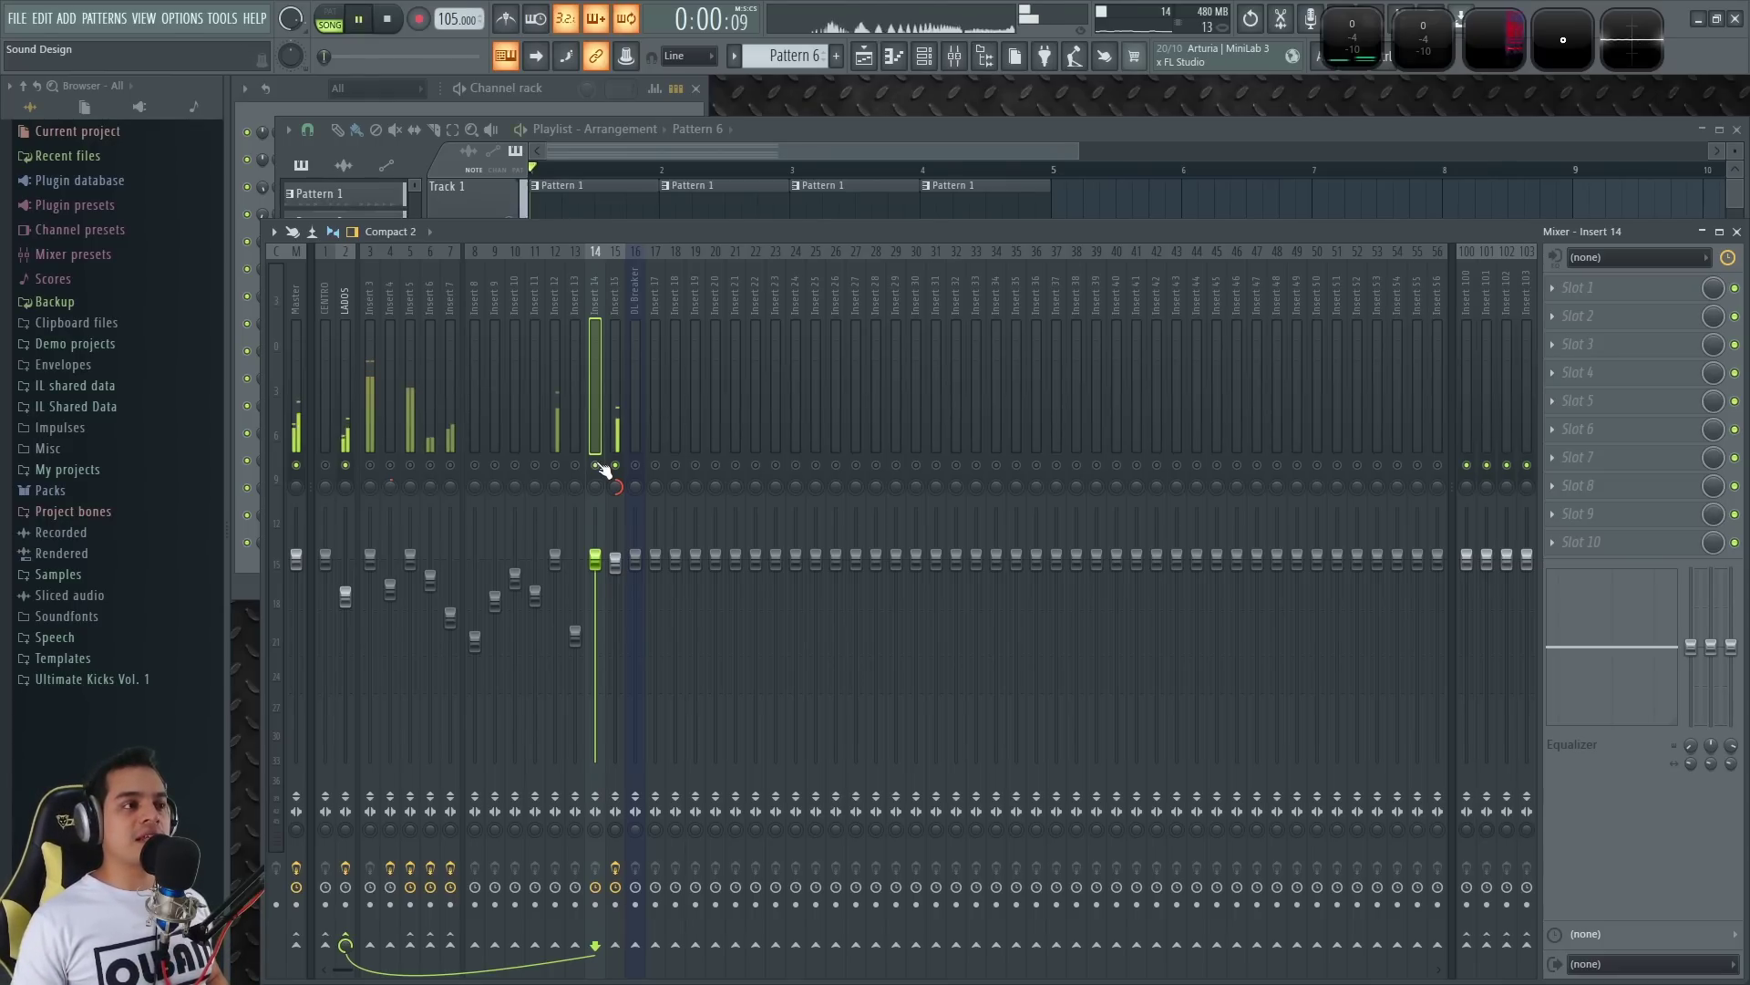
{"action": "left_click", "coordinate": [622, 293]}
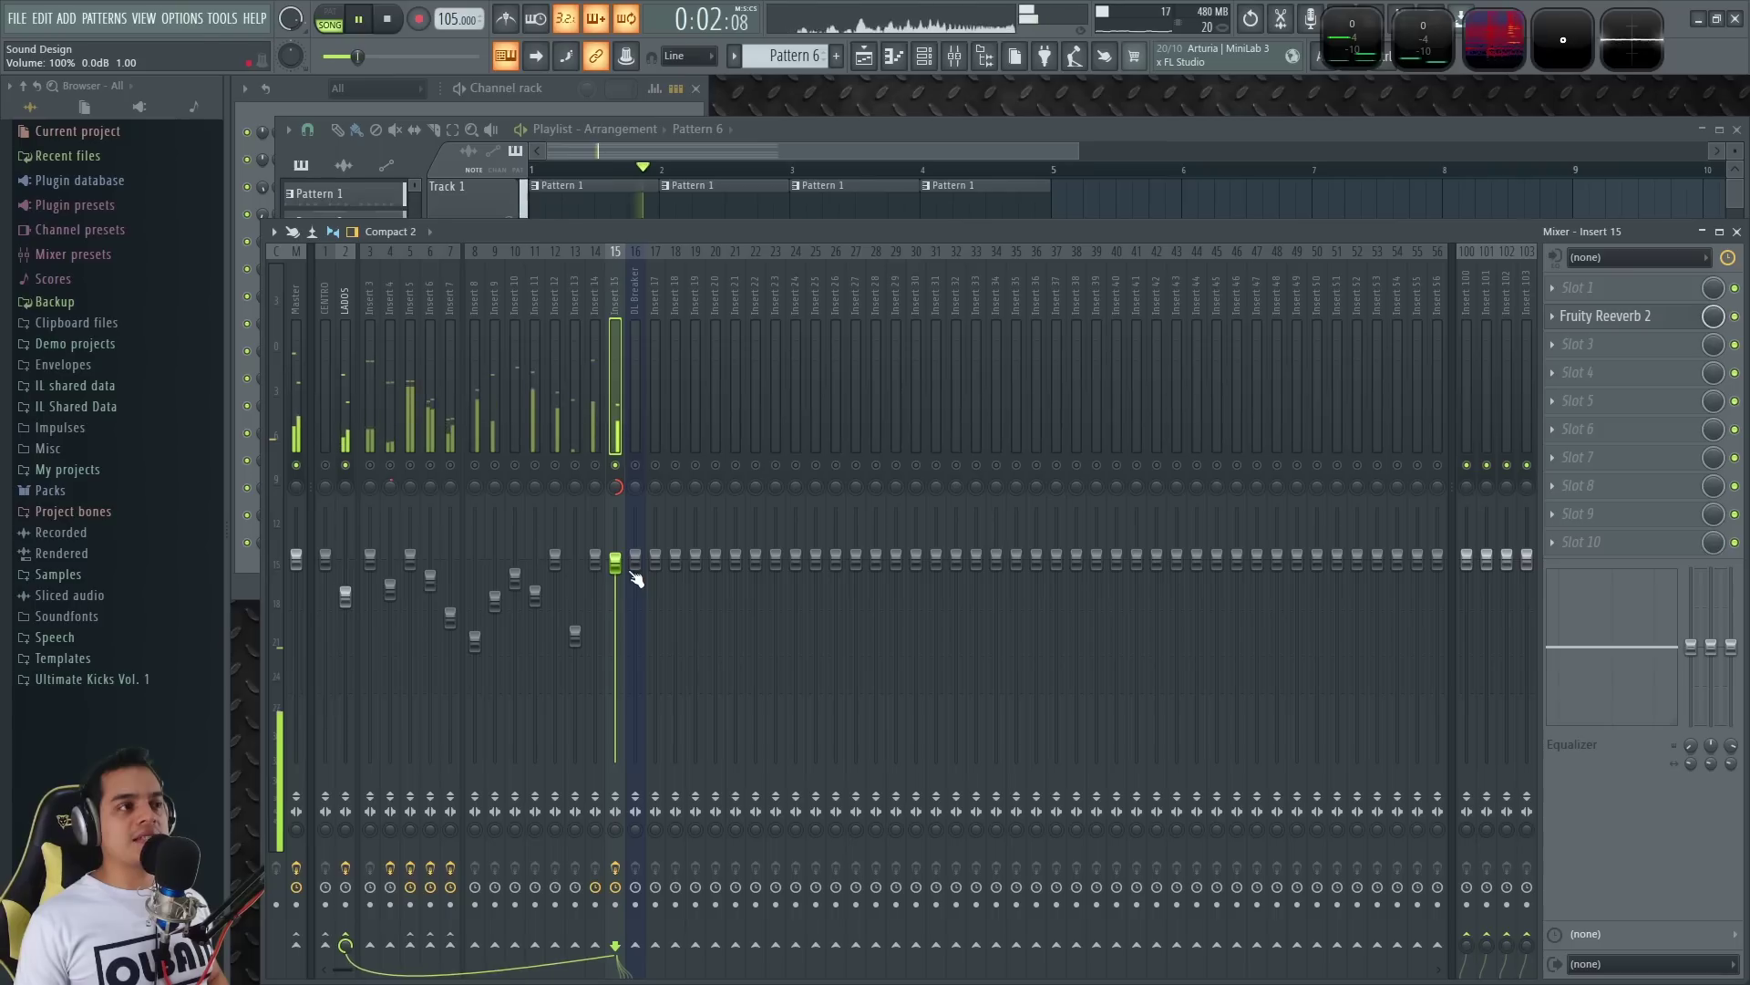
- Solo the LADOS bus with all the inserts routed to it, play them together, and hide and reshow the mixer
{"action": "right_click", "coordinate": [348, 466]}
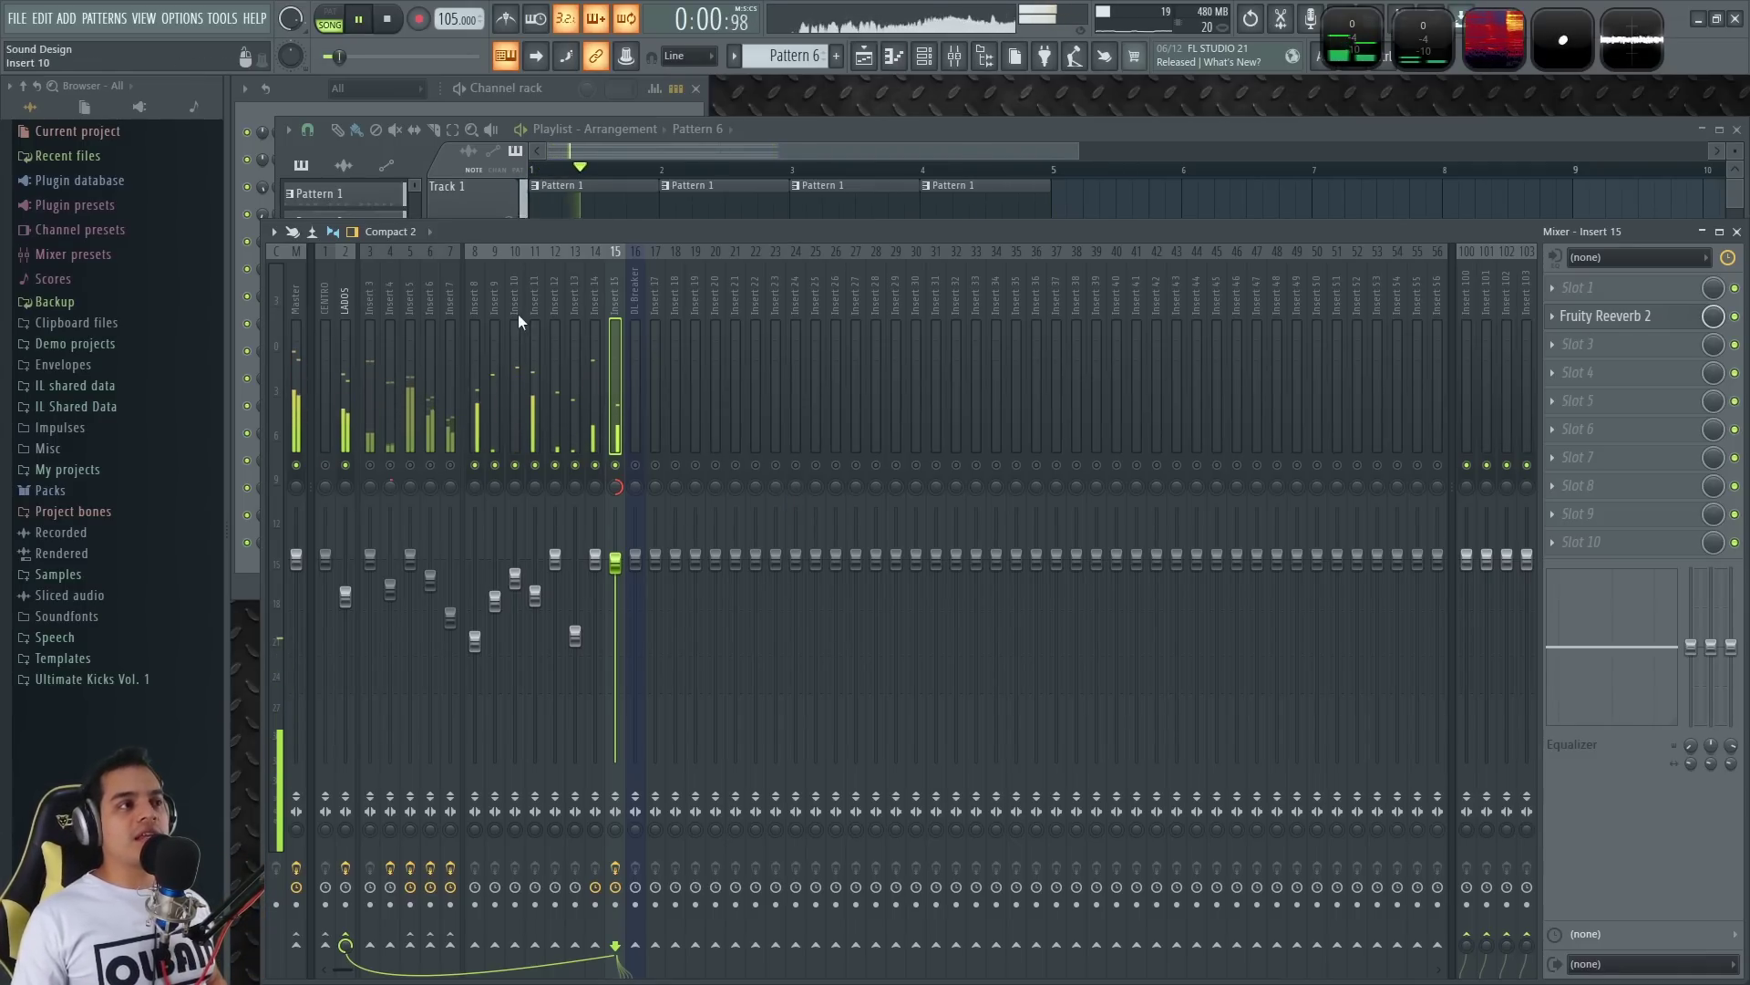
{"action": "key", "text": "space"}
{"action": "key", "text": "F9"}
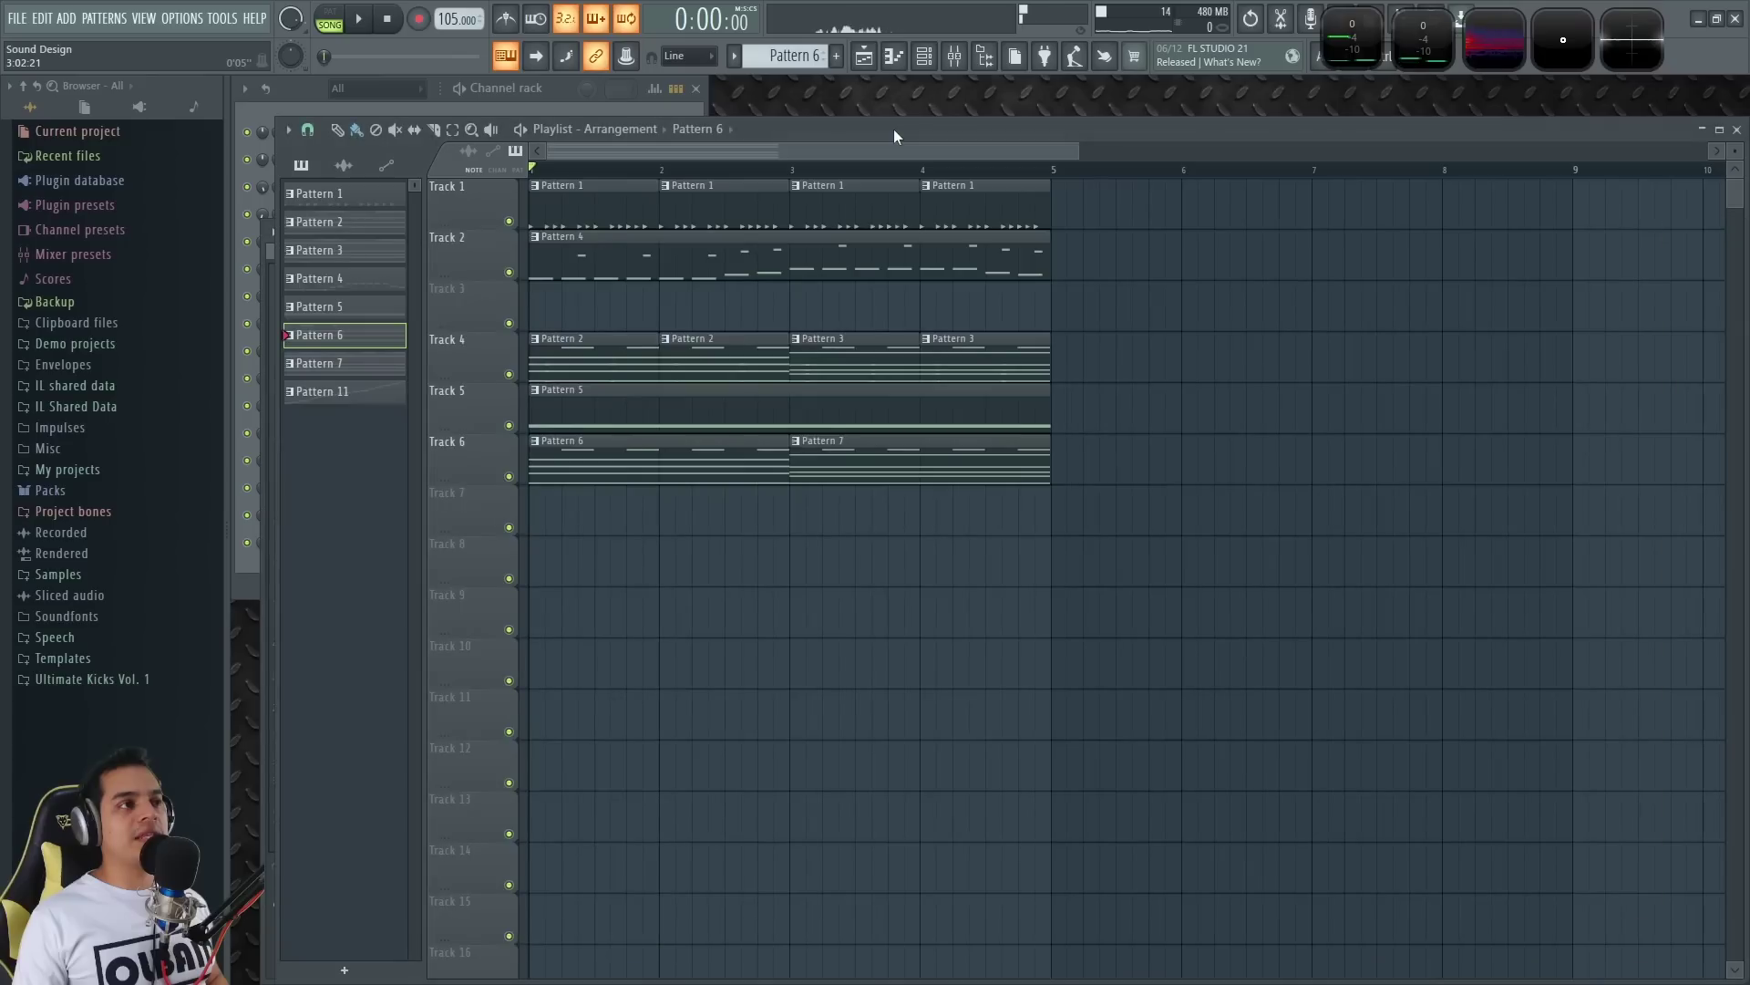
{"action": "key", "text": "F9"}
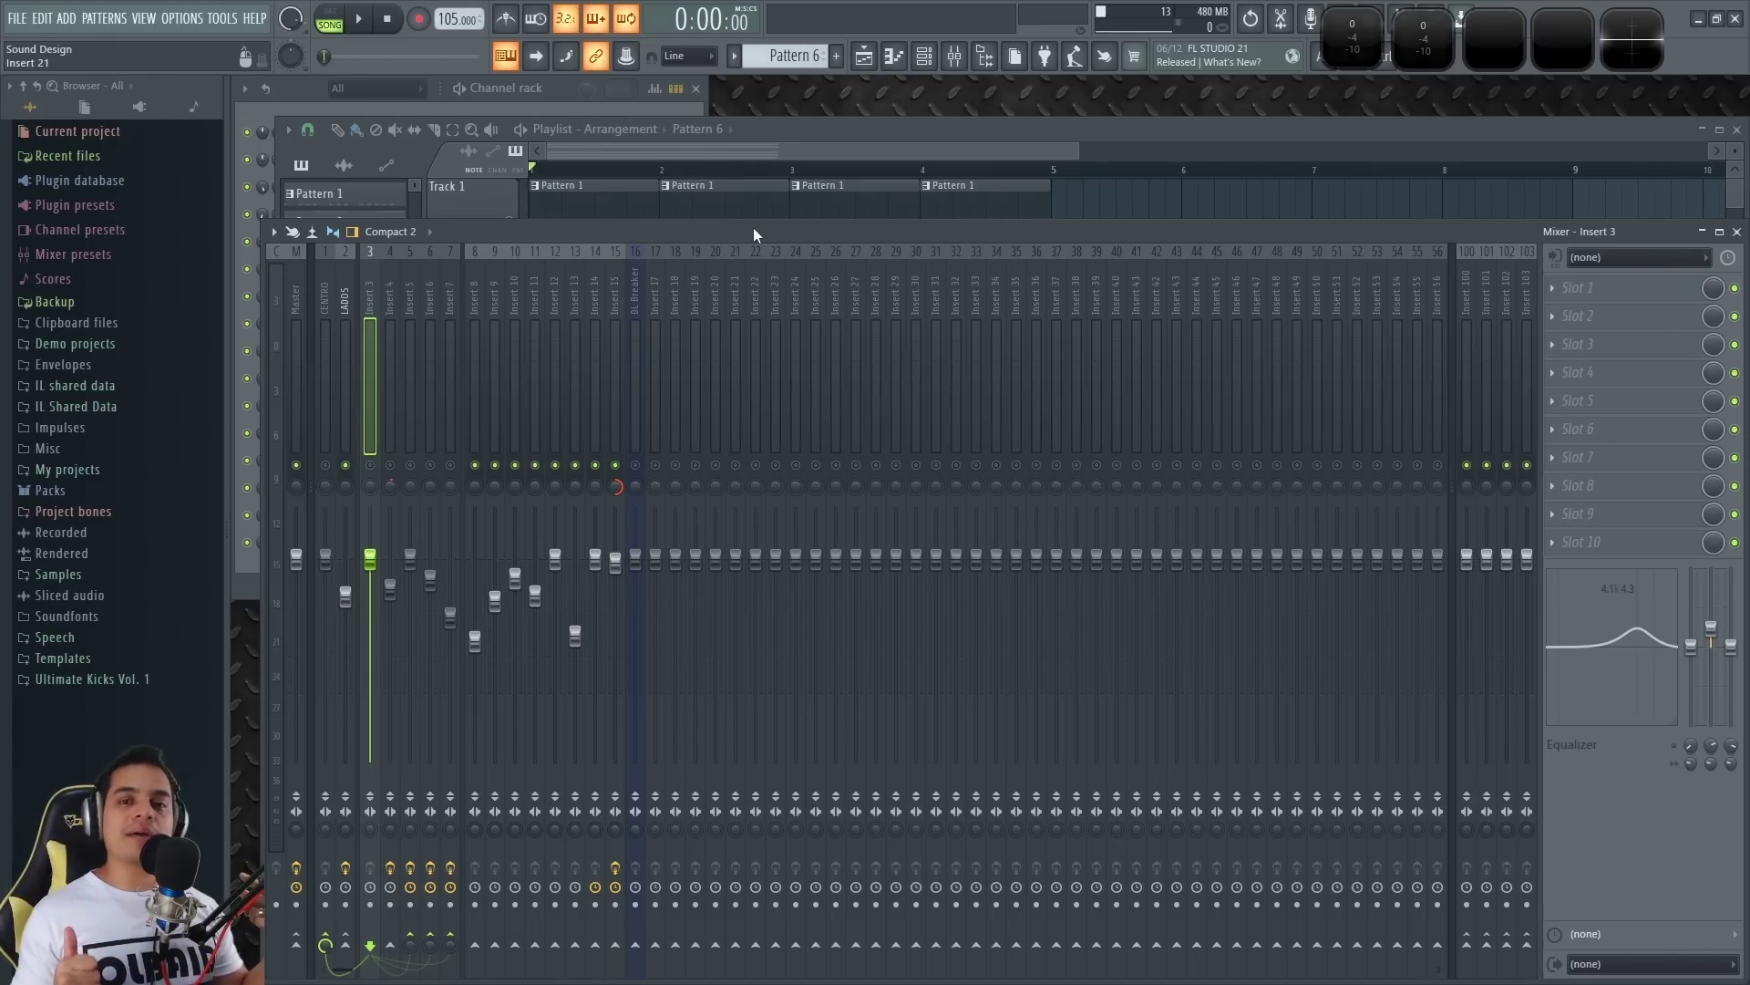
- Bypass Fruity Reeverb 2 on the LADOS bus and open its Fruity delay bank
{"action": "left_click", "coordinate": [345, 282]}
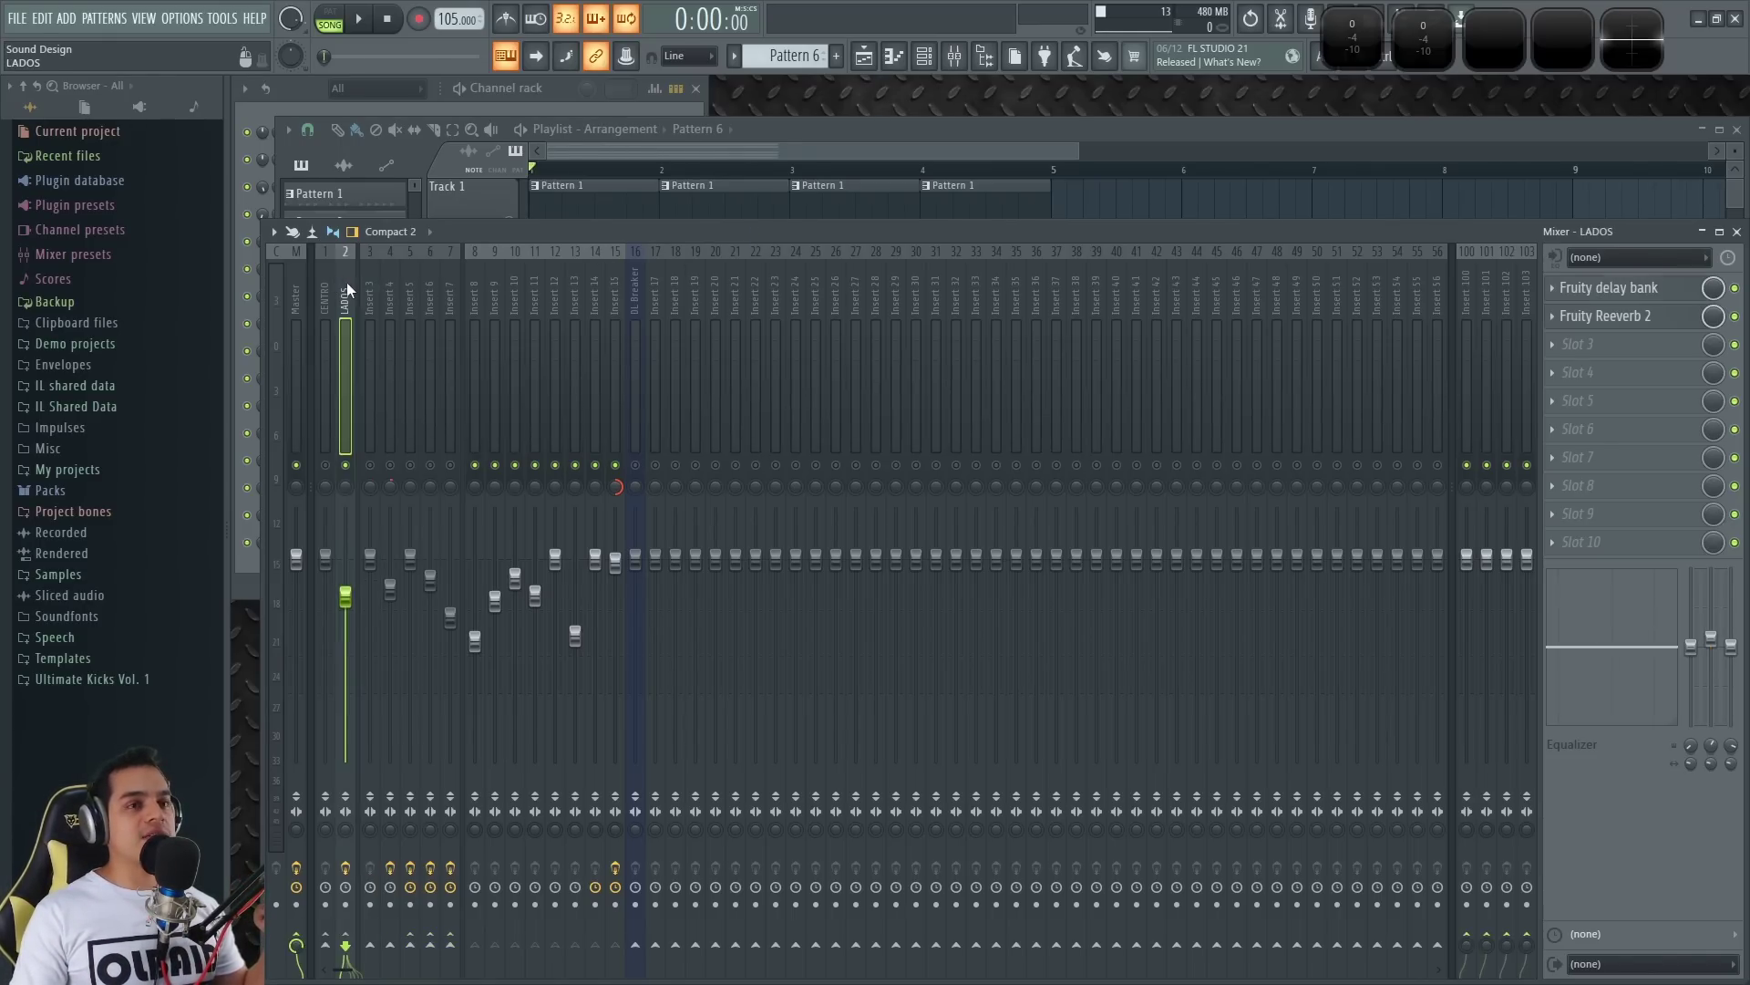
{"action": "left_click", "coordinate": [1735, 316]}
{"action": "left_click", "coordinate": [1686, 292]}
{"action": "left_click_drag", "start_coordinate": [864, 320], "coordinate": [1003, 277]}
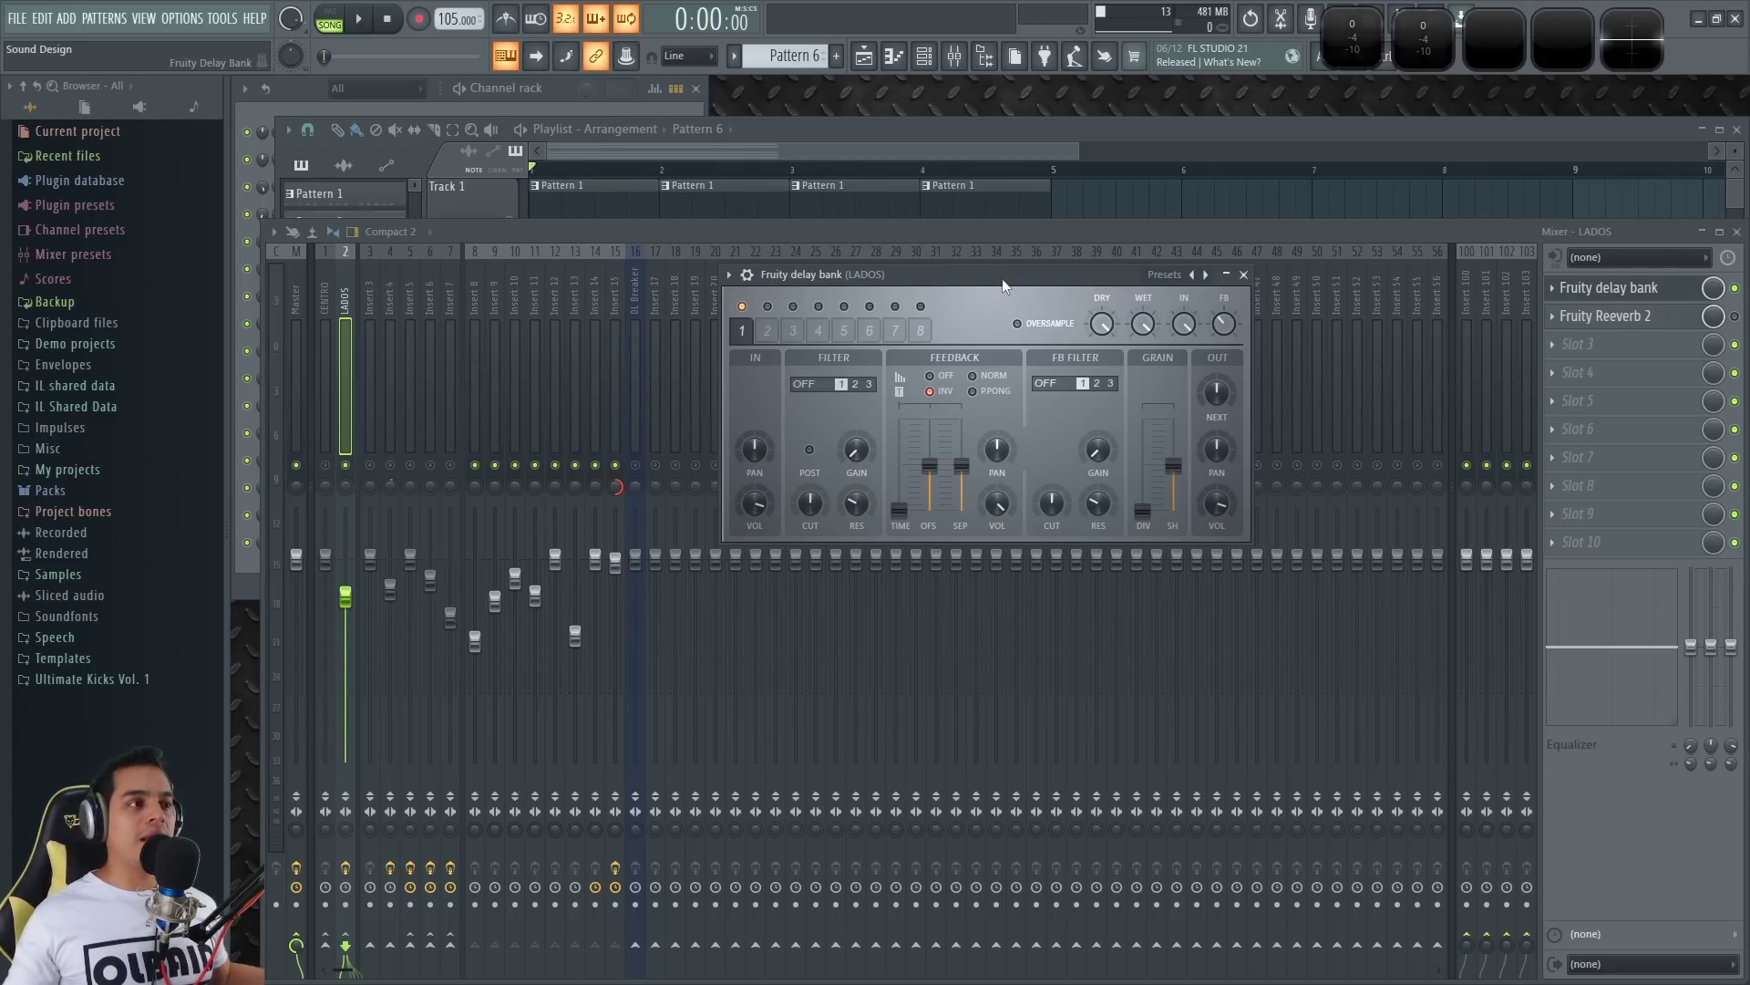
- Solo Insert 8 and play it through the LADOS bus with the Fruity delay bank open above the mixer strips
{"action": "right_click", "coordinate": [477, 466]}
{"action": "key", "text": "space"}
{"action": "key", "text": "space"}
{"action": "left_click", "coordinate": [1632, 287]}
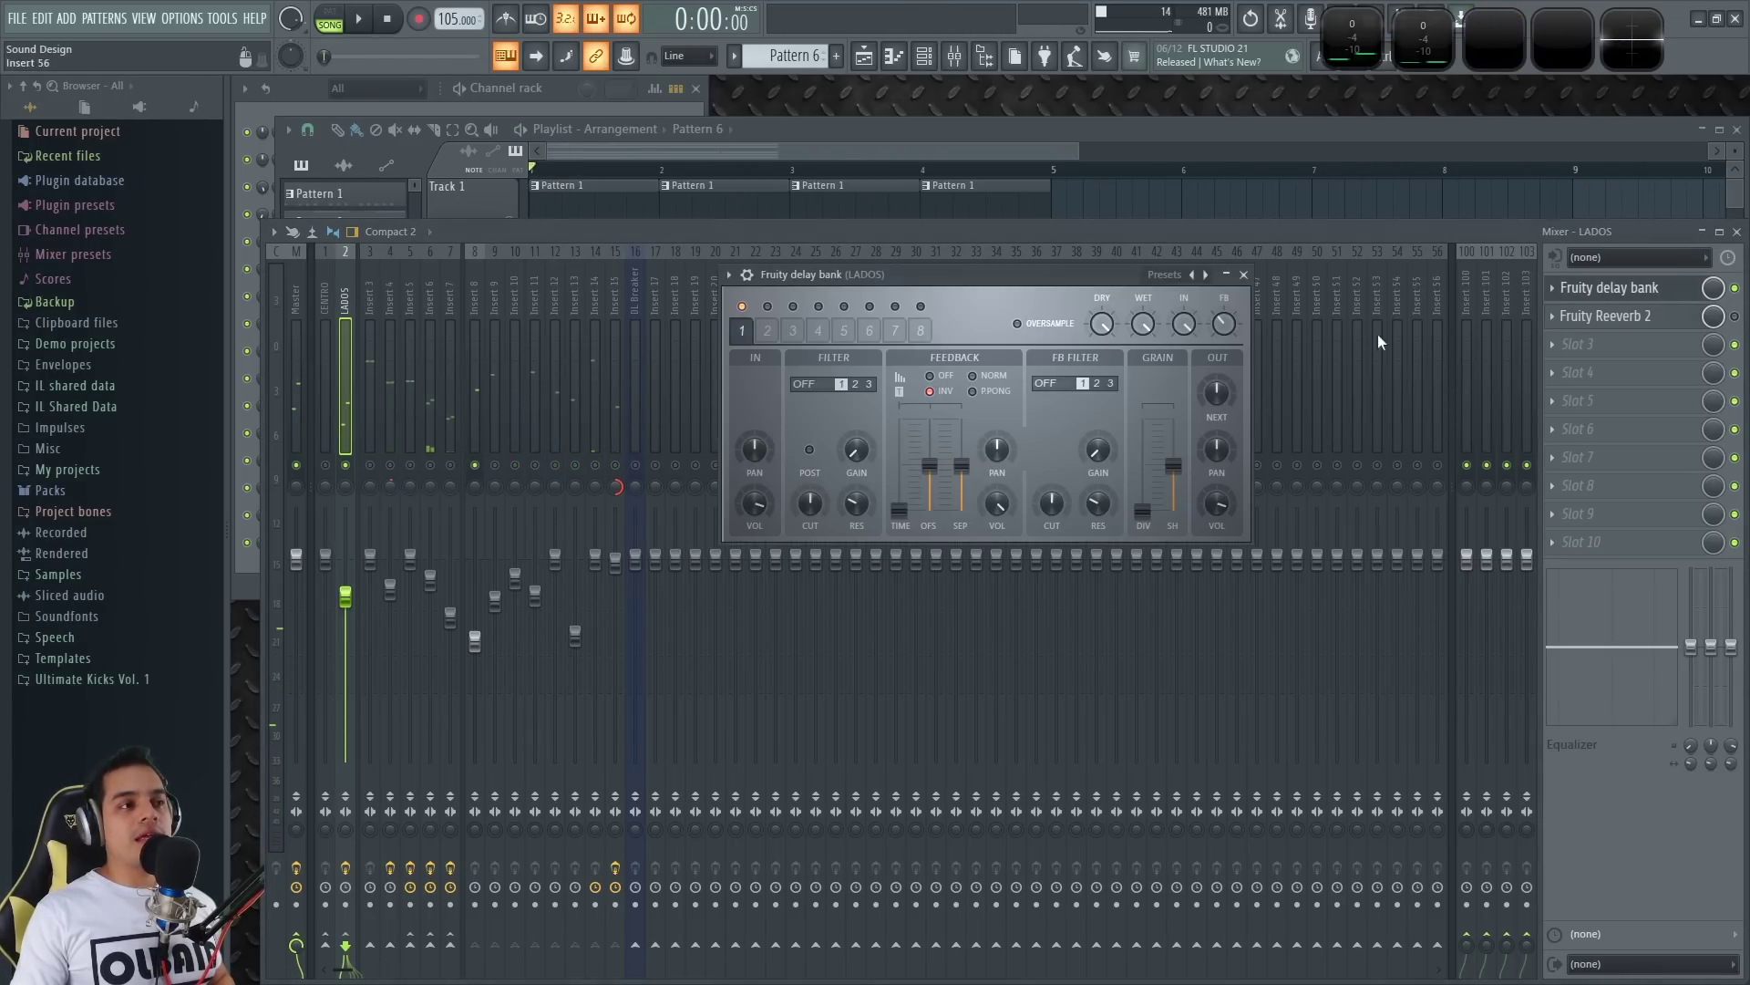
{"action": "left_click_drag", "start_coordinate": [956, 273], "coordinate": [974, 274]}
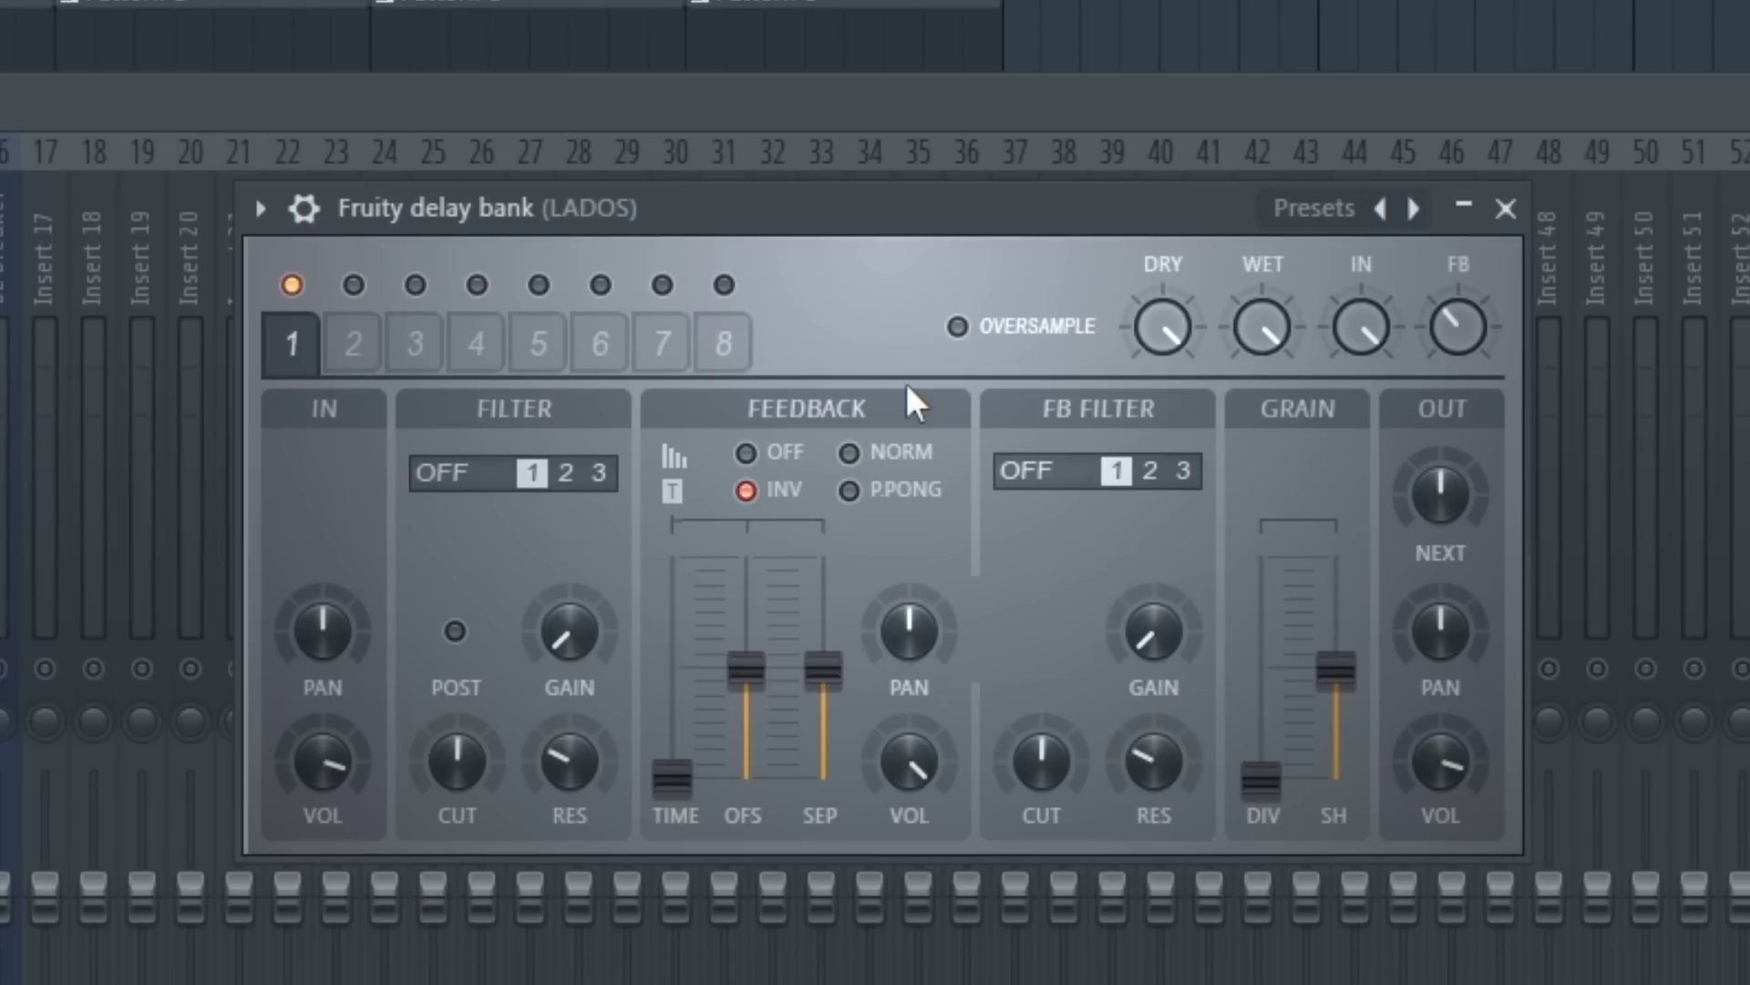
{"action": "left_click_drag", "start_coordinate": [928, 190], "coordinate": [897, 121]}
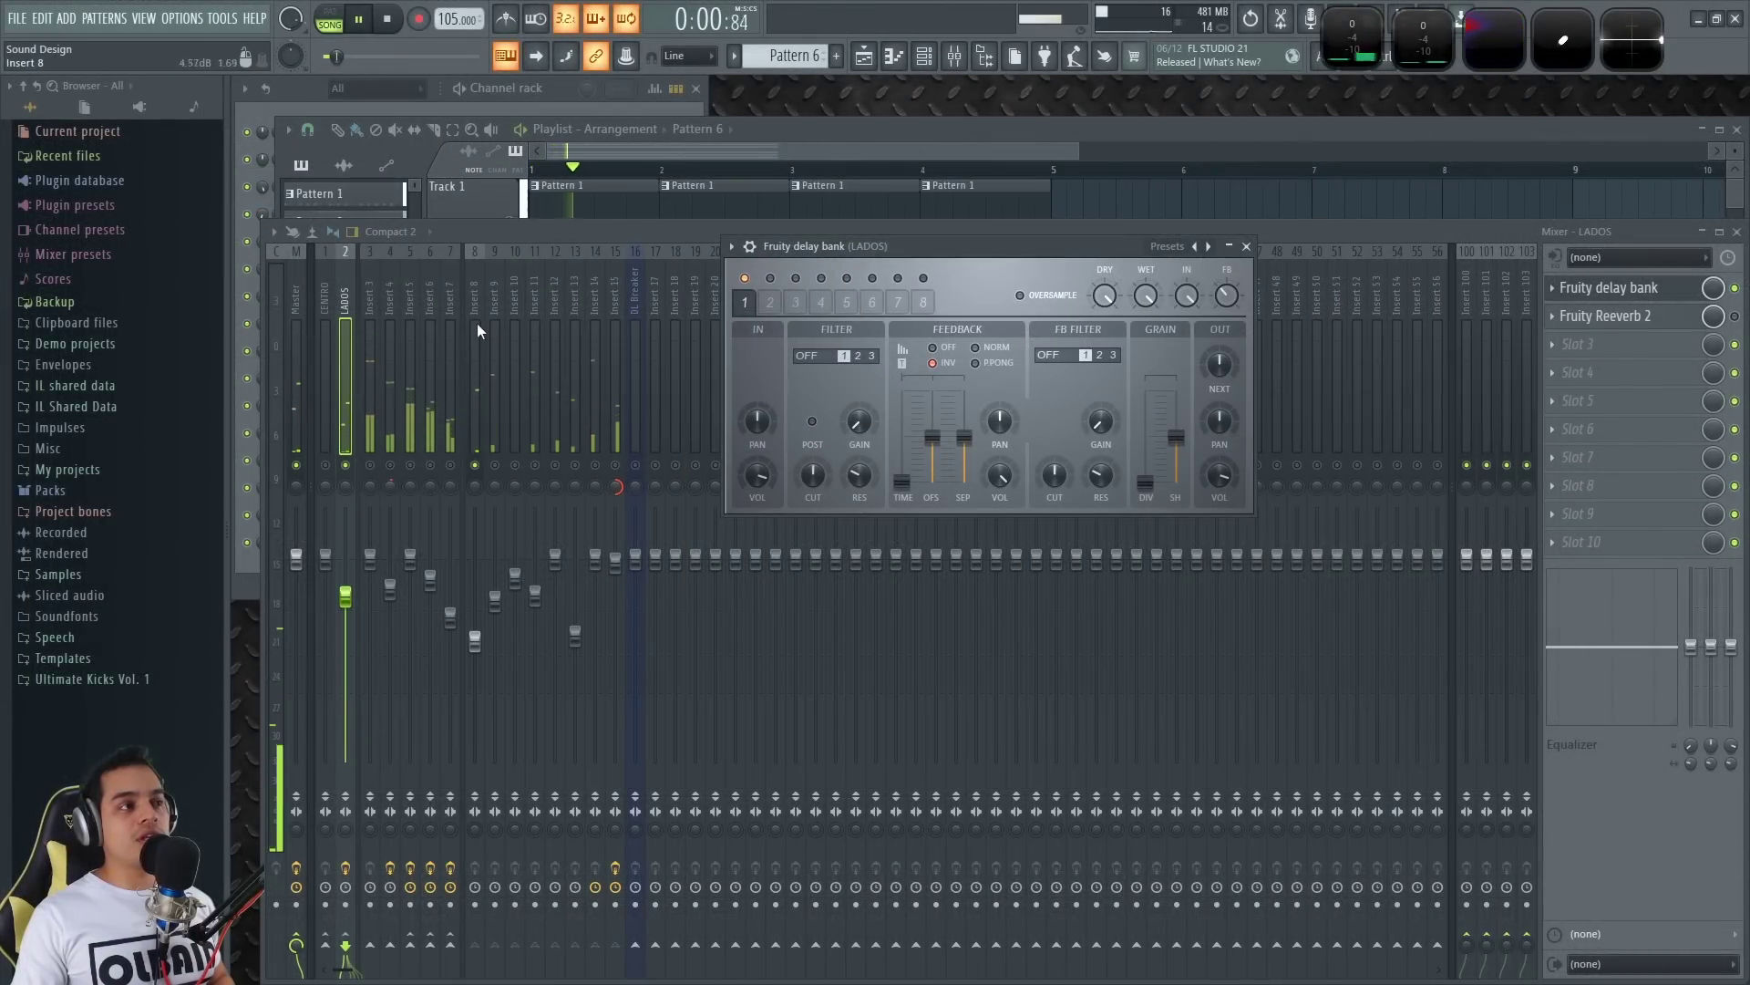
- Check Insert 8, reopen the Fruity delay bank on the LADOS bus, and detach its window so it stays open
{"action": "left_click", "coordinate": [474, 297]}
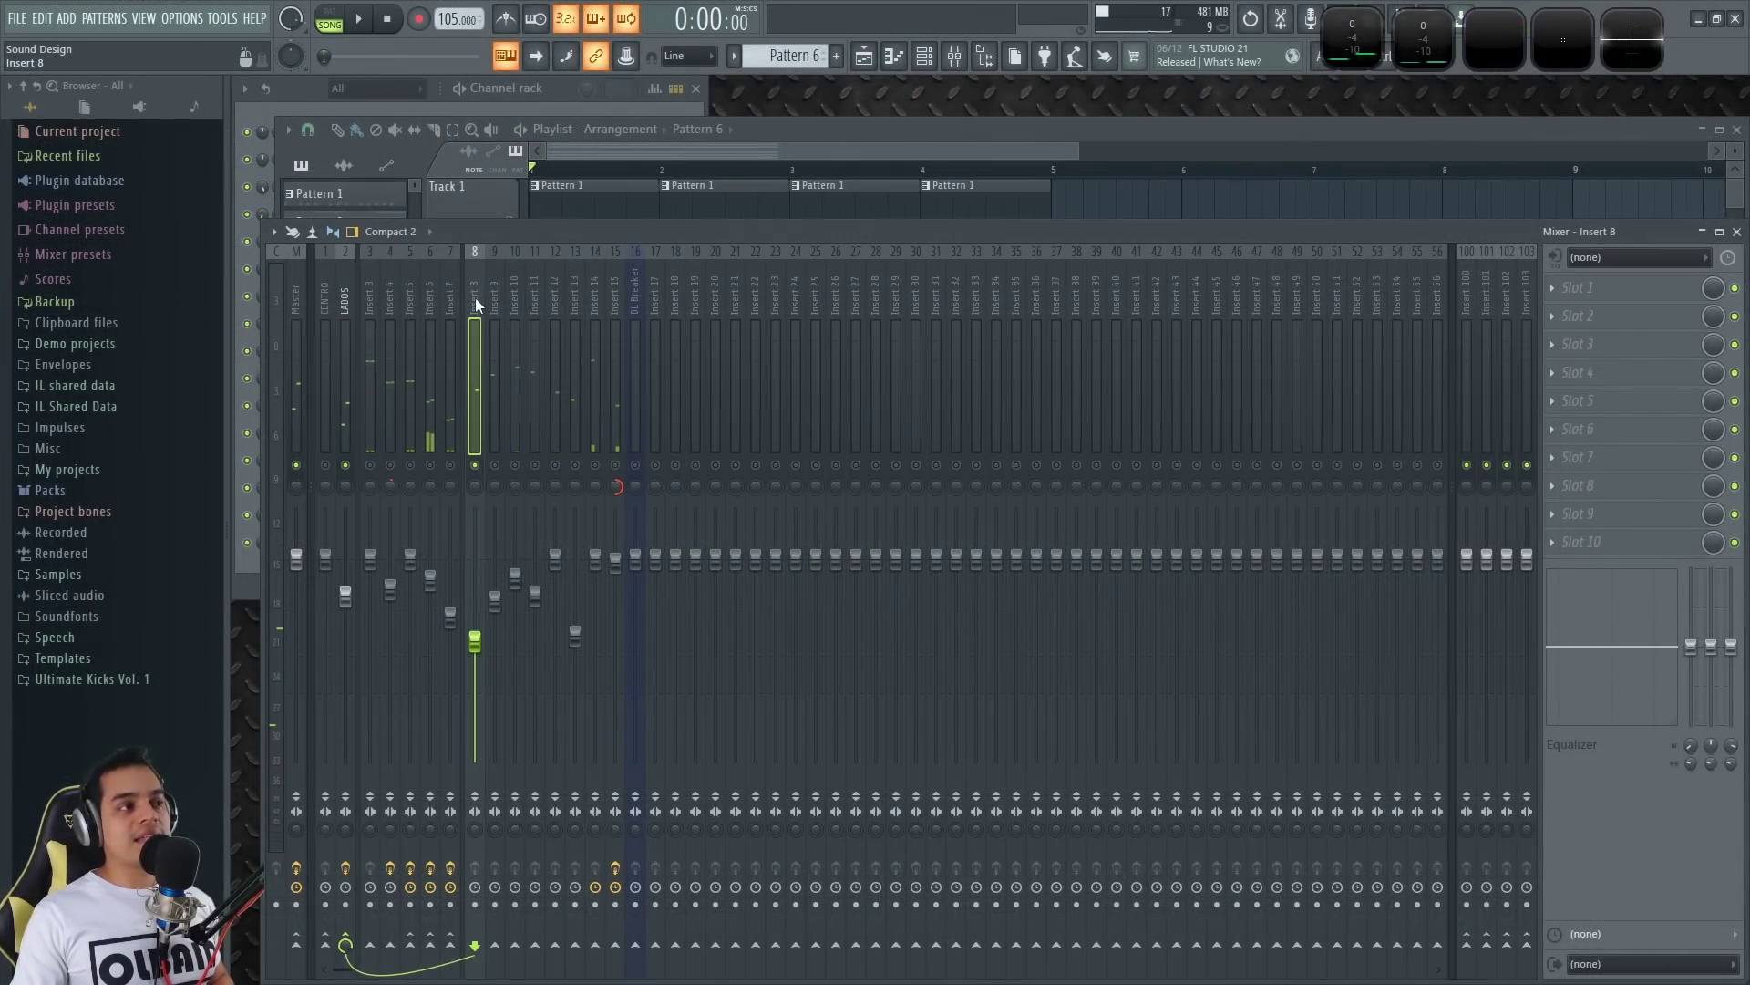
{"action": "left_click", "coordinate": [345, 306]}
{"action": "left_click", "coordinate": [1606, 286]}
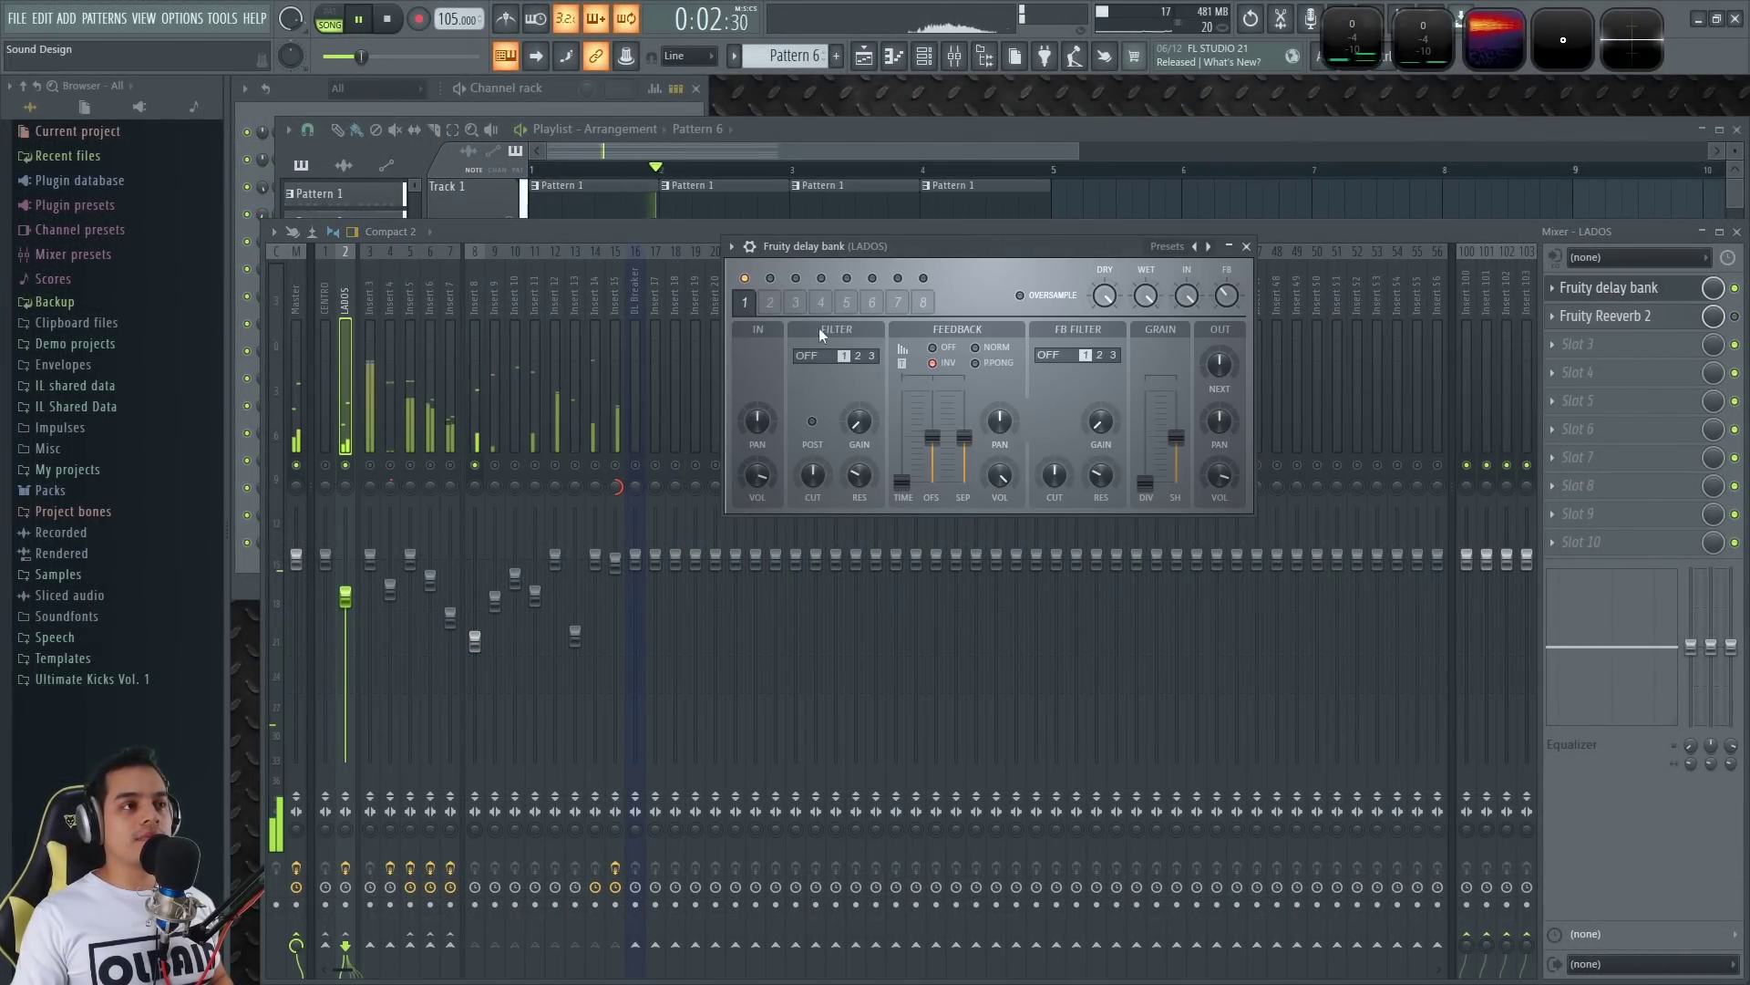
{"action": "left_click", "coordinate": [732, 247]}
{"action": "left_click", "coordinate": [784, 640]}
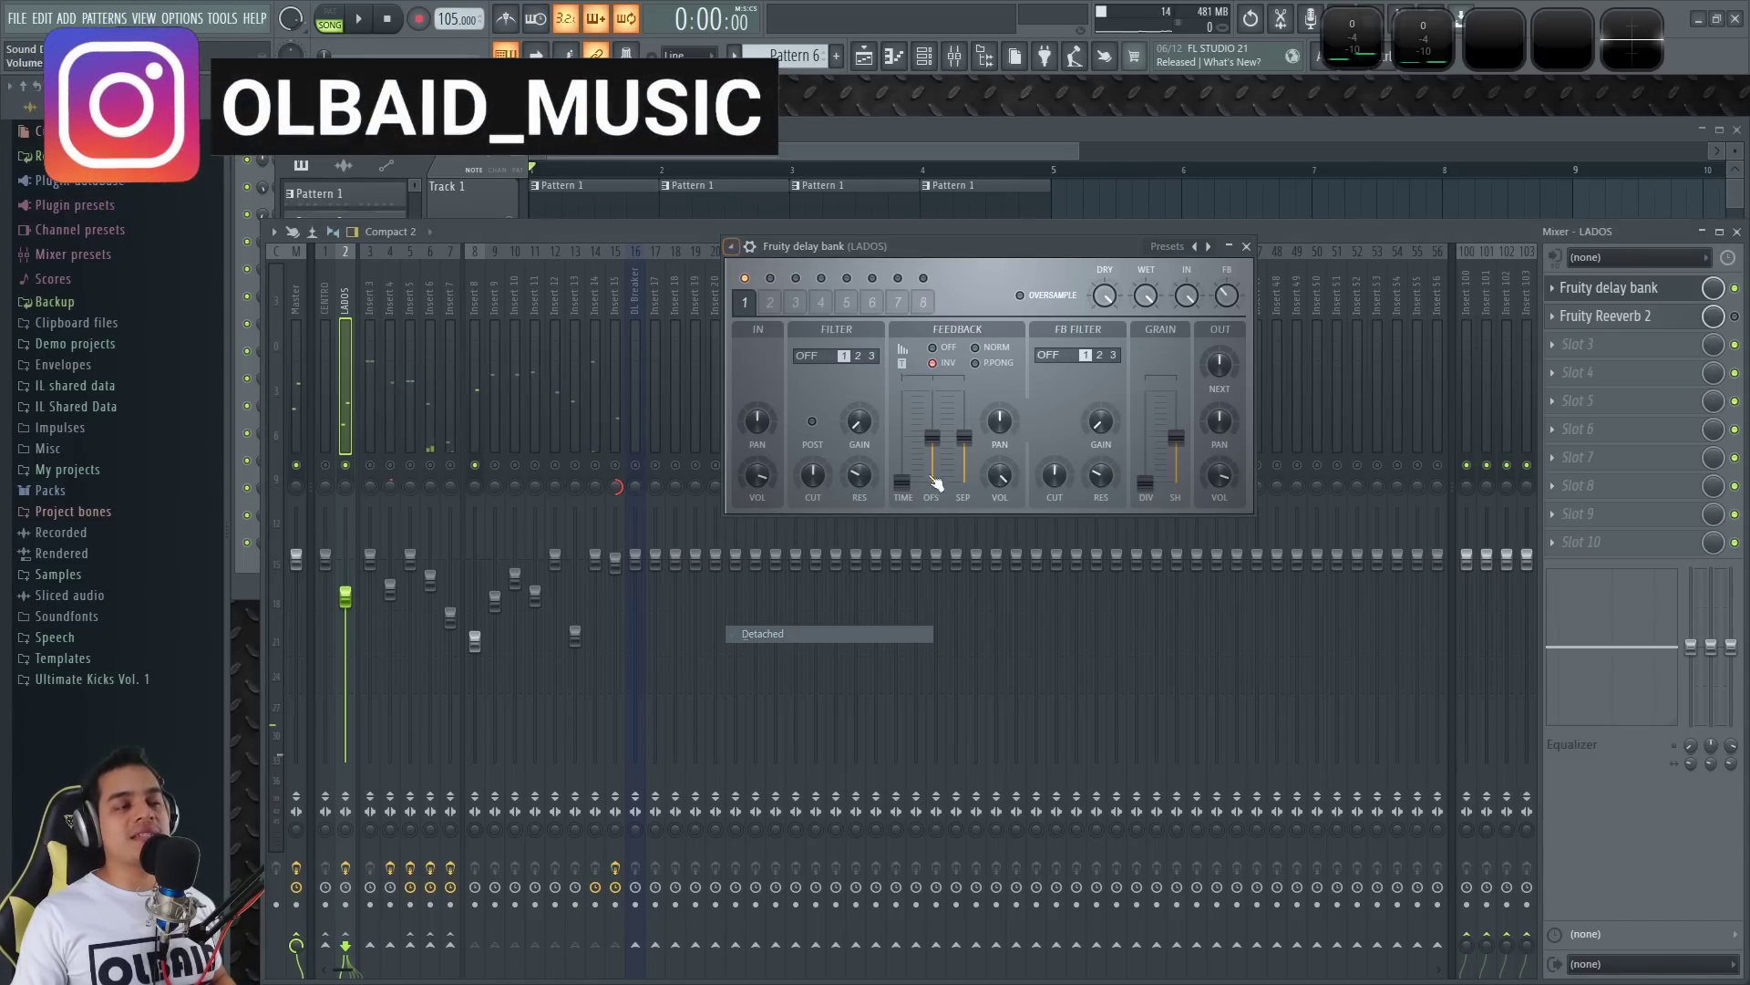
{"action": "left_click_drag", "start_coordinate": [970, 243], "coordinate": [1096, 252]}
- Play the soloed Insert 8 with the LADOS bus selected to examine the delay's effect on both channels
{"action": "key", "text": "space"}
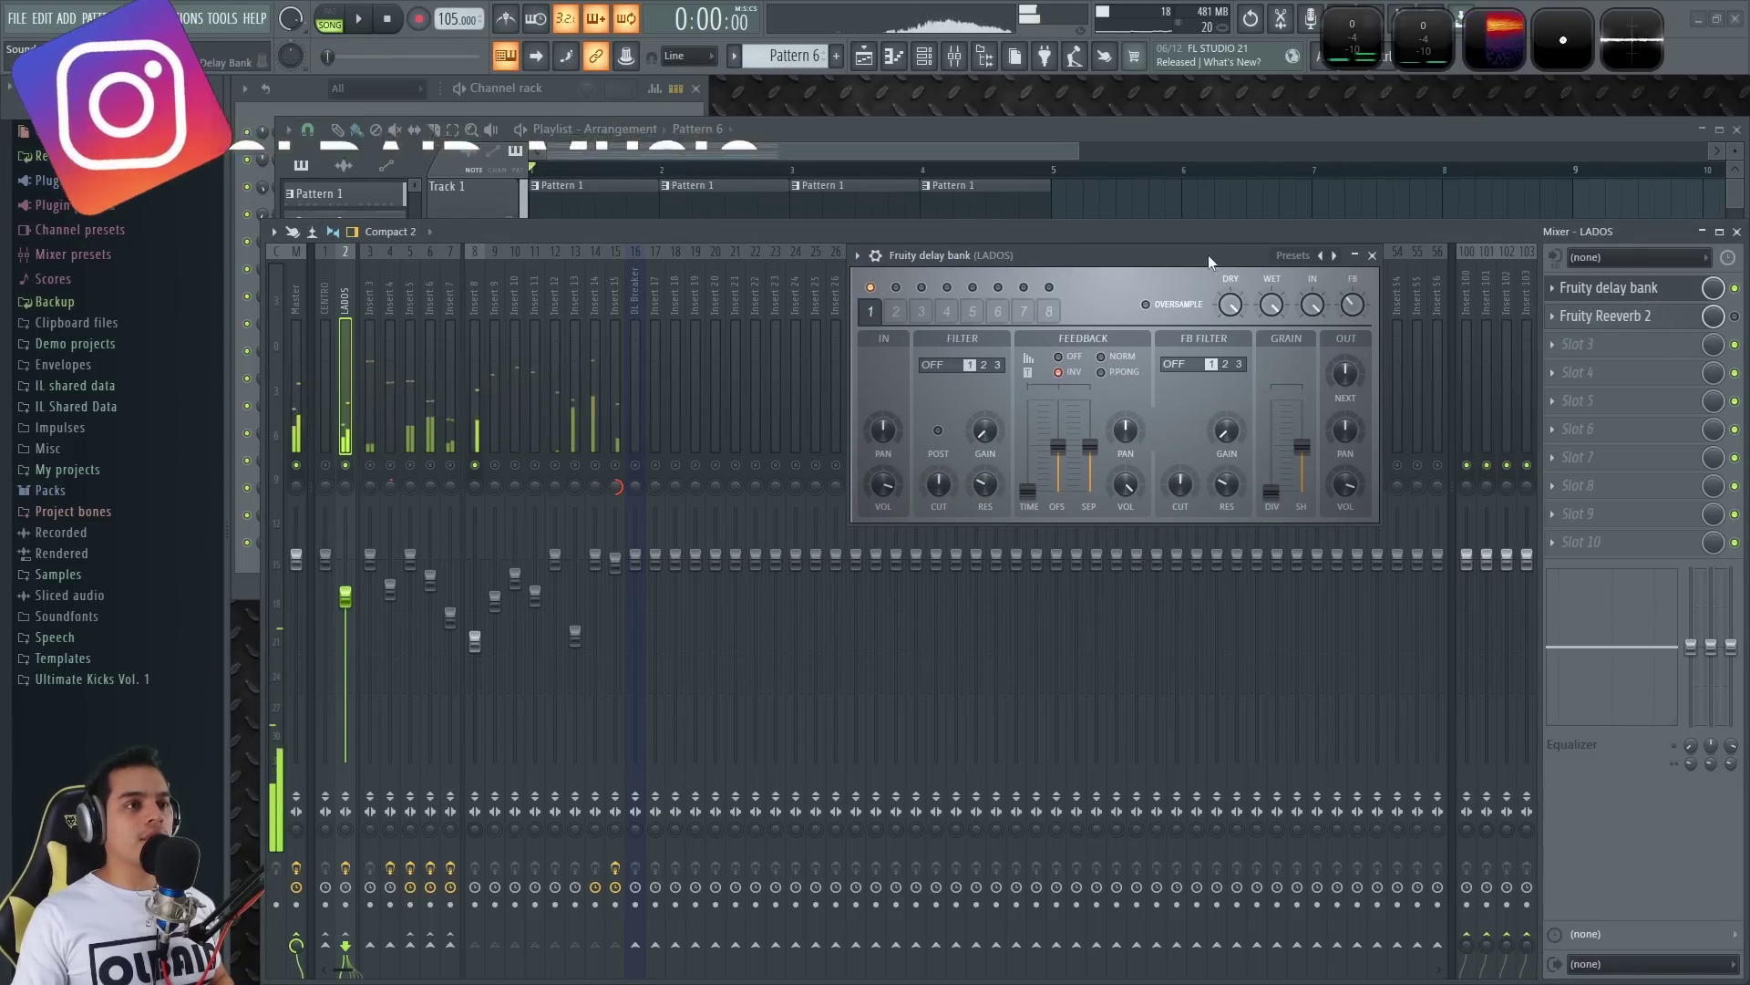
{"action": "key", "text": "space"}
{"action": "key", "text": "space"}
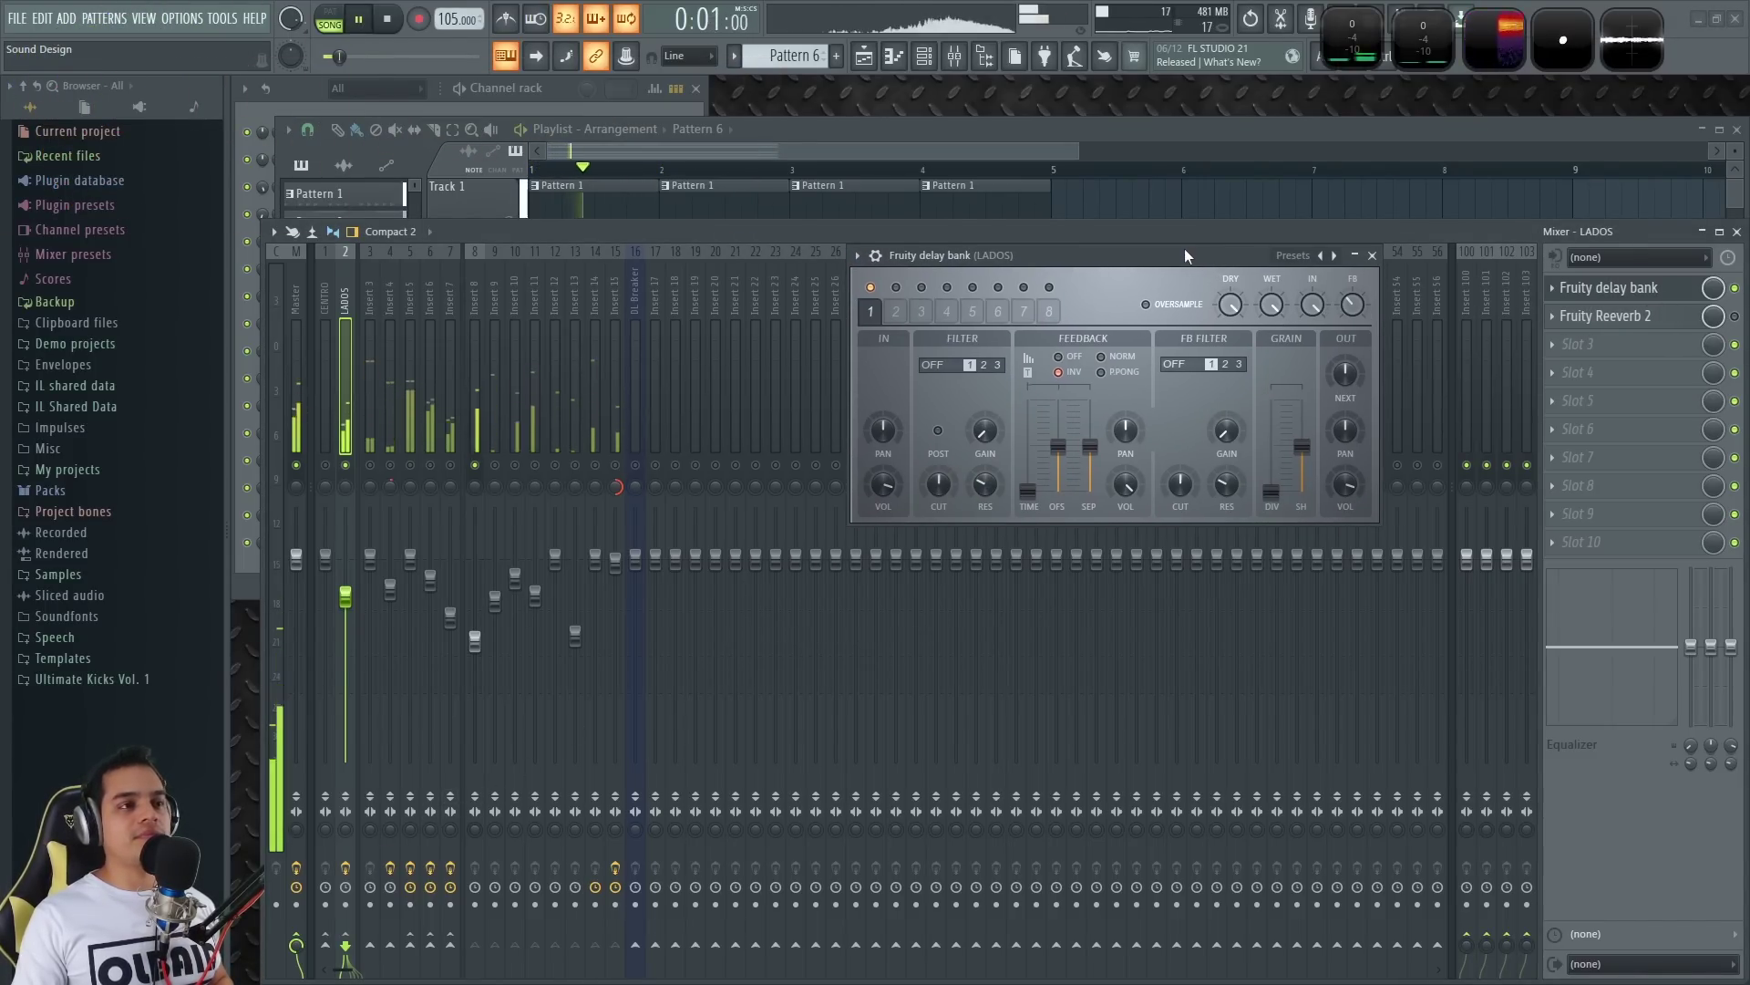
{"action": "key", "text": "space"}
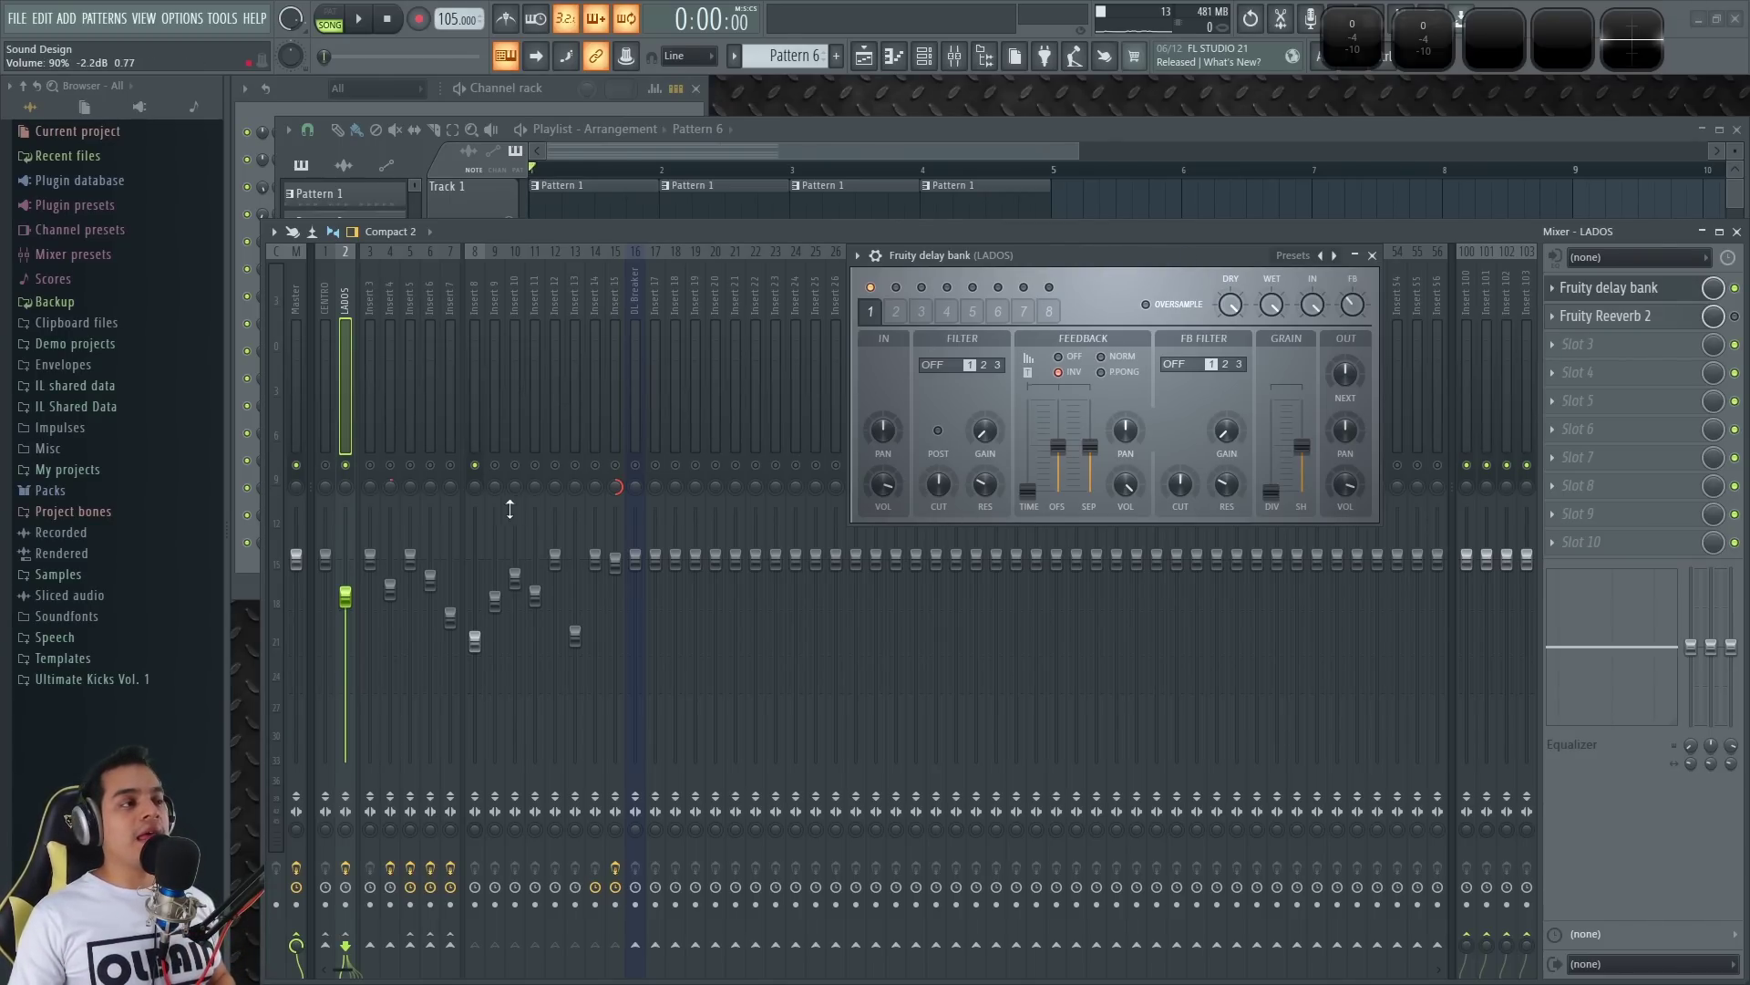
- Select Insert 8 and play it to examine its dry signal level without the delay
{"action": "key", "text": "space"}
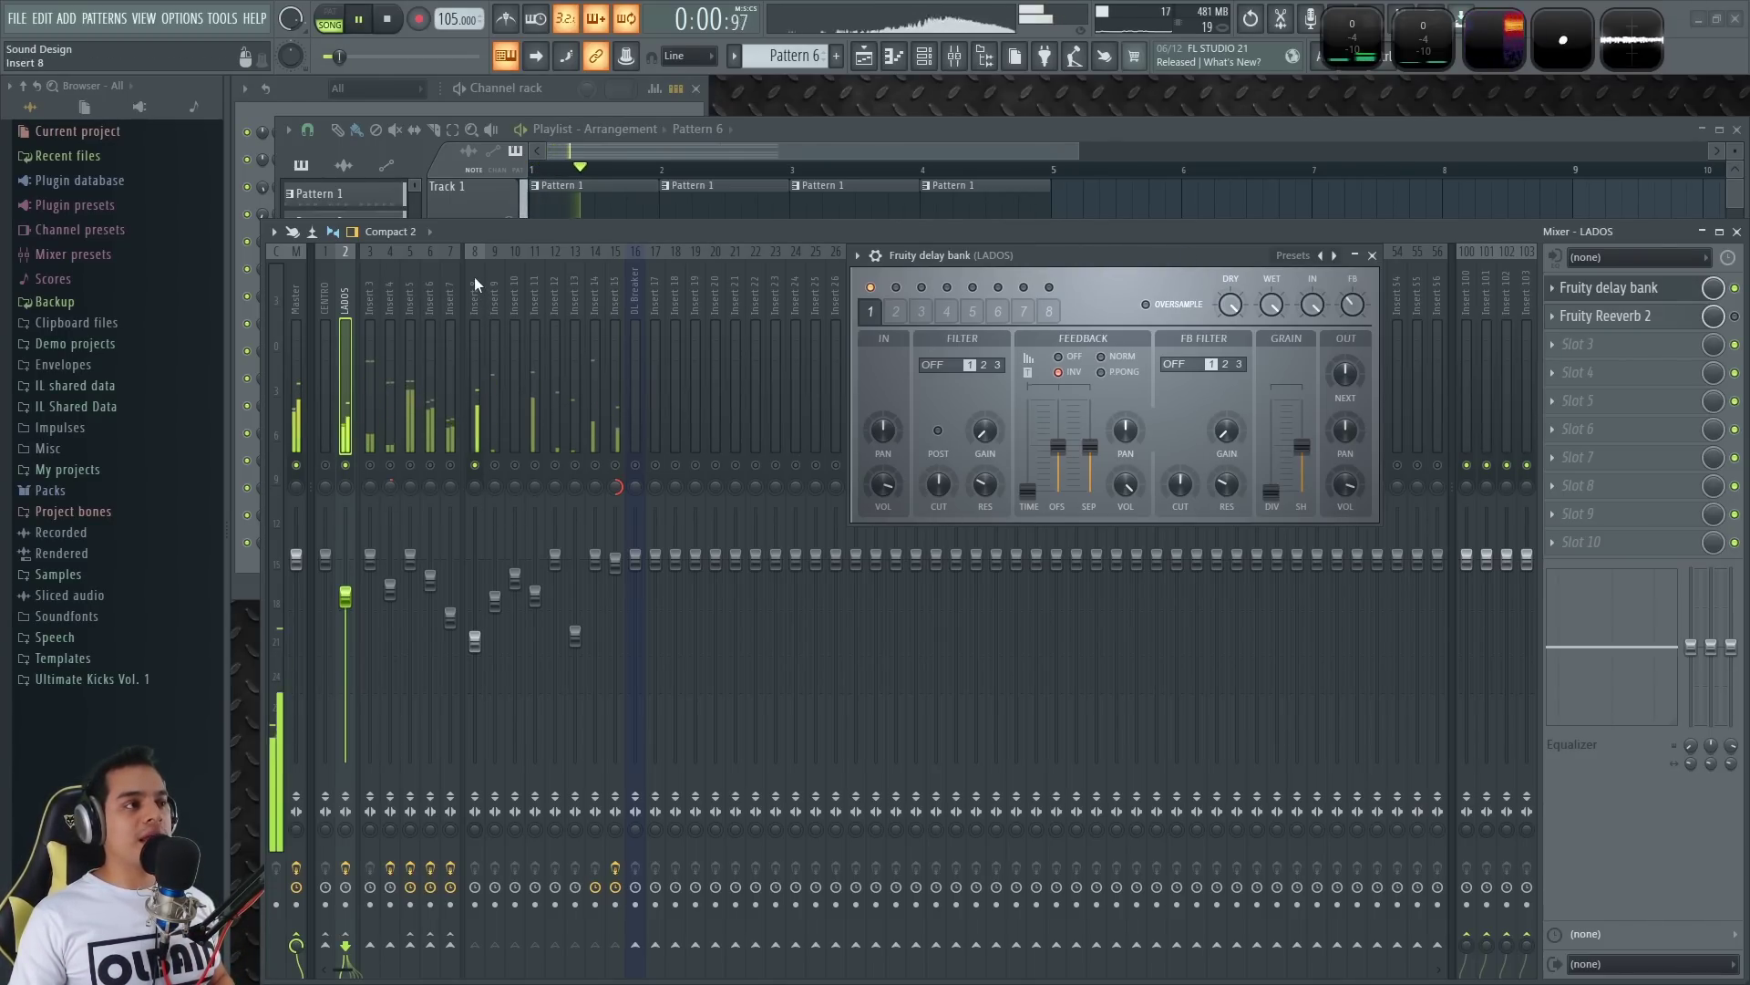
{"action": "left_click", "coordinate": [474, 277]}
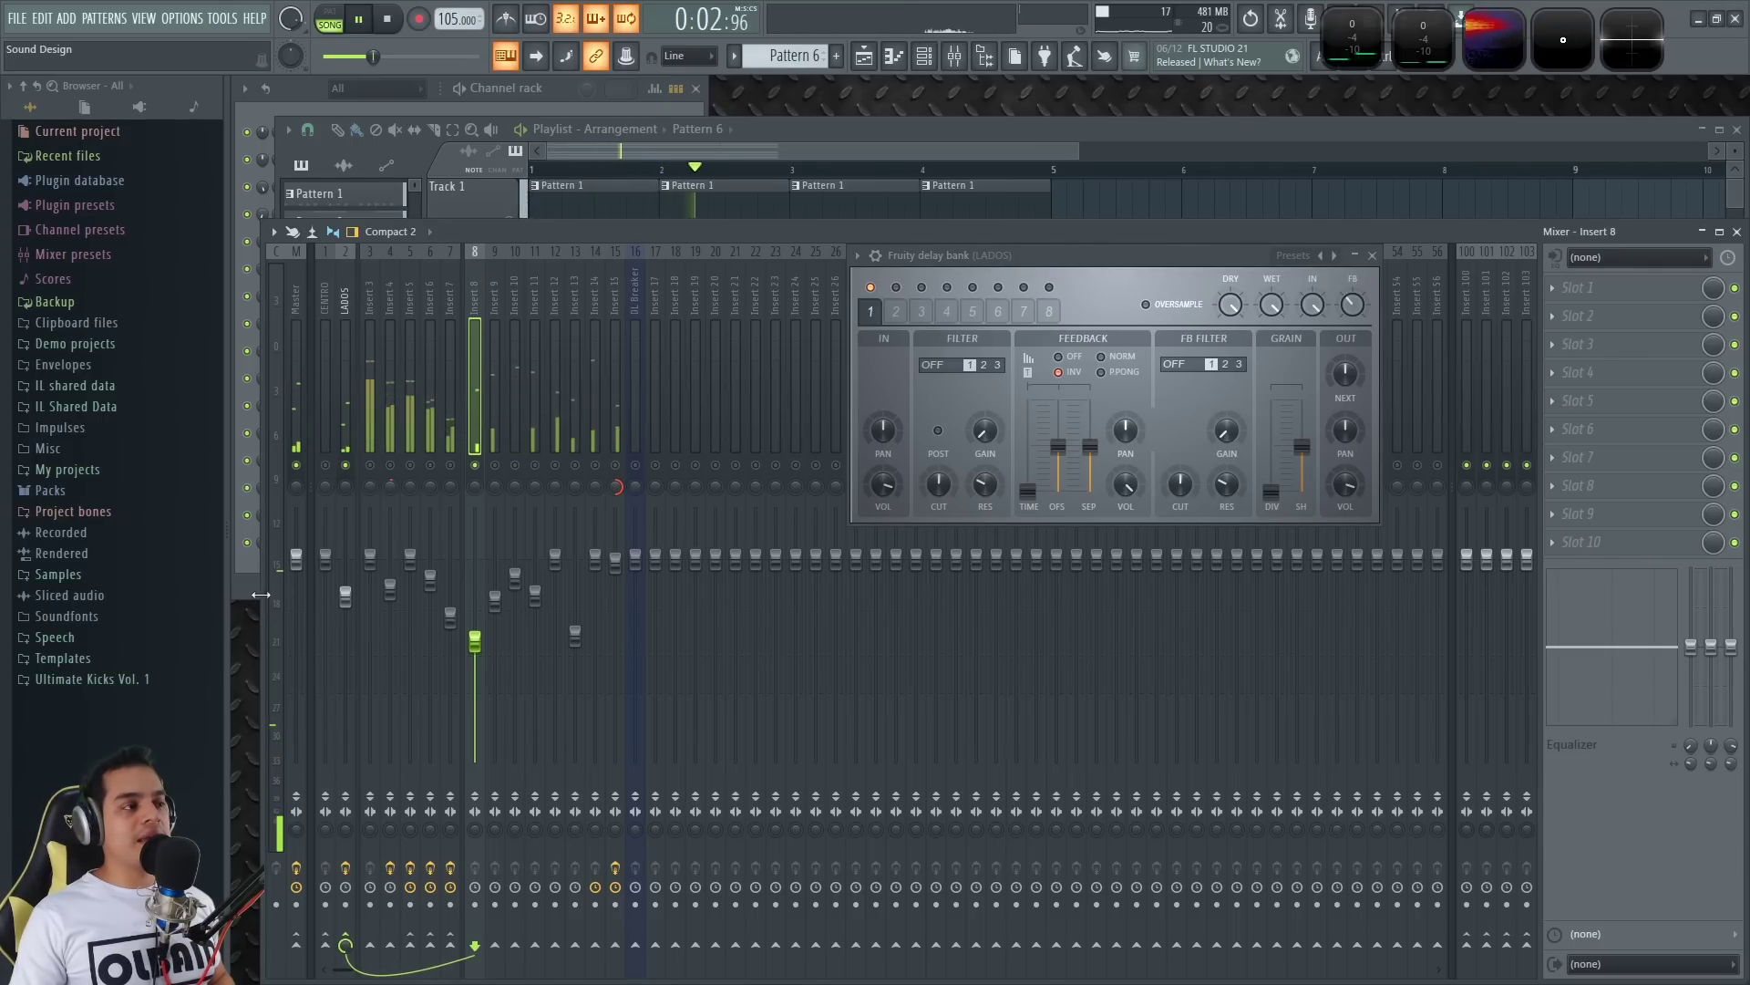
{"action": "key", "text": "space"}
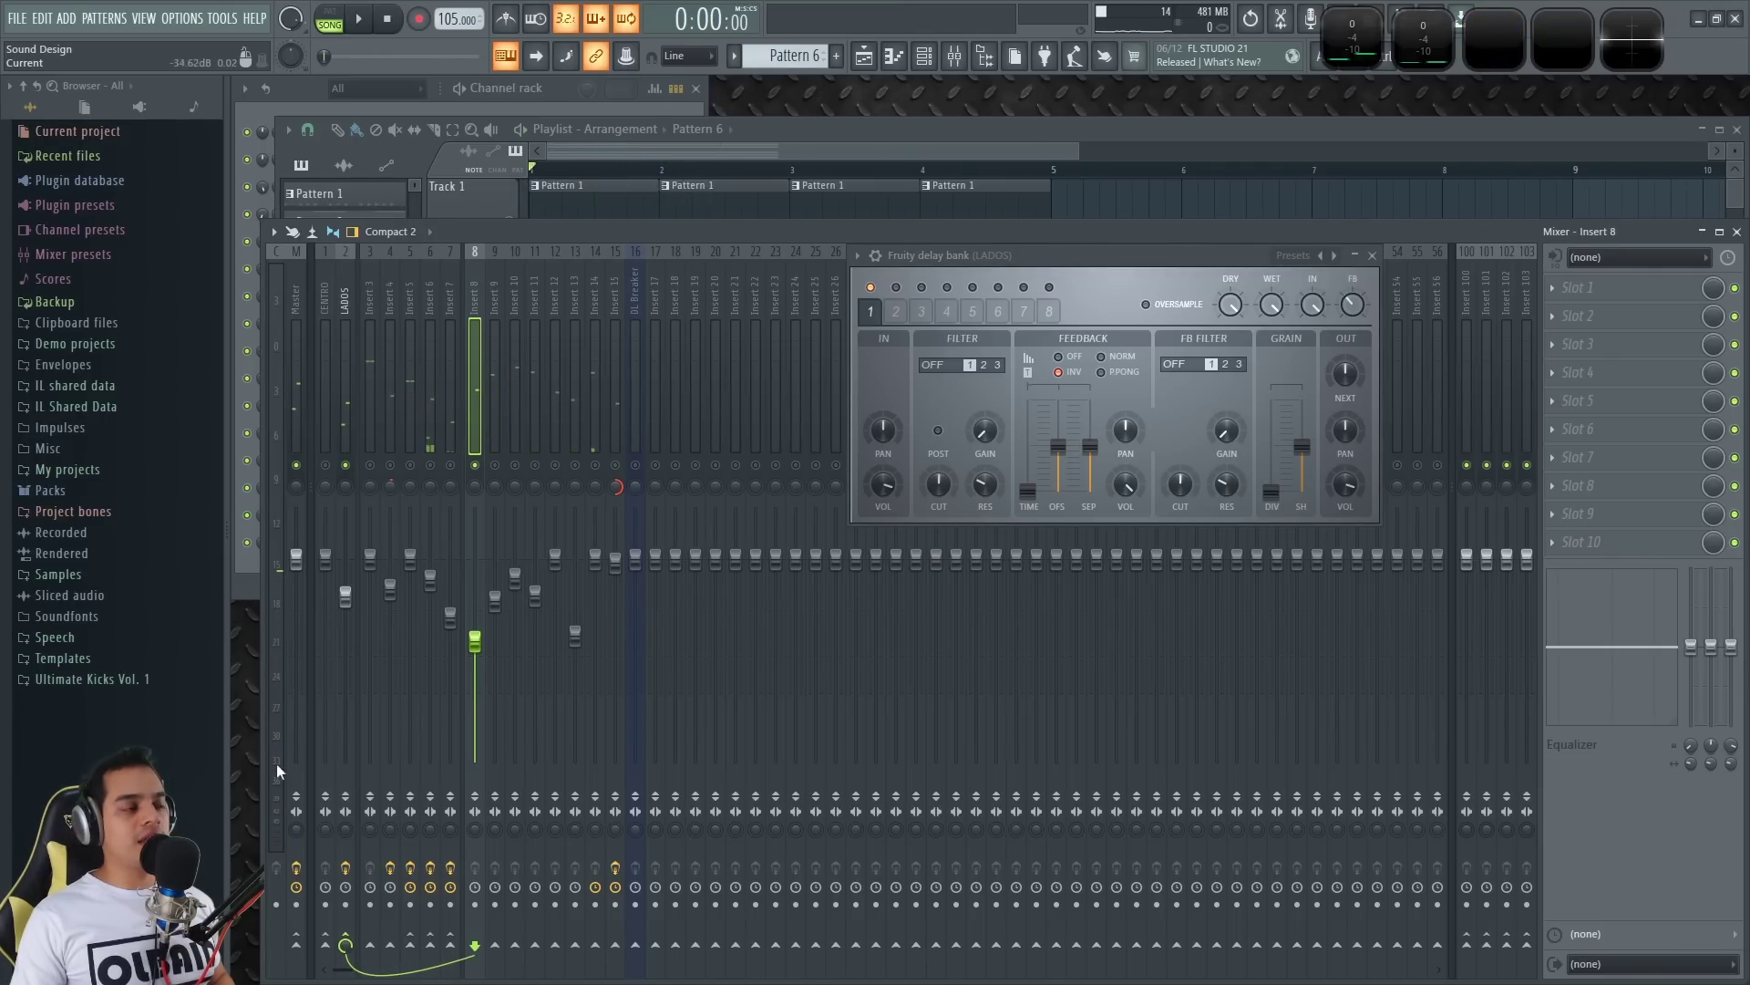
{"action": "key", "text": "space"}
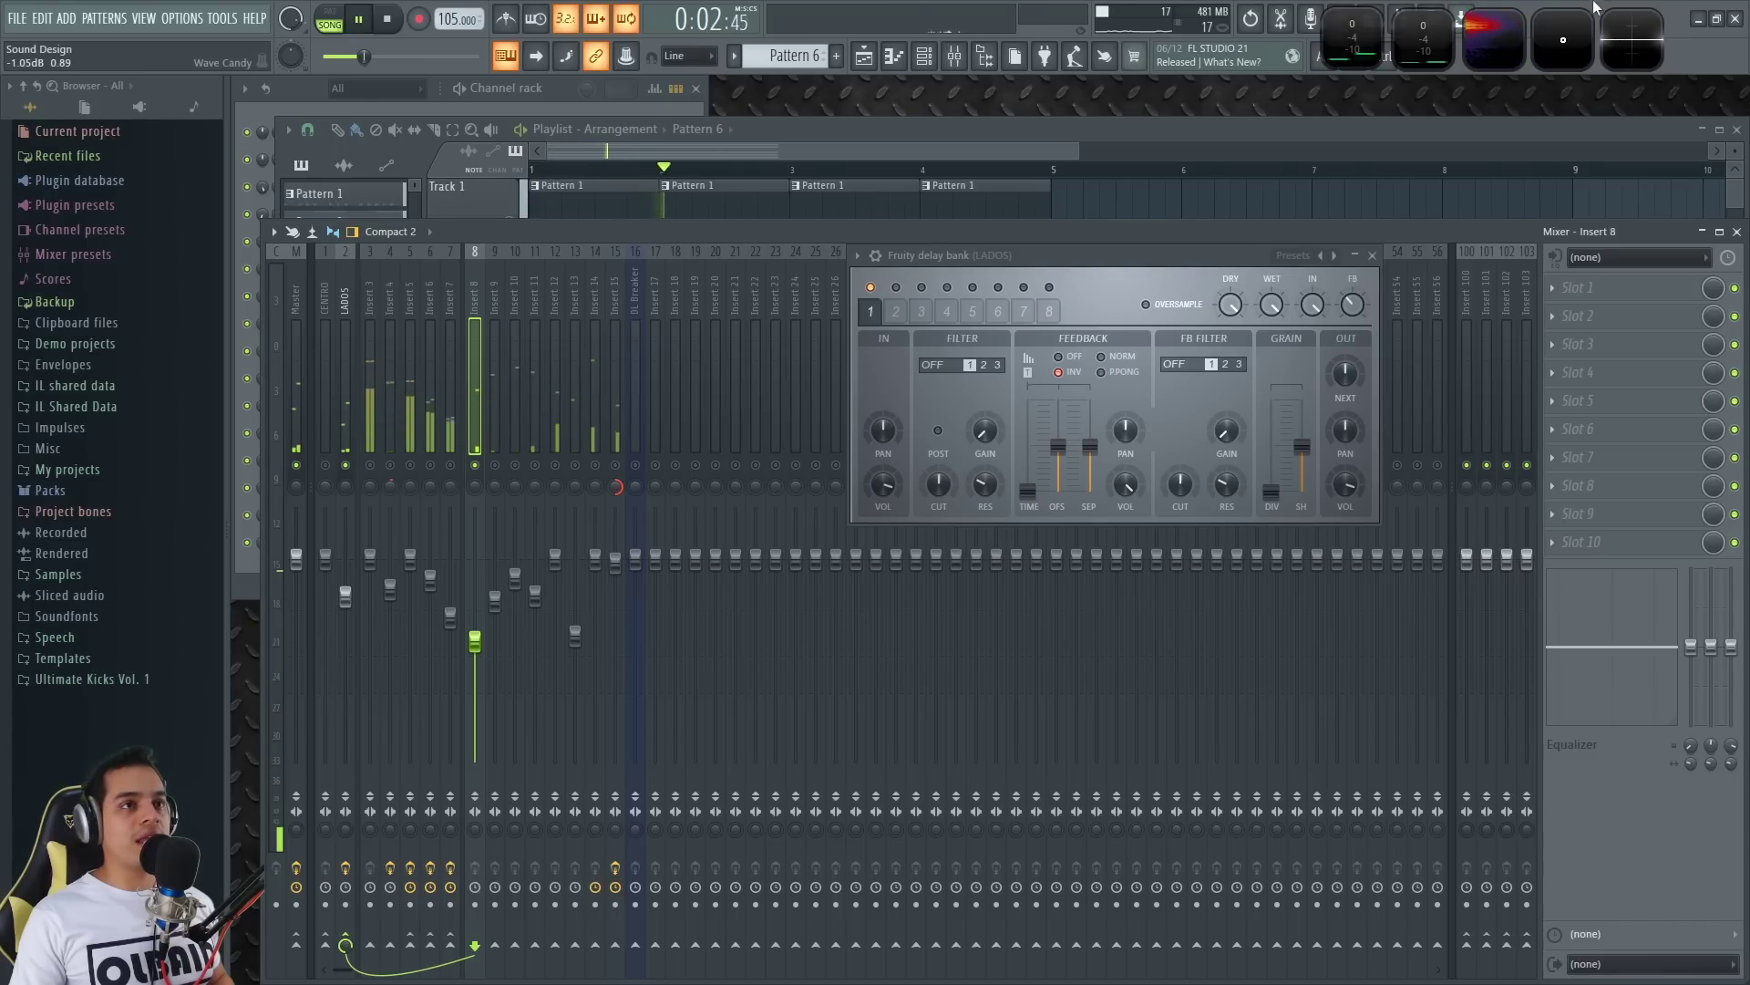
{"action": "key", "text": "space"}
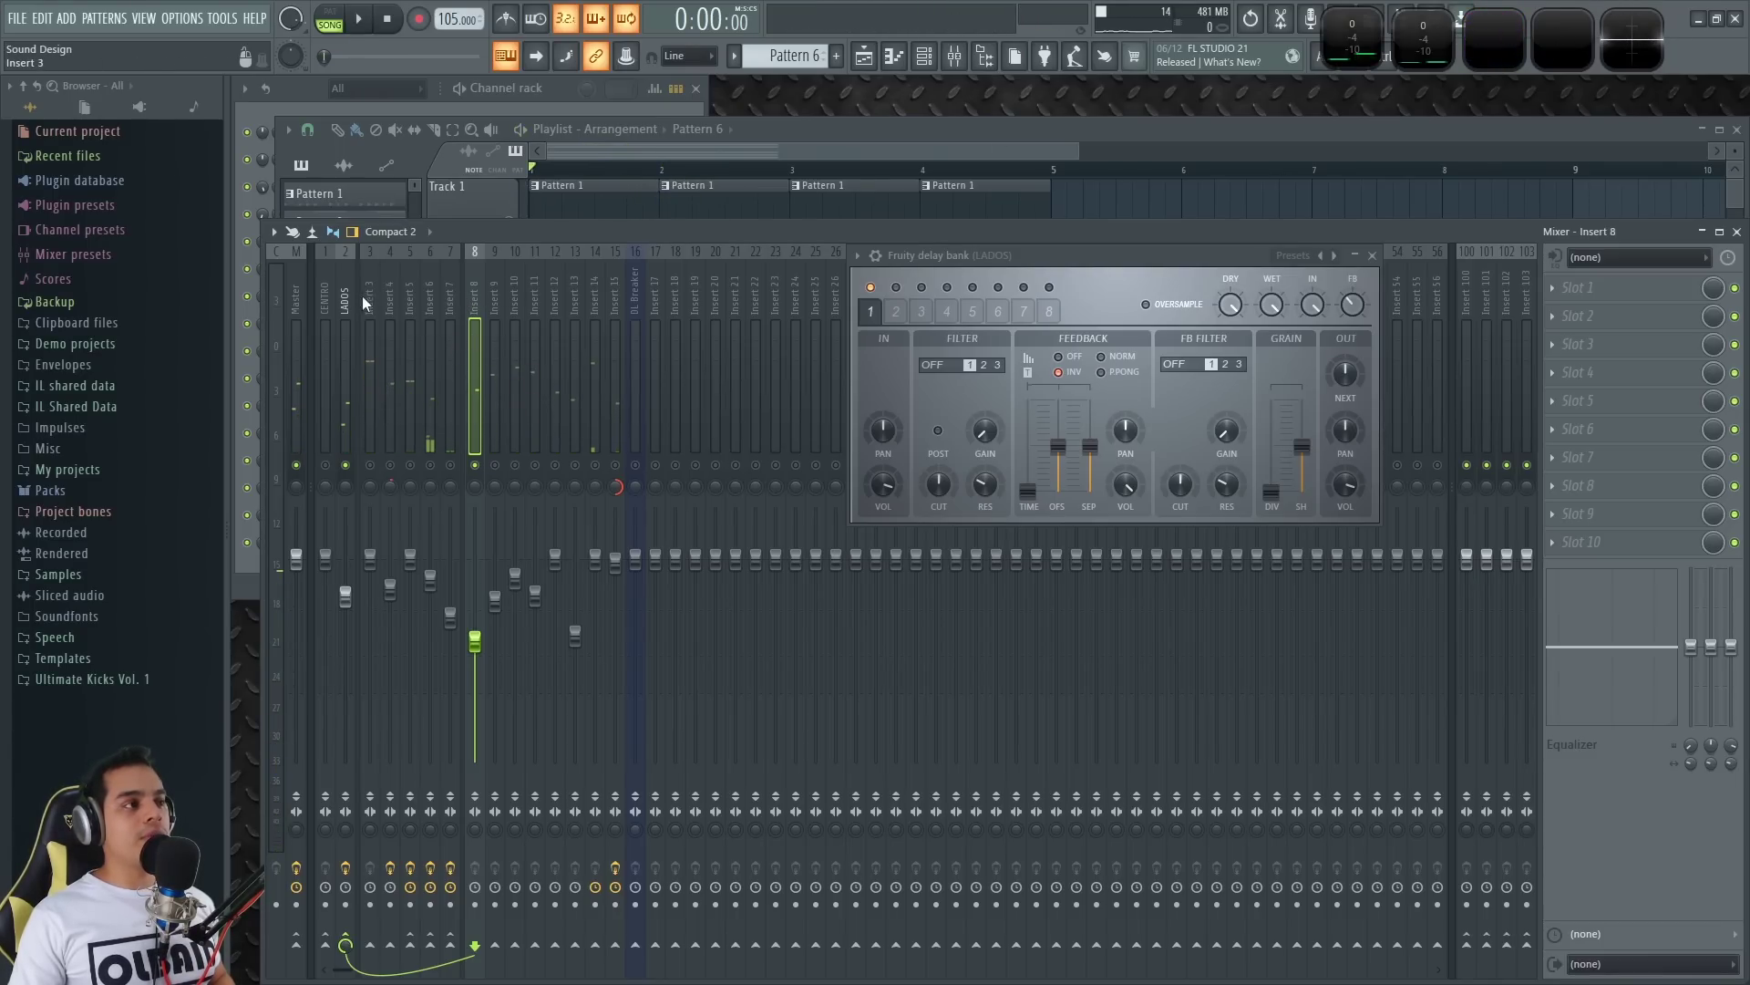
- Select the LADOS bus and replay Insert 8 through the delay to compare its stereo levels with the dry signal
{"action": "left_click", "coordinate": [346, 293]}
{"action": "key", "text": "space"}
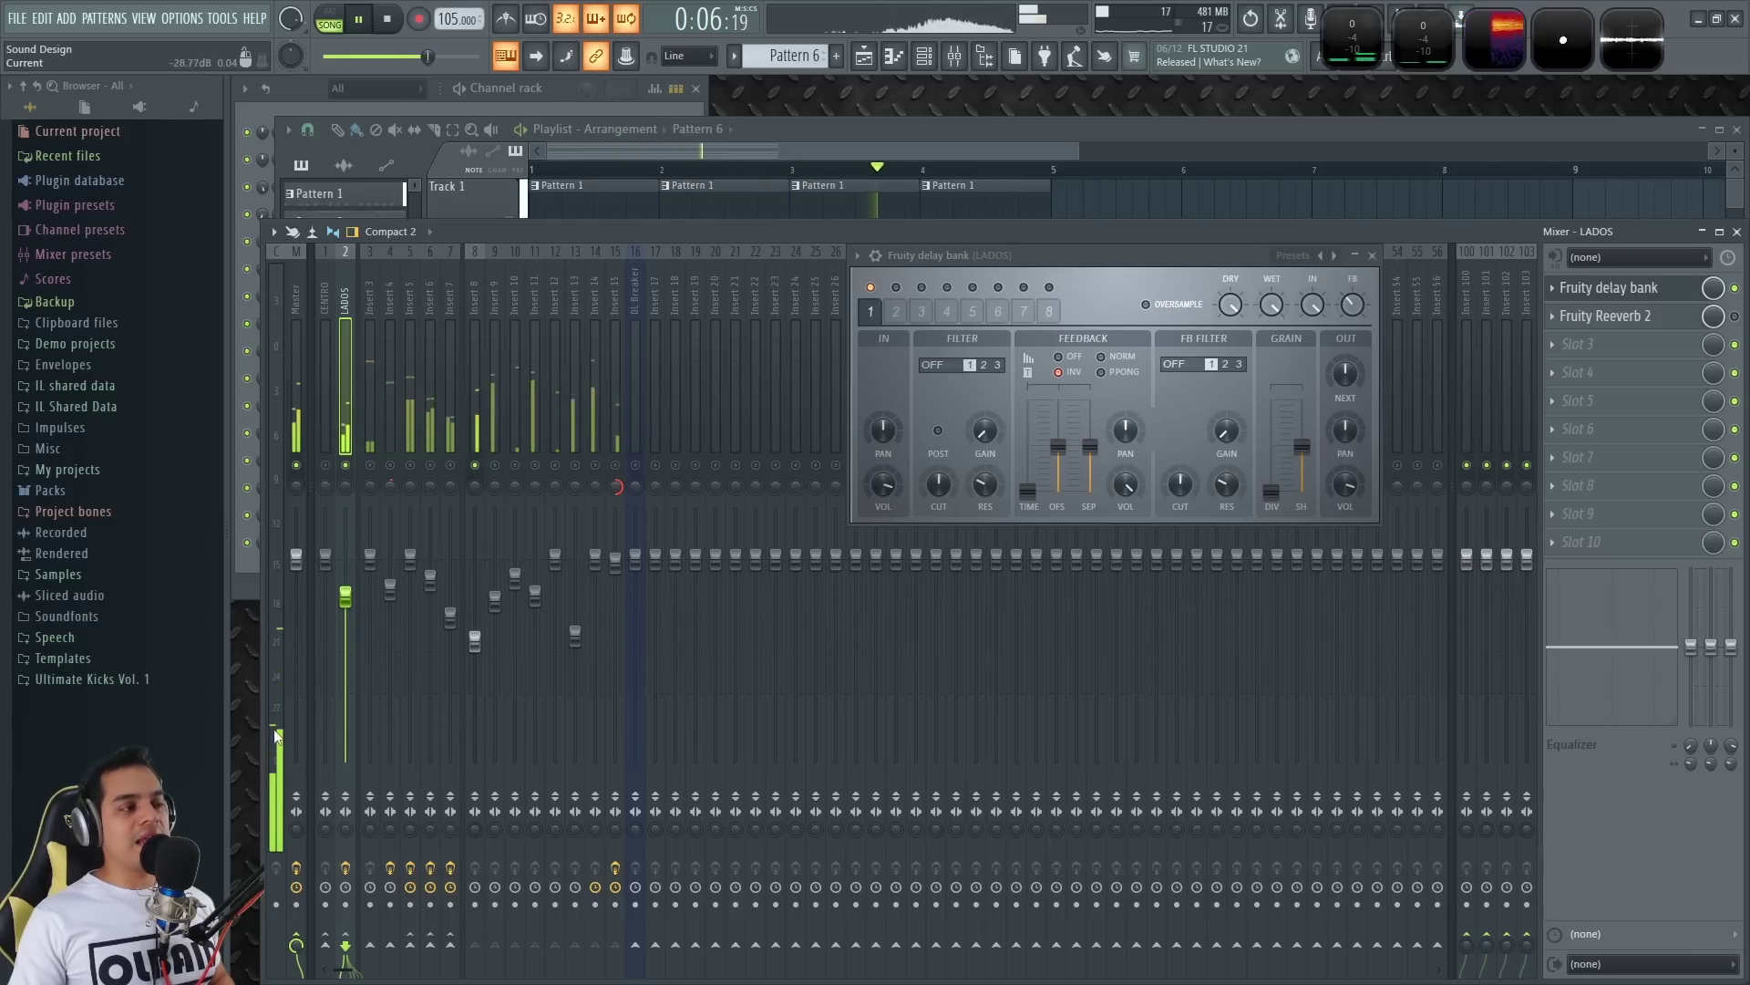
{"action": "key", "text": "space"}
{"action": "left_click_drag", "start_coordinate": [1095, 259], "coordinate": [1034, 302]}
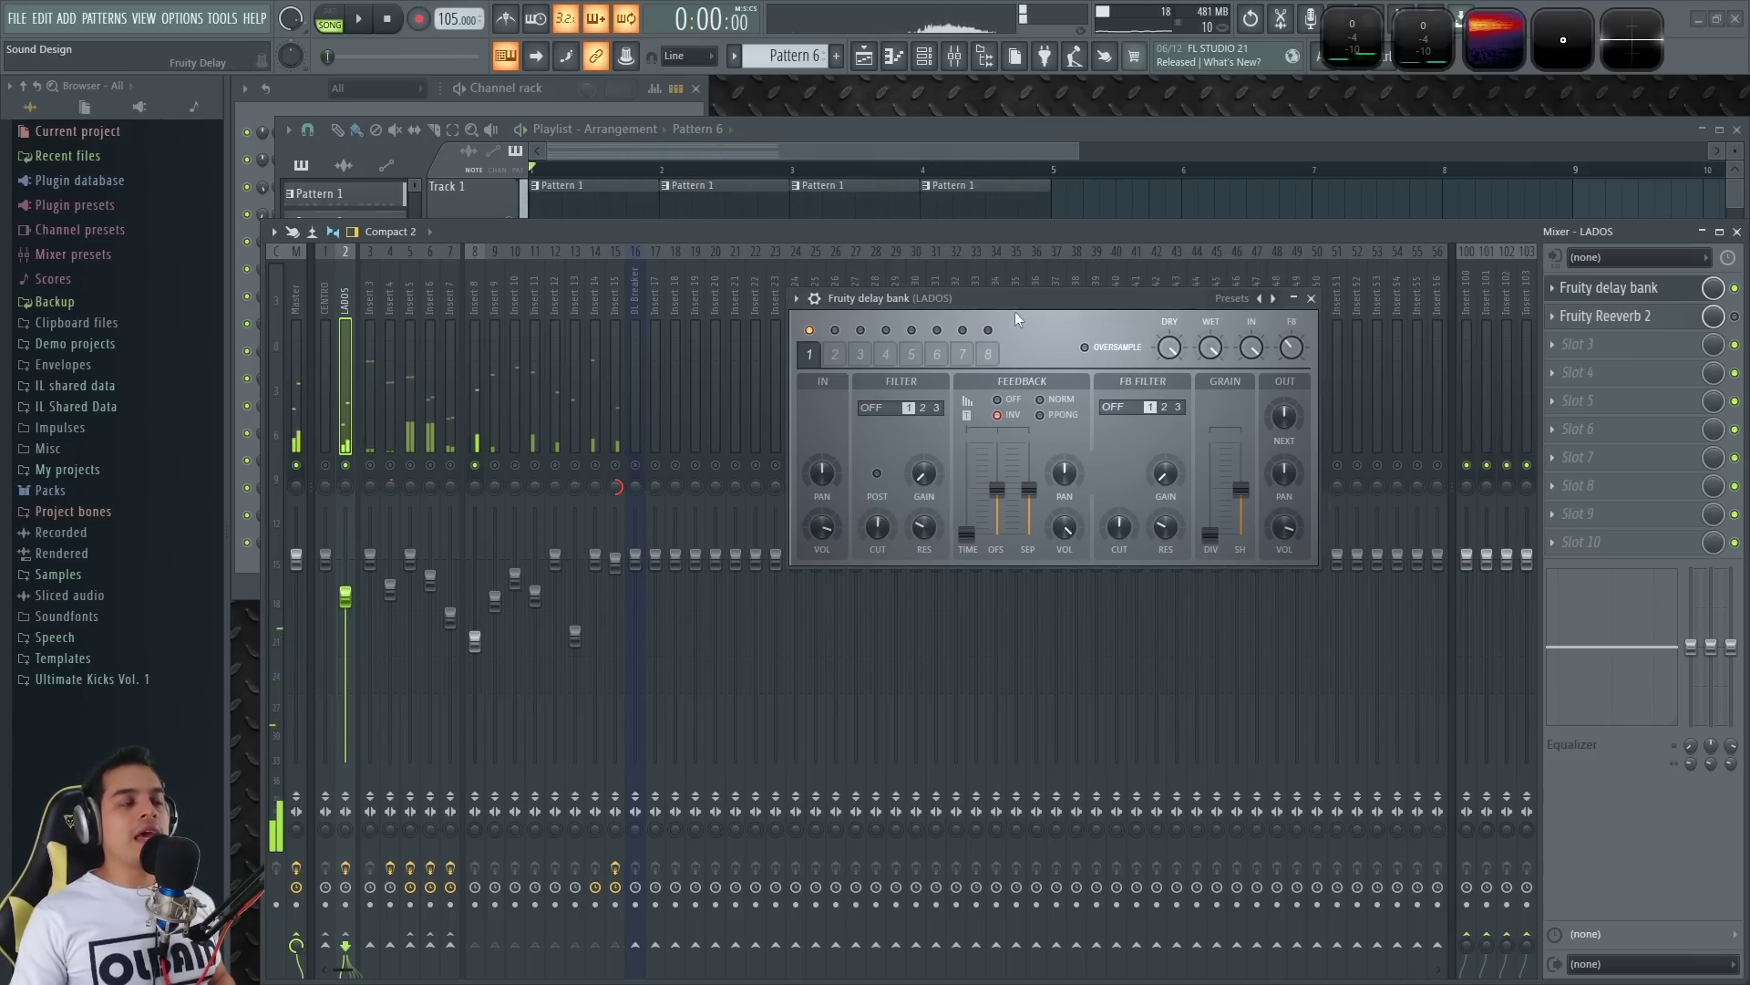
{"action": "key", "text": "space"}
{"action": "key", "text": "space"}
- Try panning Insert 8 49% left during playback, and reset its panning to centre
{"action": "left_click", "coordinate": [475, 488]}
{"action": "left_click_drag", "start_coordinate": [475, 487], "coordinate": [476, 488]}
{"action": "key", "text": "space"}
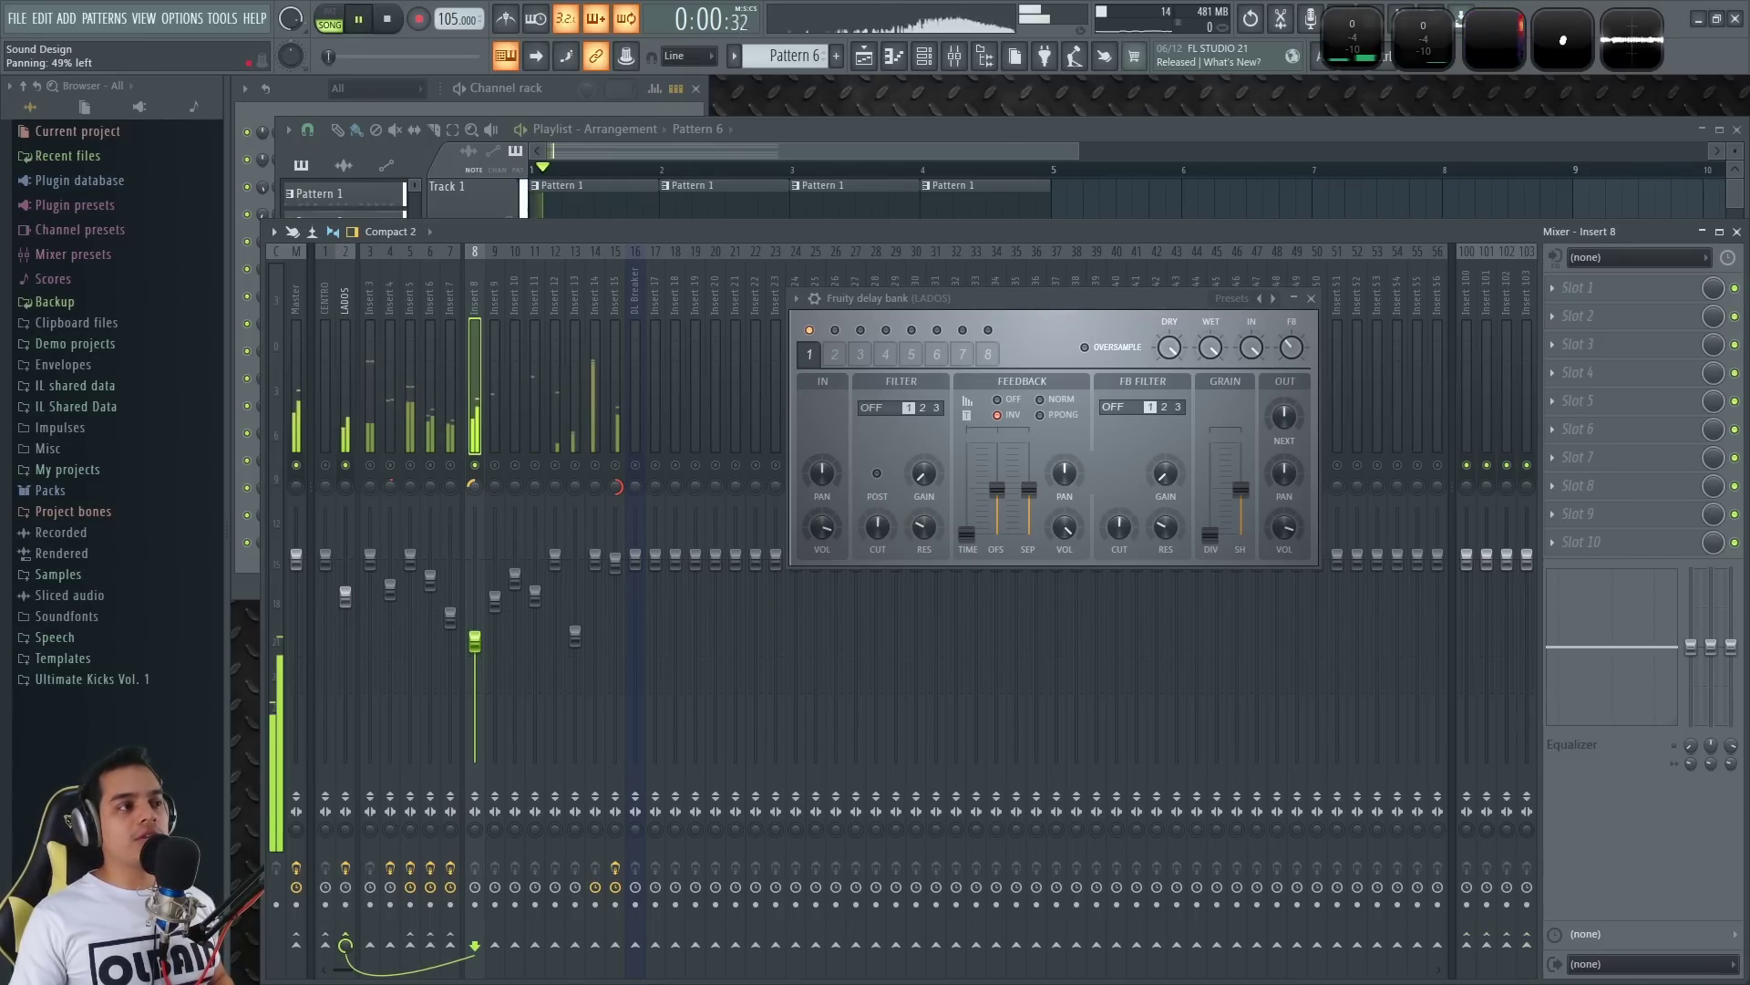
{"action": "left_click", "coordinate": [471, 489], "text": "alt"}
{"action": "key", "text": "space"}
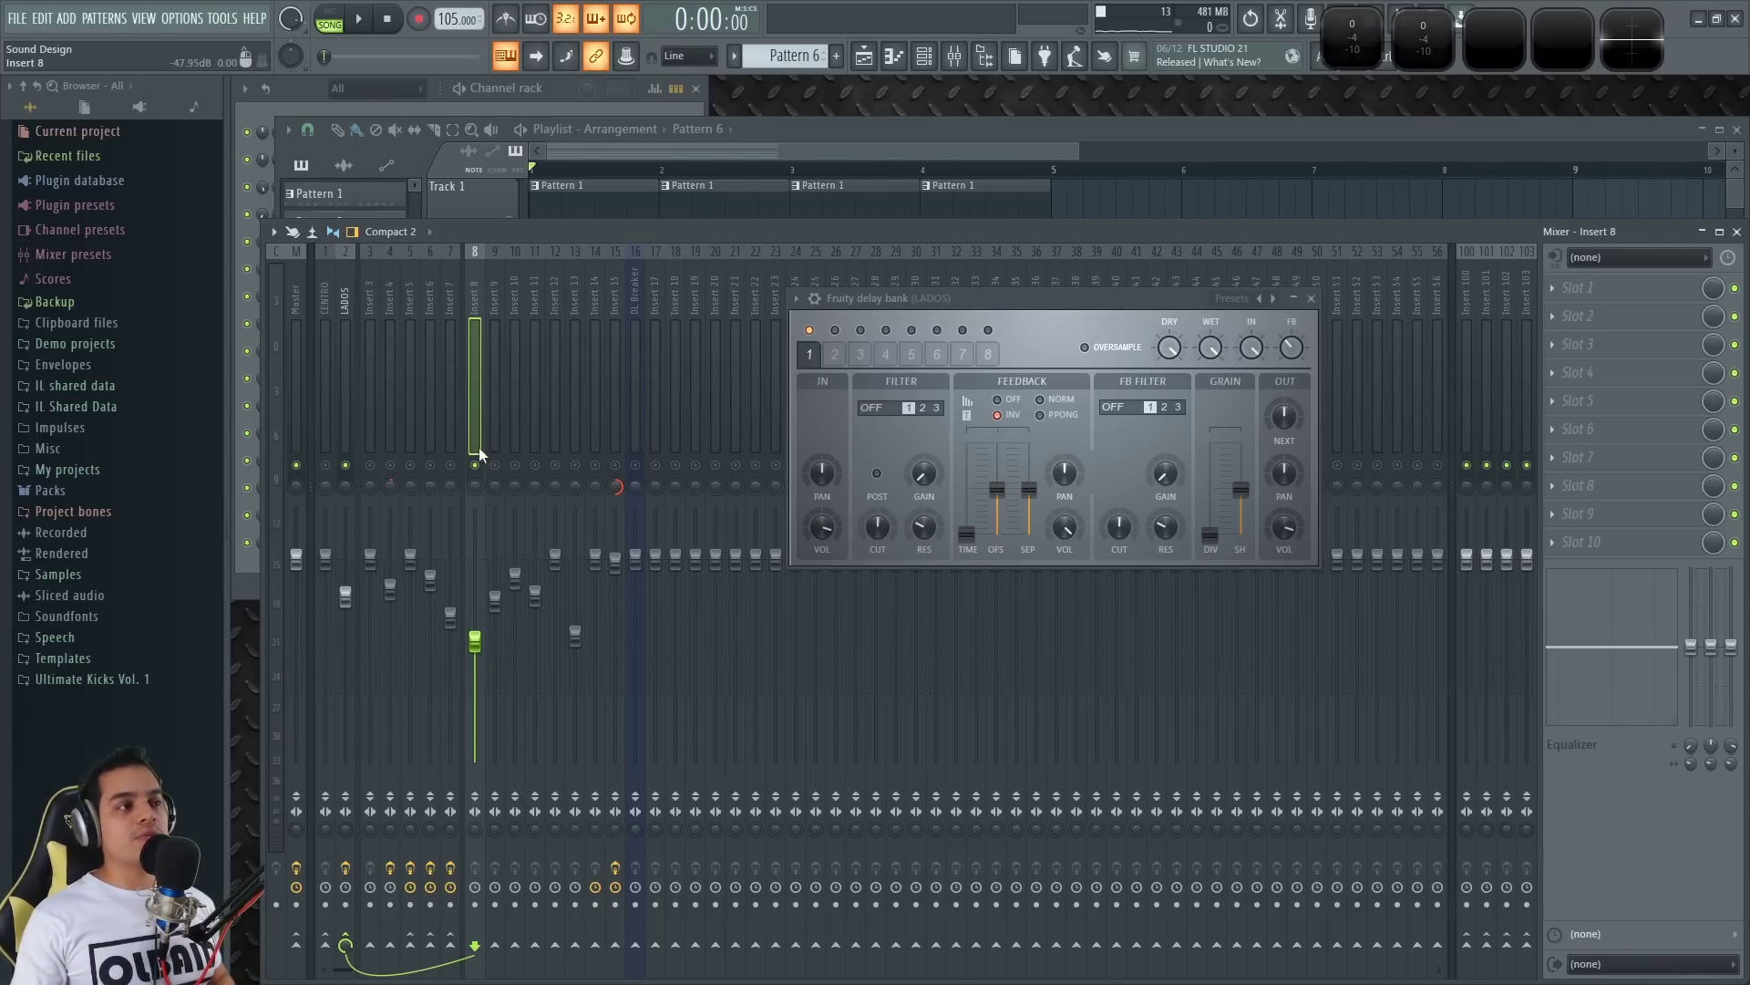
- Set the feedback Time in the LADOS bus's Fruity delay bank to 0:24 while playing Insert 8
{"action": "left_click_drag", "start_coordinate": [1102, 298], "coordinate": [1038, 304]}
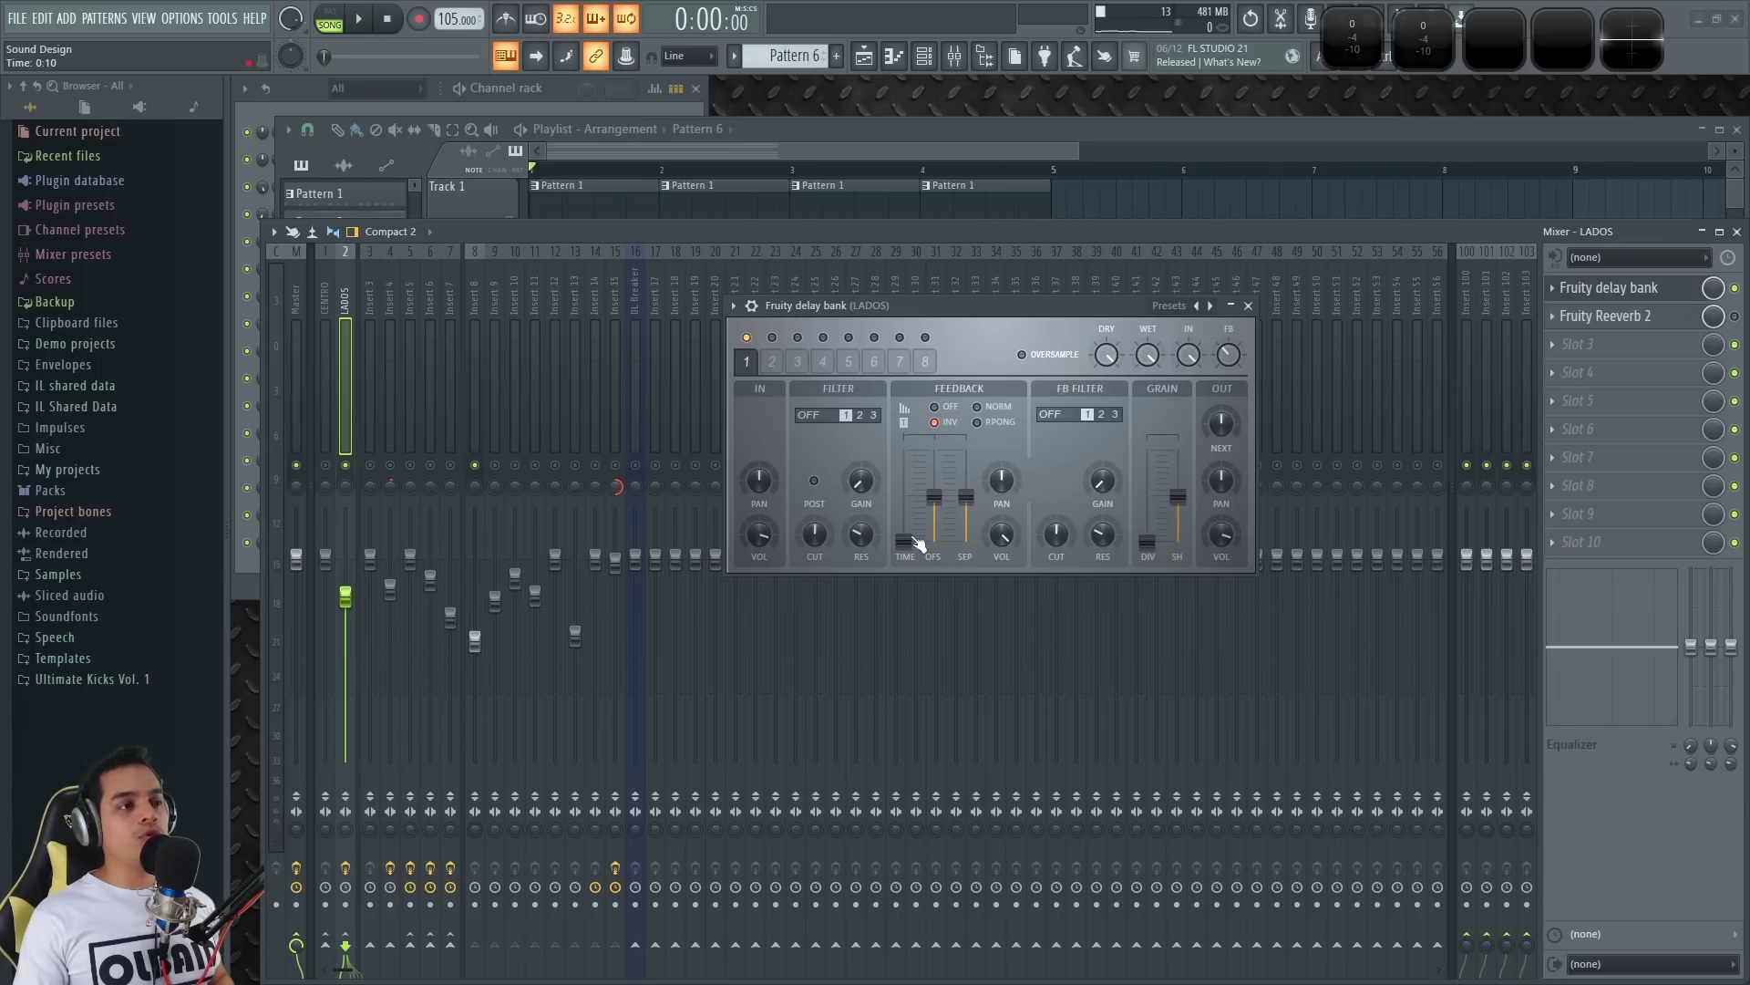
{"action": "key", "text": "space"}
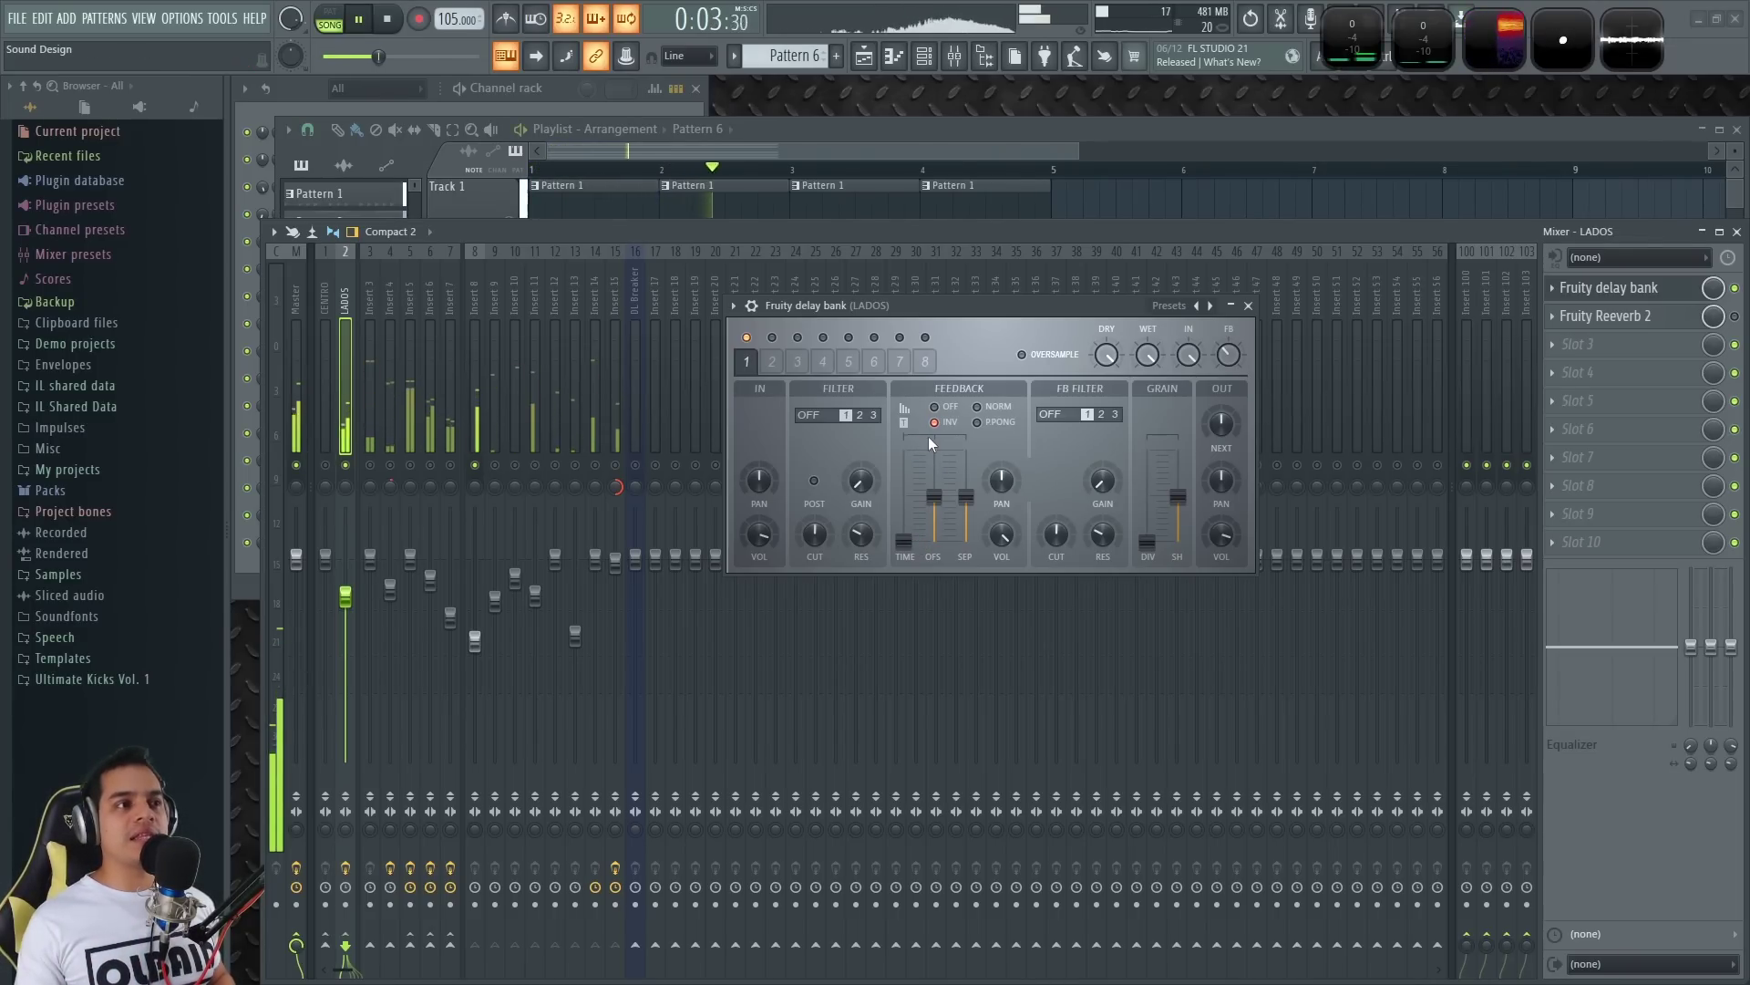
{"action": "left_click_drag", "start_coordinate": [904, 542], "coordinate": [904, 533]}
{"action": "key", "text": "space"}
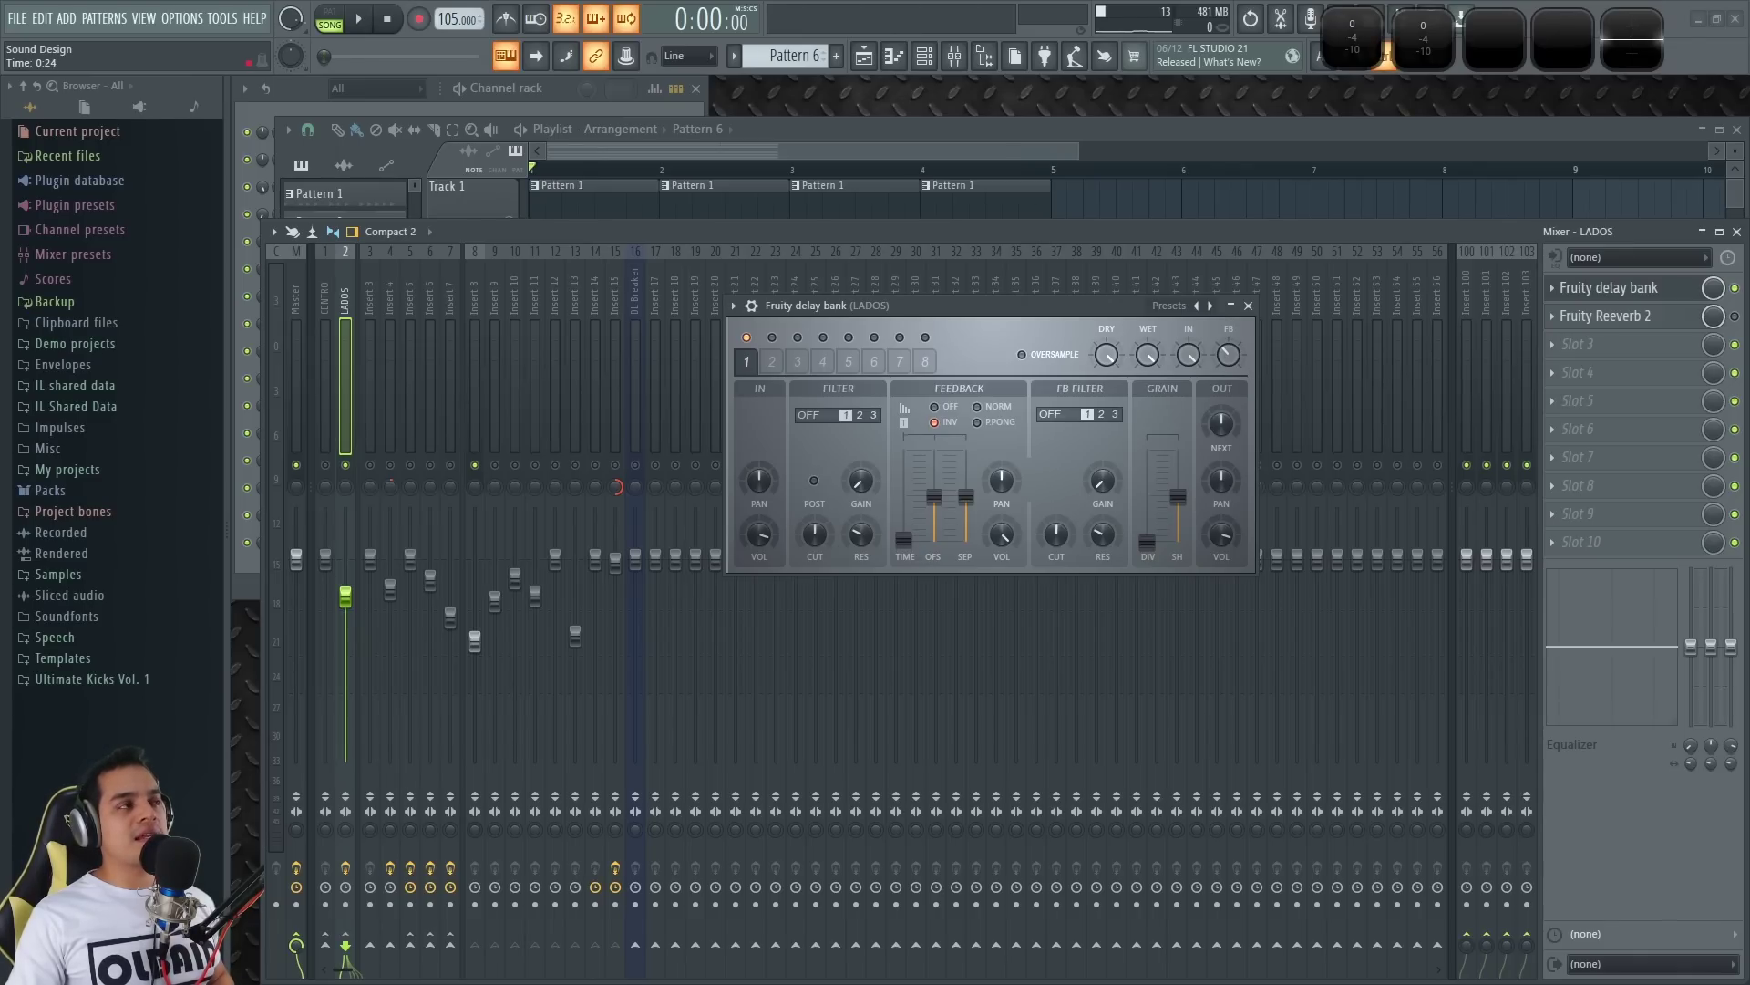
- Try changing the stereo separation of the LADOS bus while playing the soloed Insert 8
{"action": "key", "text": "space"}
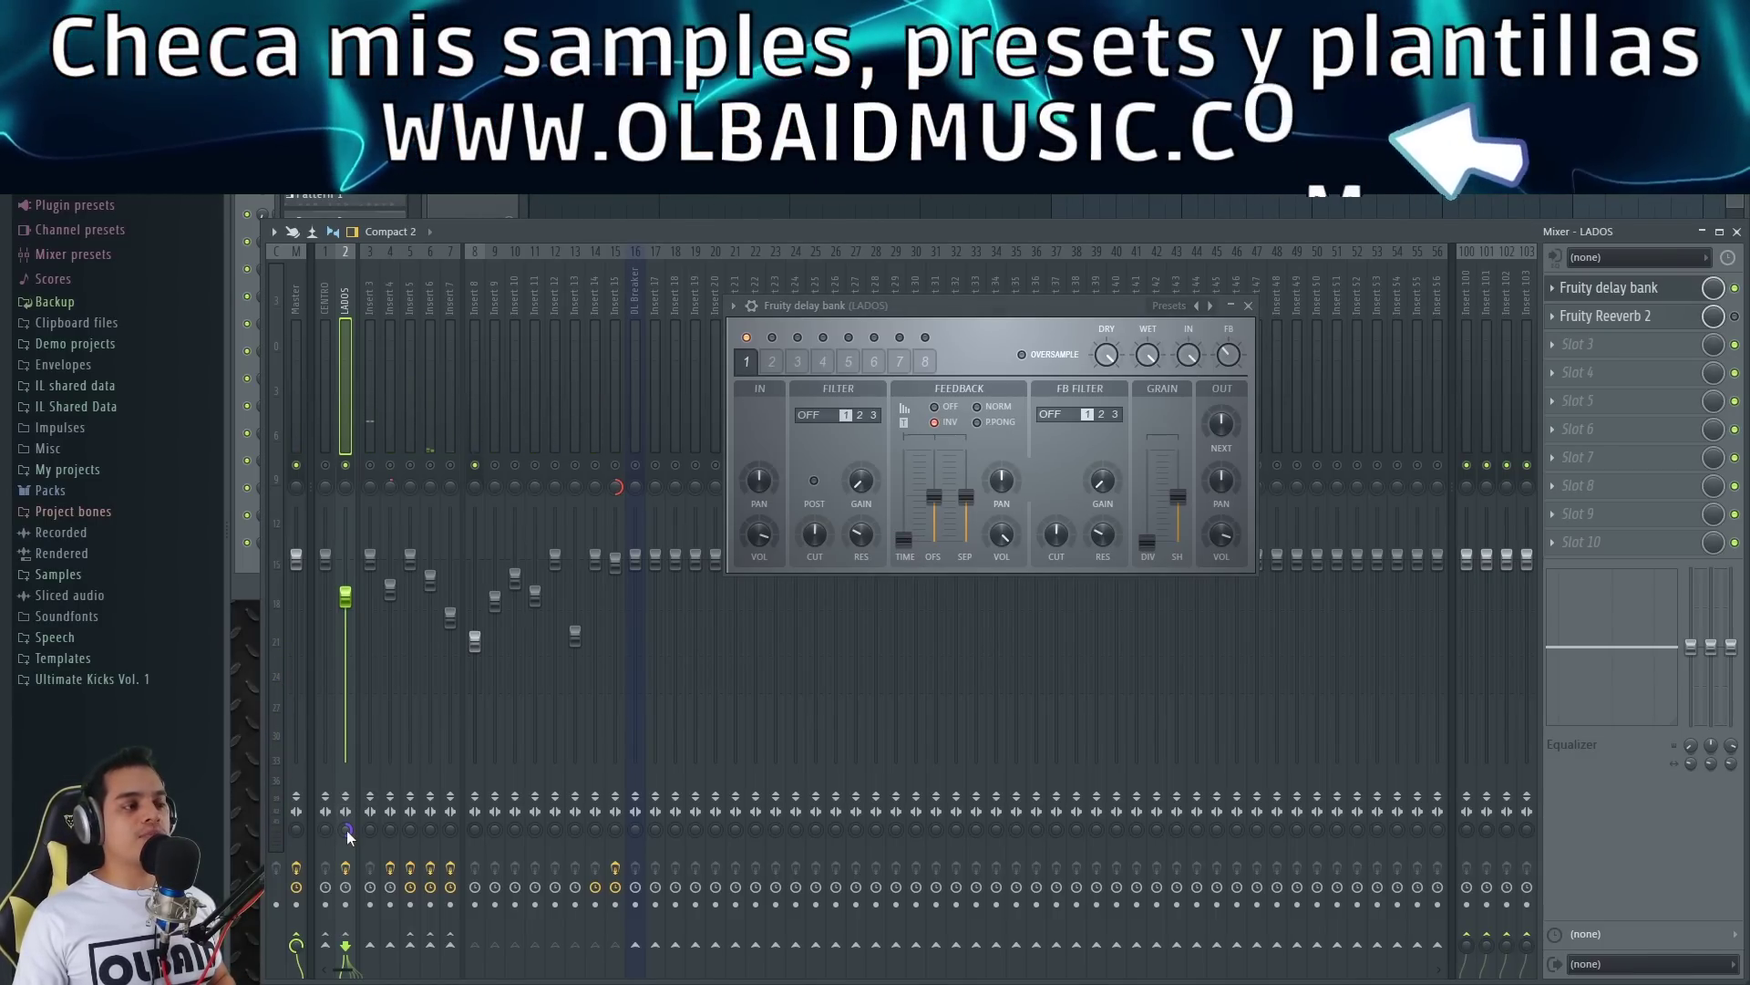
{"action": "key", "text": "space"}
{"action": "left_click_drag", "start_coordinate": [346, 829], "coordinate": [346, 821]}
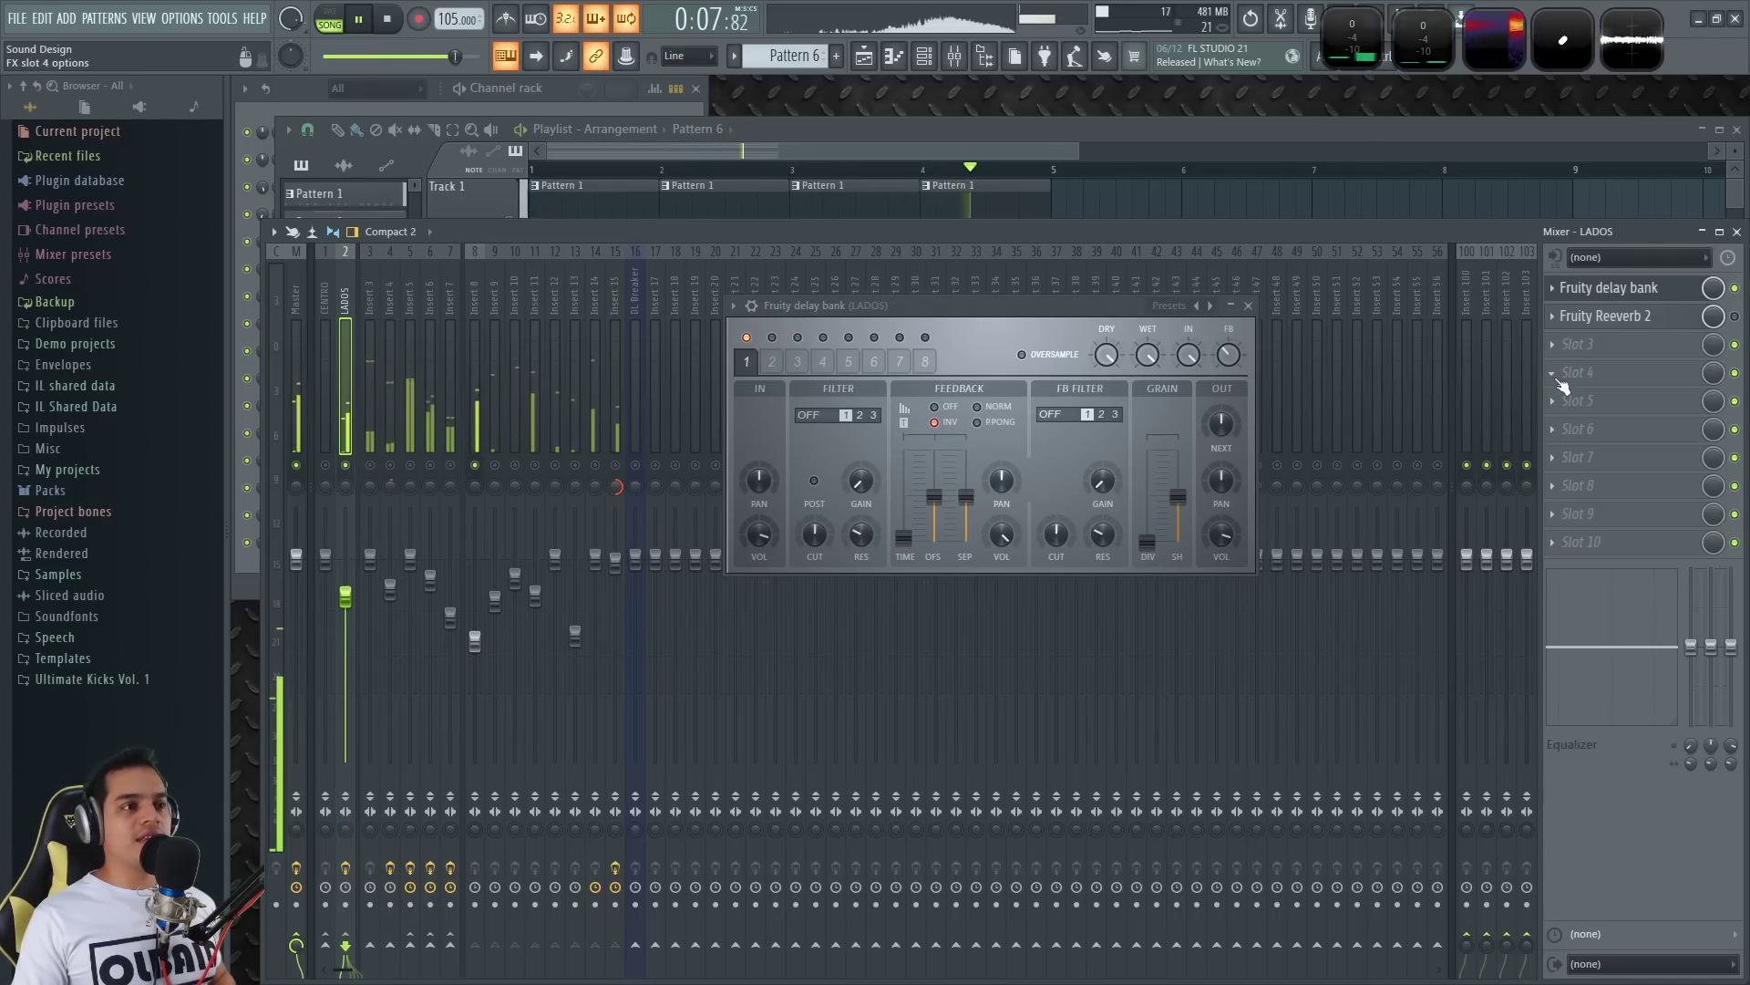
- Set the feedback Time in the Fruity delay bank to 0:40 during playback, and stop the song
{"action": "left_click_drag", "start_coordinate": [1064, 305], "coordinate": [1080, 315]}
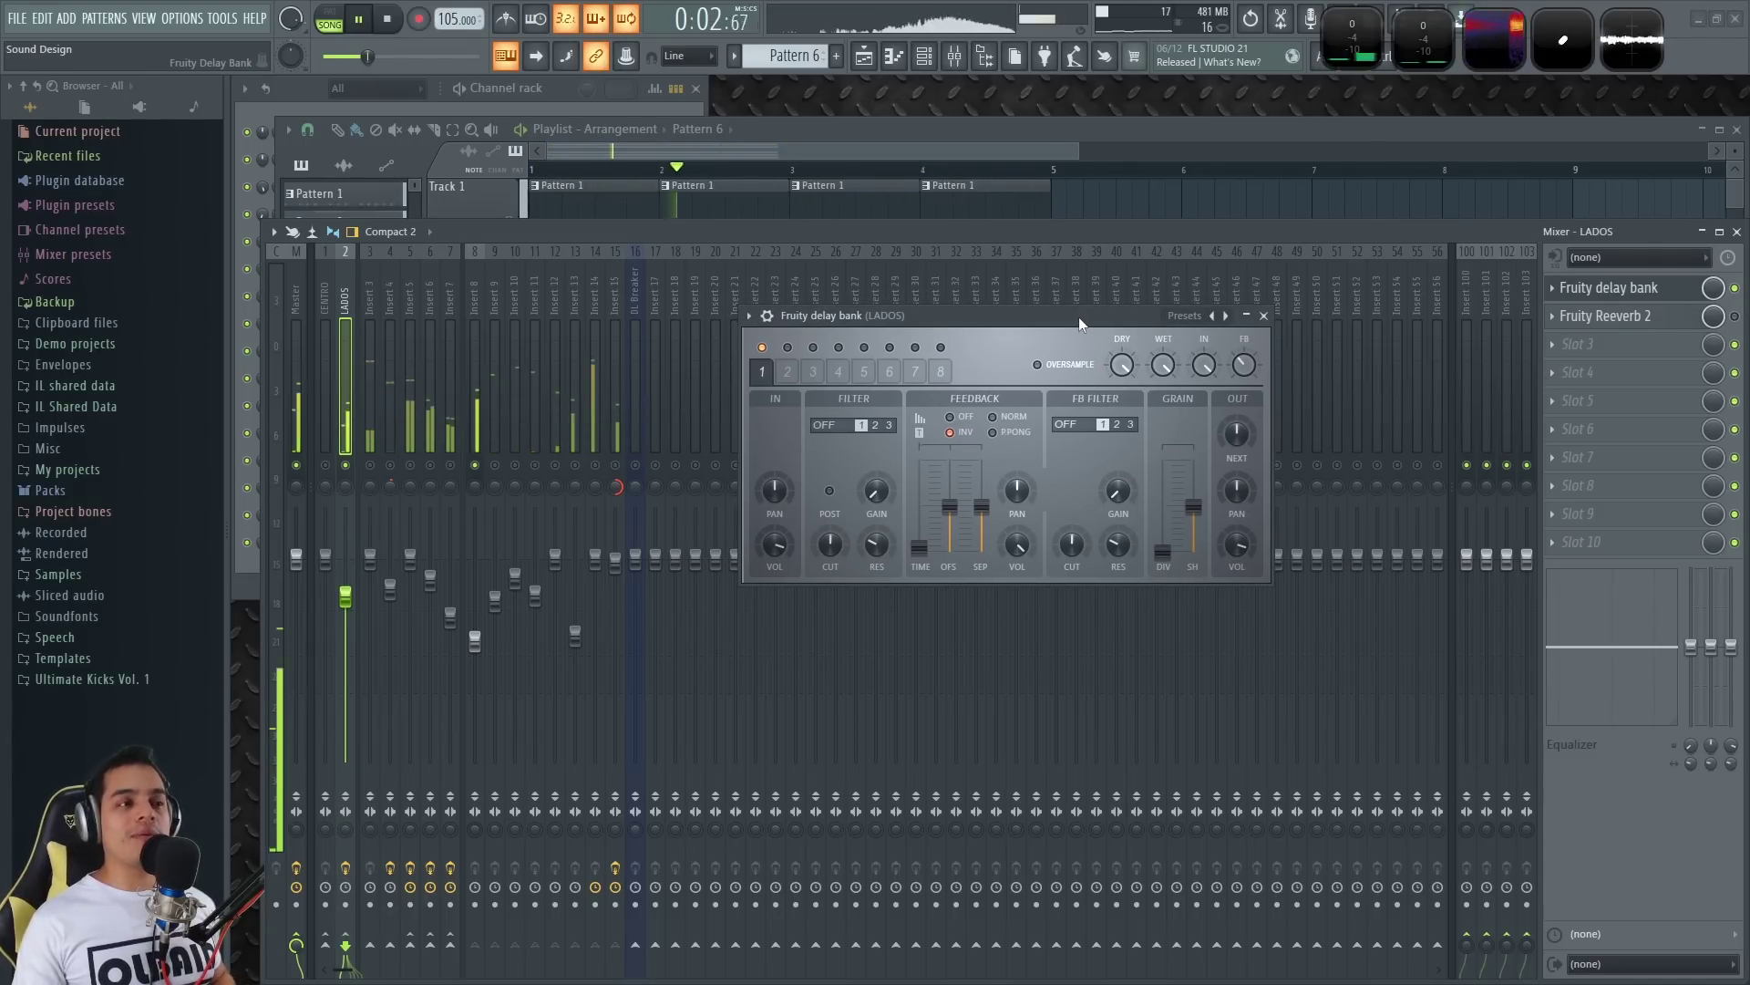
{"action": "left_click_drag", "start_coordinate": [920, 547], "coordinate": [921, 553]}
{"action": "key", "text": "space"}
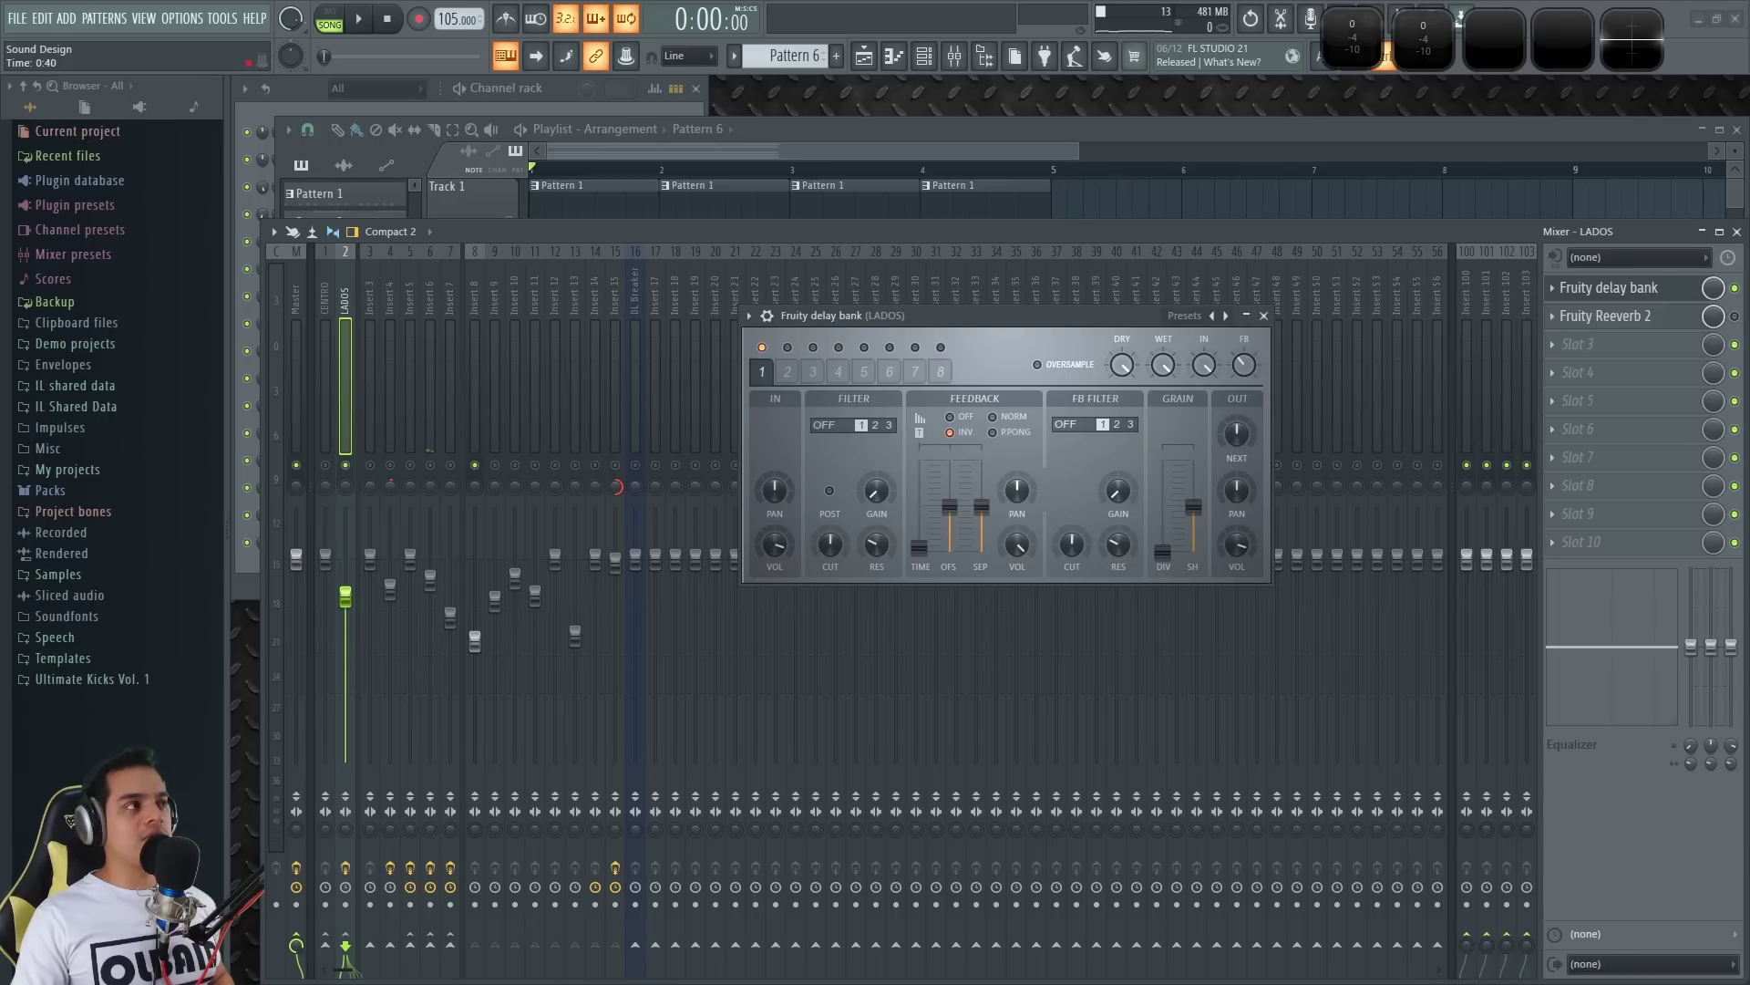
- Play and stop the song several times to audition the soloed LADOS inserts through the Fruity delay bank
{"action": "key", "text": "space"}
{"action": "key", "text": "space"}
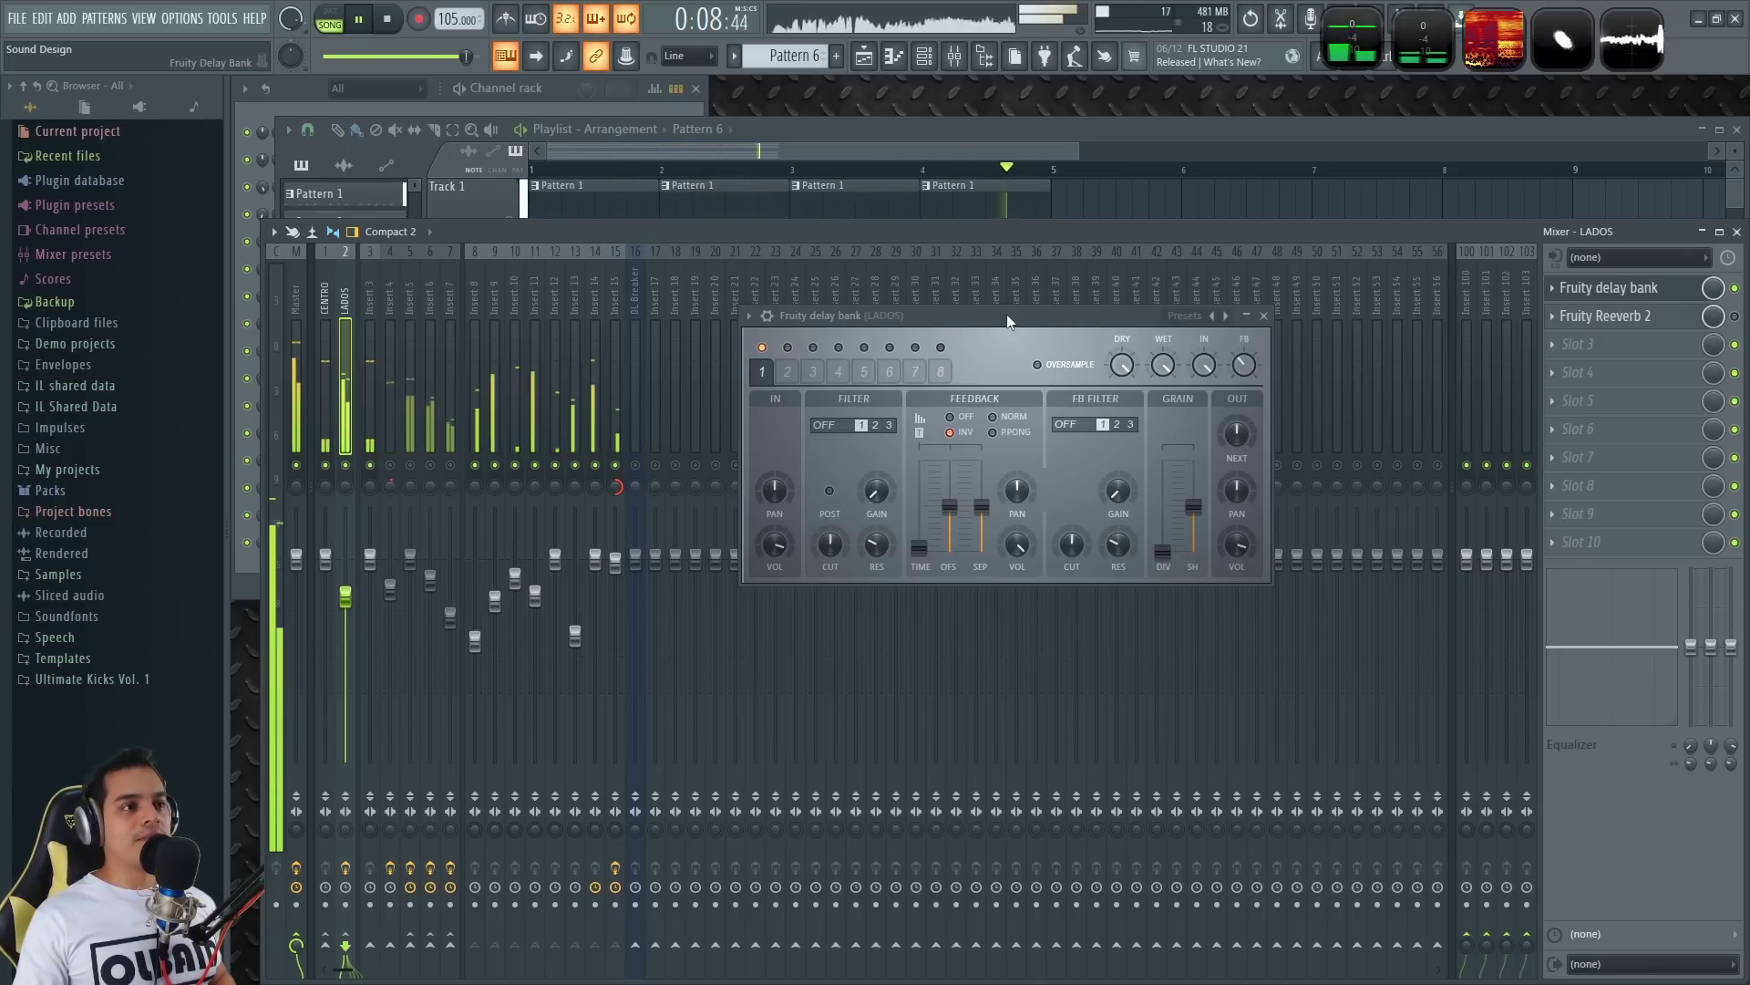
{"action": "left_click_drag", "start_coordinate": [1007, 313], "coordinate": [1020, 319]}
{"action": "key", "text": "space"}
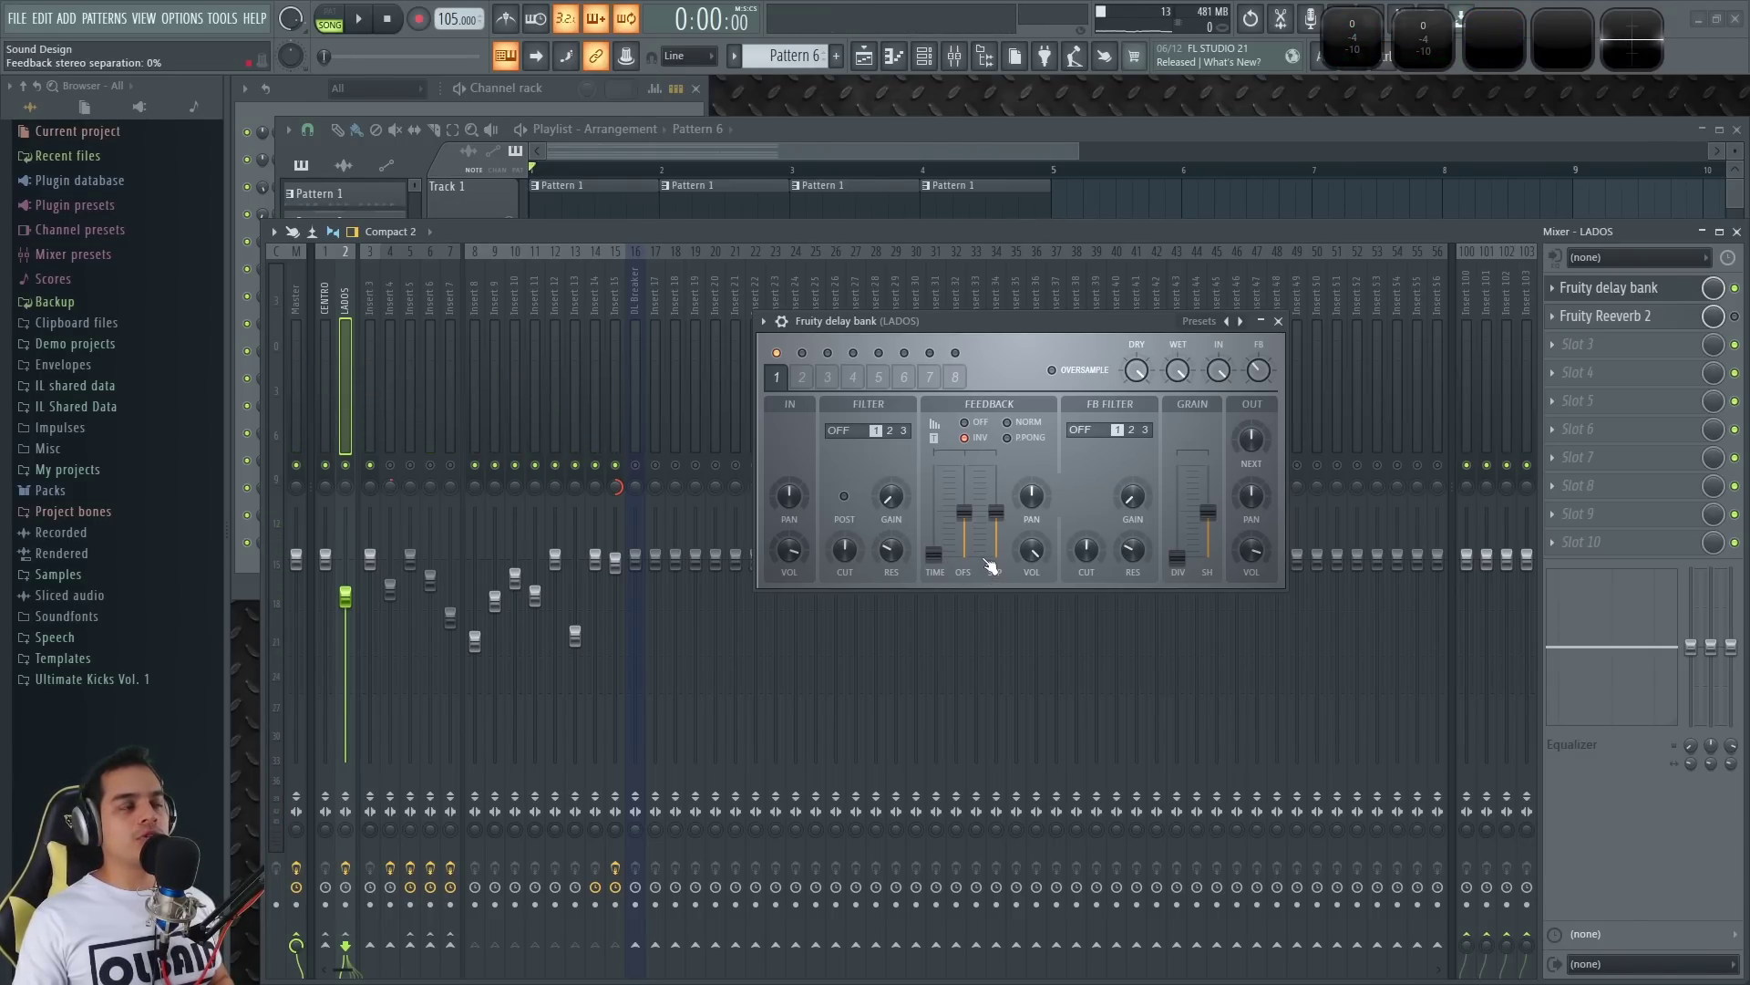
{"action": "key", "text": "space"}
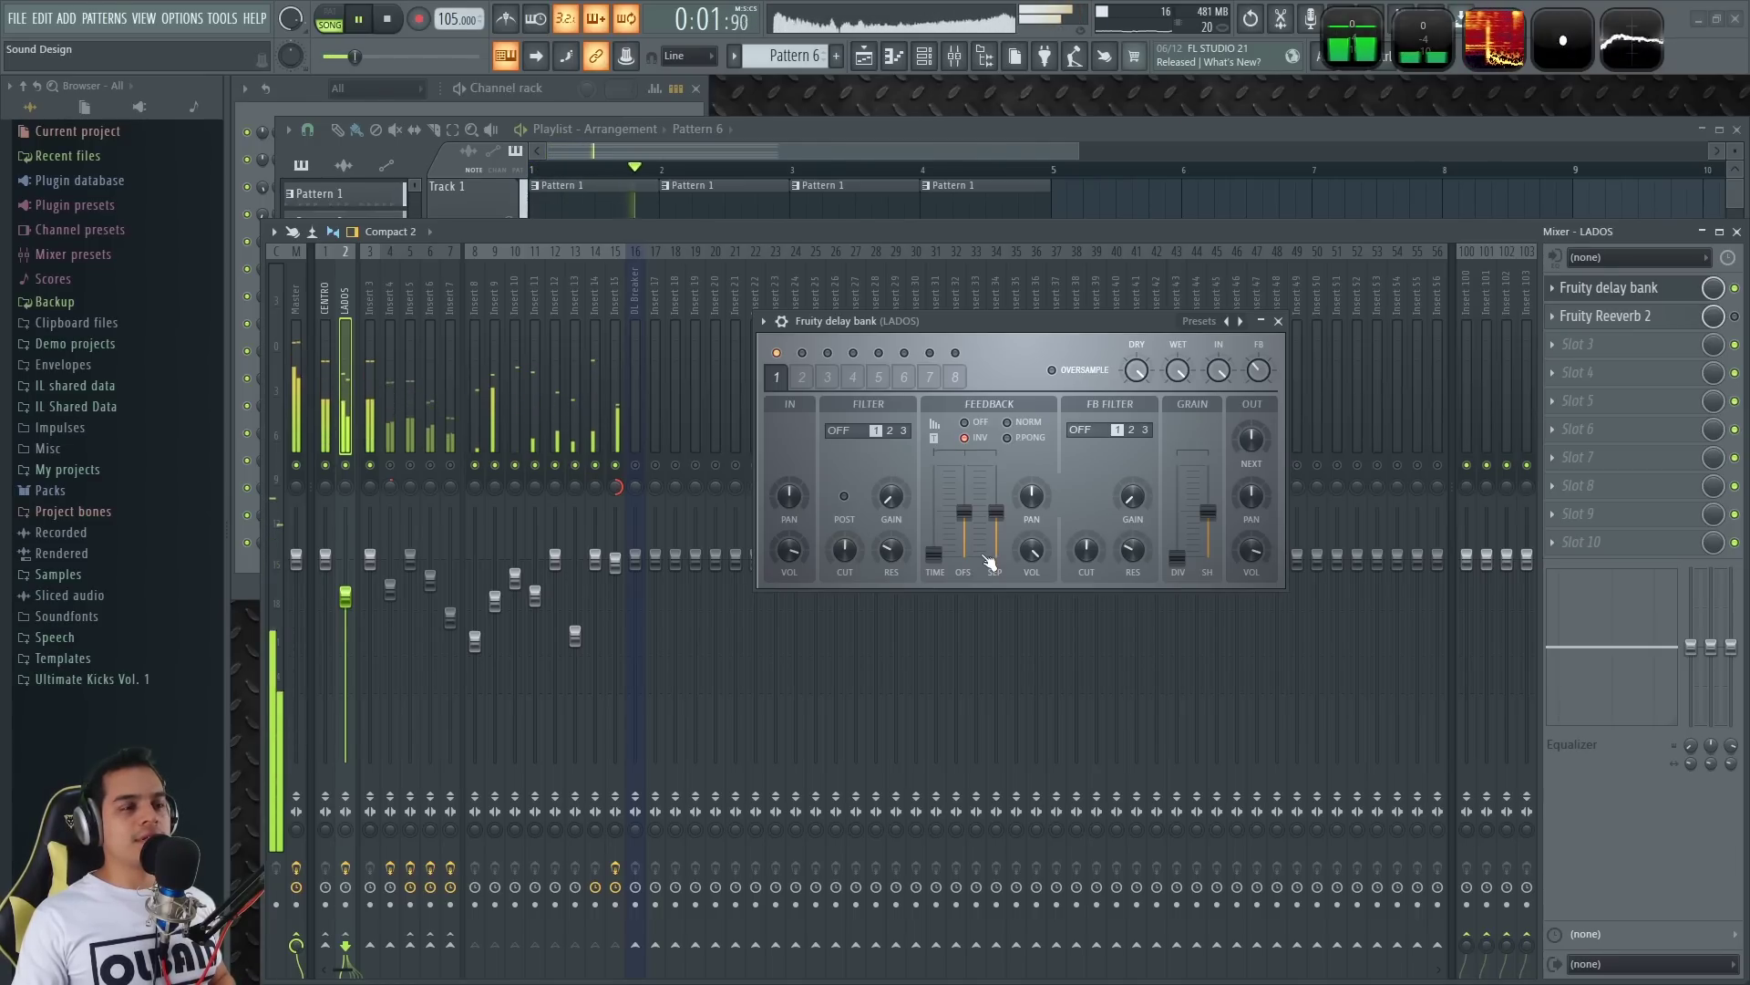
{"action": "key", "text": "space"}
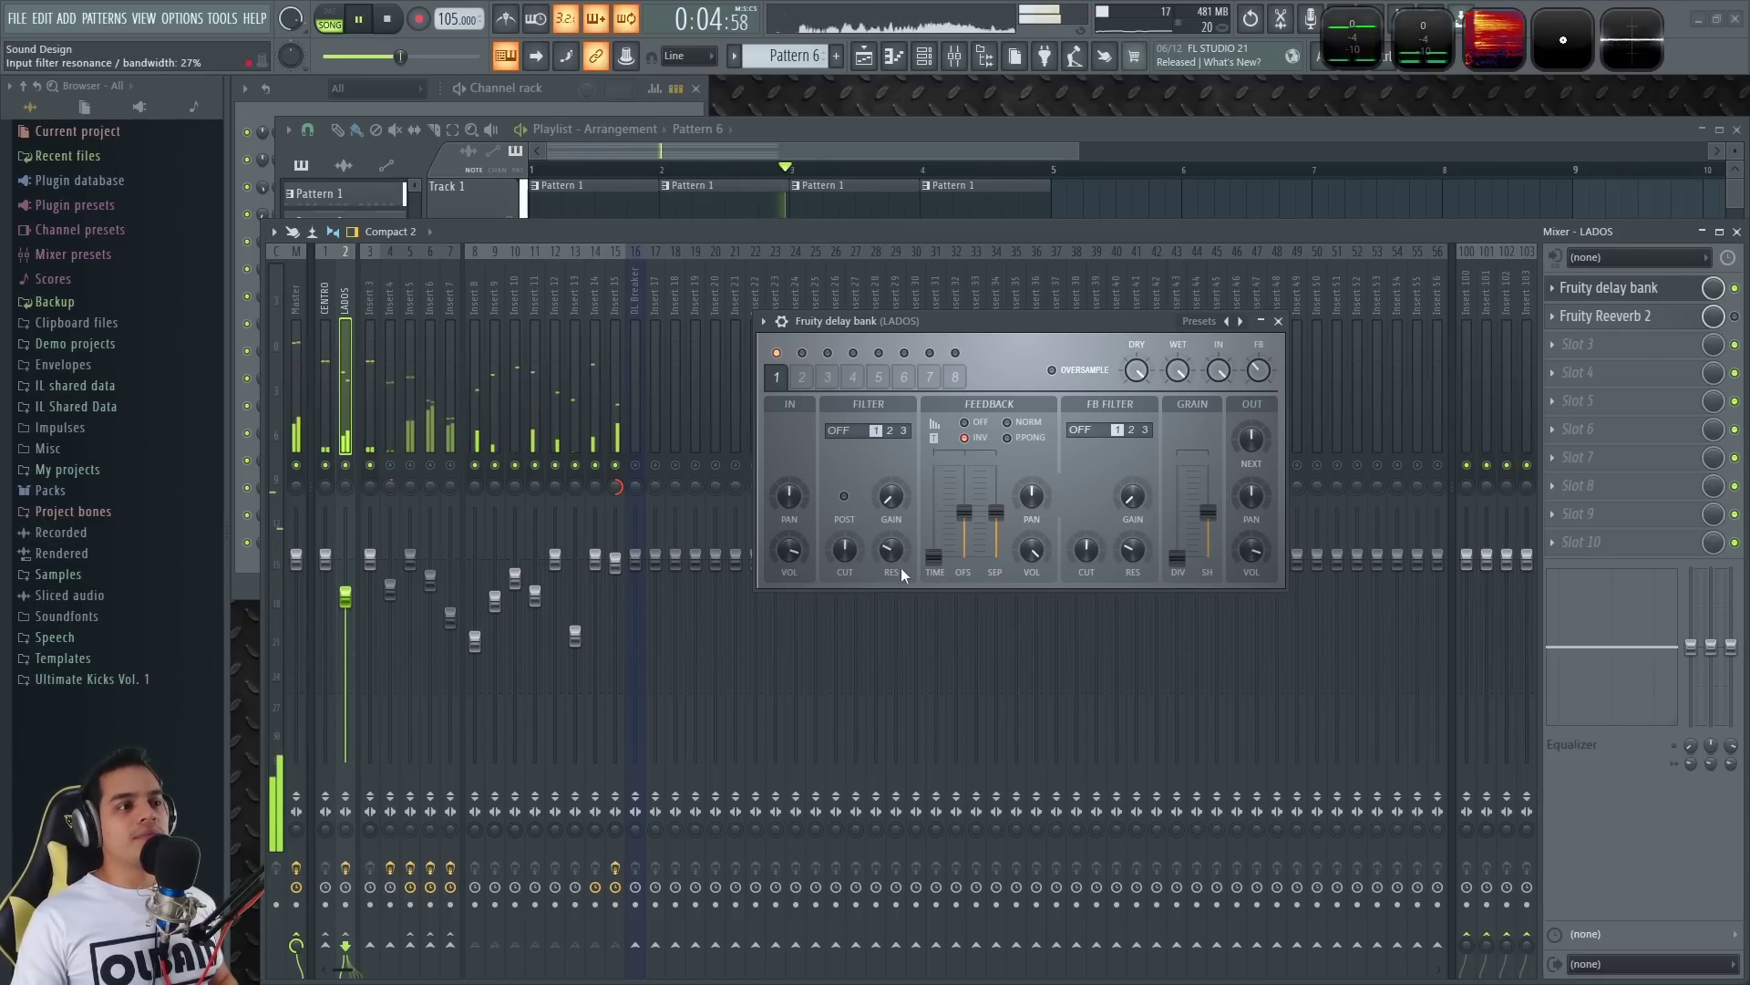
{"action": "key", "text": "space"}
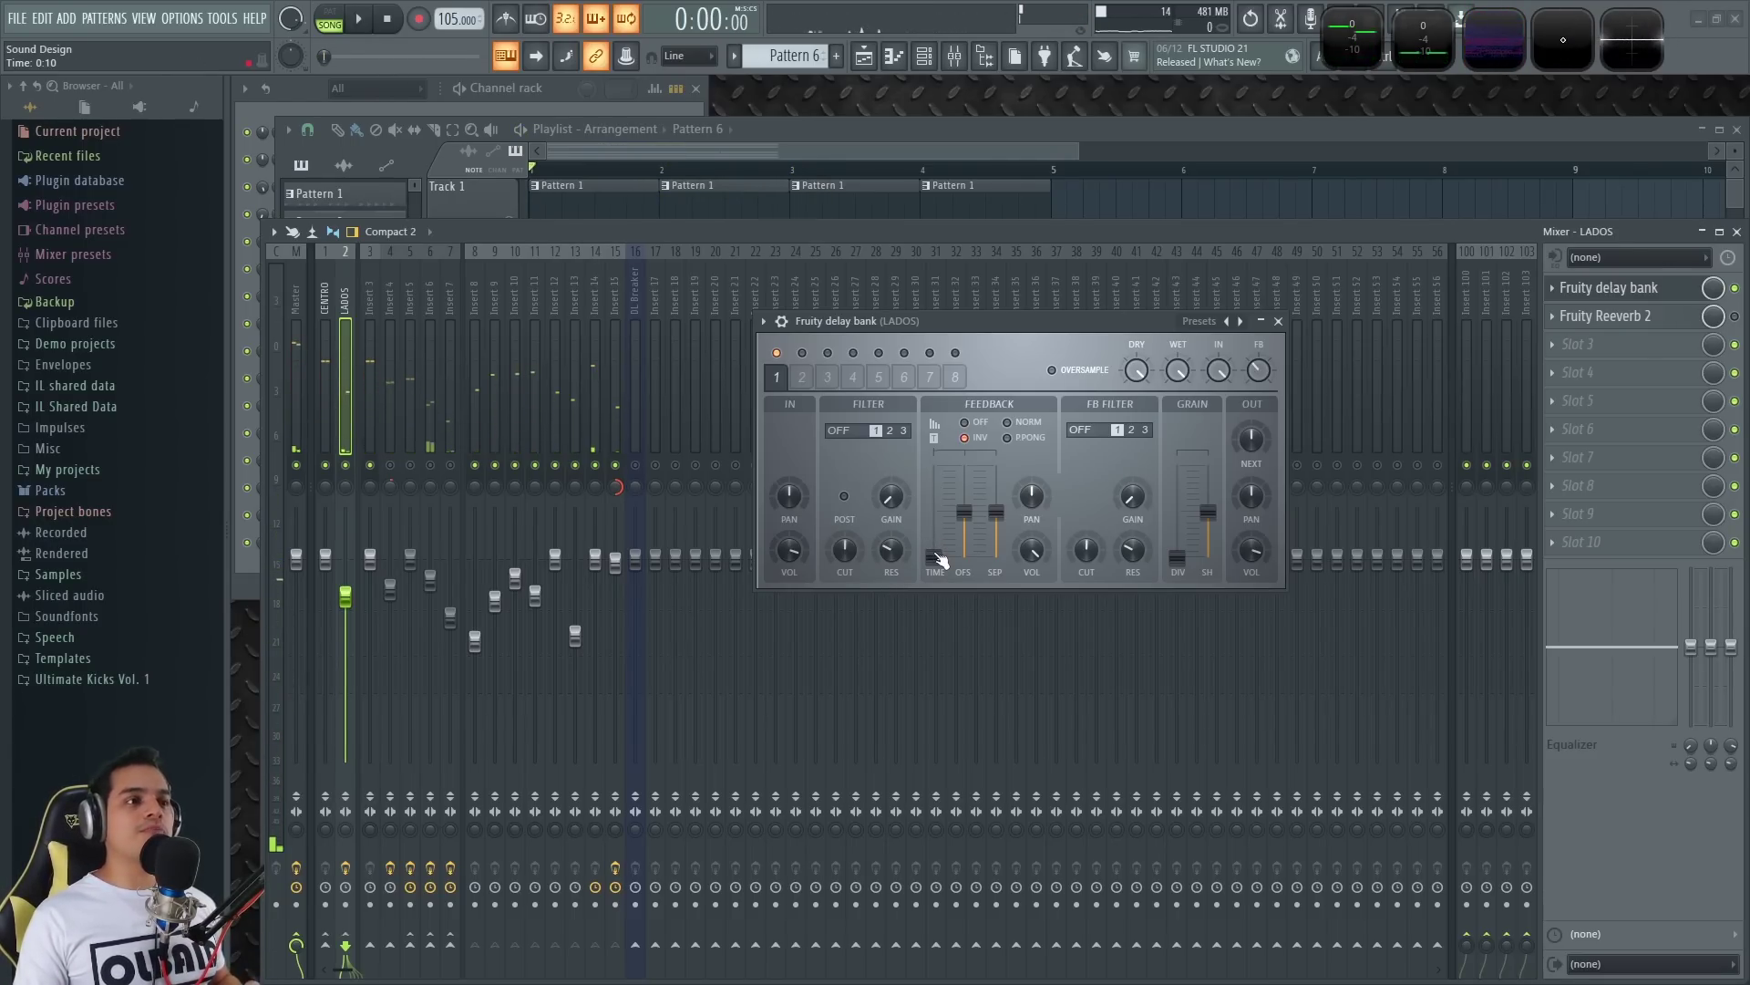
{"action": "key", "text": "space"}
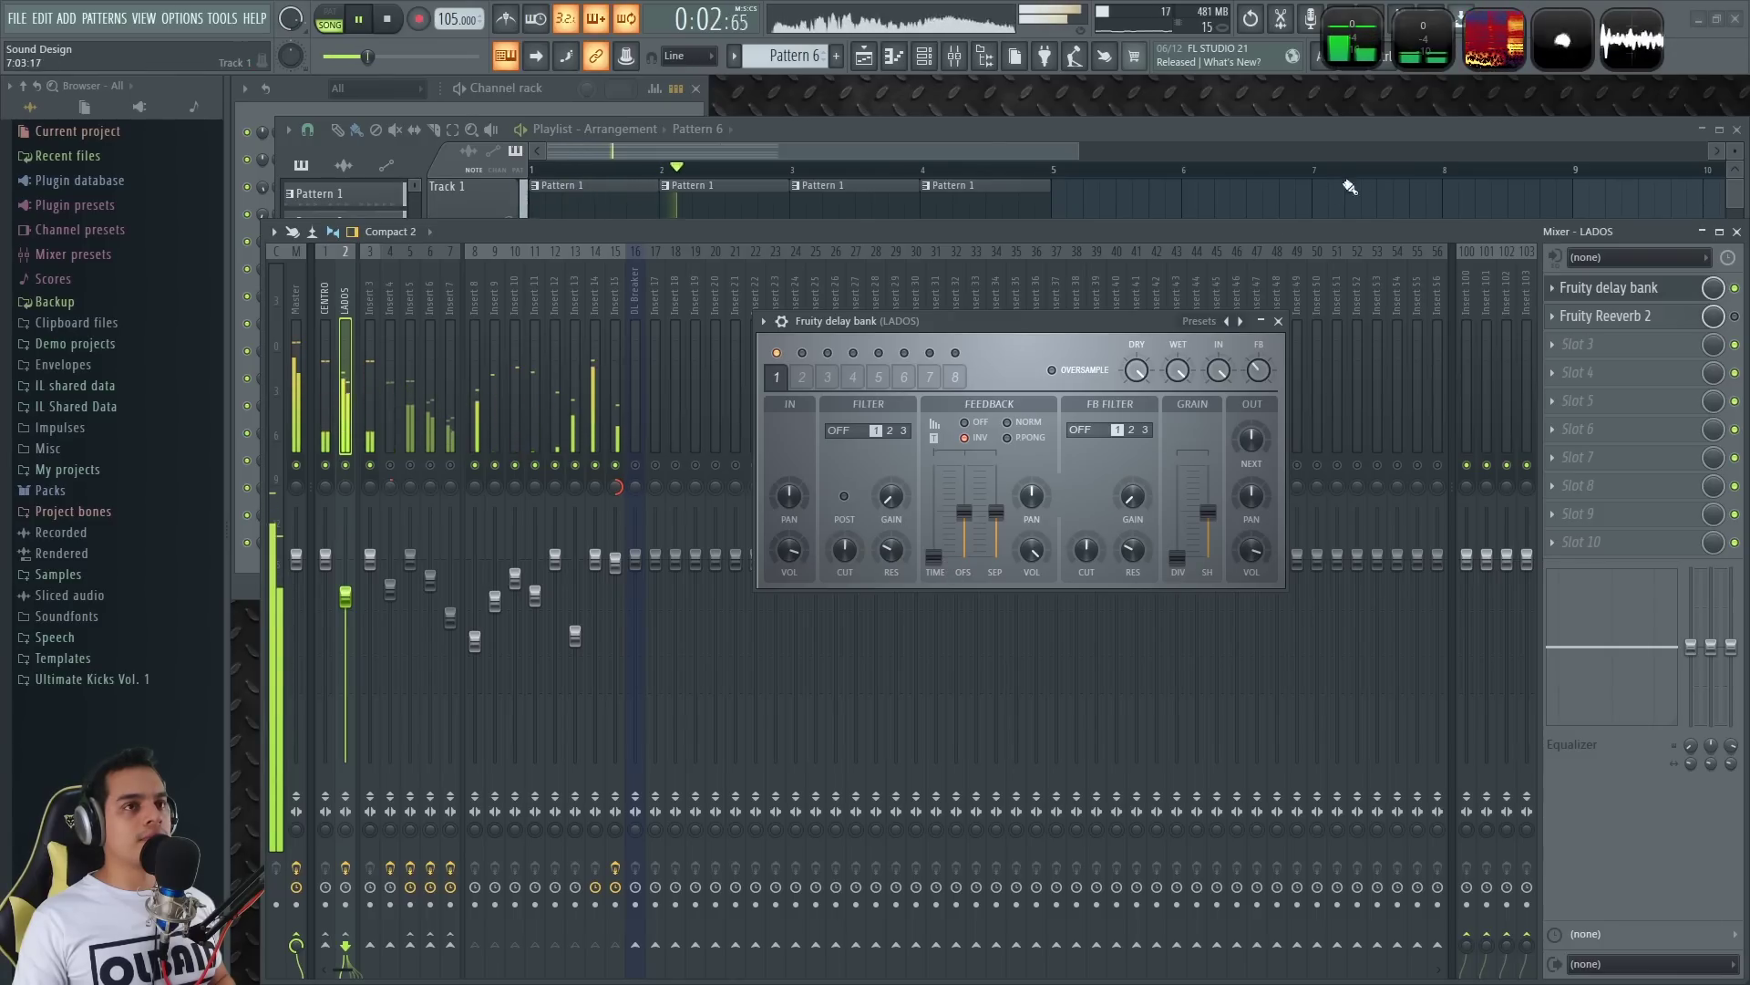
{"action": "key", "text": "space"}
- Enlarge the Wave Candy vectorscope, move the Fruity delay bank window clear of it, and play the song to examine the stereo image
{"action": "left_click", "coordinate": [1571, 44]}
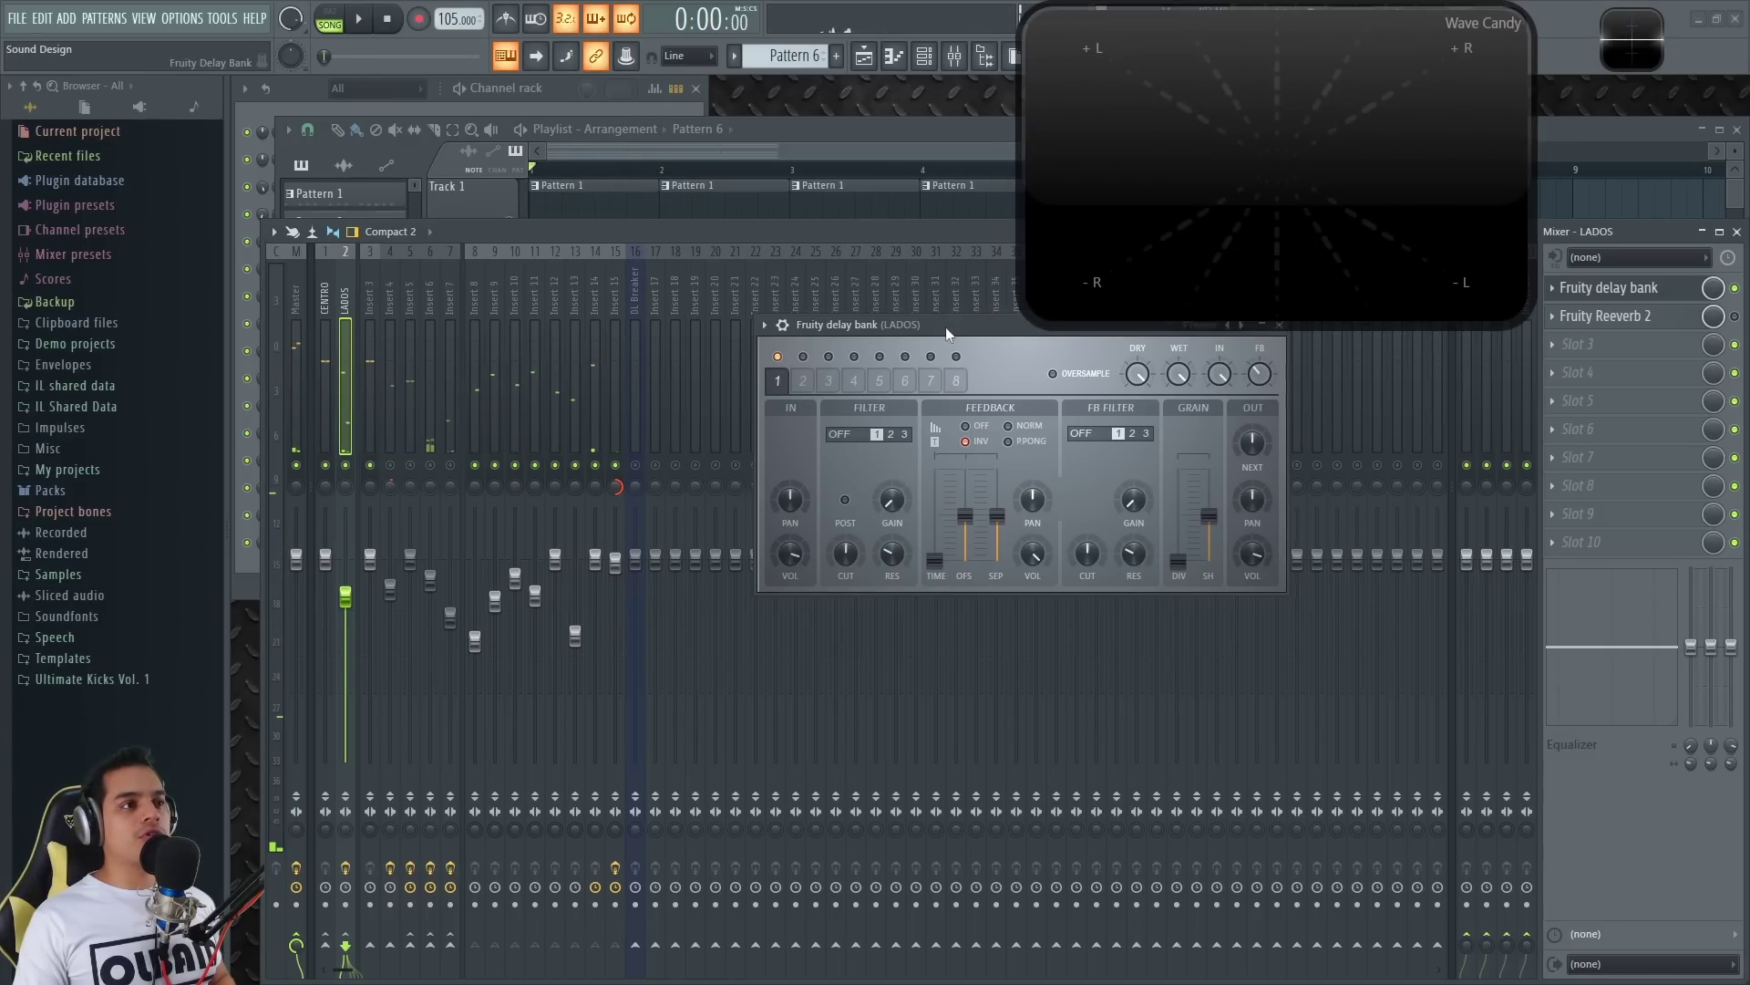
{"action": "left_click_drag", "start_coordinate": [945, 327], "coordinate": [1097, 384]}
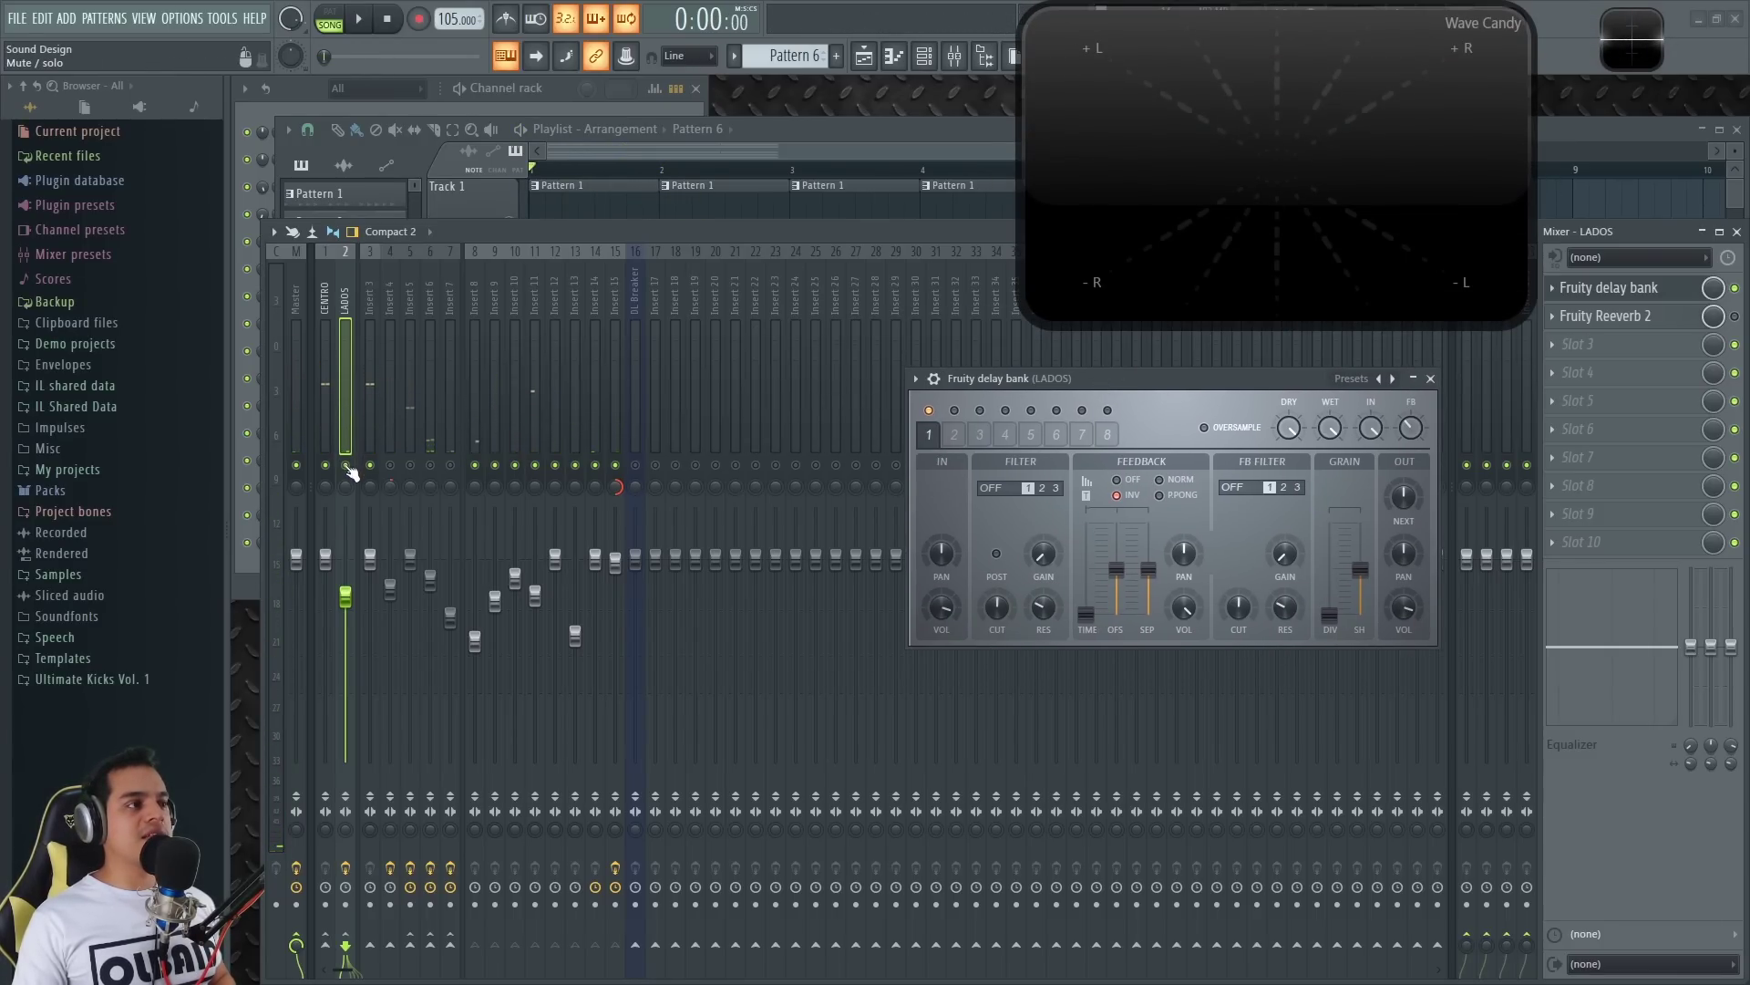
{"action": "key", "text": "space"}
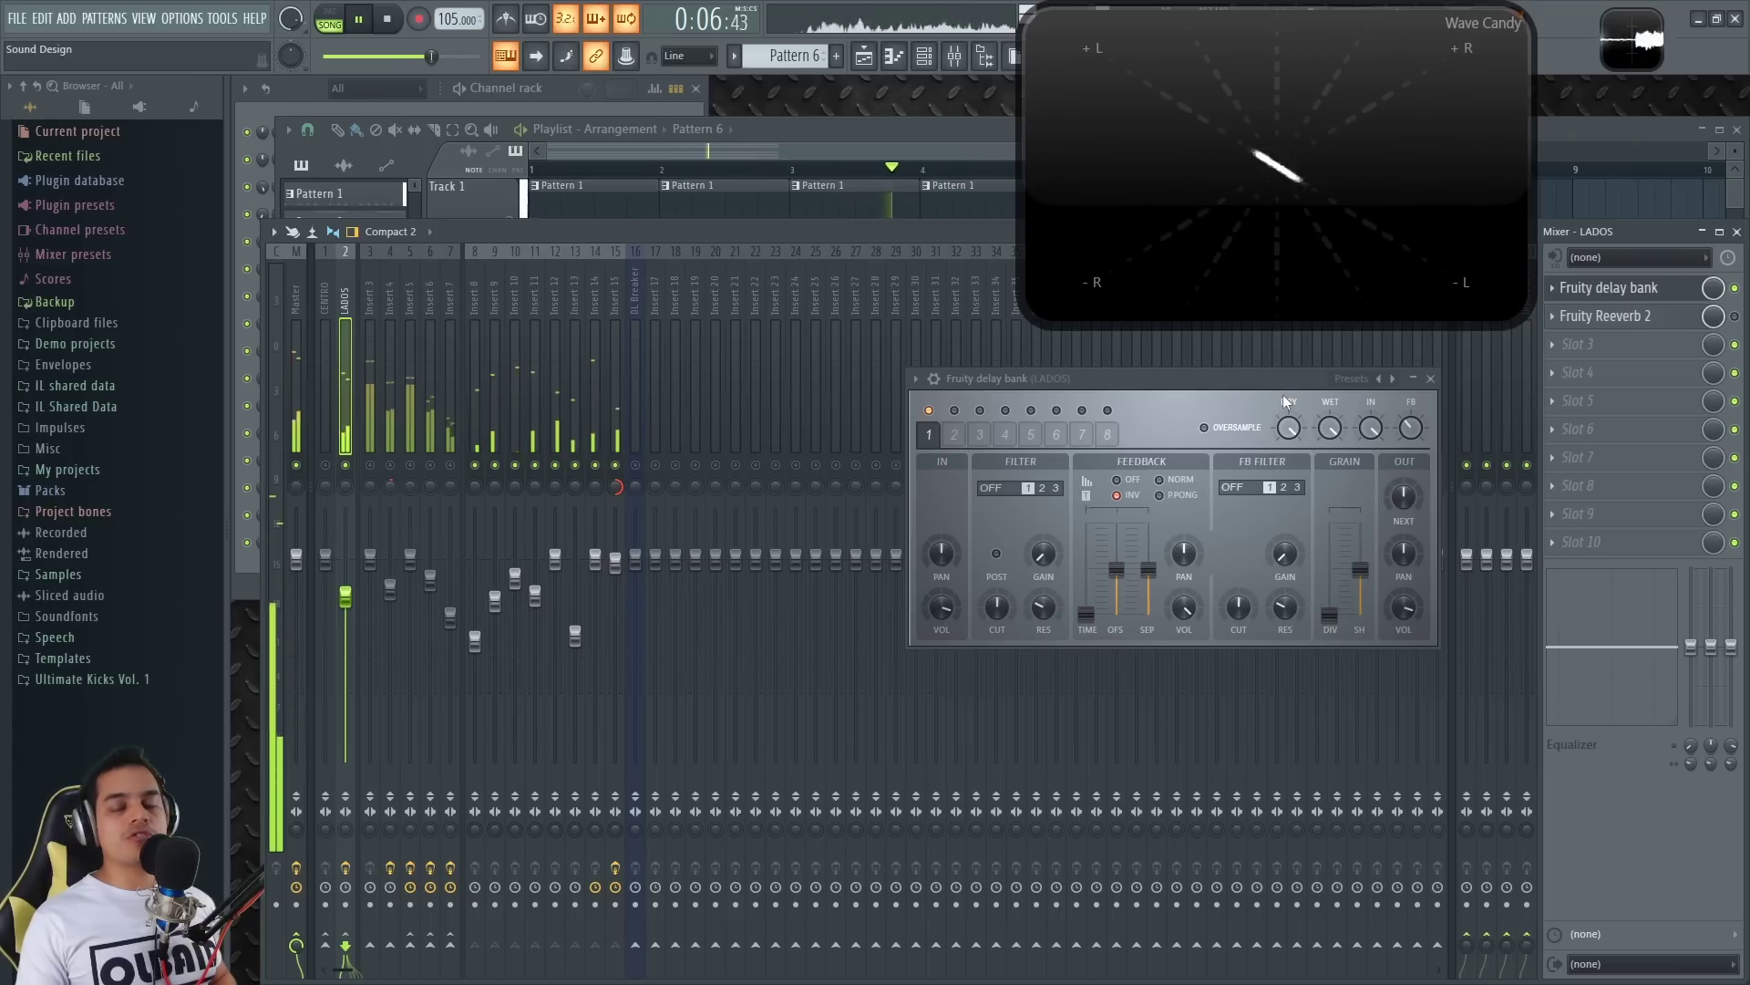
{"action": "key", "text": "space"}
{"action": "left_click_drag", "start_coordinate": [1167, 378], "coordinate": [1081, 378]}
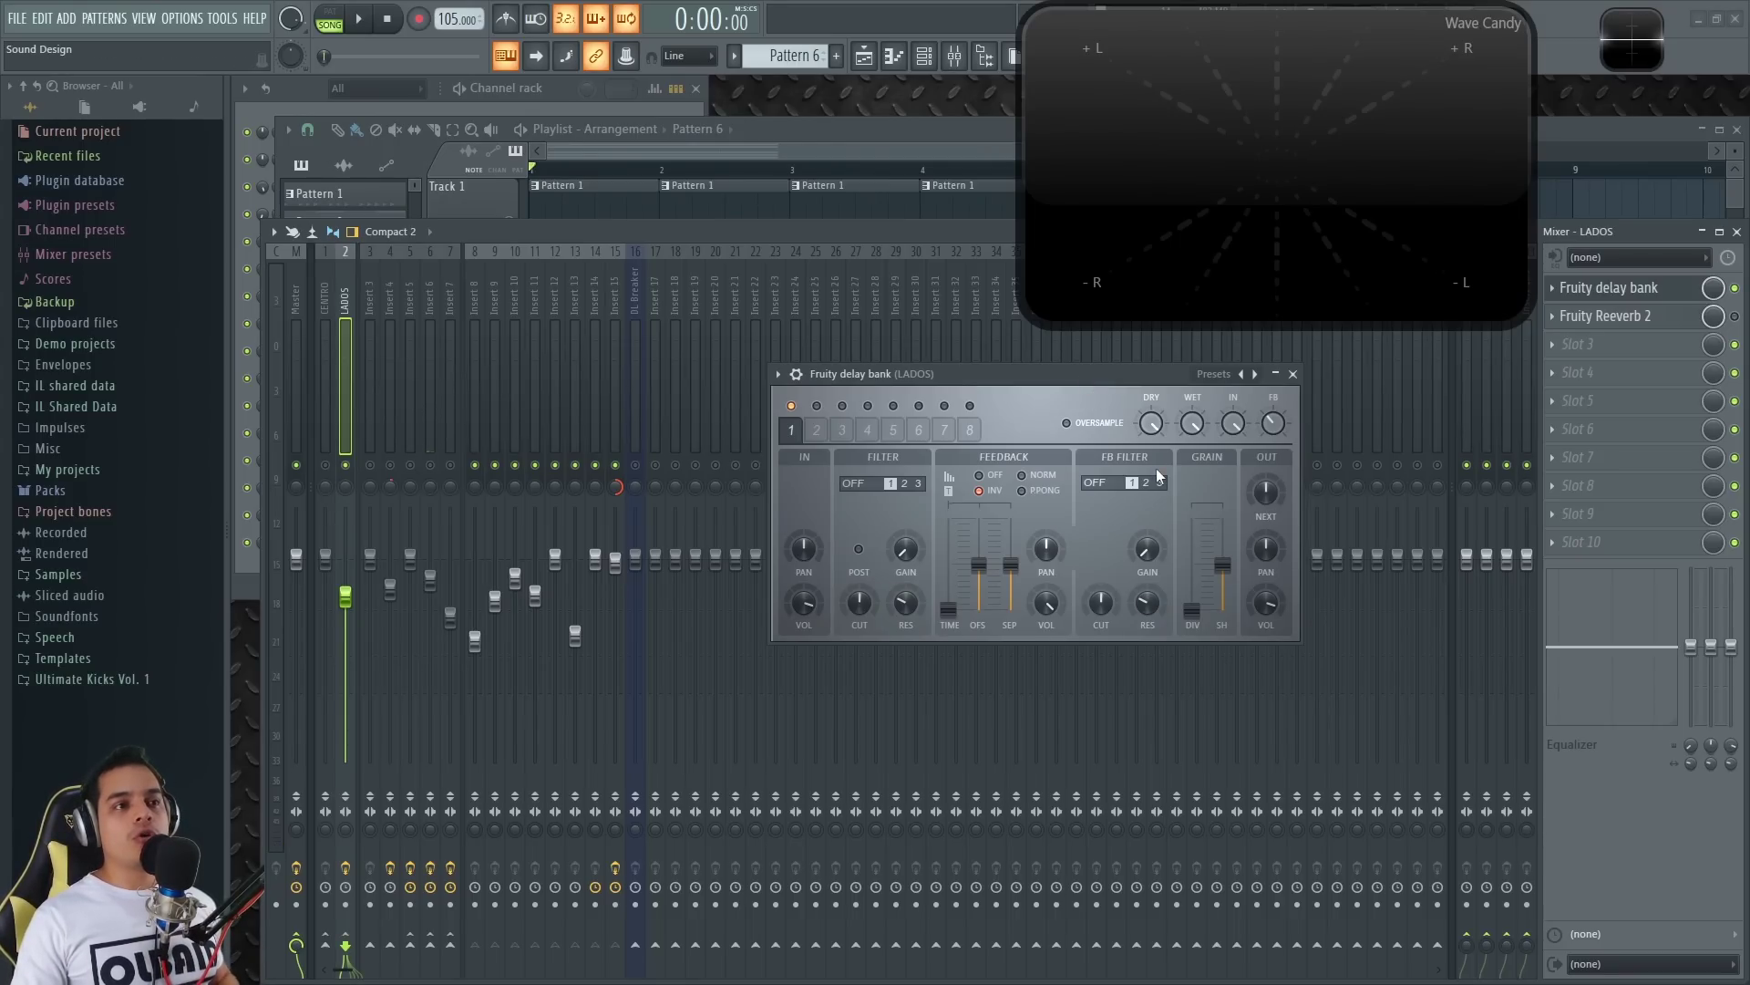
{"action": "left_click_drag", "start_coordinate": [1183, 377], "coordinate": [1157, 382]}
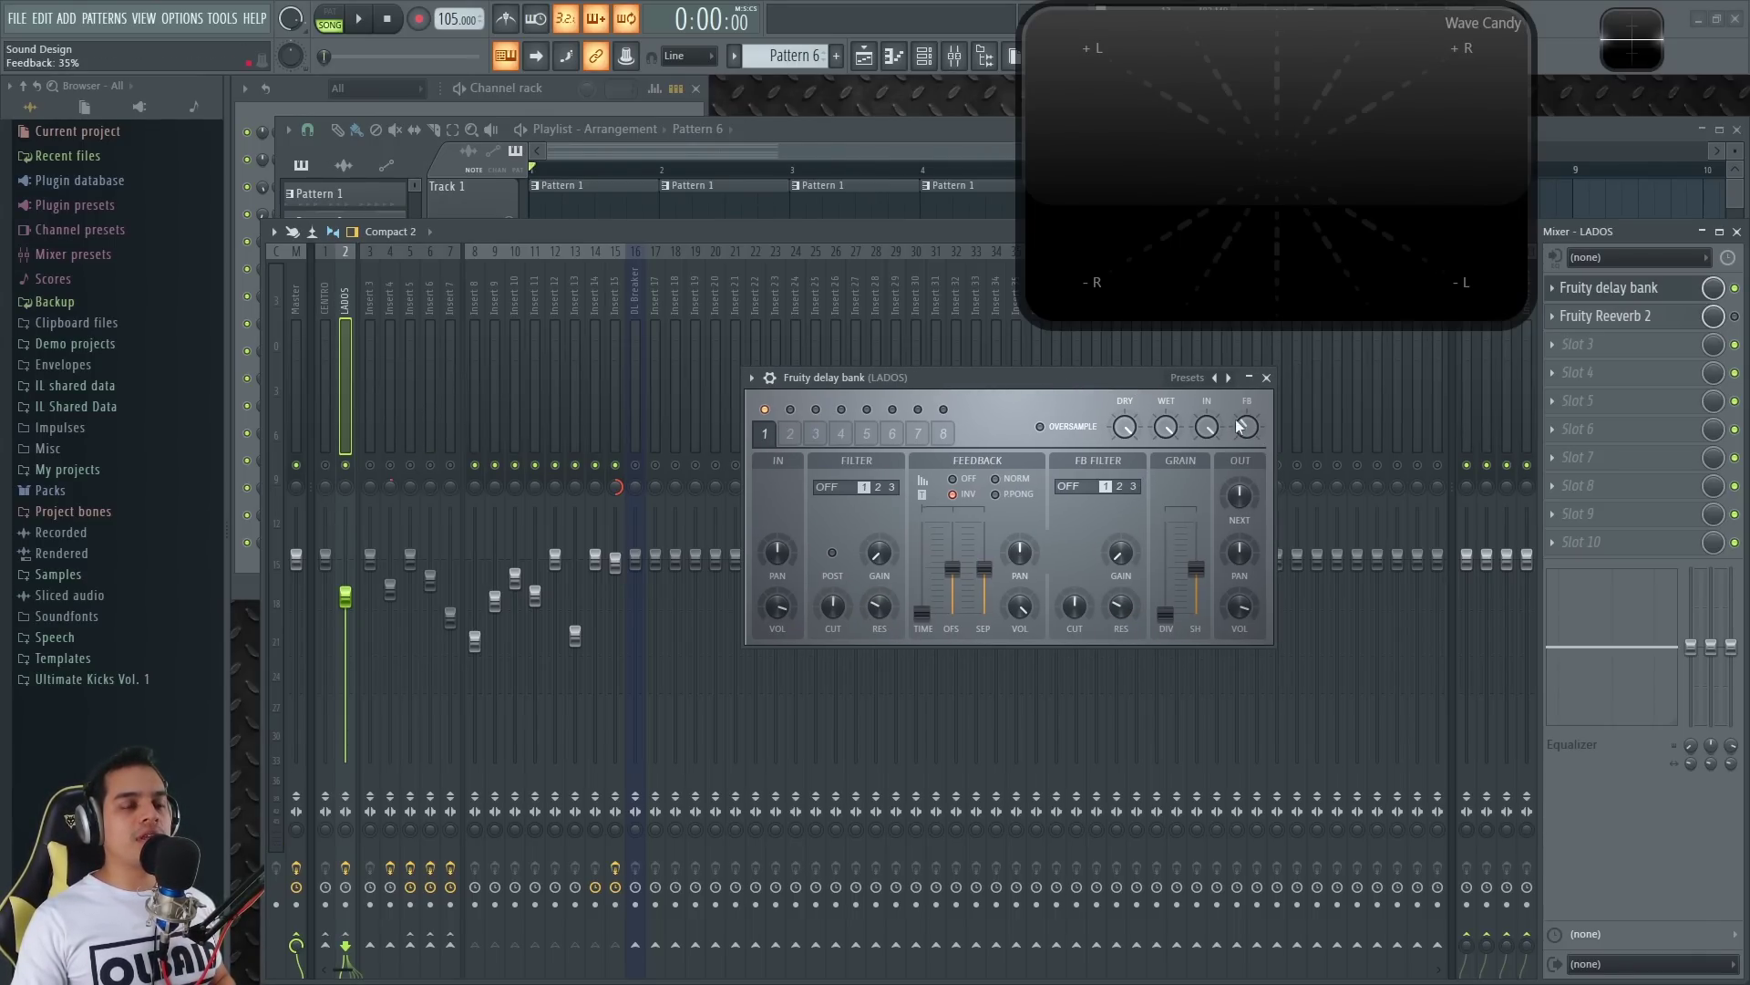
- Try raising the Fruity delay bank's overall feedback to 94% during playback, set it to 30%, and stop the song
{"action": "key", "text": "space"}
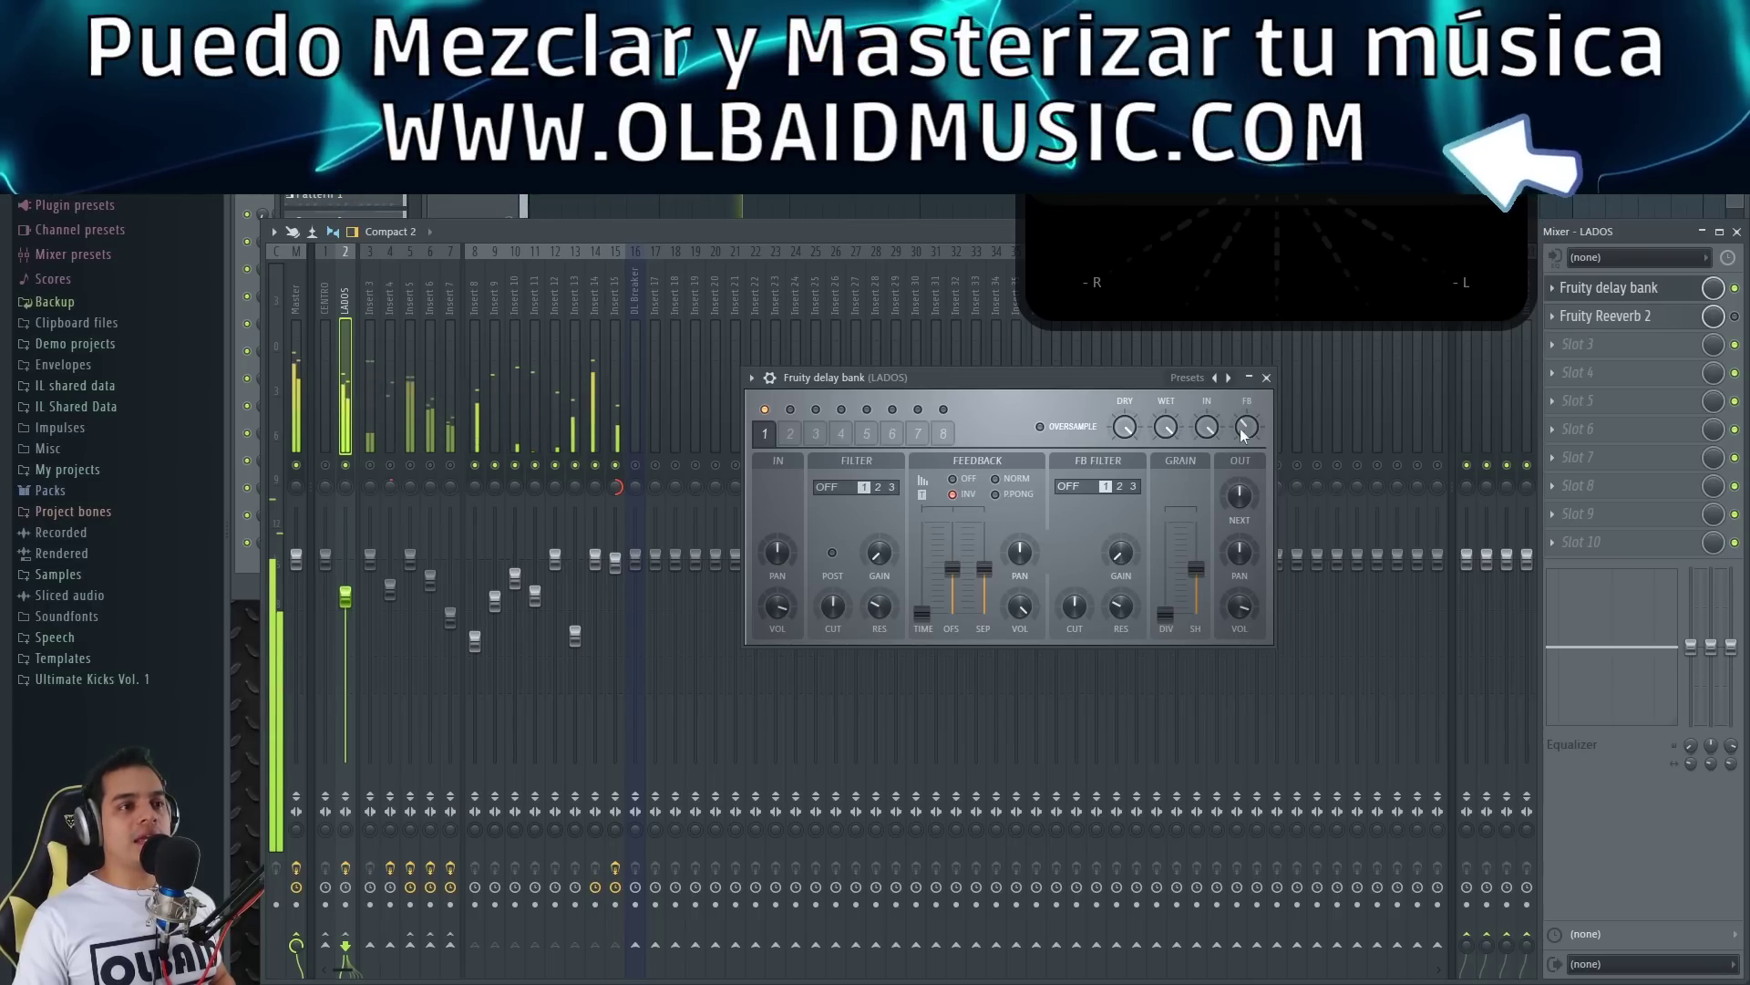
{"action": "left_click_drag", "start_coordinate": [1246, 429], "coordinate": [1247, 392]}
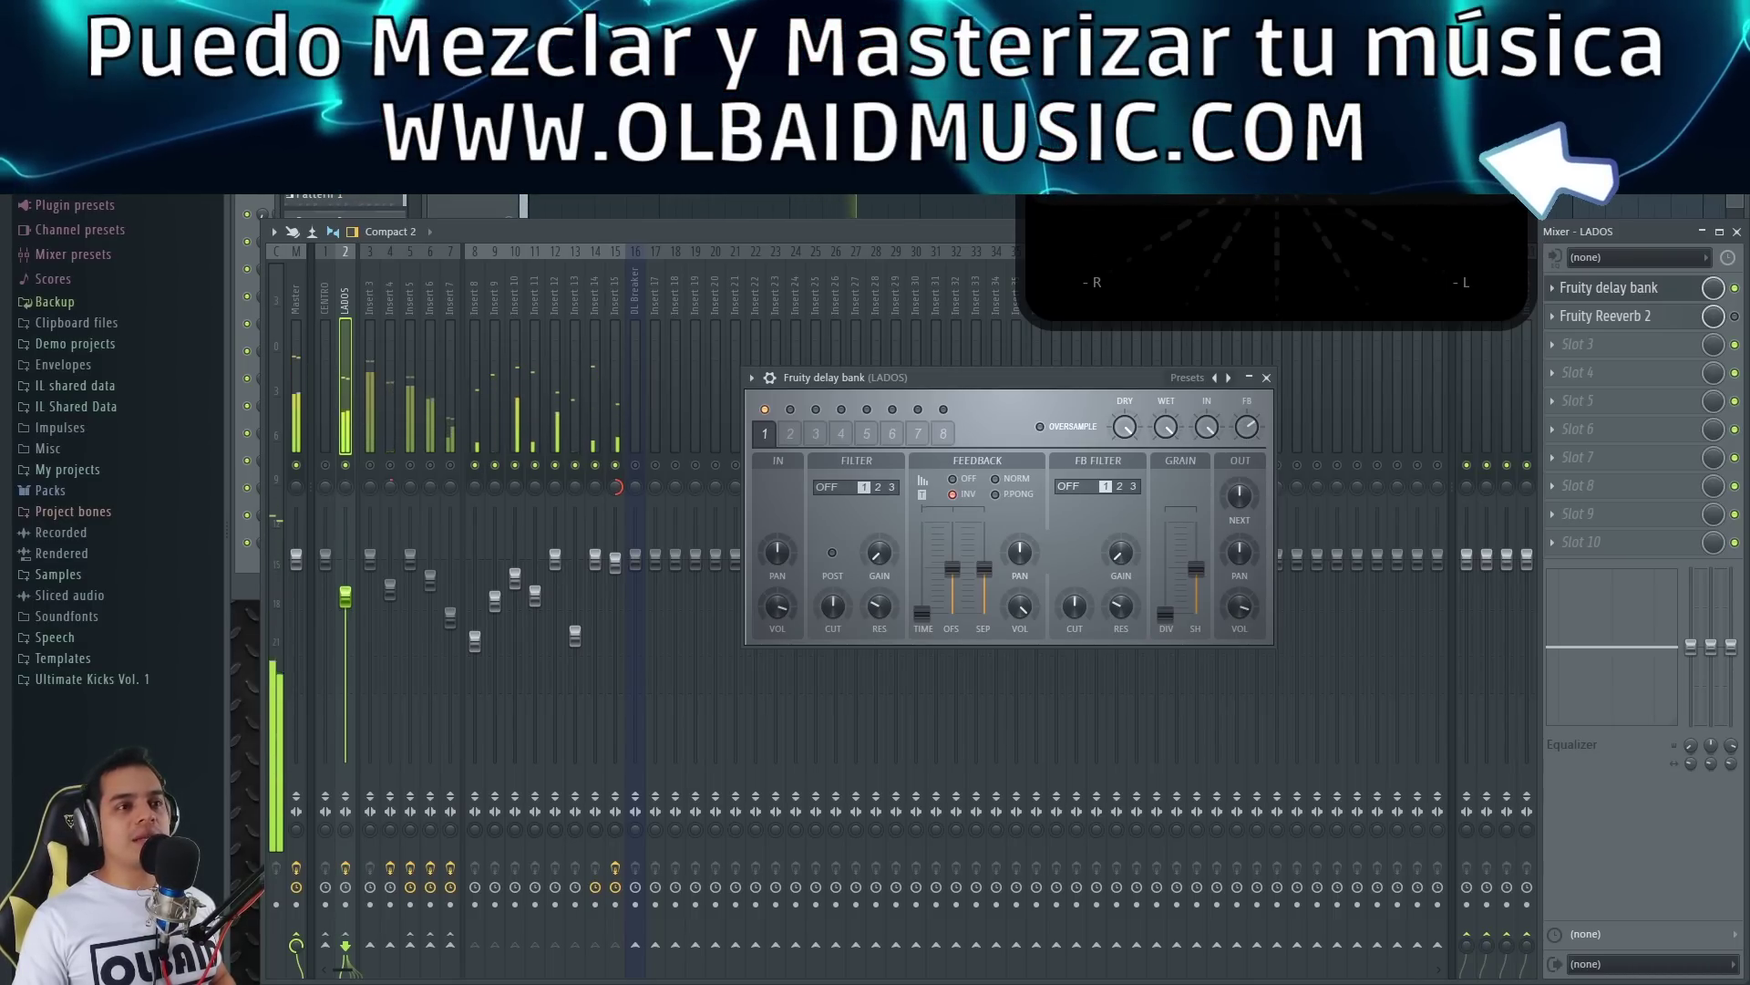
{"action": "left_click_drag", "start_coordinate": [1247, 427], "coordinate": [1248, 434]}
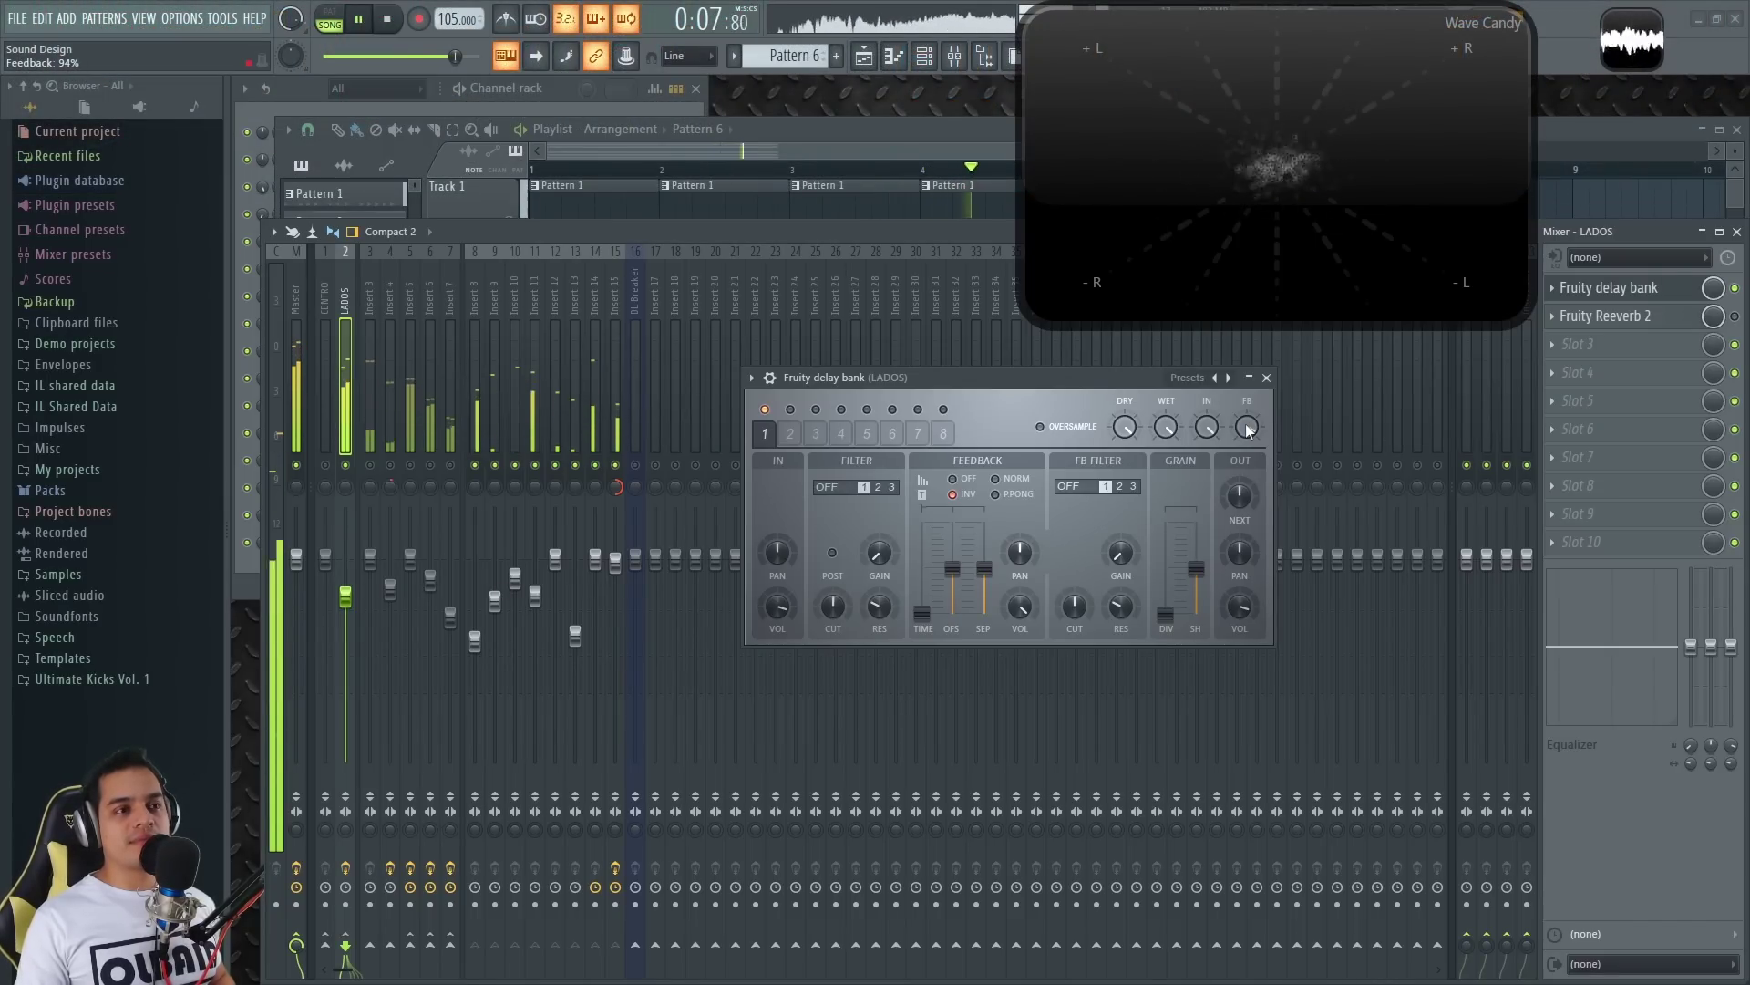
{"action": "key", "text": "space"}
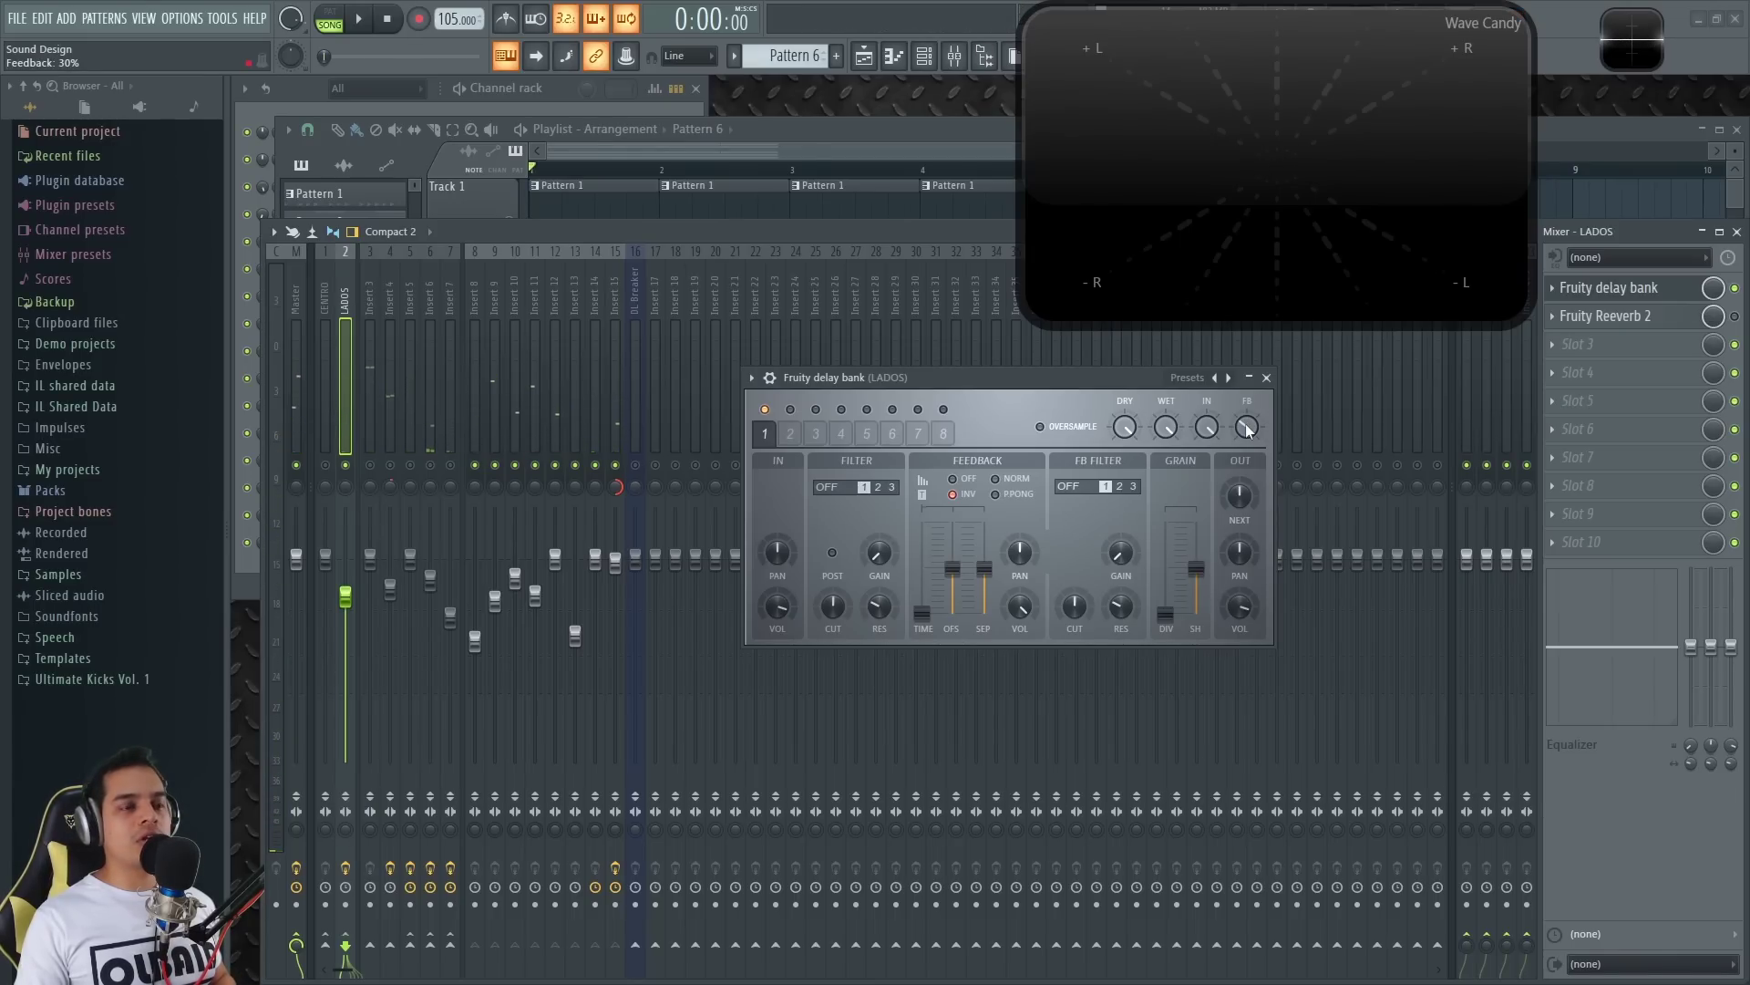
- Try merging the LADOS bus to mono with its stereo separation during playback, and stop the song
{"action": "key", "text": "space"}
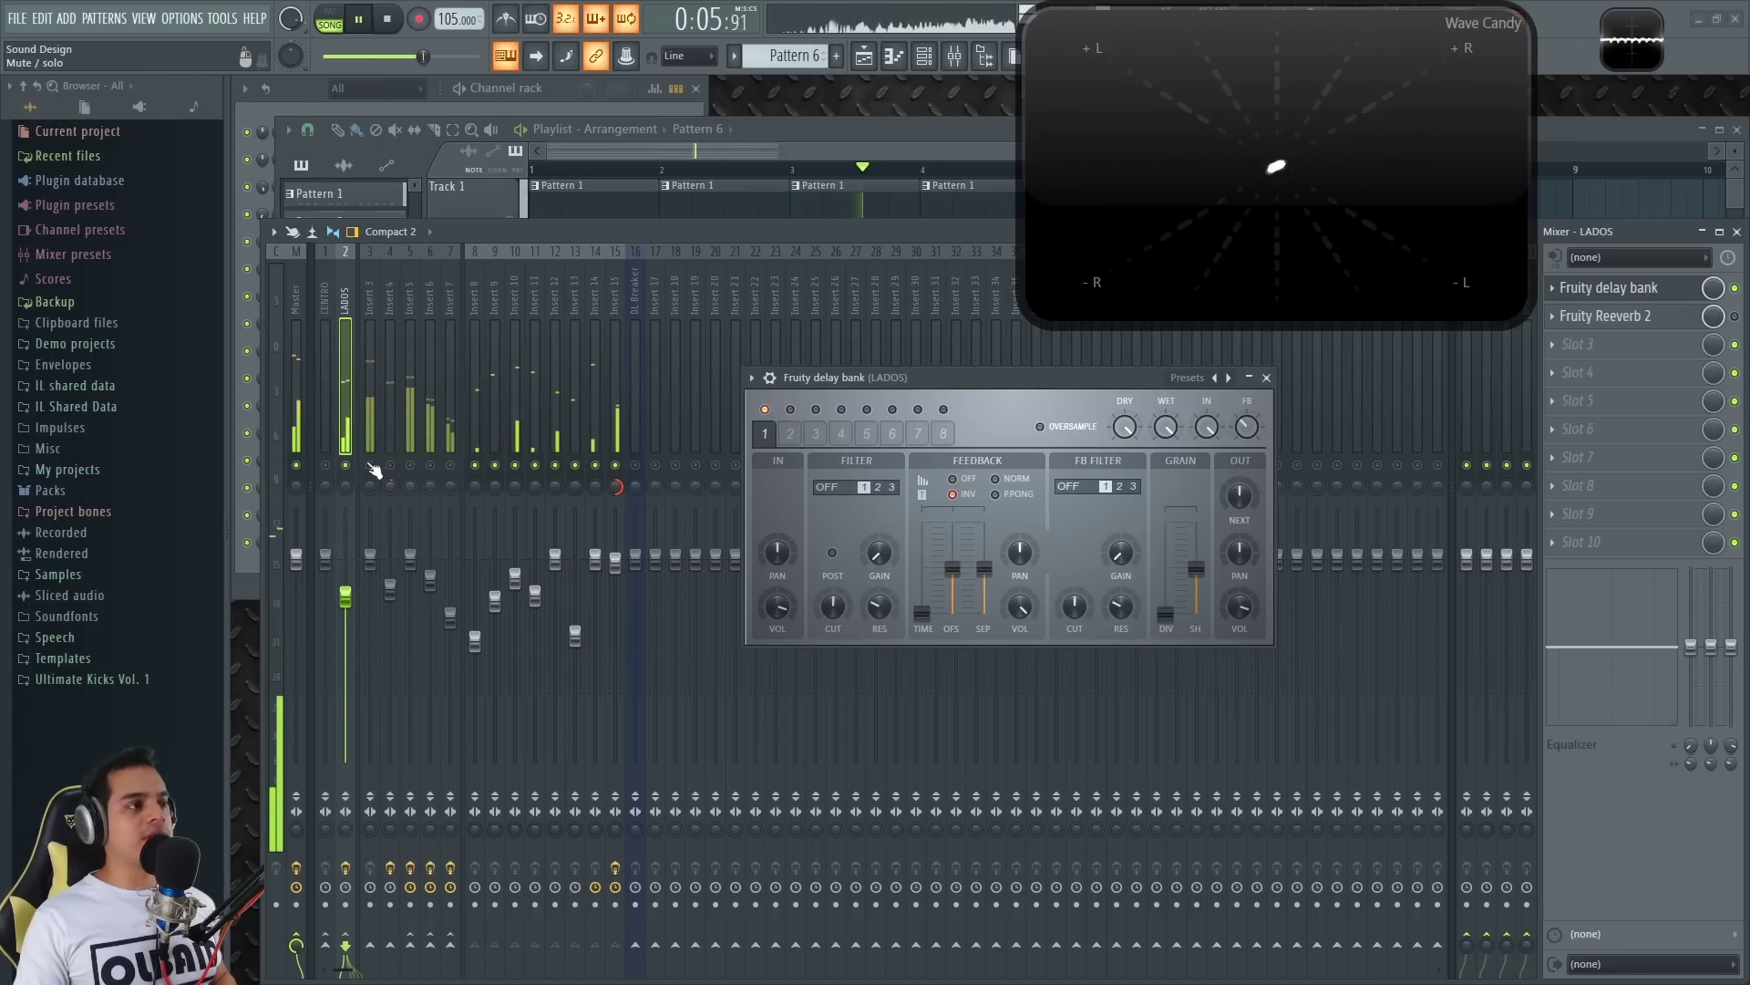
{"action": "left_click_drag", "start_coordinate": [346, 830], "coordinate": [345, 775]}
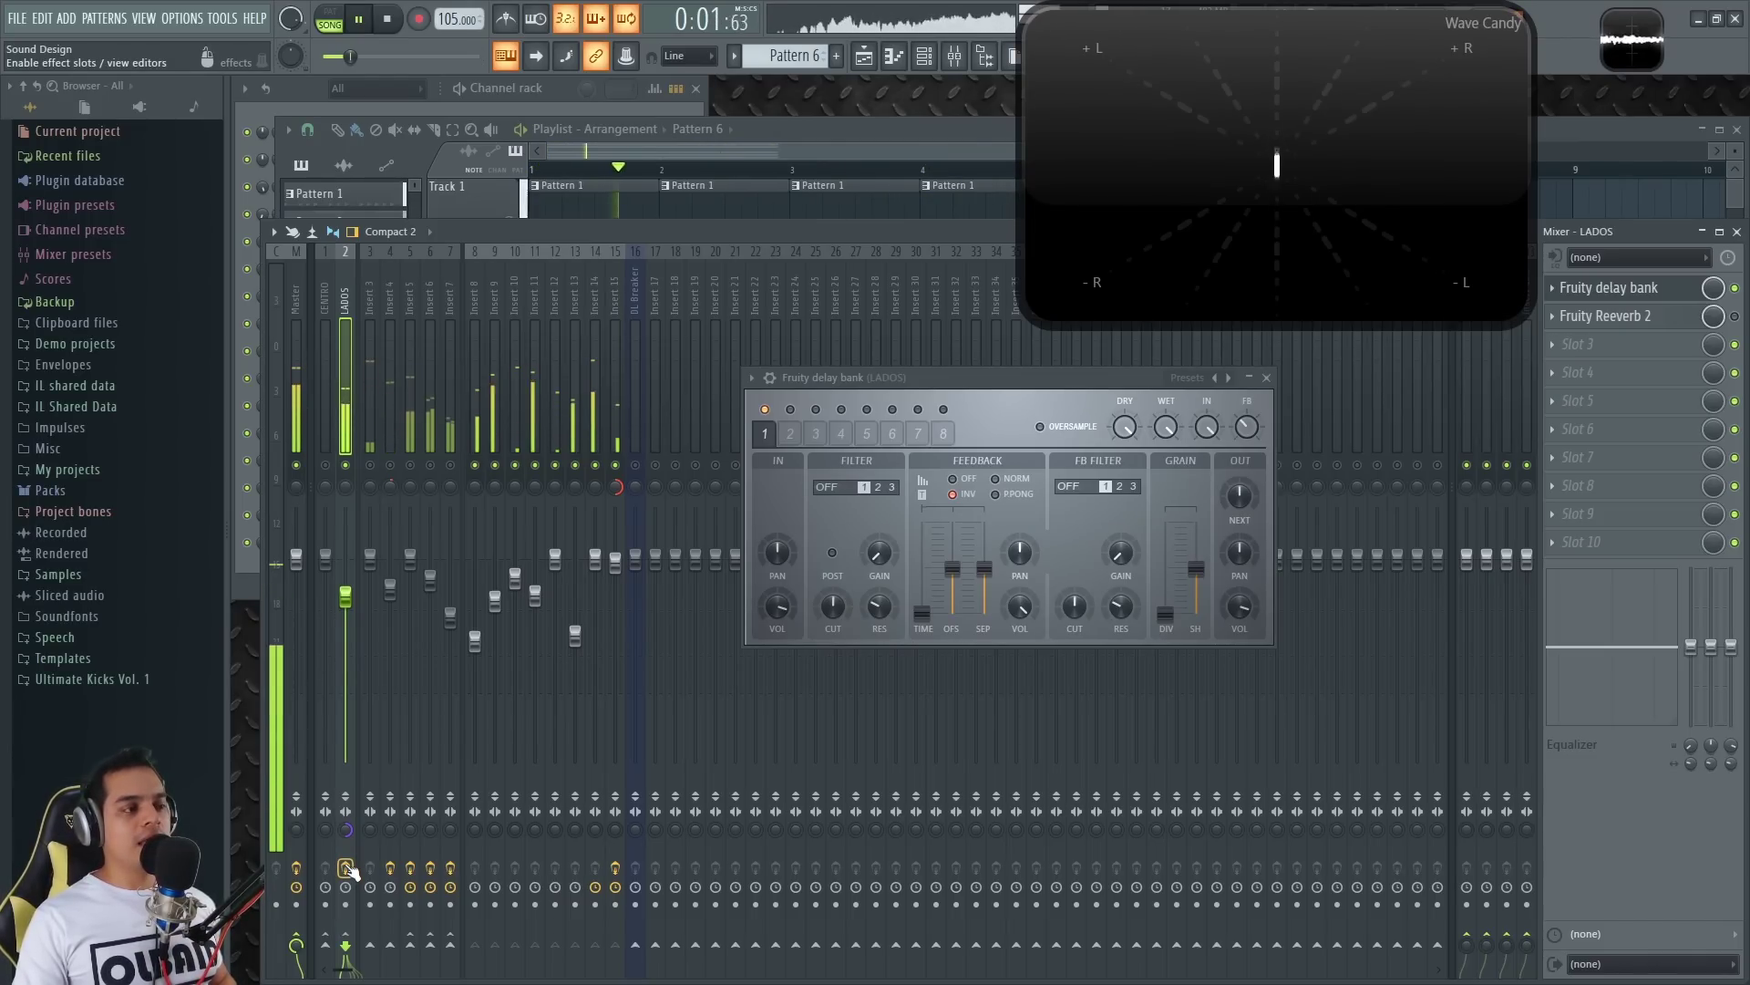
{"action": "key", "text": "space"}
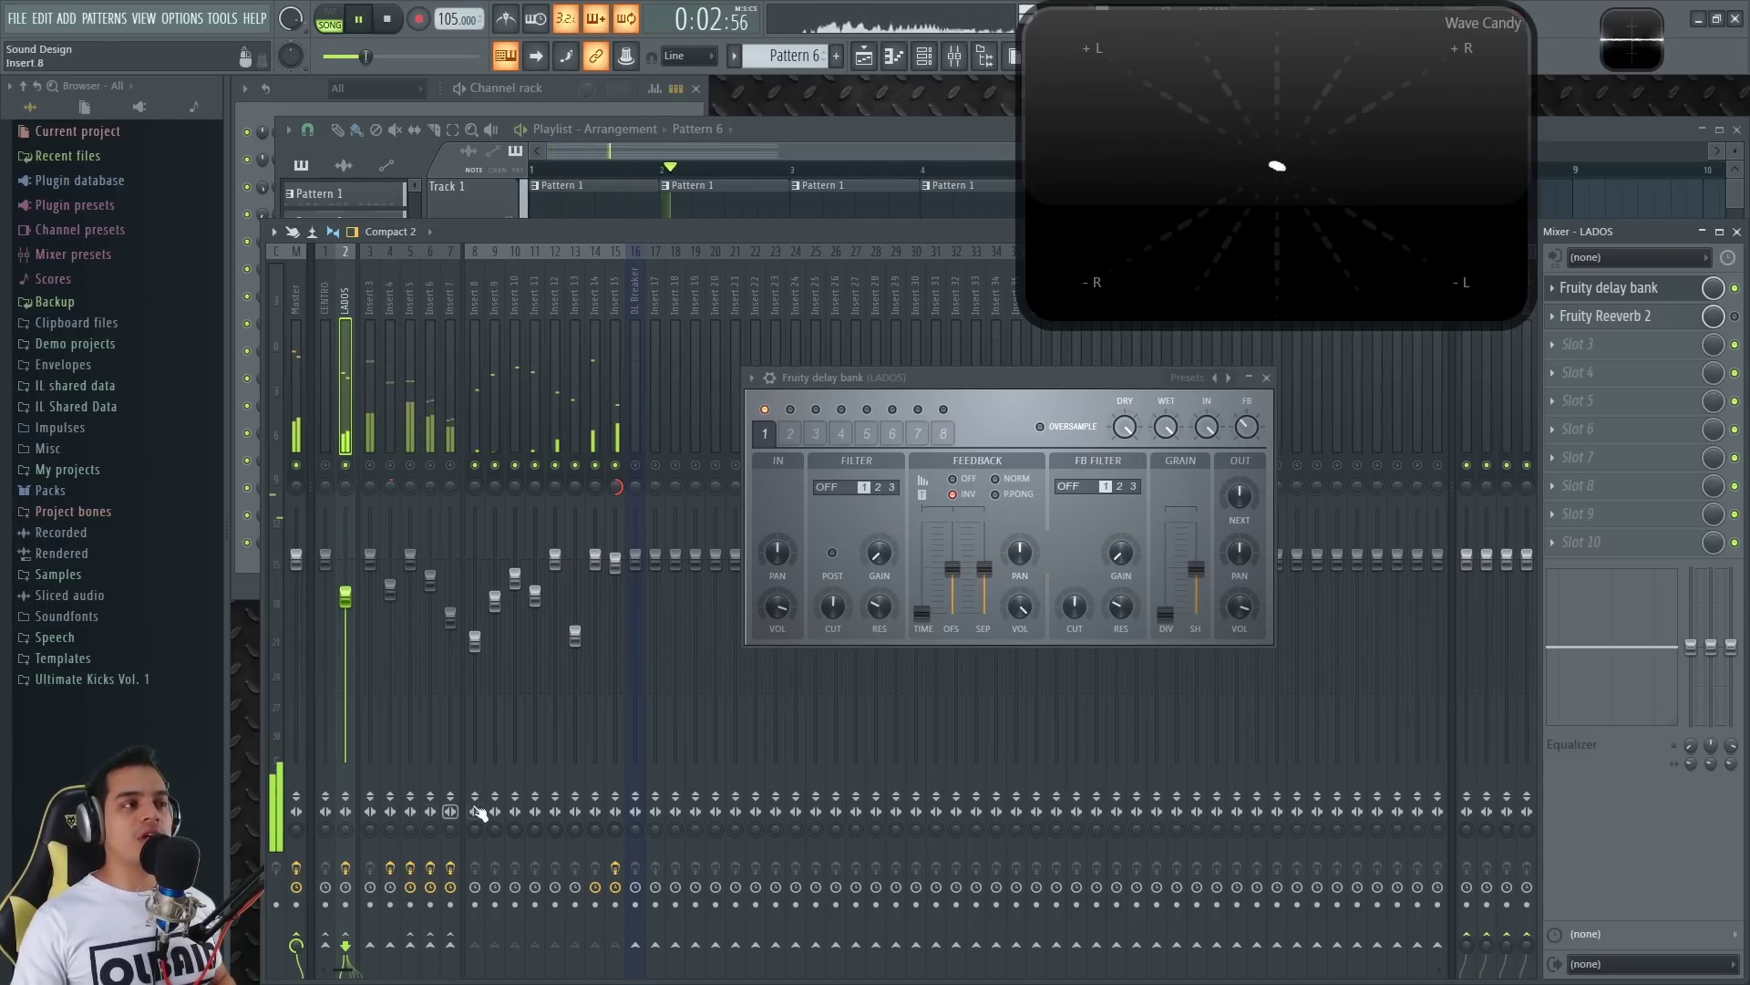
{"action": "key", "text": "space"}
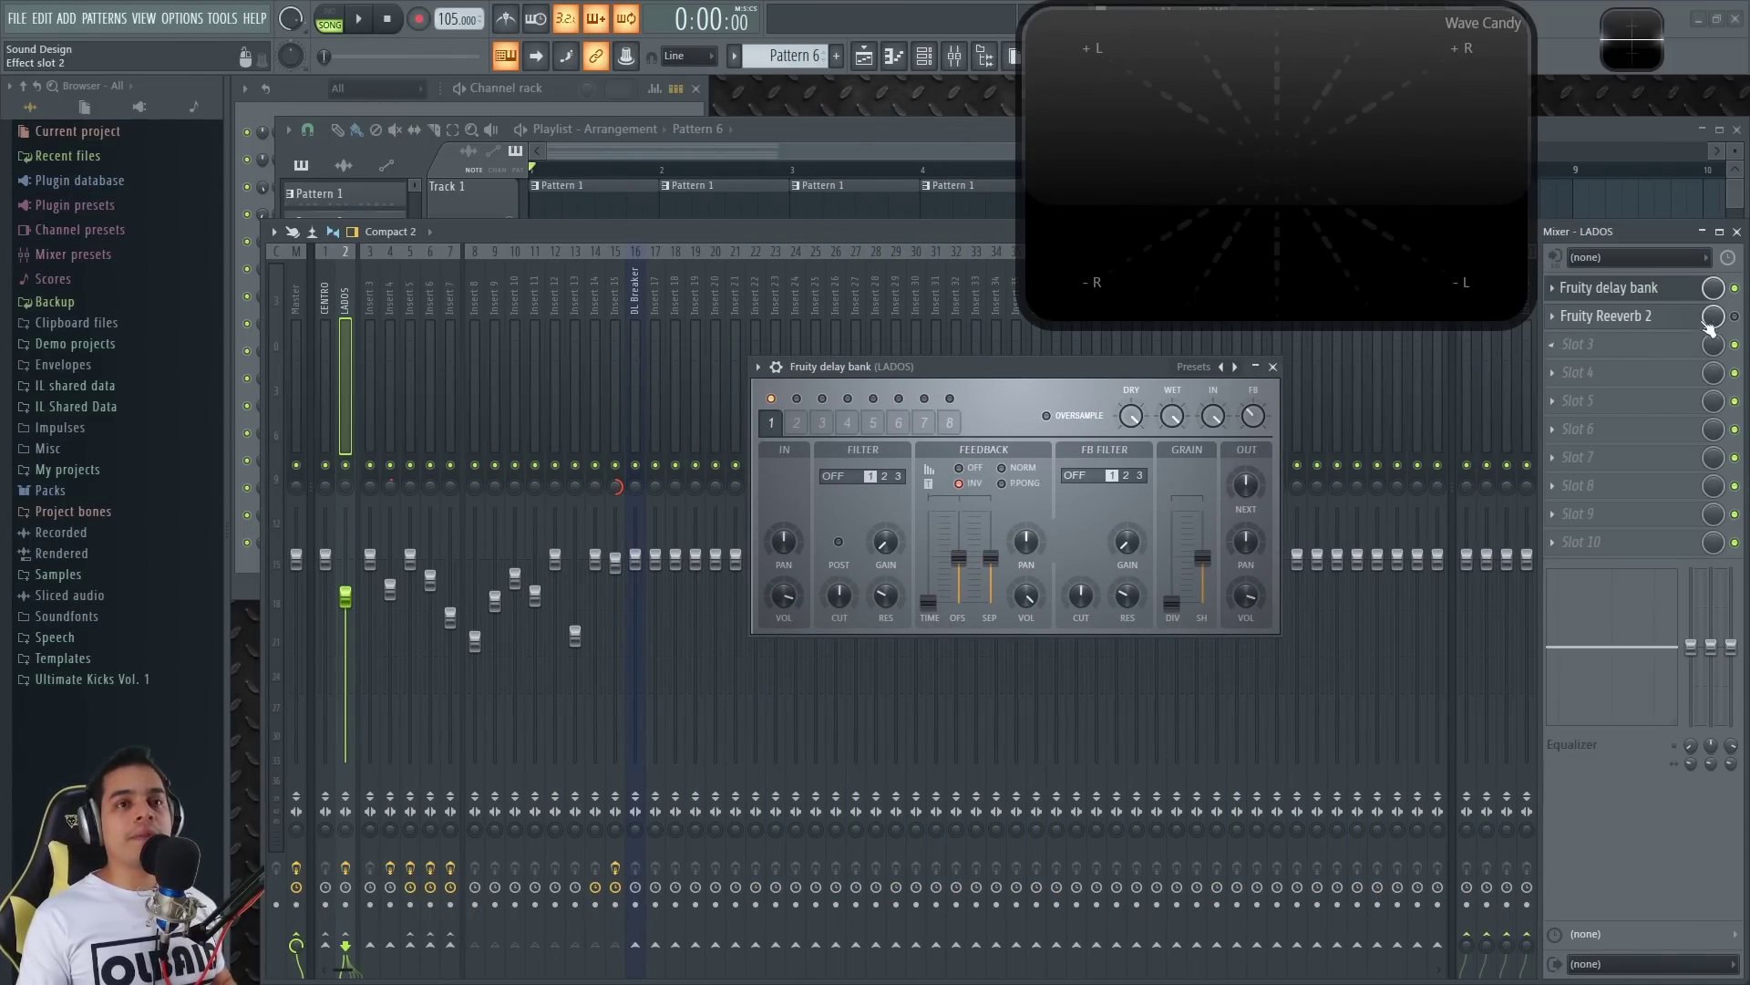
- Enable Fruity Reeverb 2 on the LADOS bus, close the Fruity delay bank, and solo the bus during playback
{"action": "left_click", "coordinate": [1735, 316]}
{"action": "left_click", "coordinate": [1671, 320]}
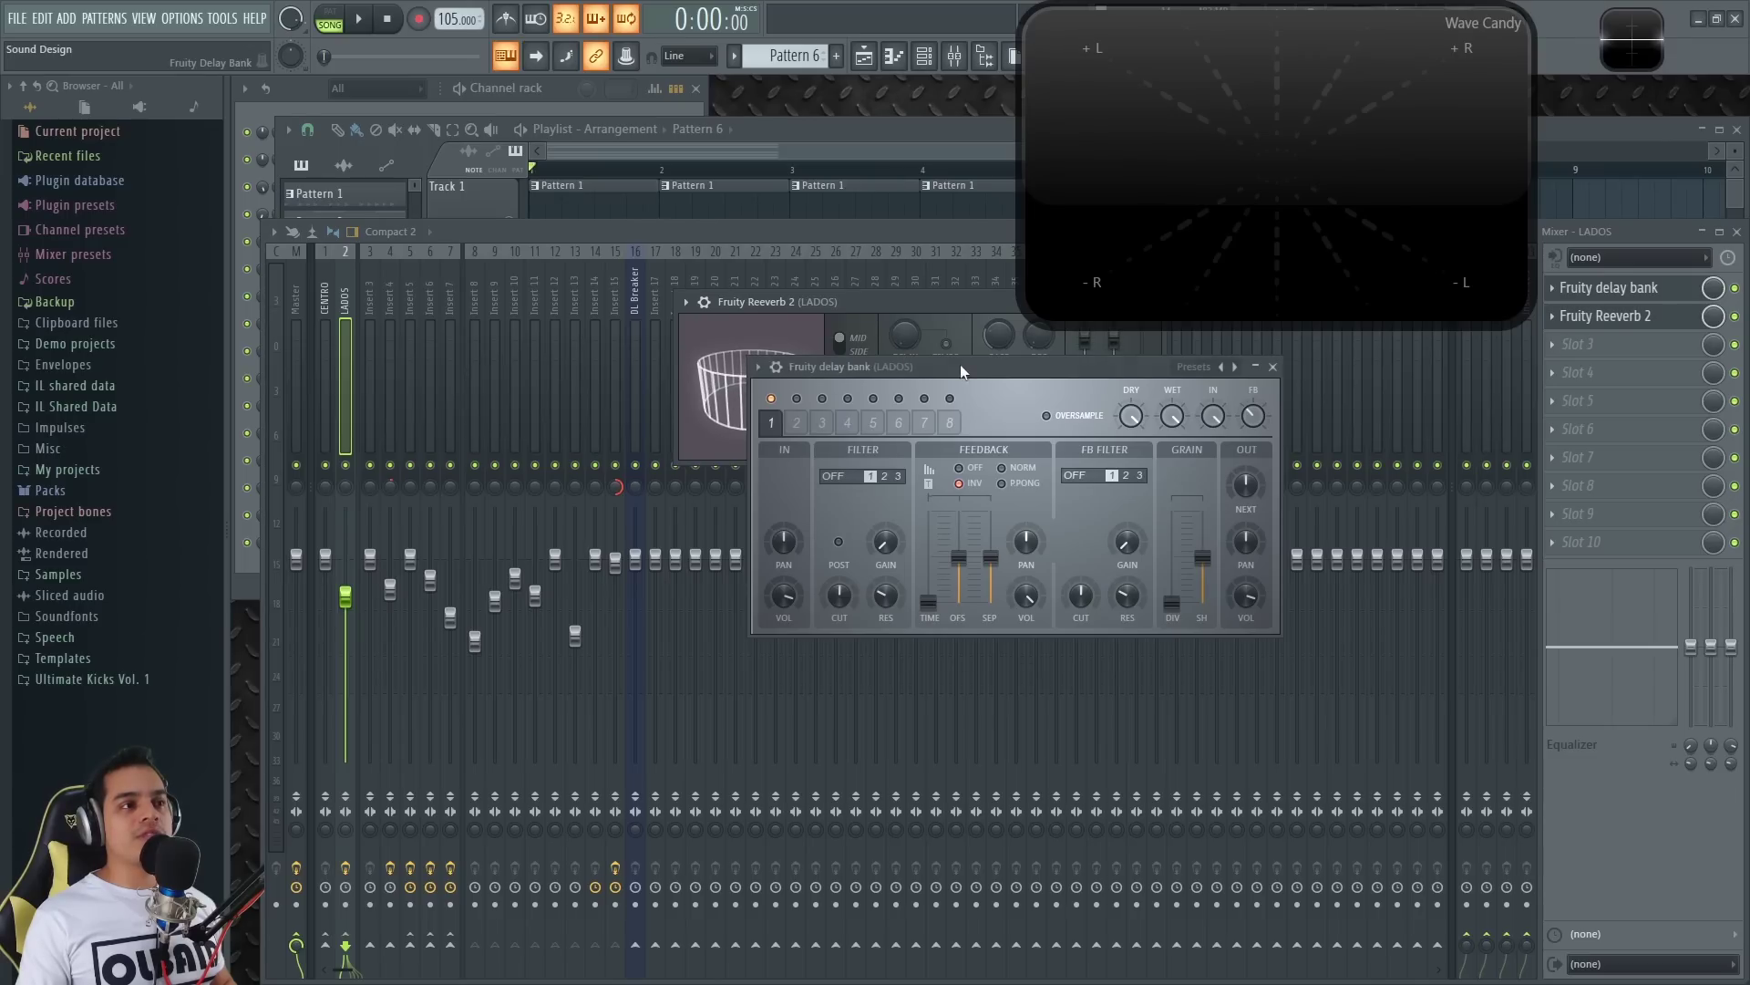
{"action": "left_click_drag", "start_coordinate": [960, 366], "coordinate": [959, 490]}
{"action": "left_click", "coordinate": [1273, 491]}
{"action": "key", "text": "space"}
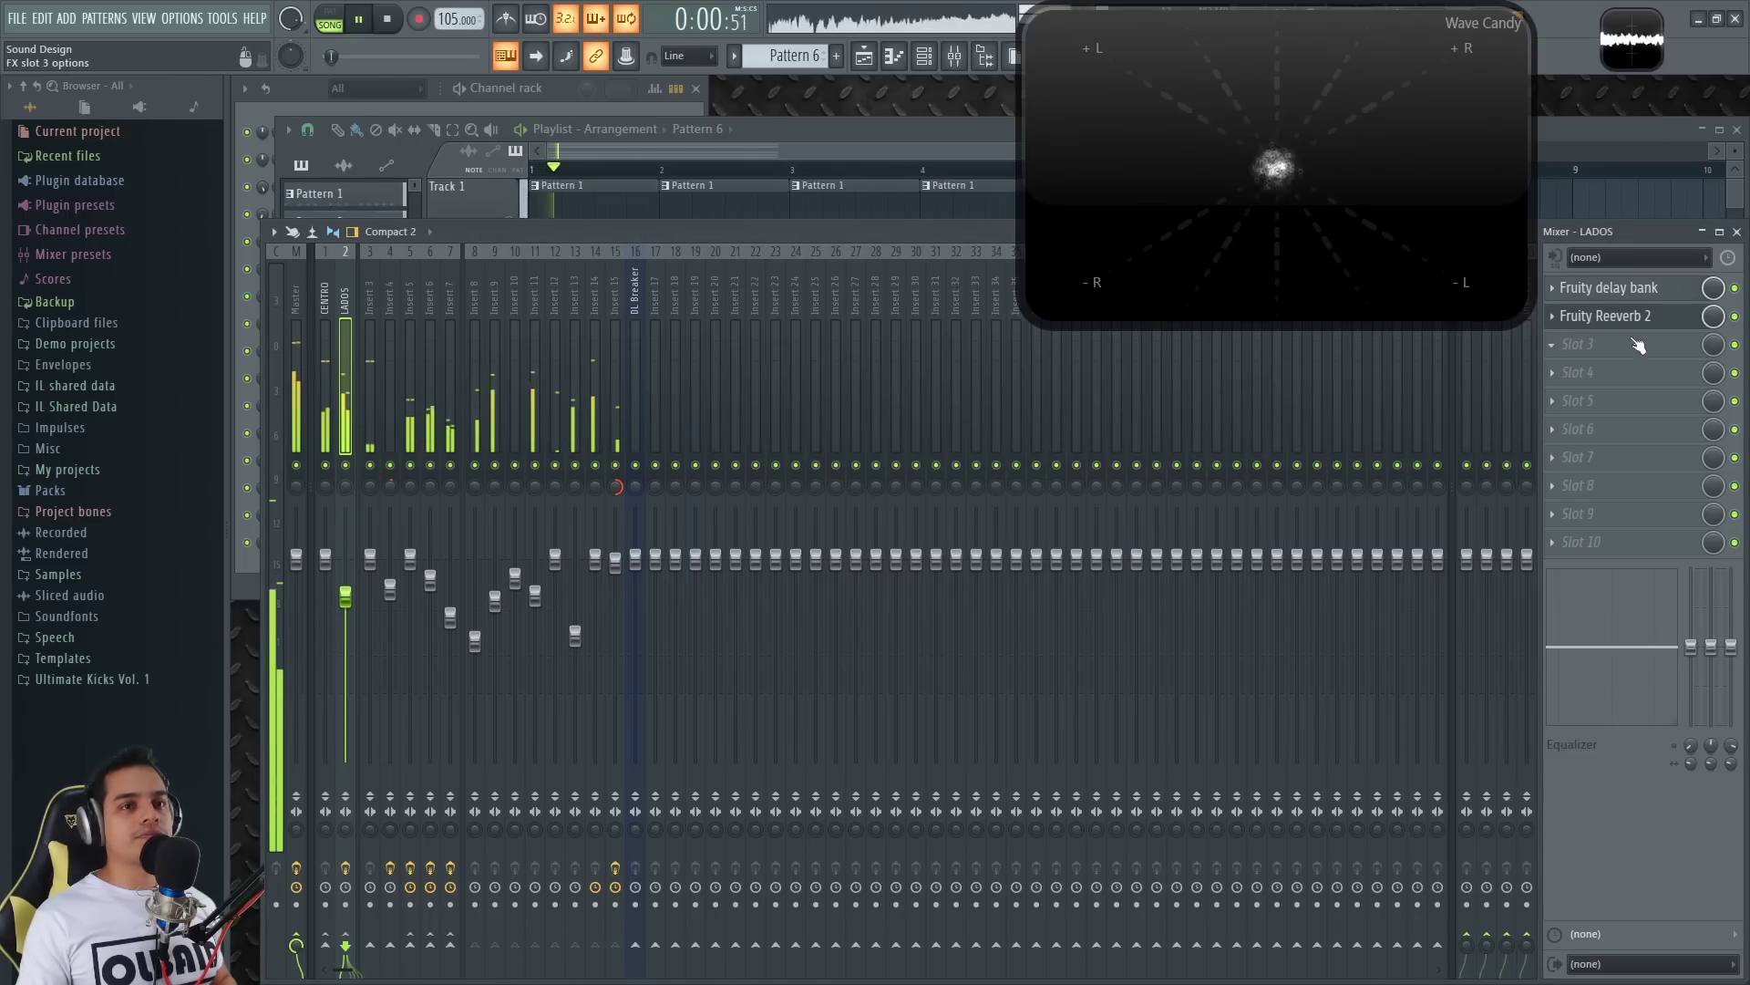
{"action": "right_click", "coordinate": [346, 466]}
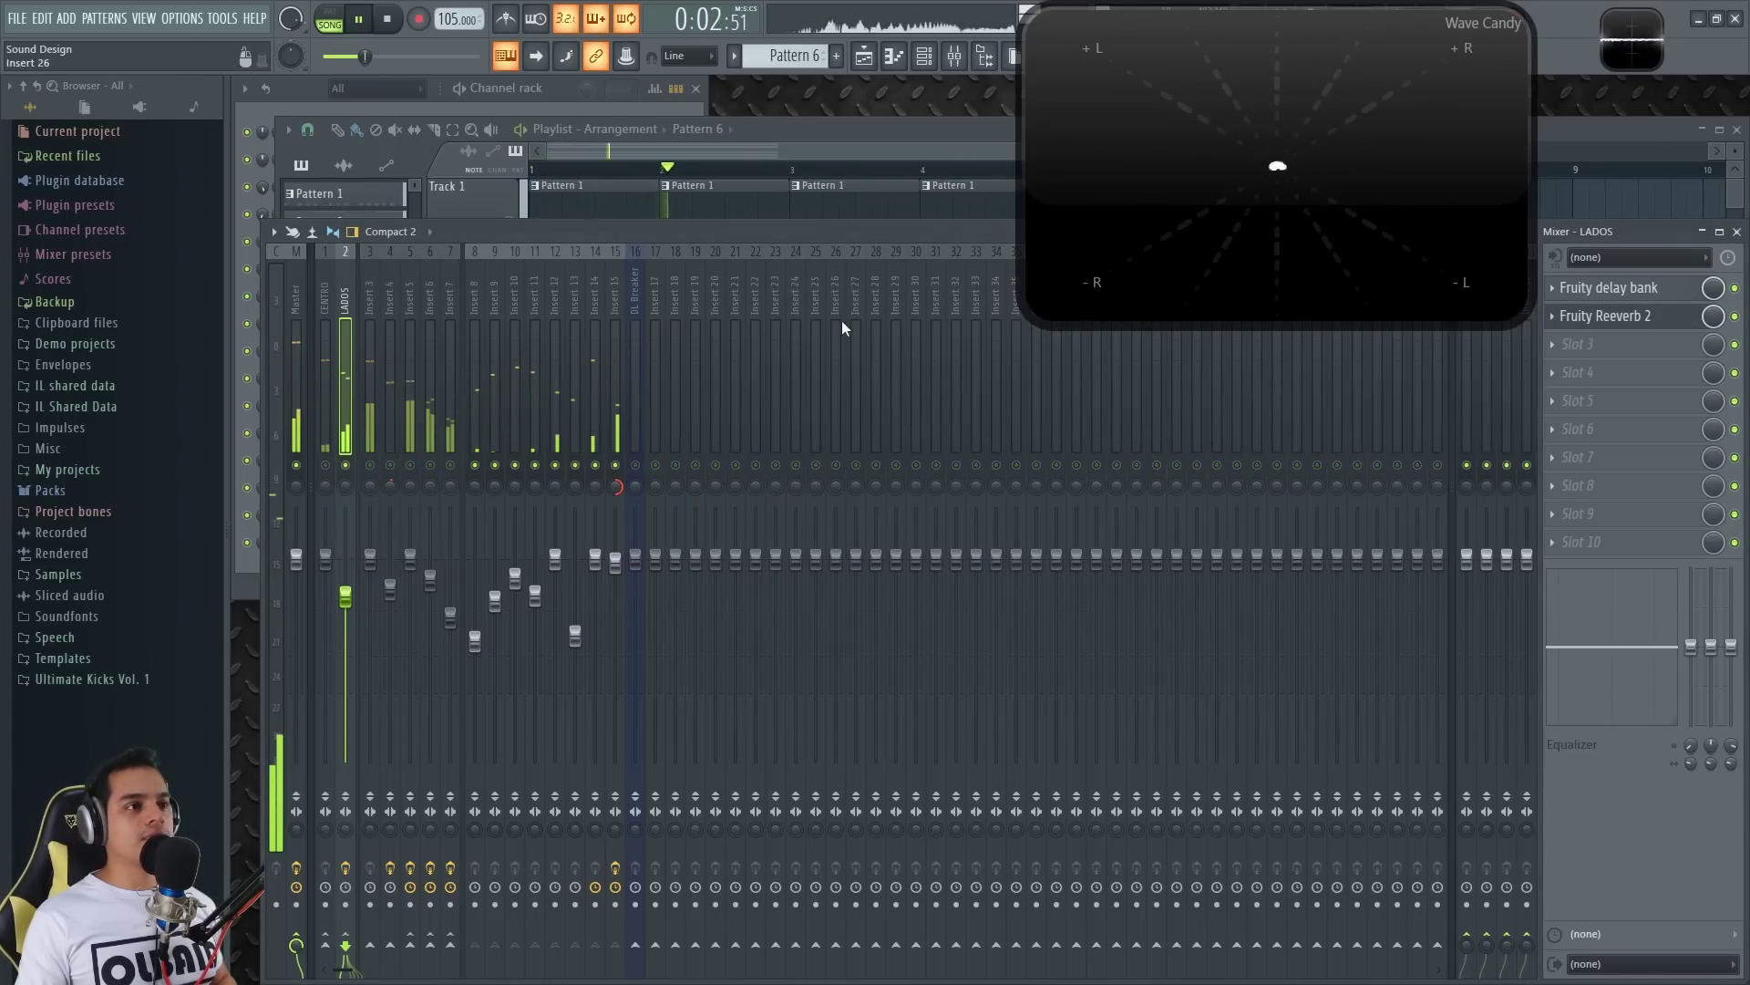
- Adjust the wet level of the LADOS bus's Fruity Reeverb 2 during playback and reset its dry level to 100%
{"action": "left_click", "coordinate": [1645, 326]}
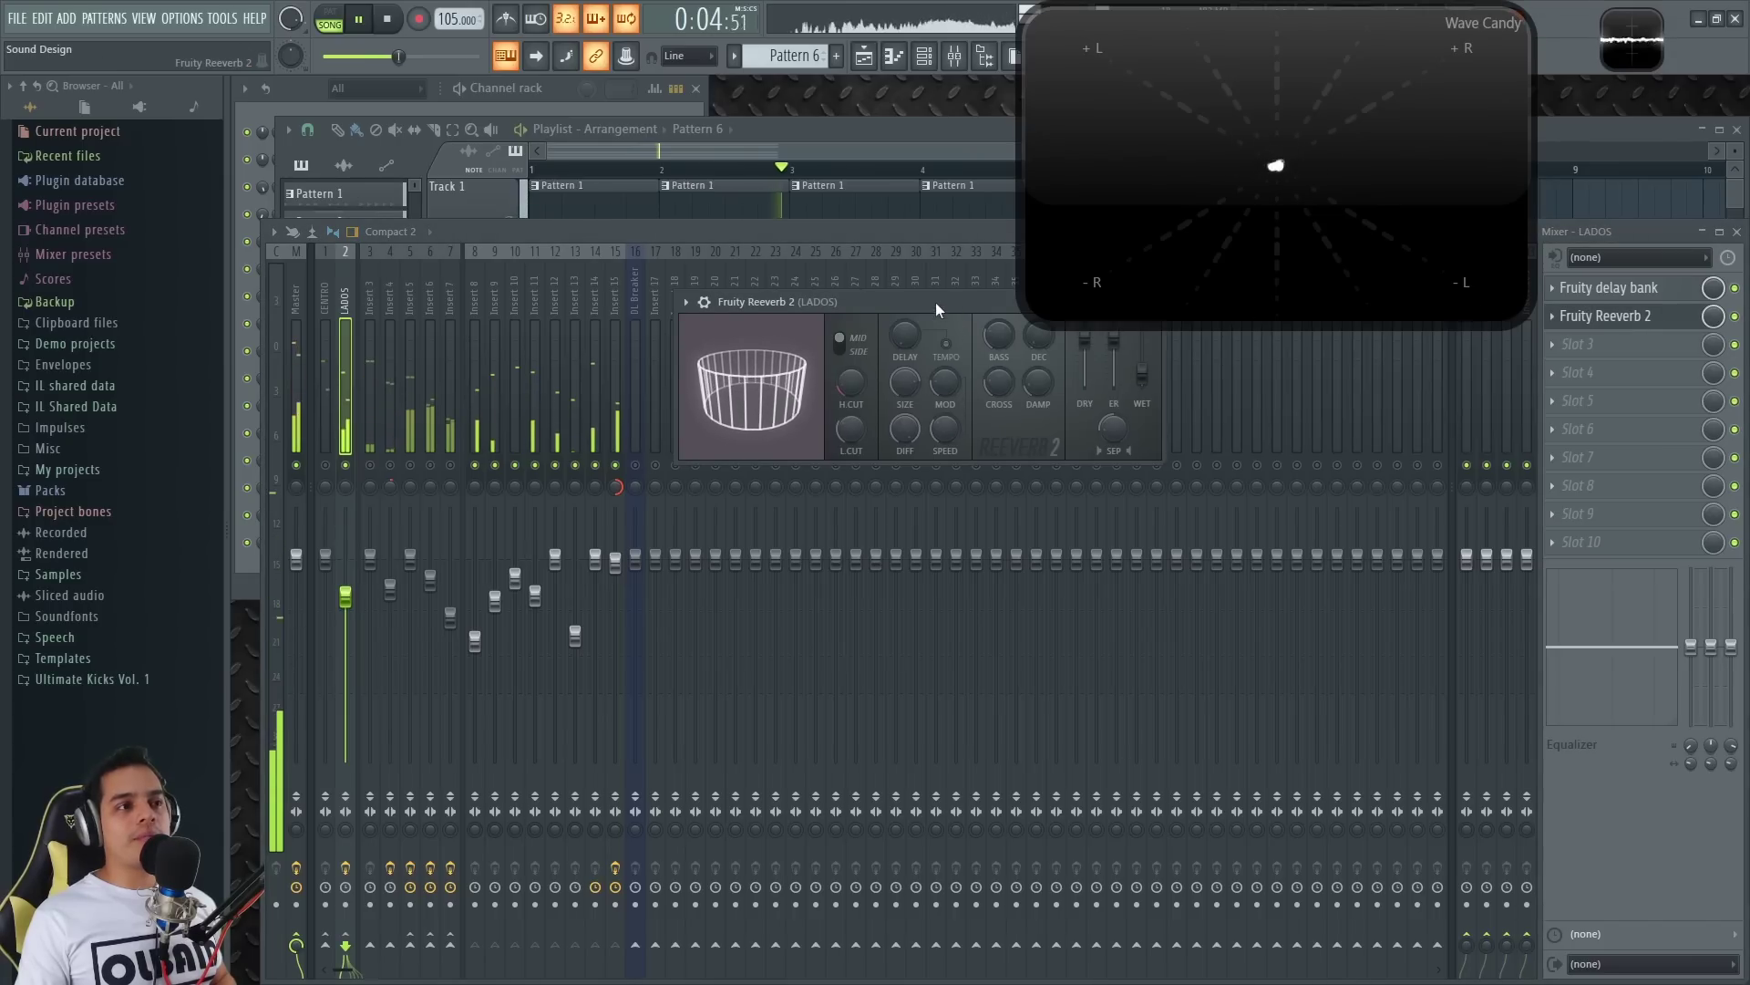
{"action": "left_click_drag", "start_coordinate": [944, 297], "coordinate": [869, 368]}
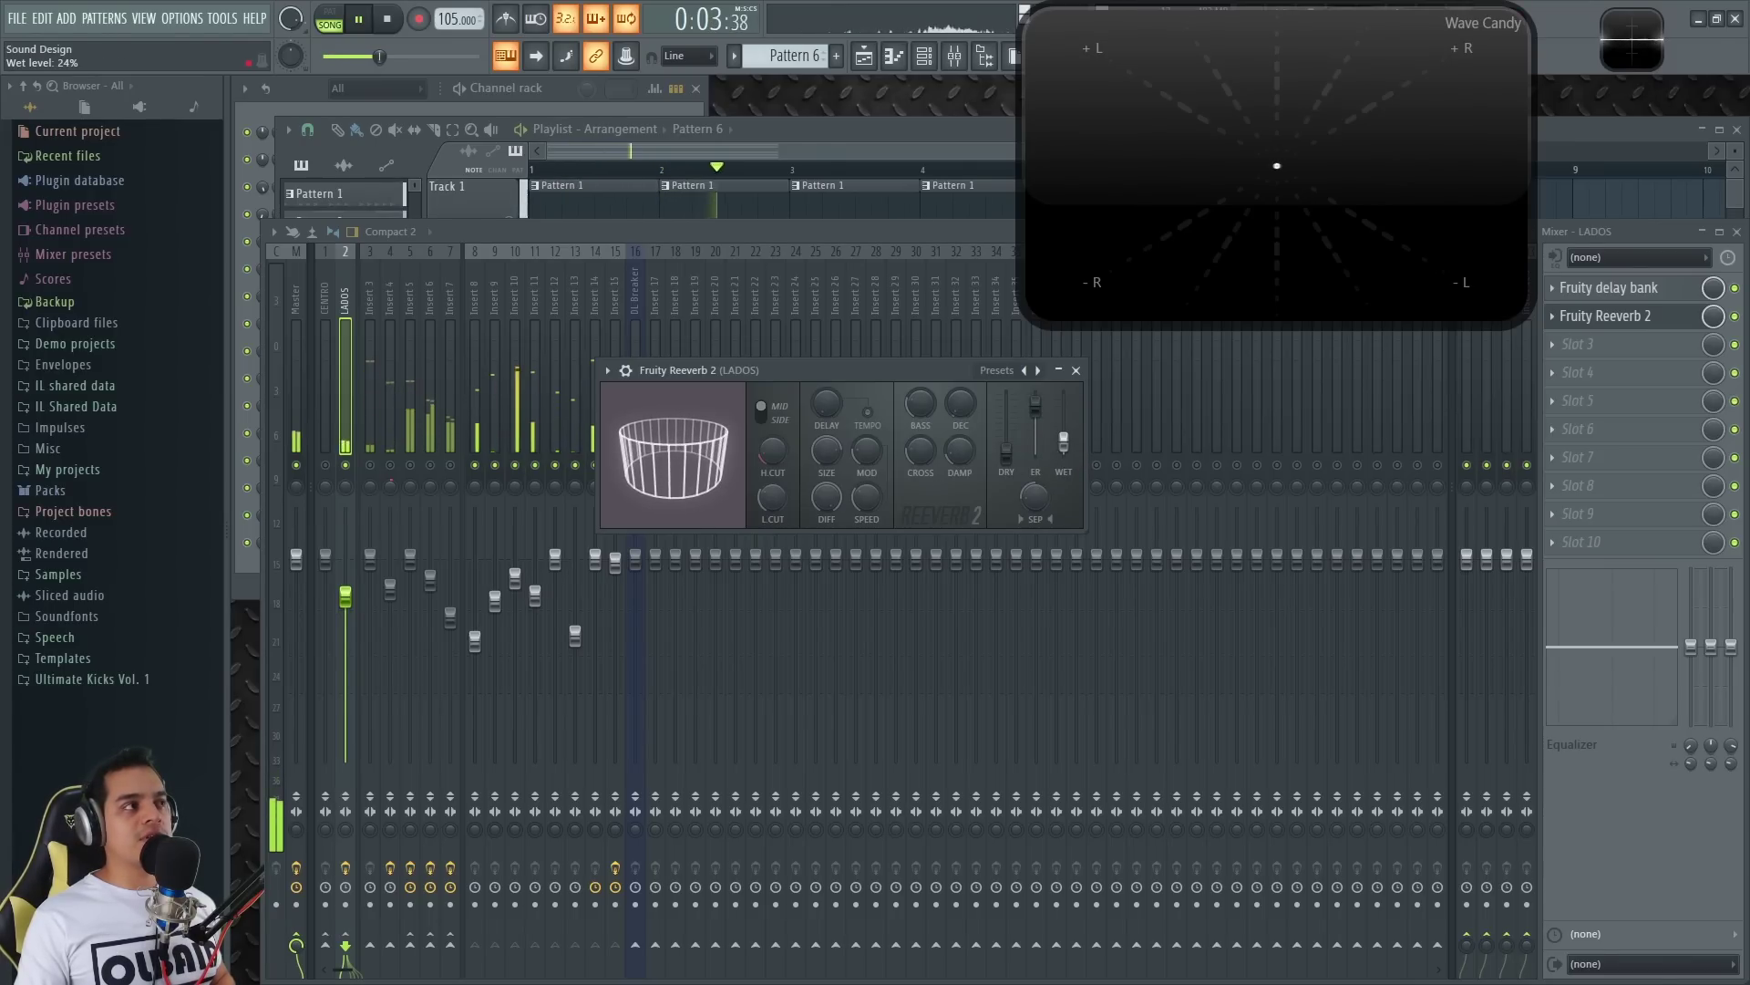
{"action": "left_click_drag", "start_coordinate": [1069, 443], "coordinate": [1070, 445]}
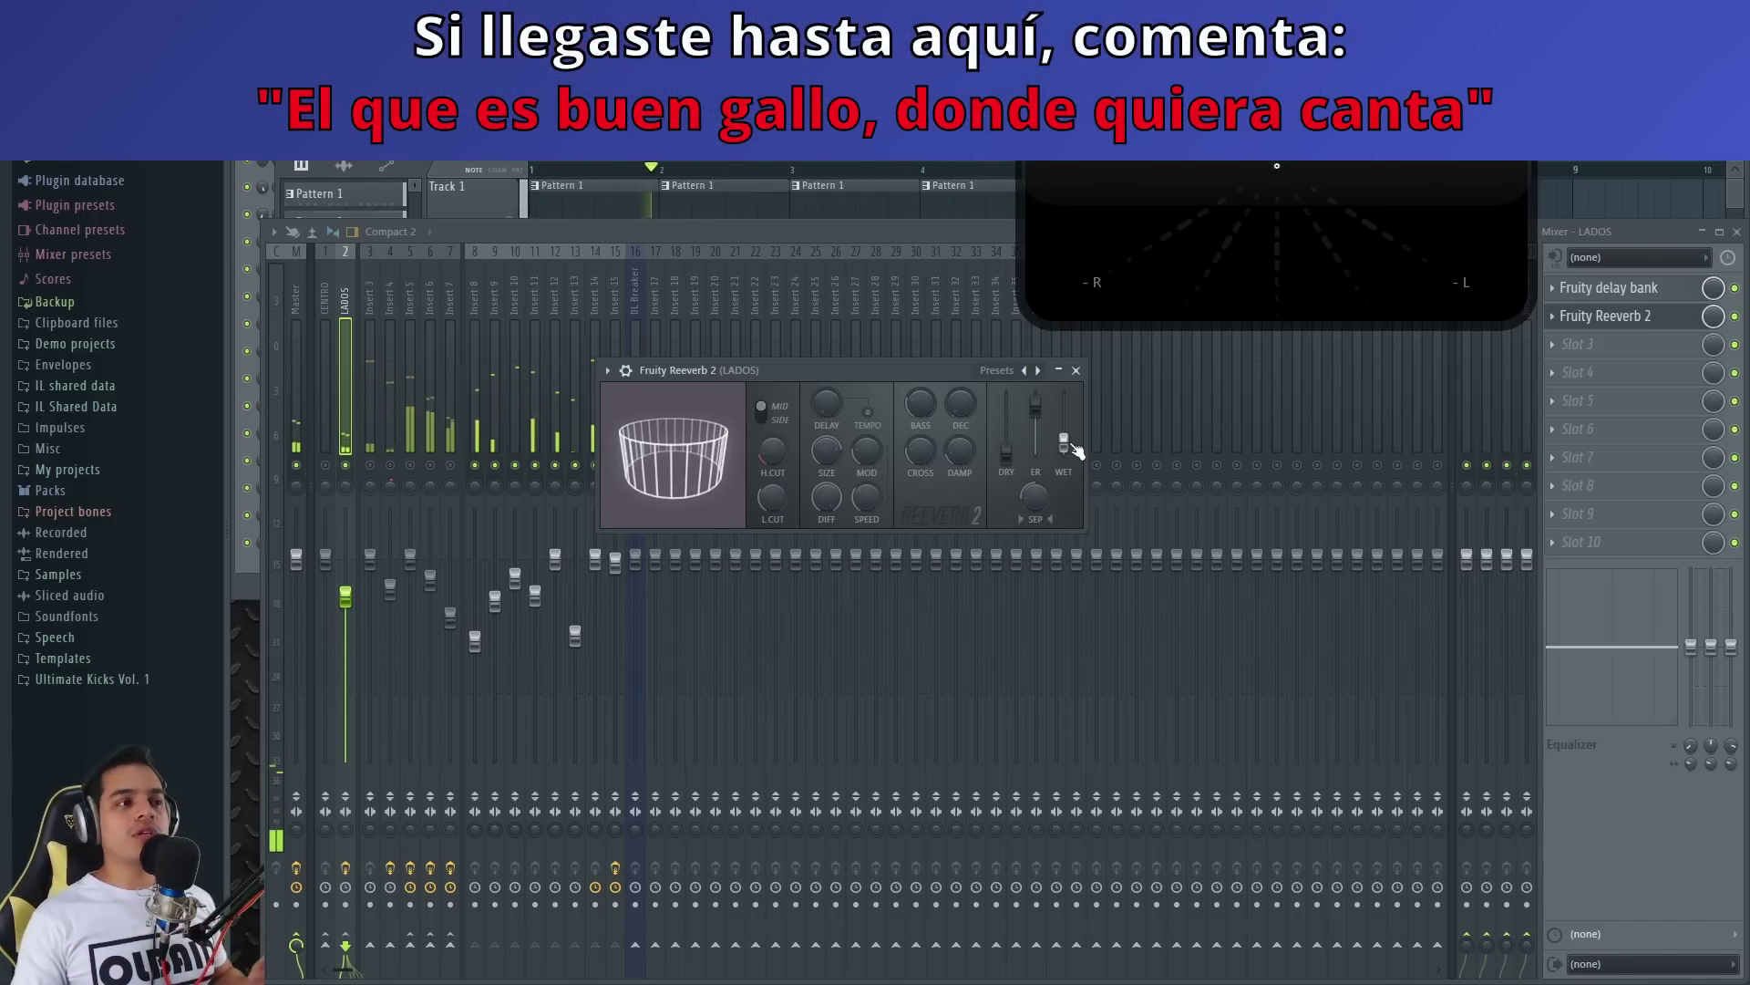
{"action": "left_click", "coordinate": [1007, 453], "text": "alt"}
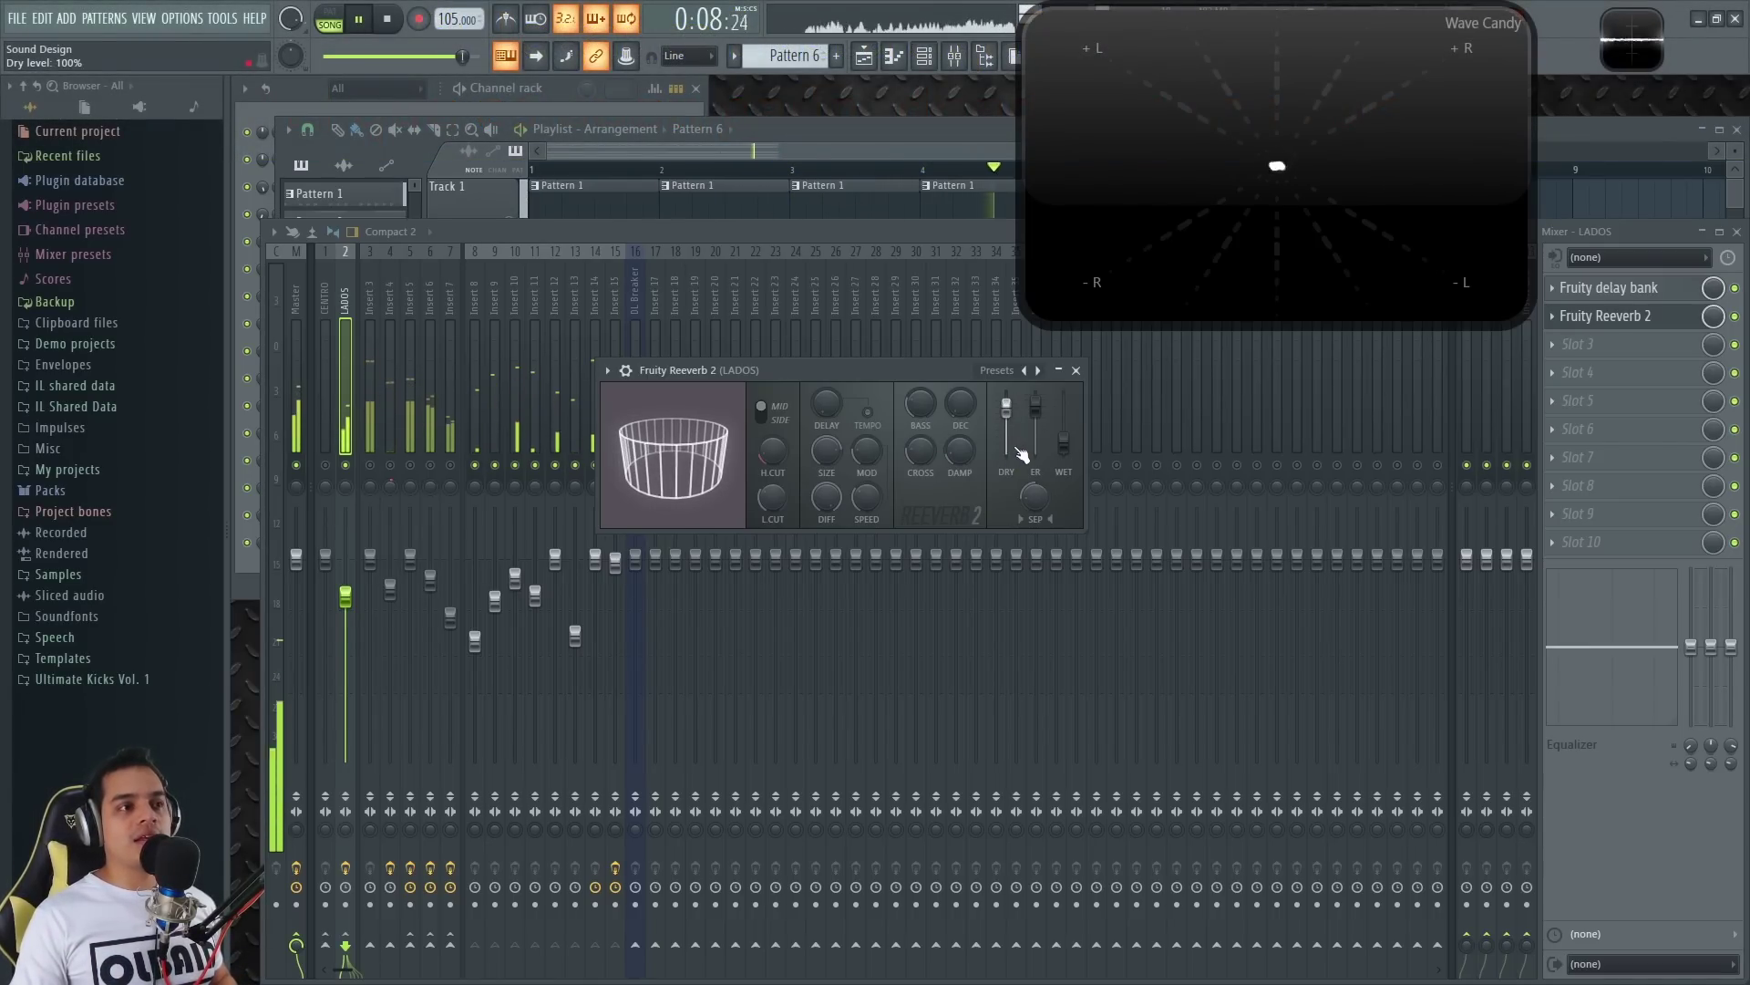